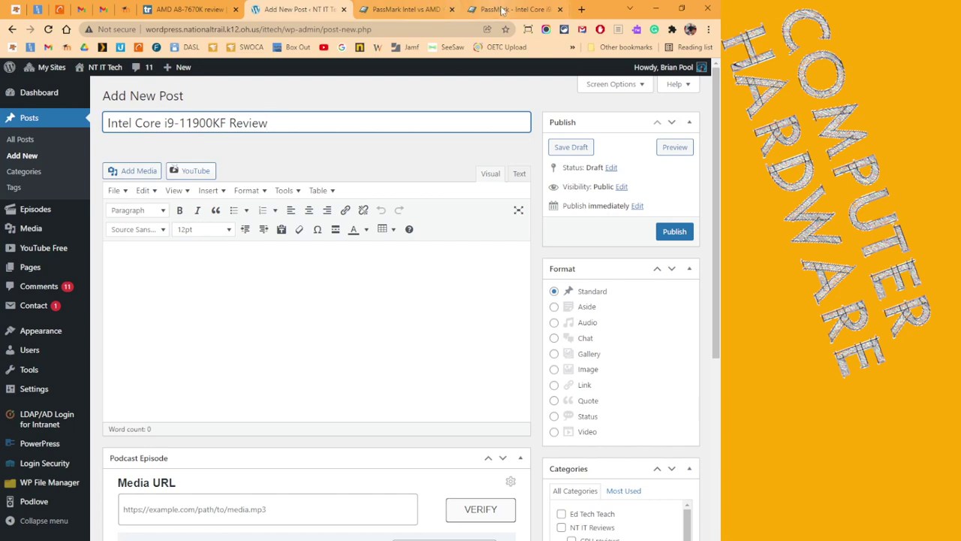
Begin the post body with "The Intel Core i9-11900KF is currently the fastest rated LGA1200 CPU on the market today.", copying the model number from the title.
left_click(121, 255)
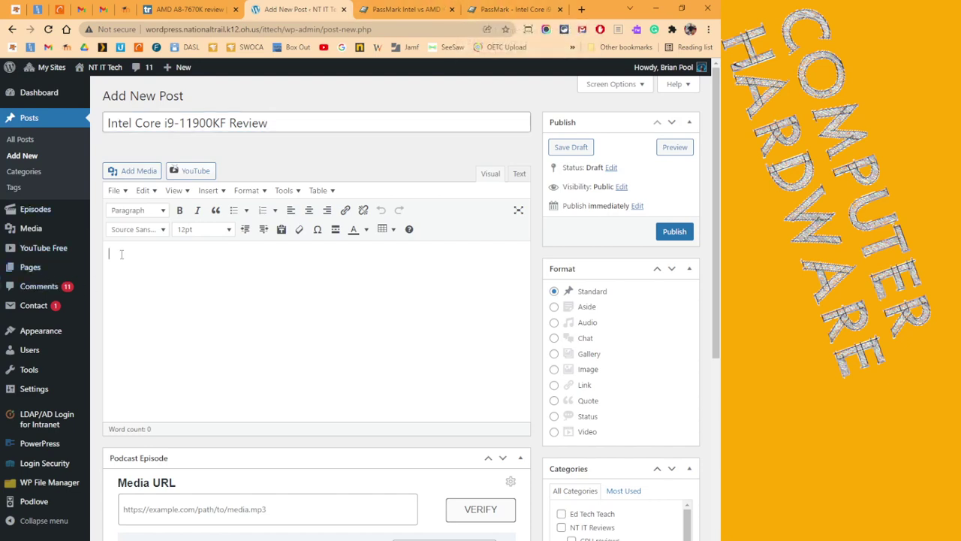
type("The In")
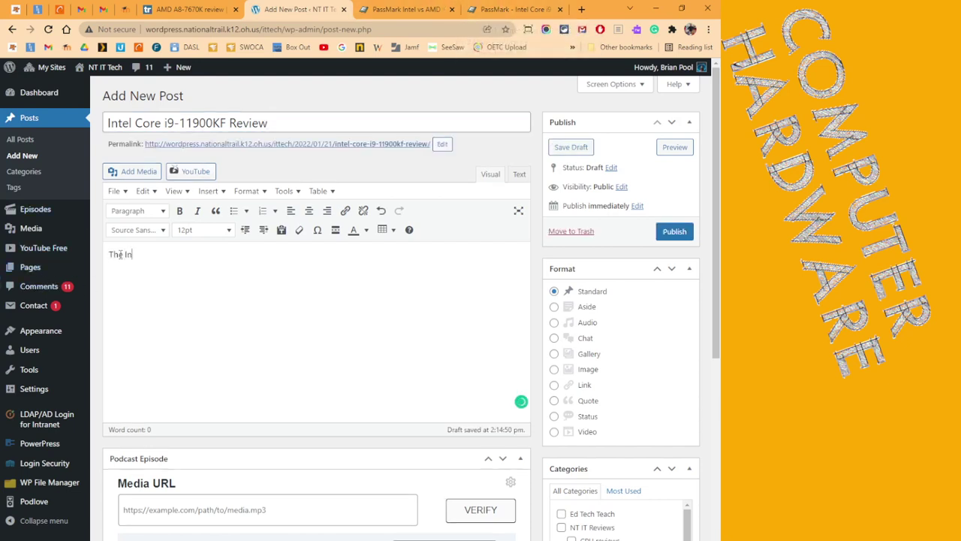
type("tel Core -")
left_click_drag(165, 123, 226, 123)
key("ctrl+c")
left_click(191, 257)
key("ctrl+v")
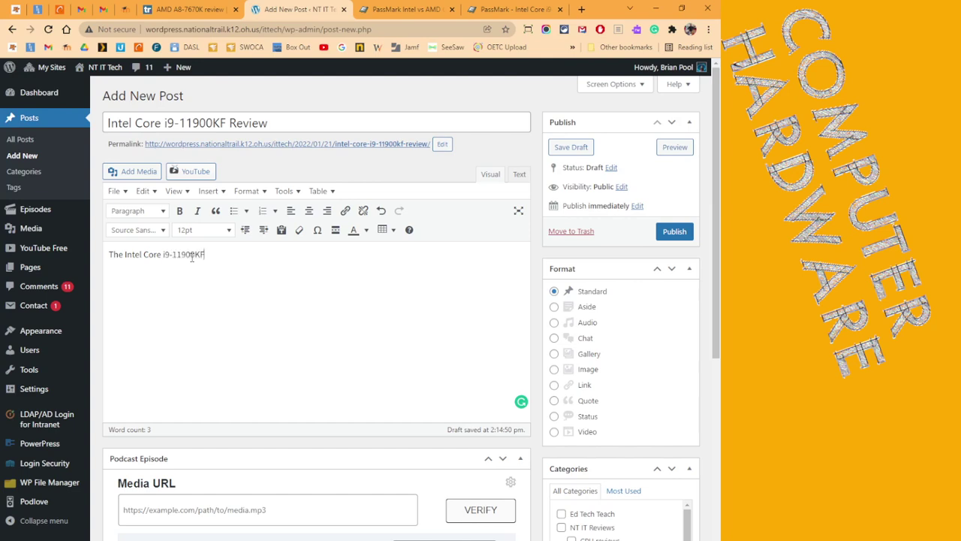
type("is currently the fastest rated")
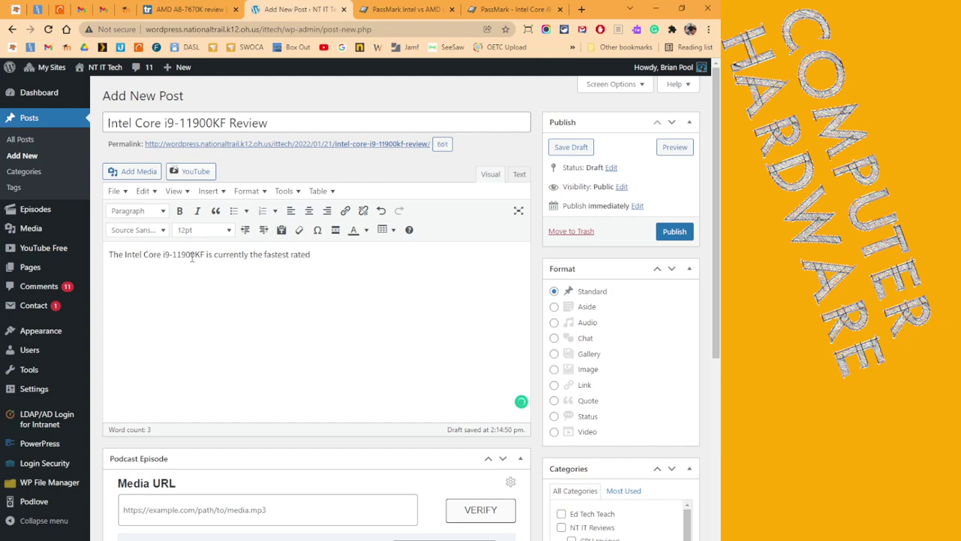
type(" LGA1200 CPU on the market todauy")
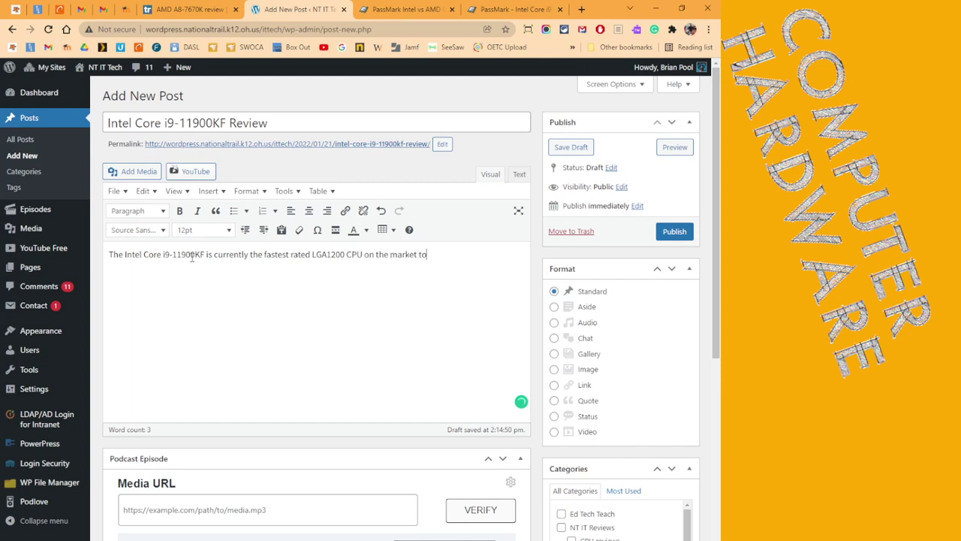
key("BackSpace")
key("BackSpace")
type("y.")
Add a second line to the post body: "If you have a LGA1200 compatible motherboard, it is the best CPU for you!".
key("Return")
type("If you habe")
key("BackSpace")
key("BackSpace")
type("ve a")
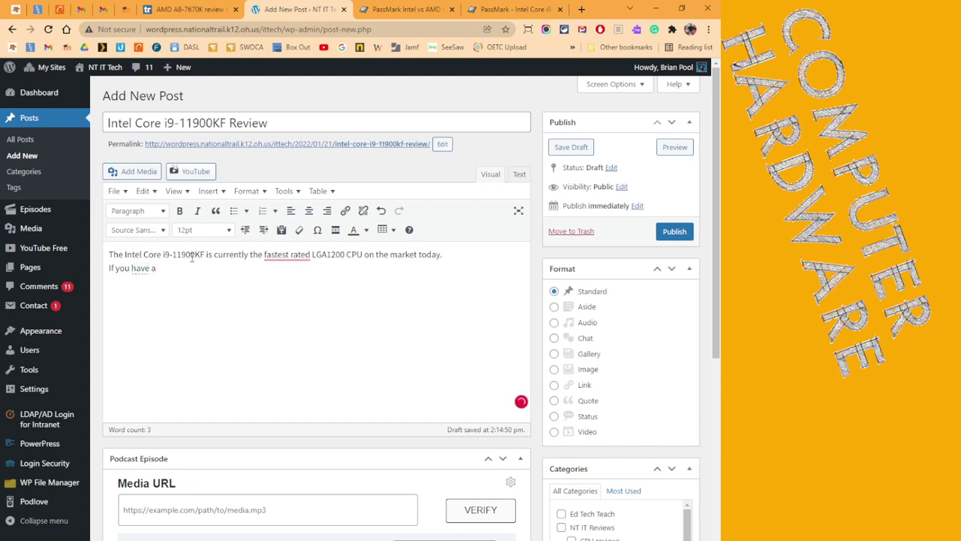
type(" LGA1200 compatible motherbo")
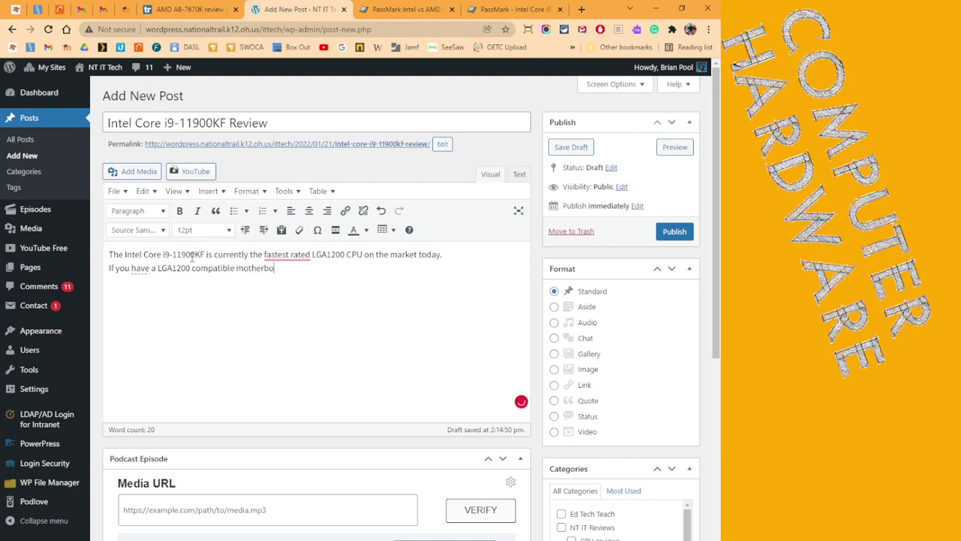
type("ard, it is the best CPU for you")
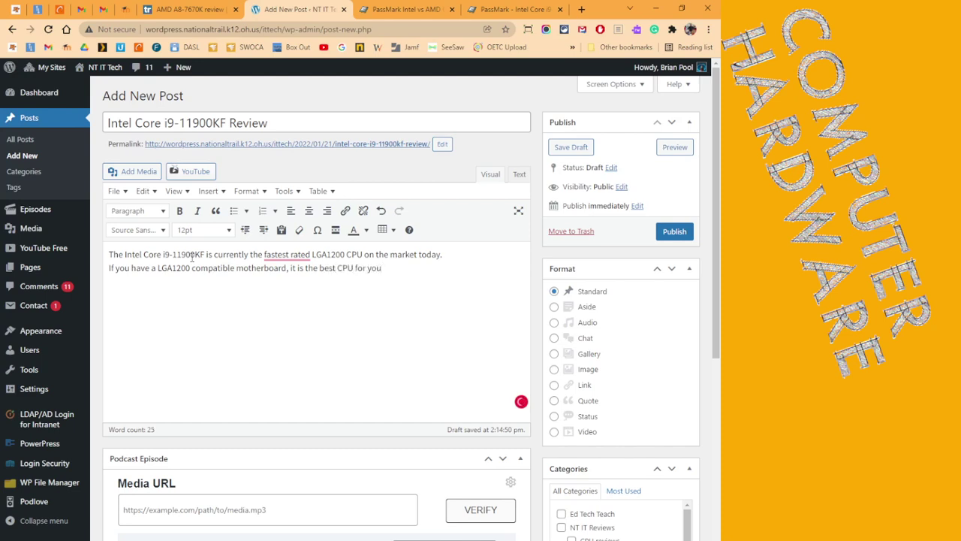
type(".")
key("BackSpace")
type("!")
Copy the model number from the post title and search the web for "i9-11900KF newegg" in a new browser tab.
left_click_drag(165, 123, 226, 123)
left_click_drag(195, 123, 211, 119)
key("ctrl+c")
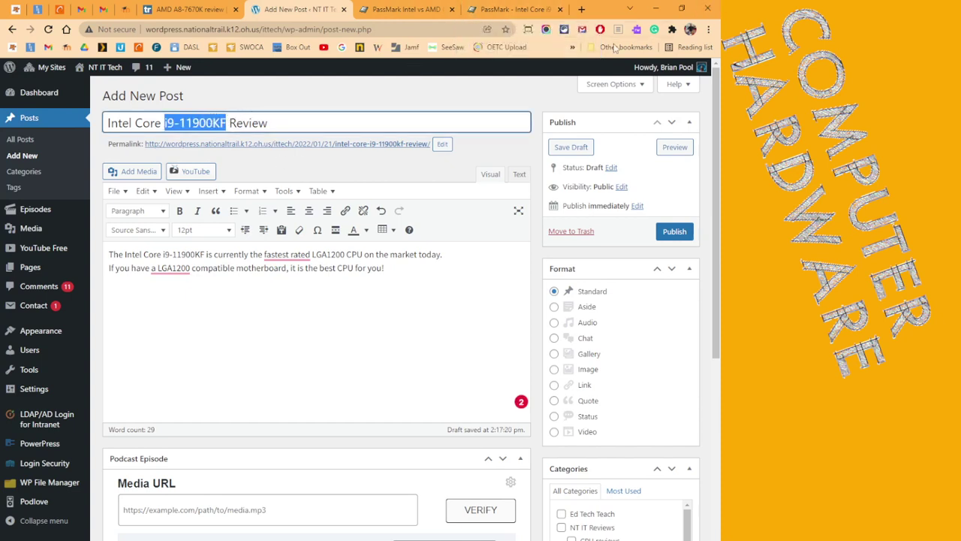
left_click(581, 9)
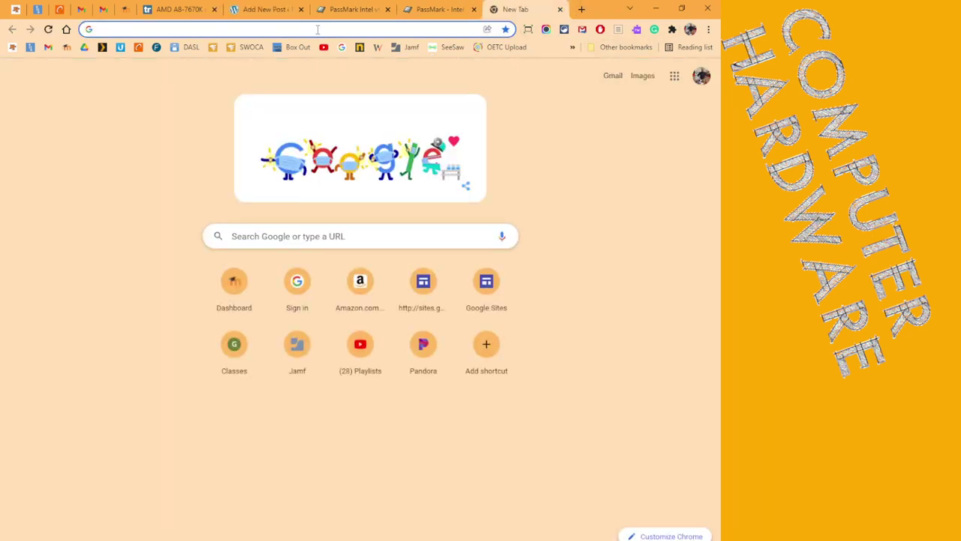
key("ctrl+v")
type("newegg")
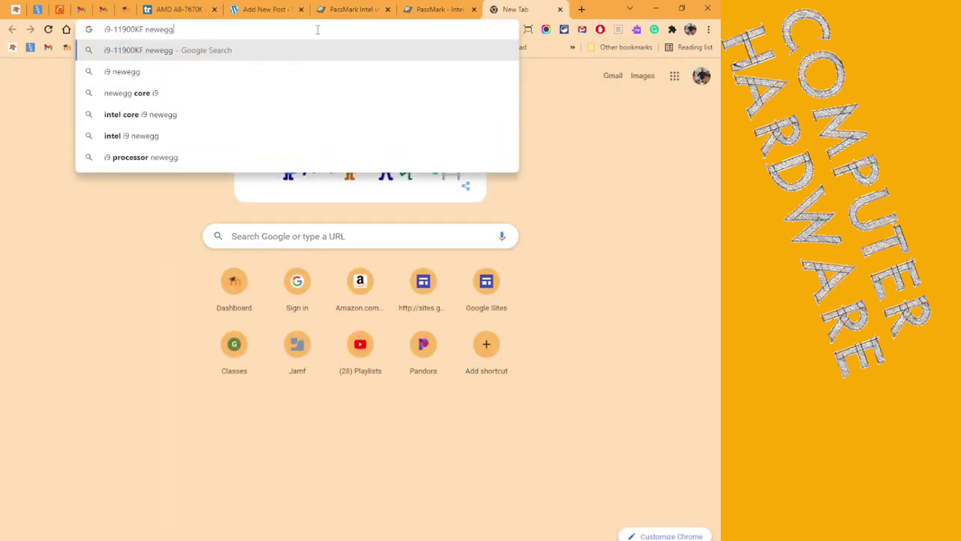
key("Return")
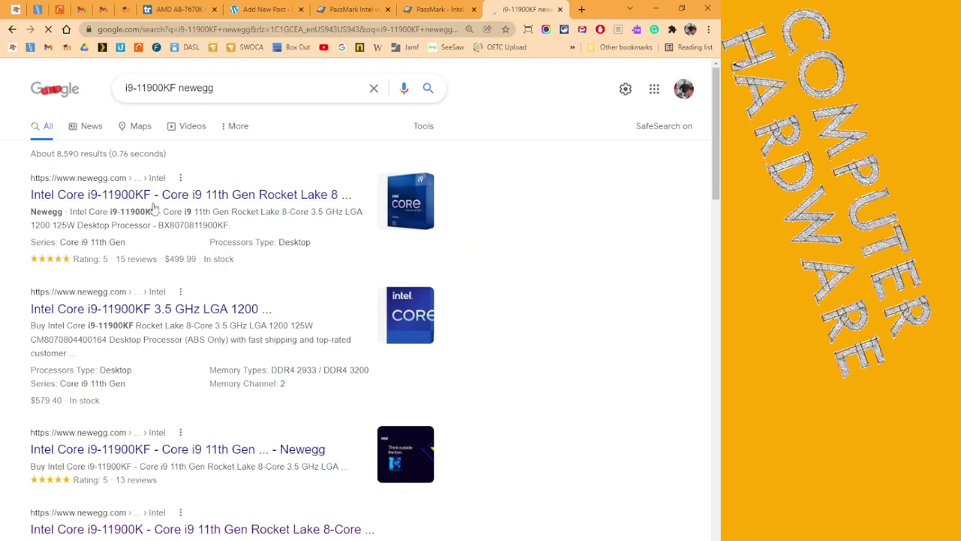
Open the first Newegg result for the Intel Core i9-11900KF in its own tab and copy the product page's web address.
middle_click(156, 195)
key("ctrl+Tab")
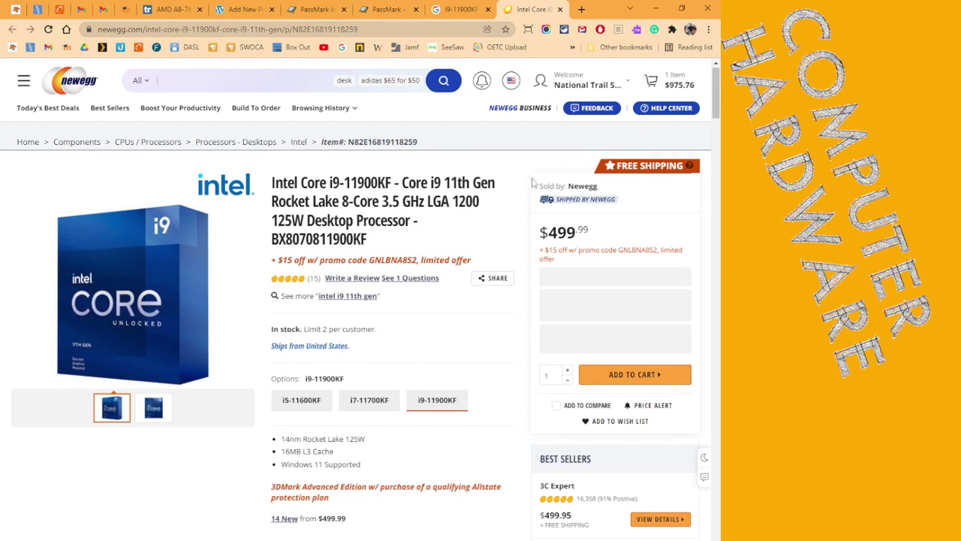
left_click(363, 30)
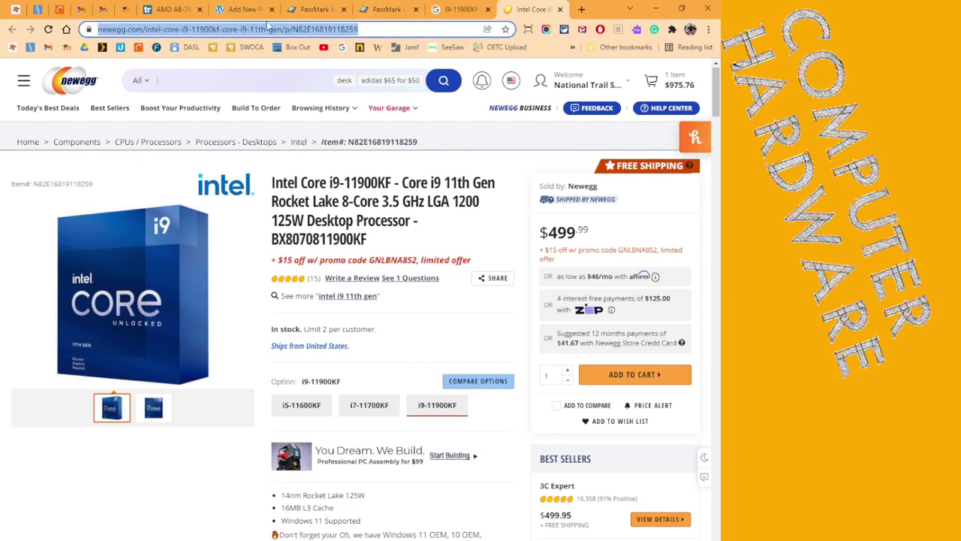
Return to the draft post and append "Currently listed for $499 on Newegg, it has excellent reviews by other users.".
left_click(241, 9)
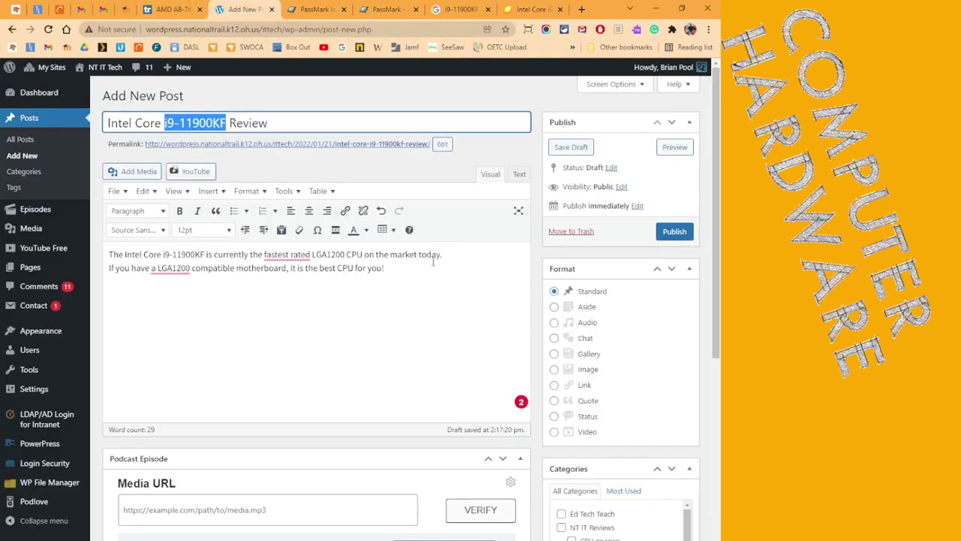
left_click_drag(432, 255, 431, 260)
key("Right")
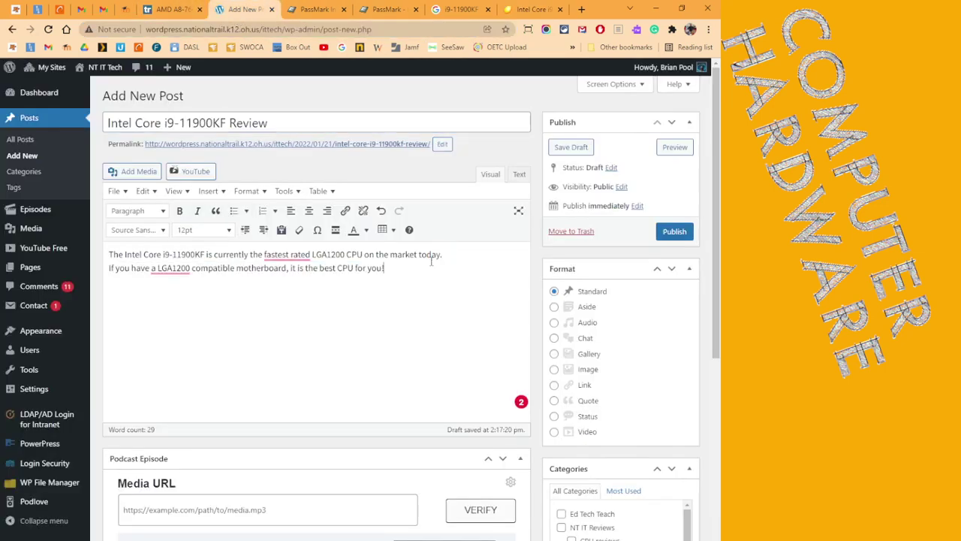
type("Currently listed for $499 on Newe")
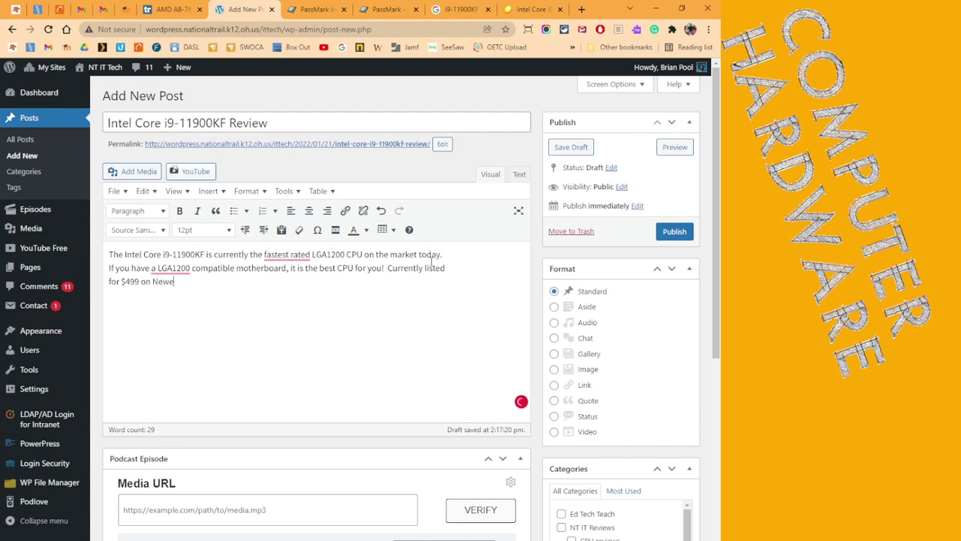
type("gg, it has excellent reviews m")
key("BackSpace")
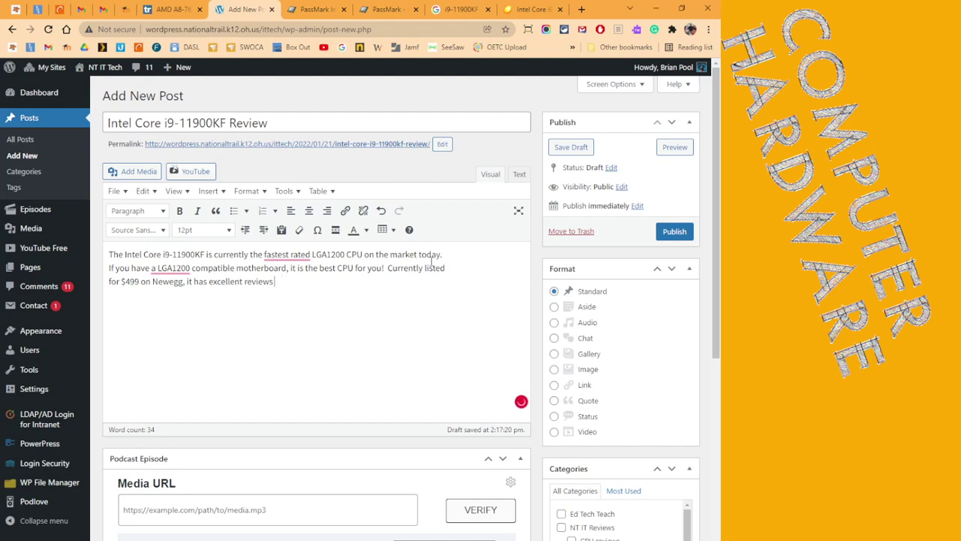
type("by other users.")
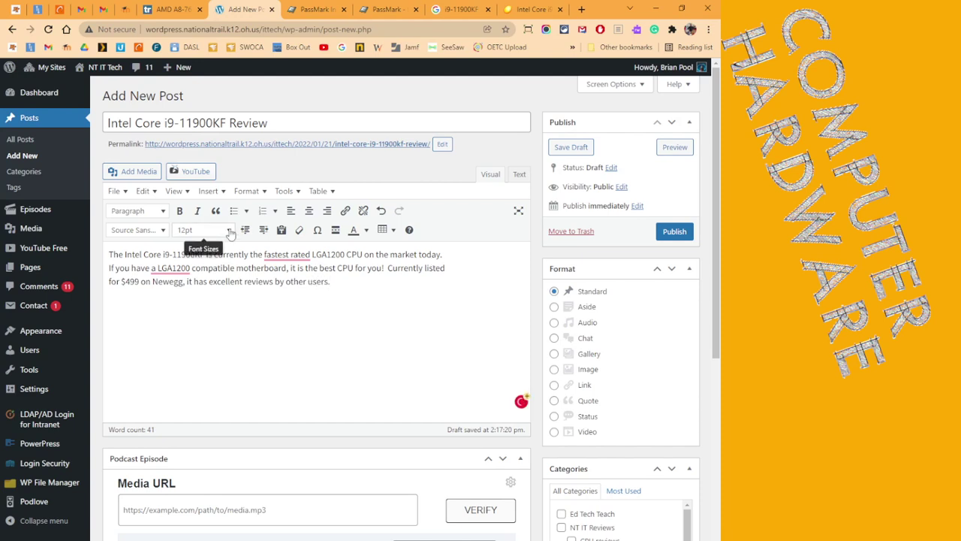
Link the words "$499 on Newegg" to the copied Newegg product address and set the link to open in a new tab.
left_click_drag(122, 282, 183, 284)
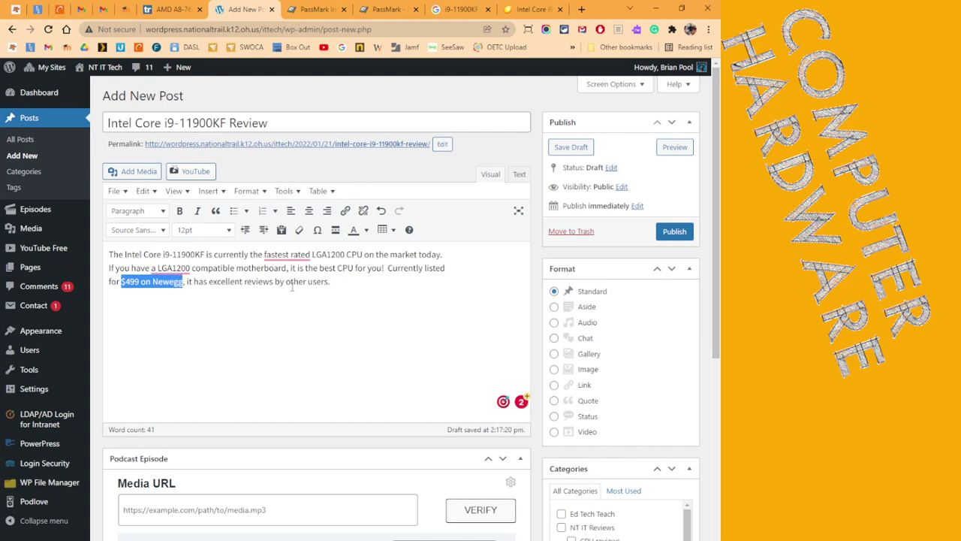
left_click(345, 211)
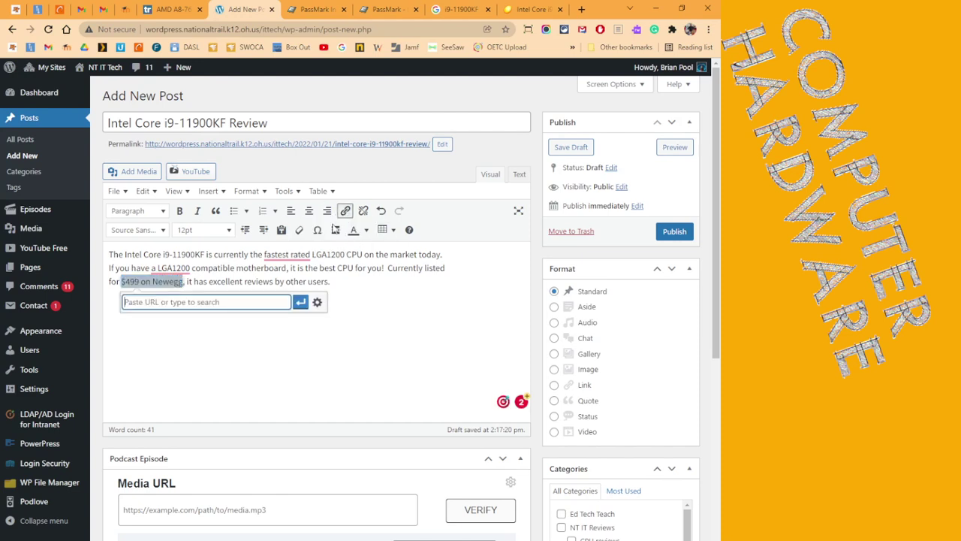
key("ctrl+v")
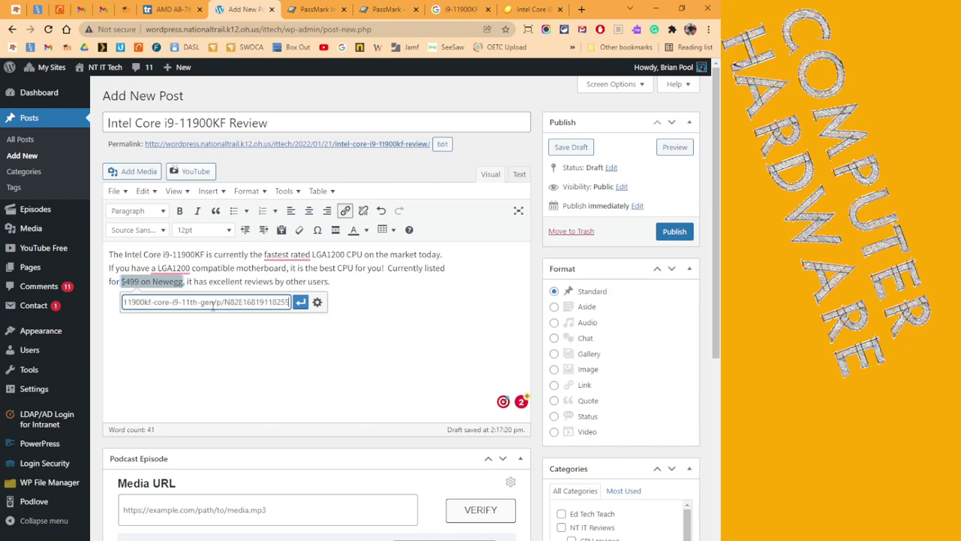
left_click(317, 302)
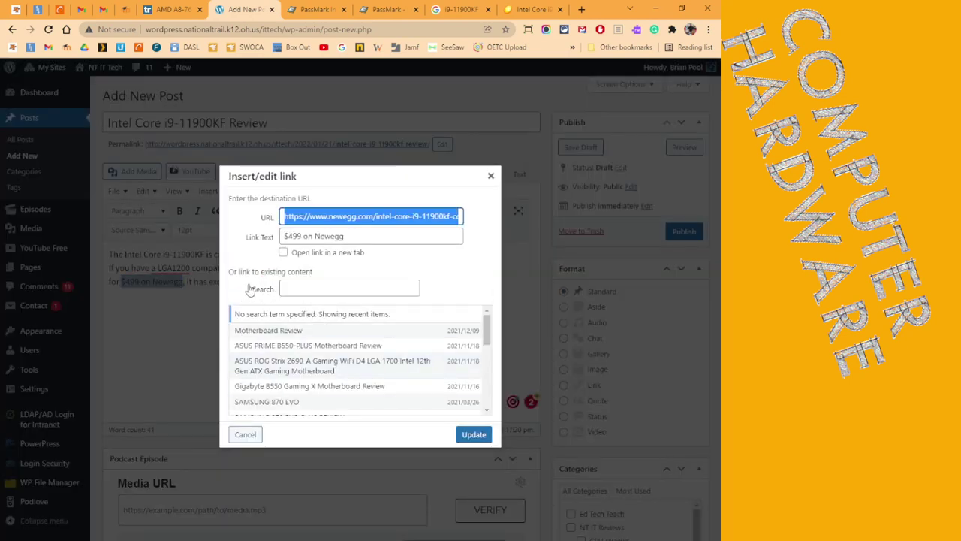
left_click(284, 254)
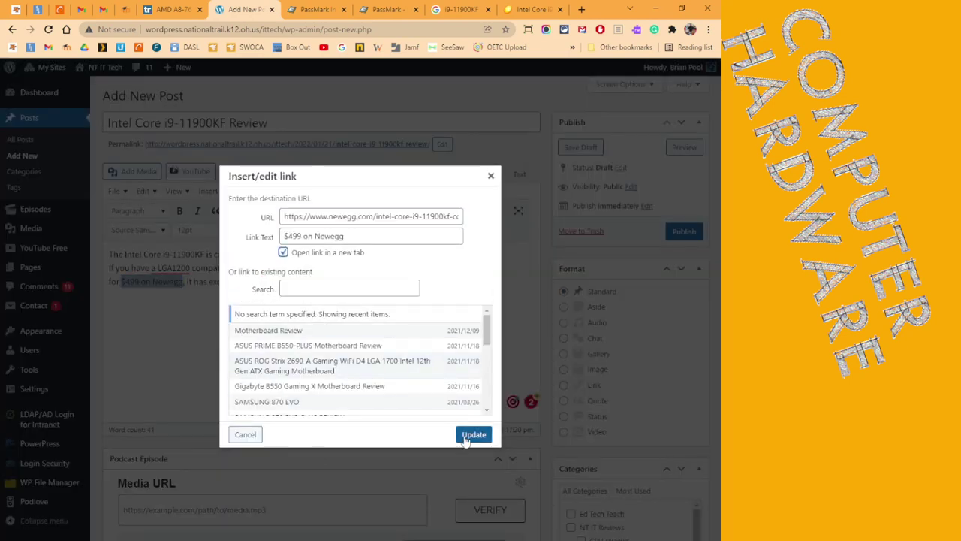
left_click(468, 440)
left_click(378, 285)
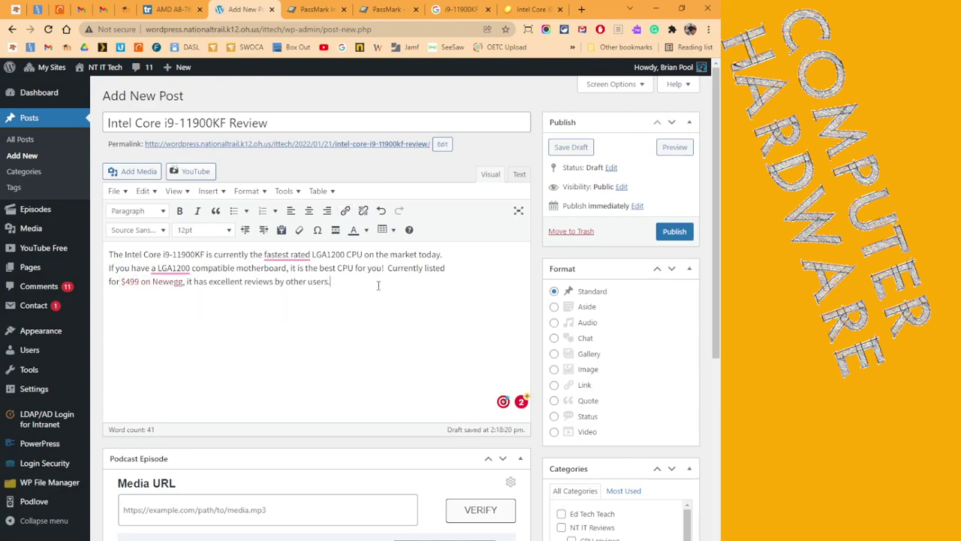
Show the customer reviews on the Newegg i9-11900KF page and capture a screenshot of them with Awesome Screenshot.
left_click(530, 9)
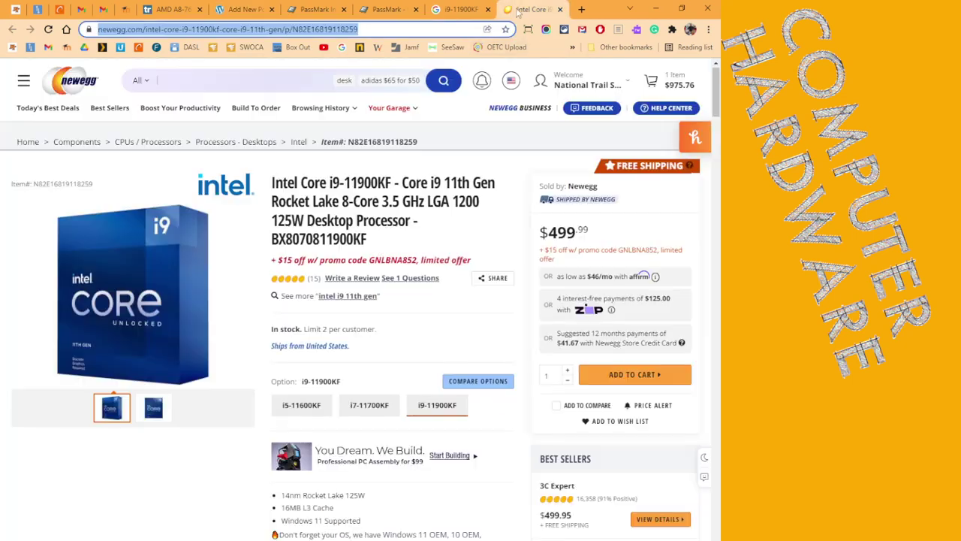
left_click(311, 283)
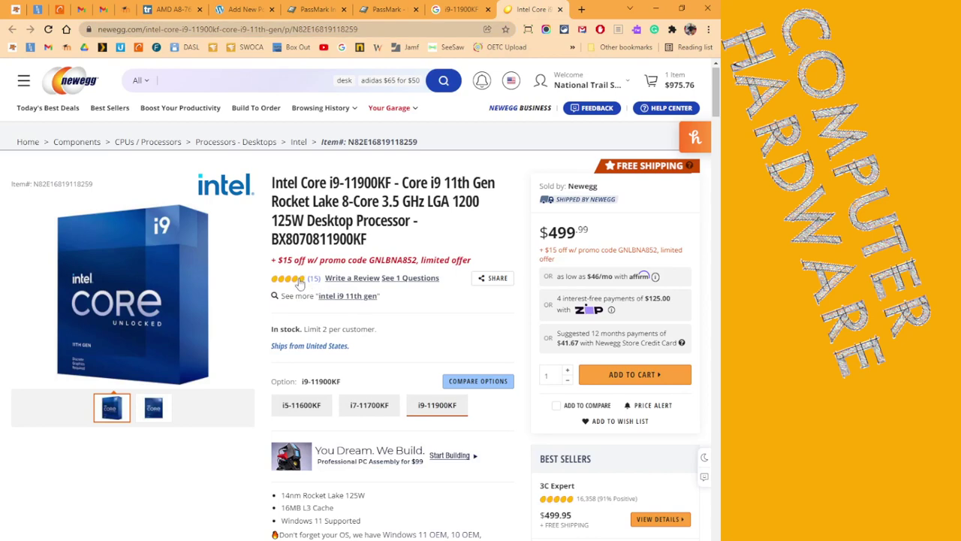
left_click(299, 279)
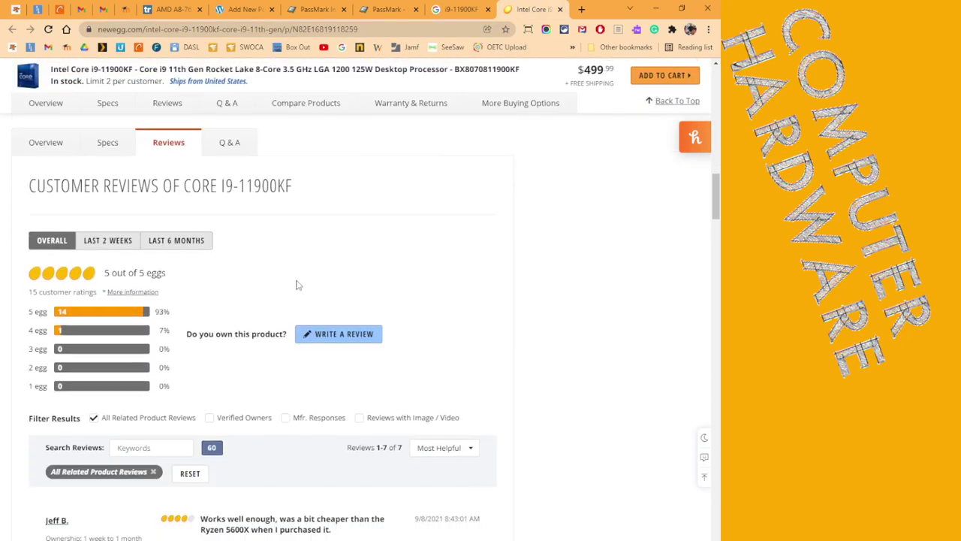
left_click(546, 29)
left_click(408, 94)
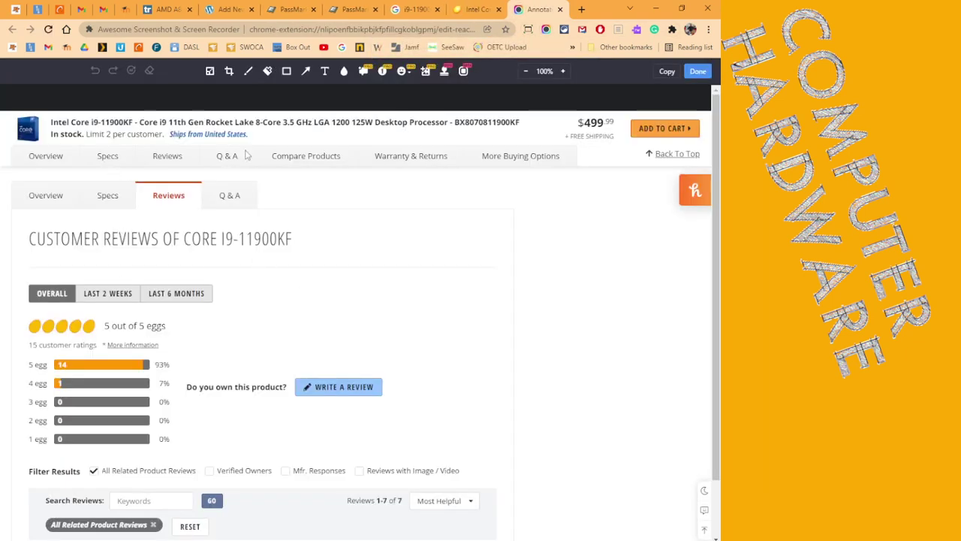
Crop the screenshot to the customer reviews heading and egg rating bars, about 479 by 401 pixels.
left_click(211, 72)
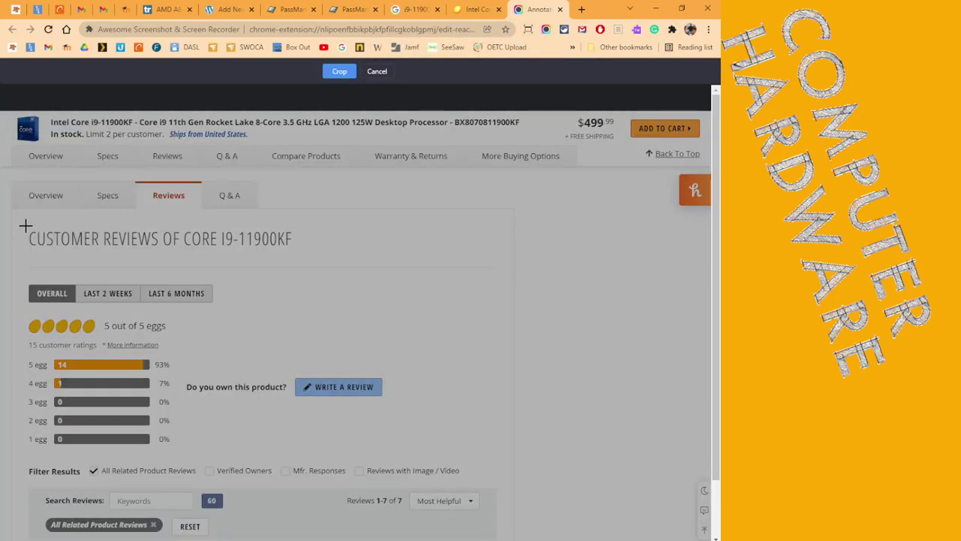
left_click_drag(22, 225, 293, 452)
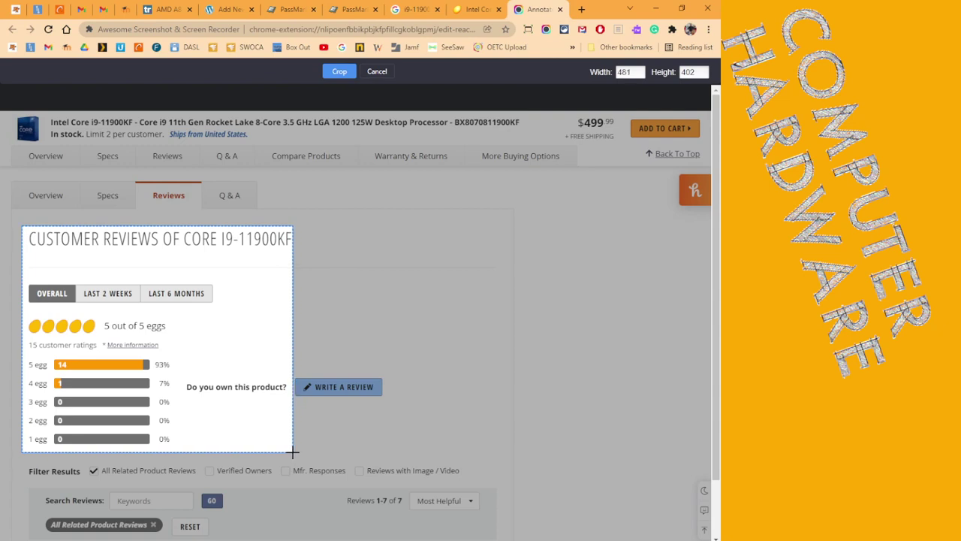
left_click_drag(293, 452, 292, 451)
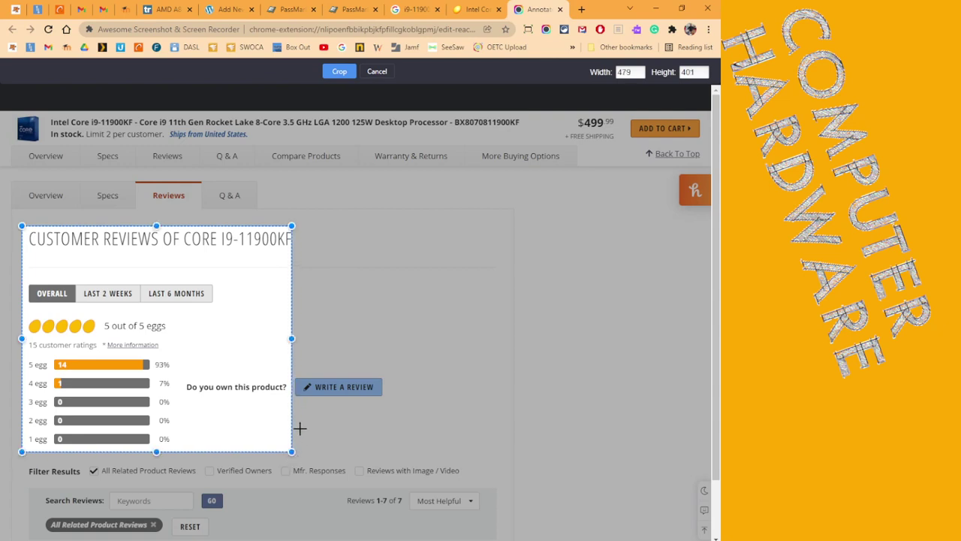
left_click(340, 73)
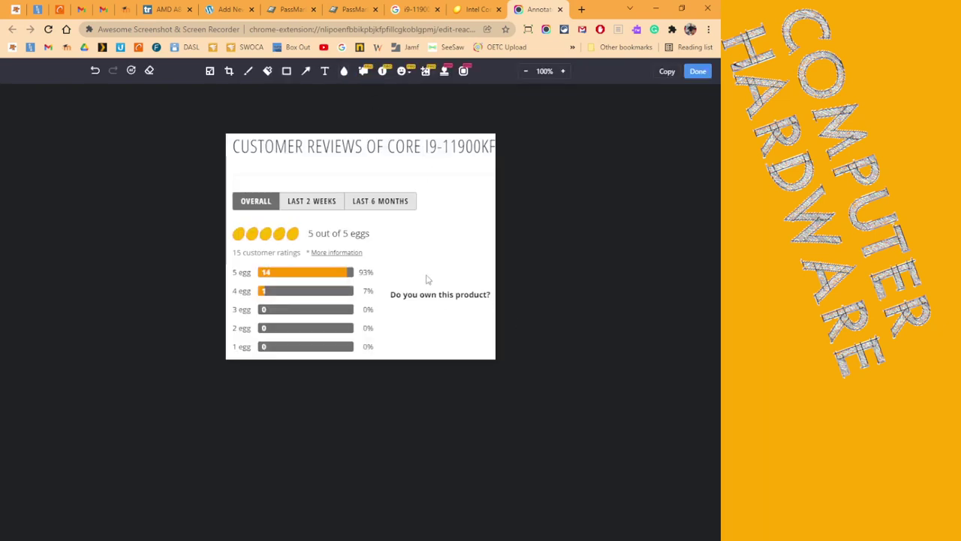
Cover the "Do you own this product?" text in the screenshot with a white rectangle of line width 16 and finish annotating.
left_click(288, 73)
left_click(323, 98)
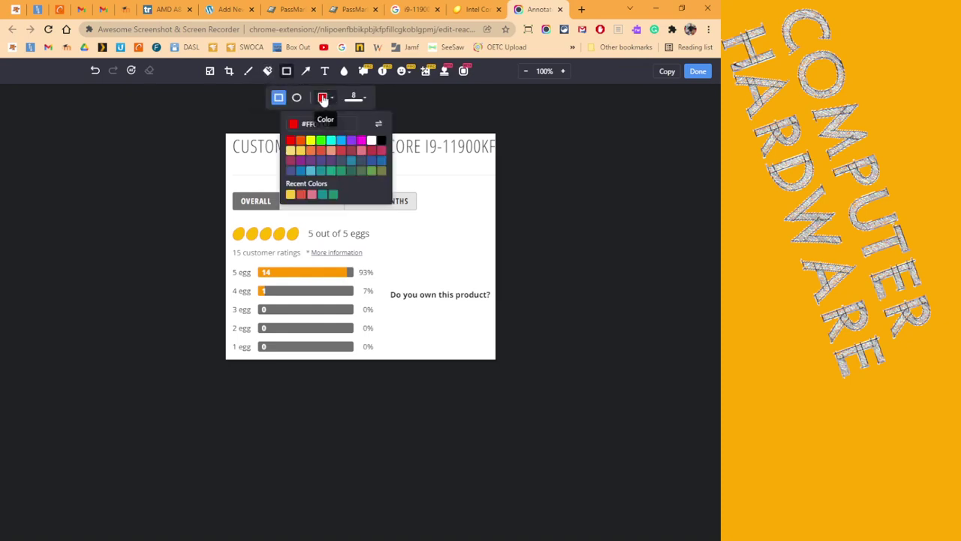
left_click(371, 140)
left_click(354, 97)
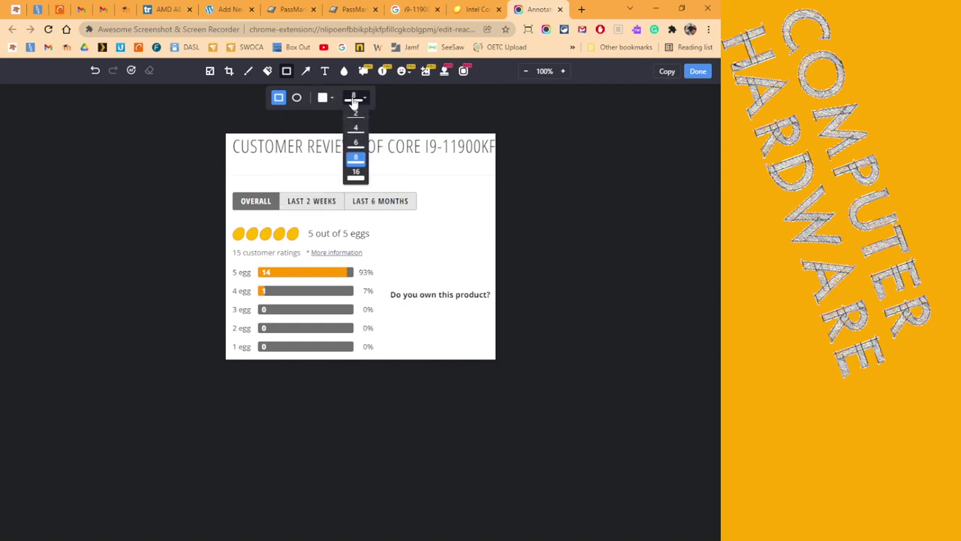
left_click(357, 172)
left_click_drag(394, 282, 489, 299)
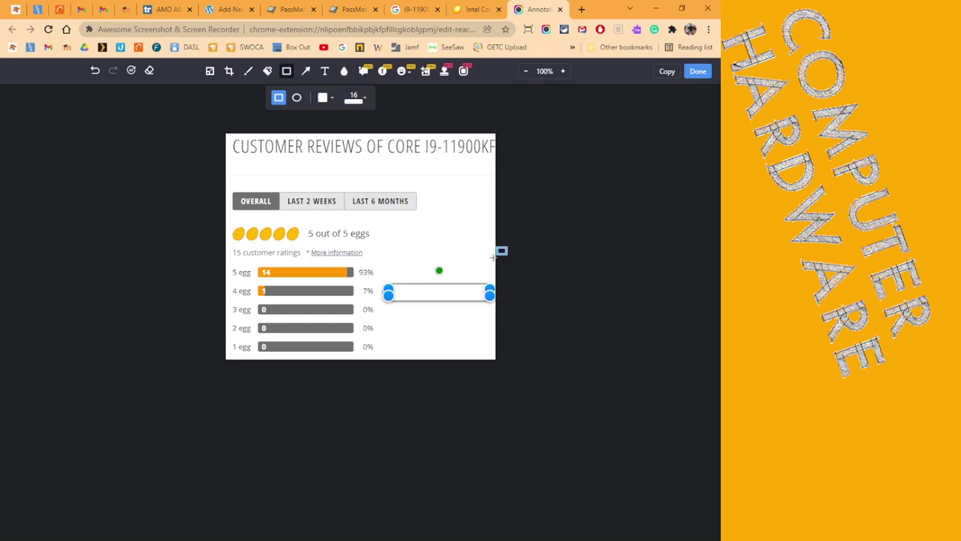
left_click(484, 201)
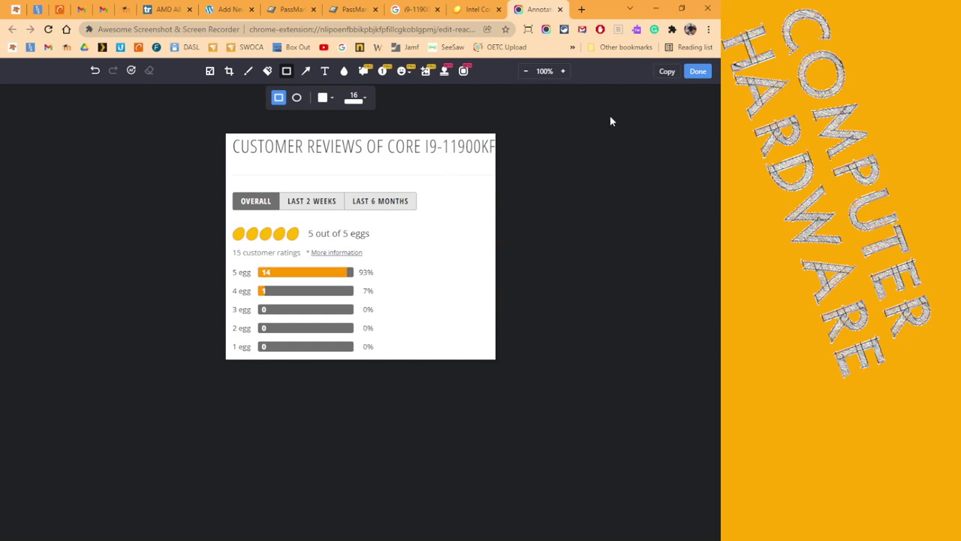
left_click(697, 72)
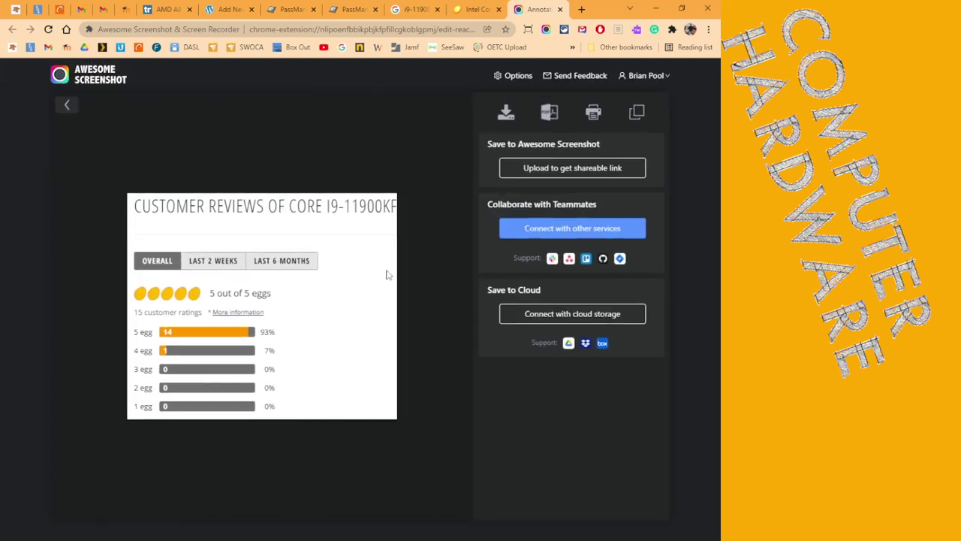
right_click(346, 307)
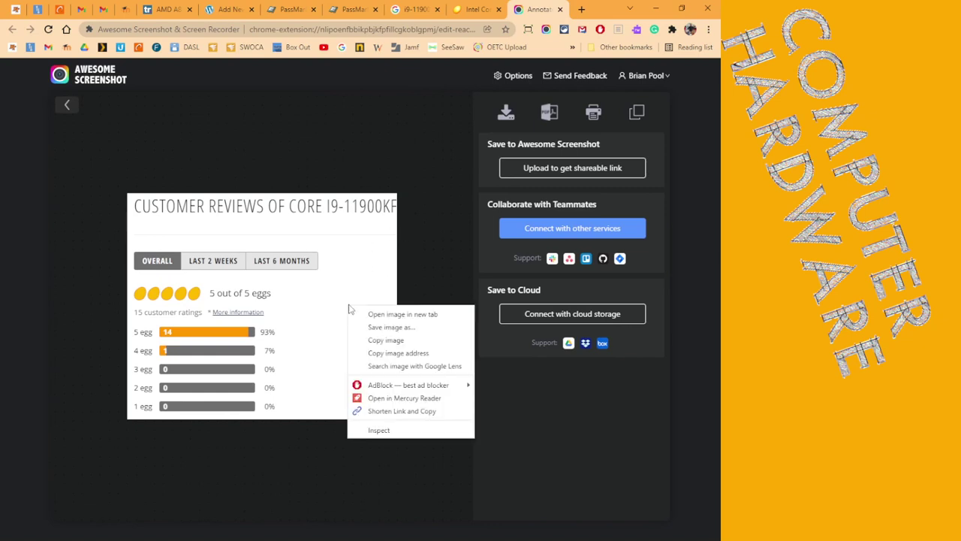
left_click(384, 340)
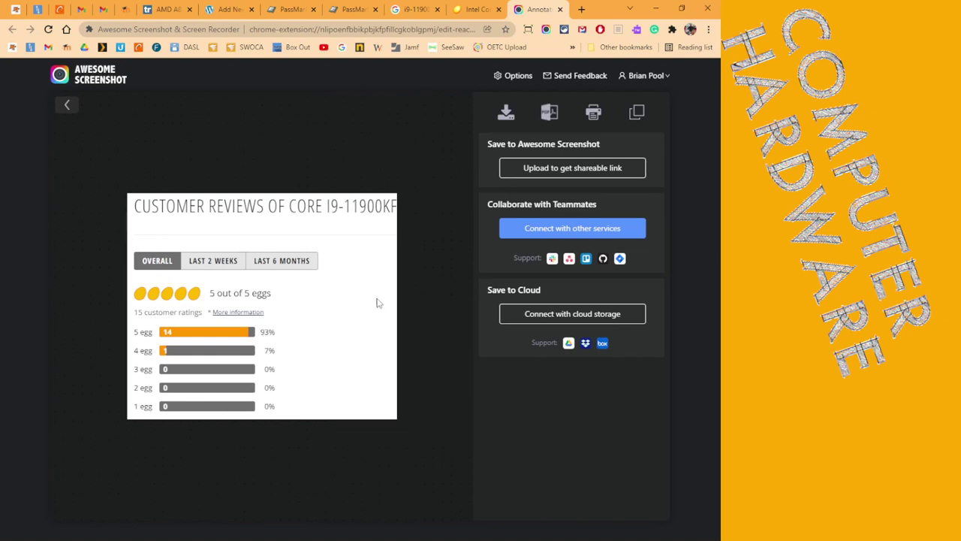
left_click(237, 9)
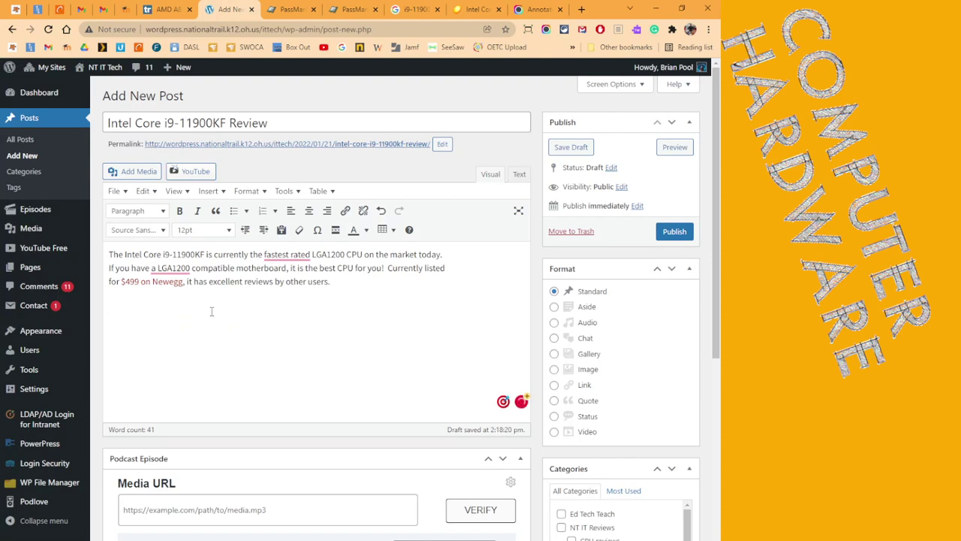
left_click(206, 192)
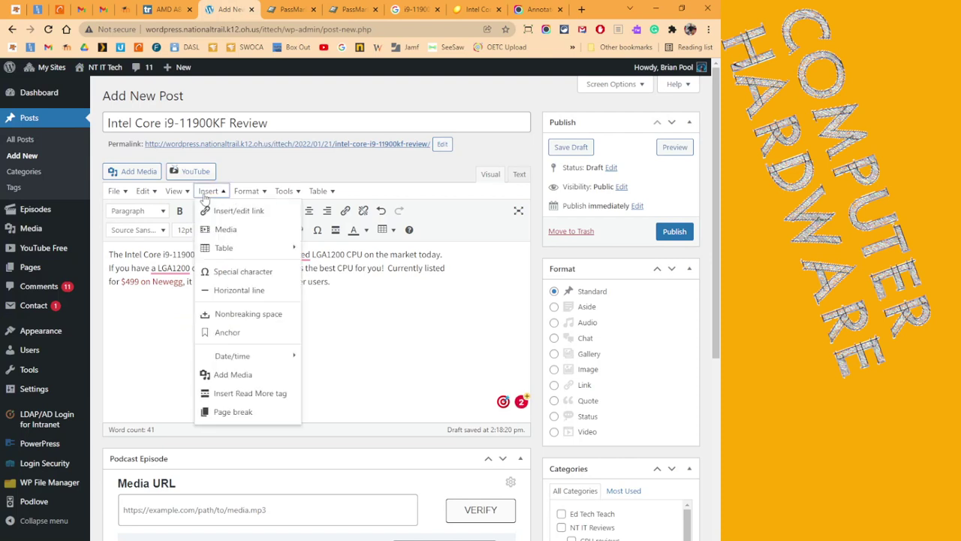
left_click(229, 232)
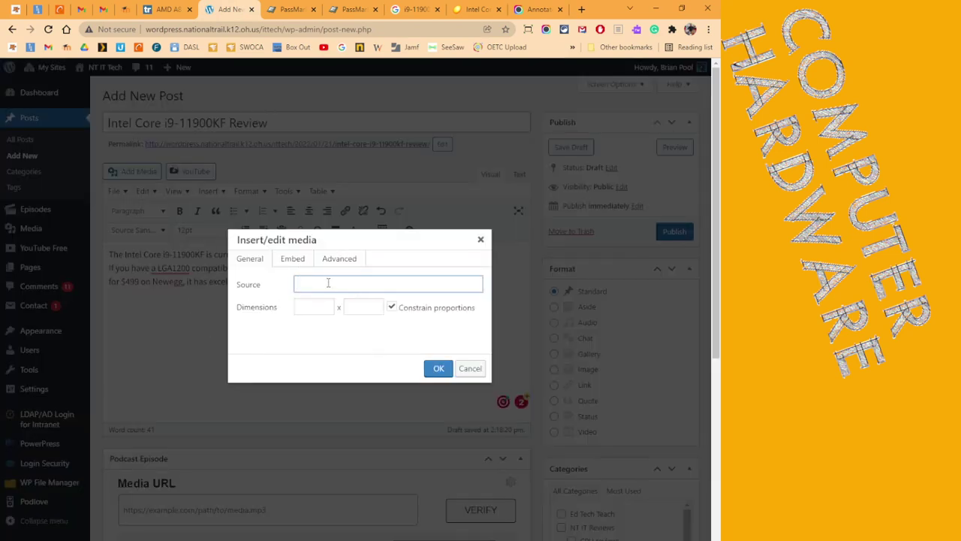
Download the annotated screenshot as a PNG named "Newegg review" into the Deleteme folder on the Desktop.
left_click(534, 9)
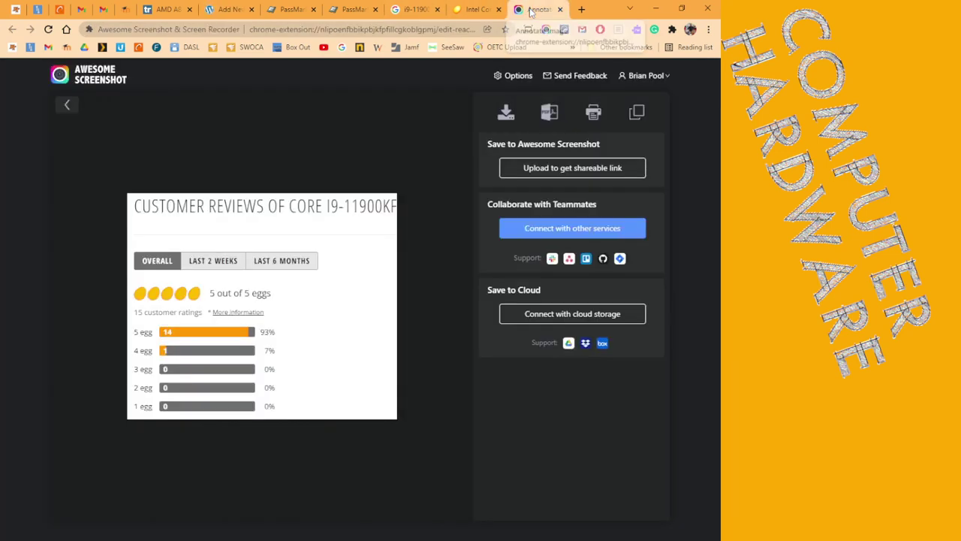
left_click(506, 113)
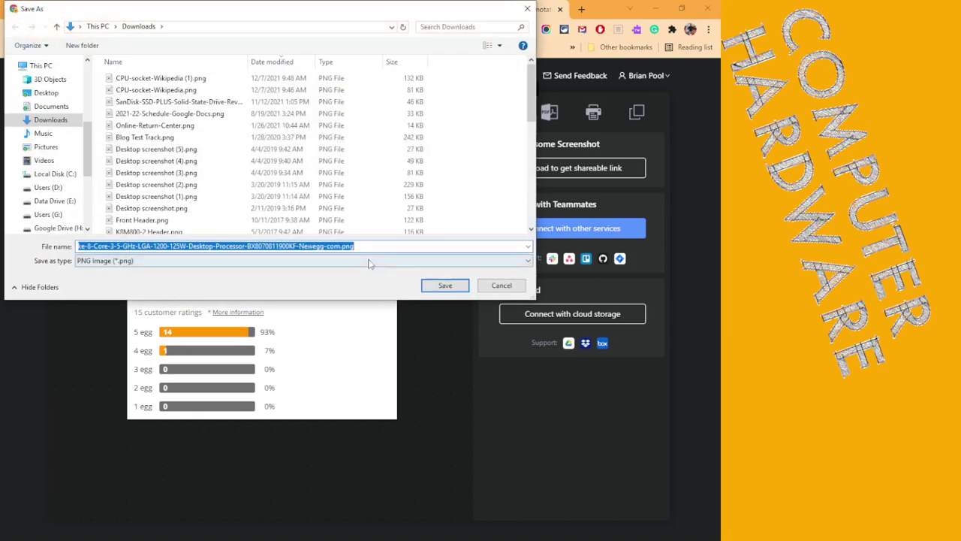
type("New")
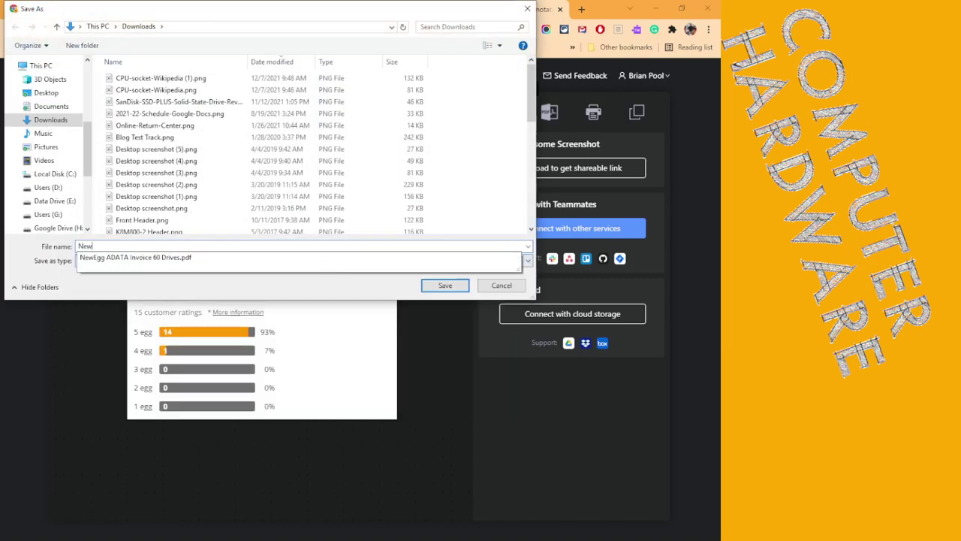
type("egg review")
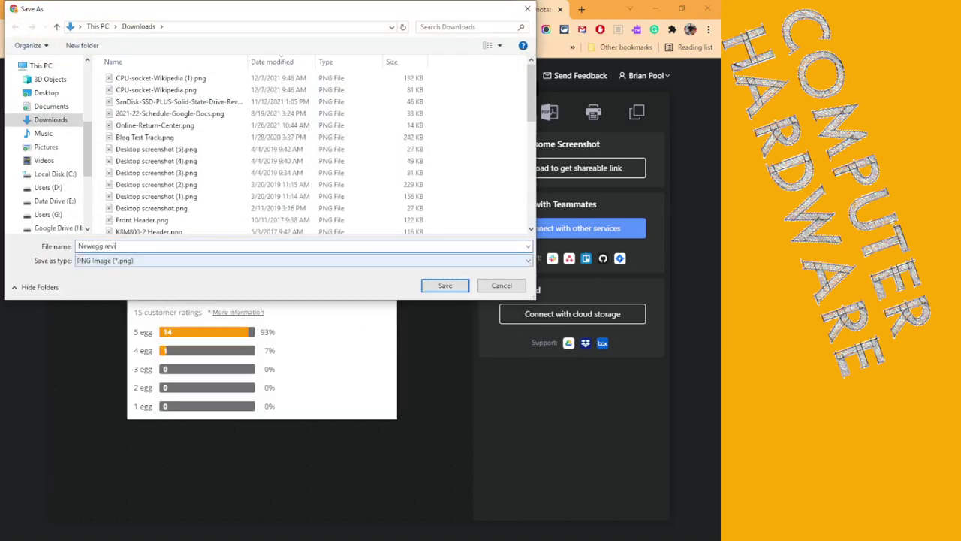
left_click(46, 92)
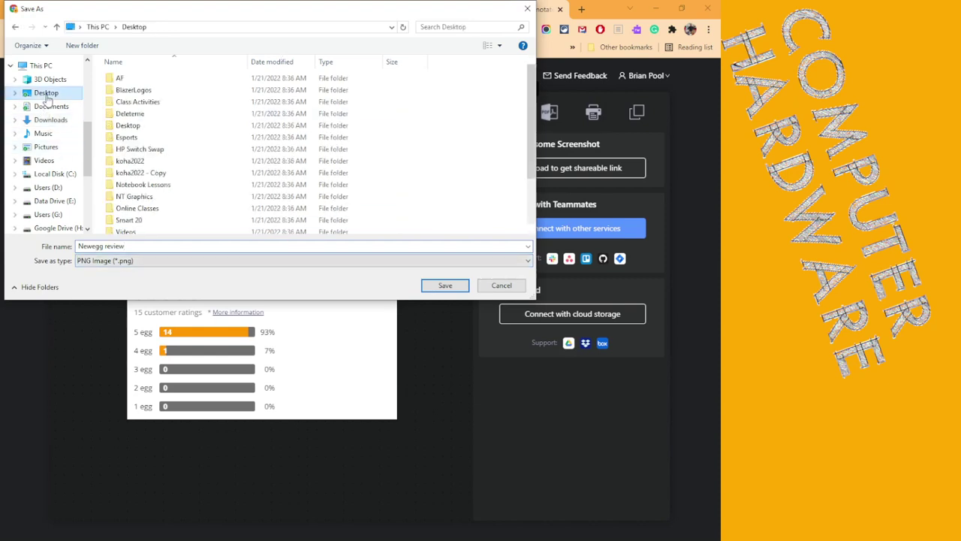
double_click(130, 114)
left_click(443, 284)
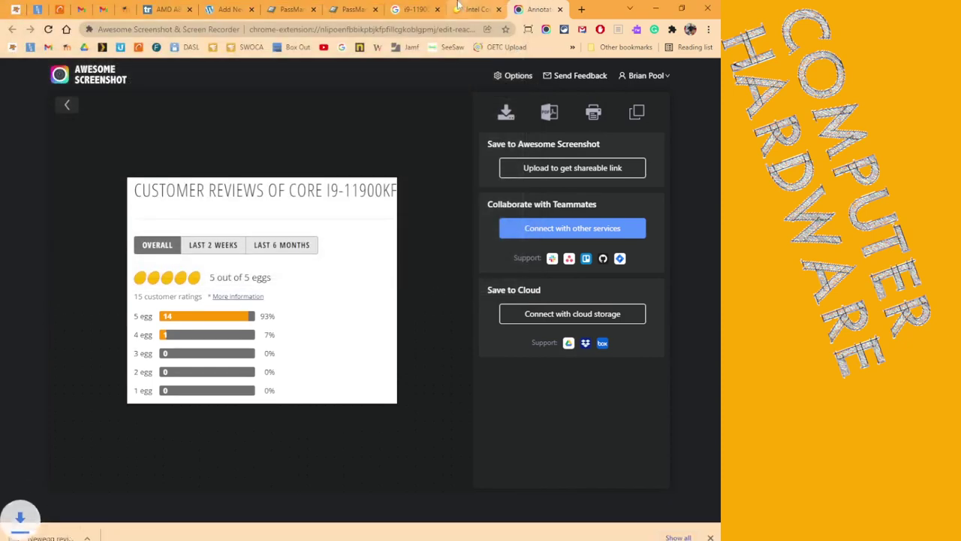
left_click(229, 9)
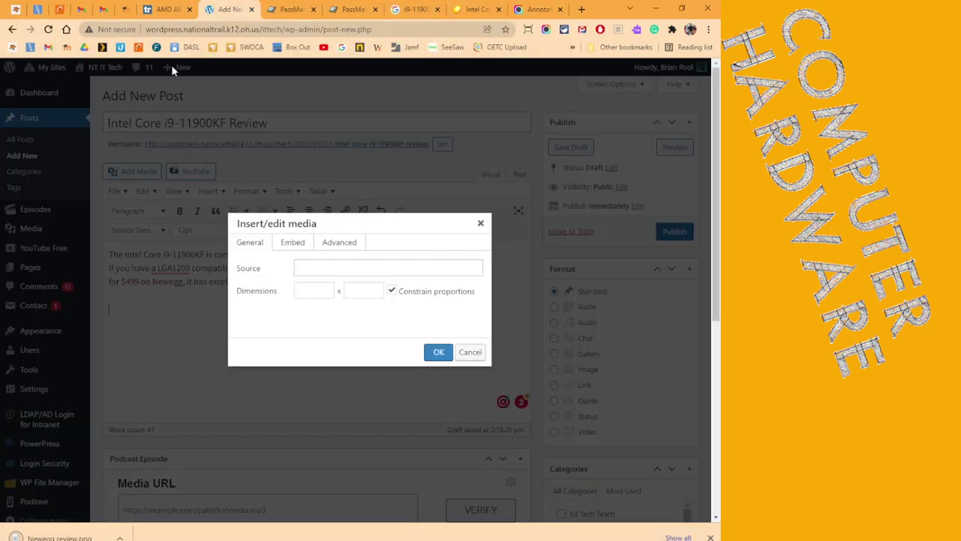
left_click(335, 248)
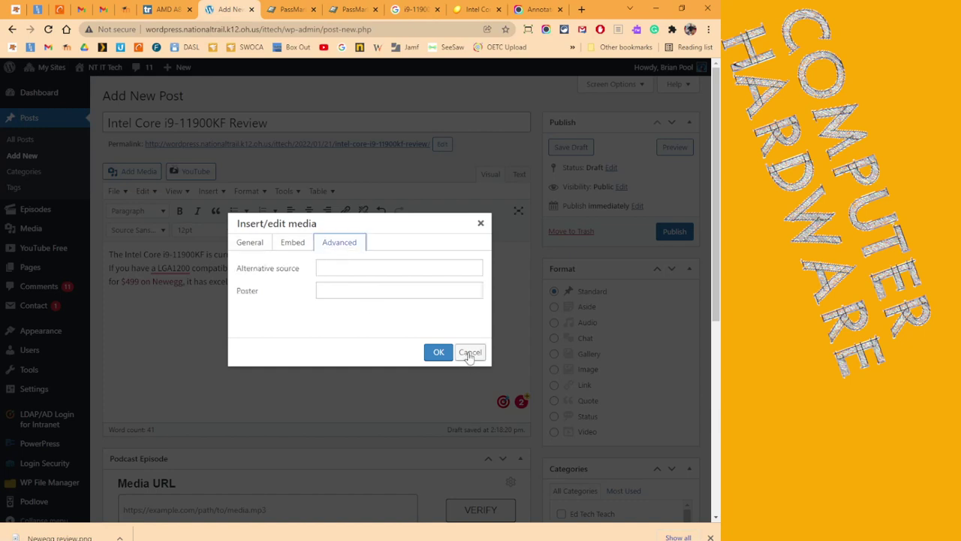
left_click(297, 249)
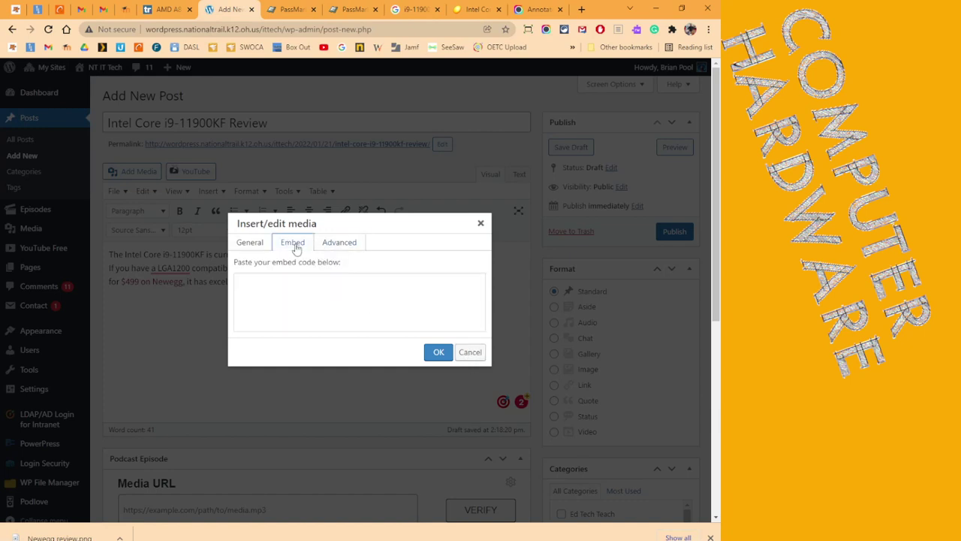
left_click(251, 244)
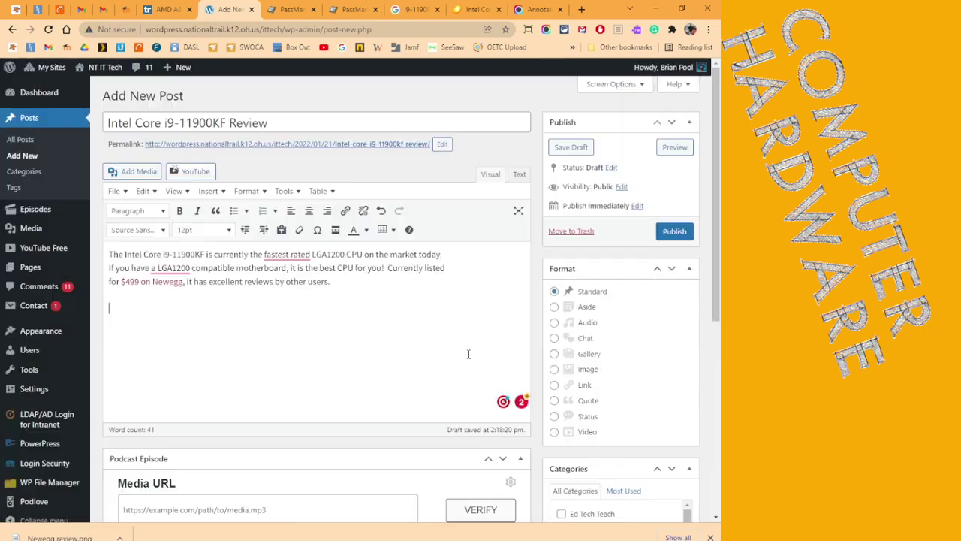
left_click(462, 355)
Add media to the draft post by uploading the Newegg review image from the Desktop's Deleteme folder.
left_click(213, 194)
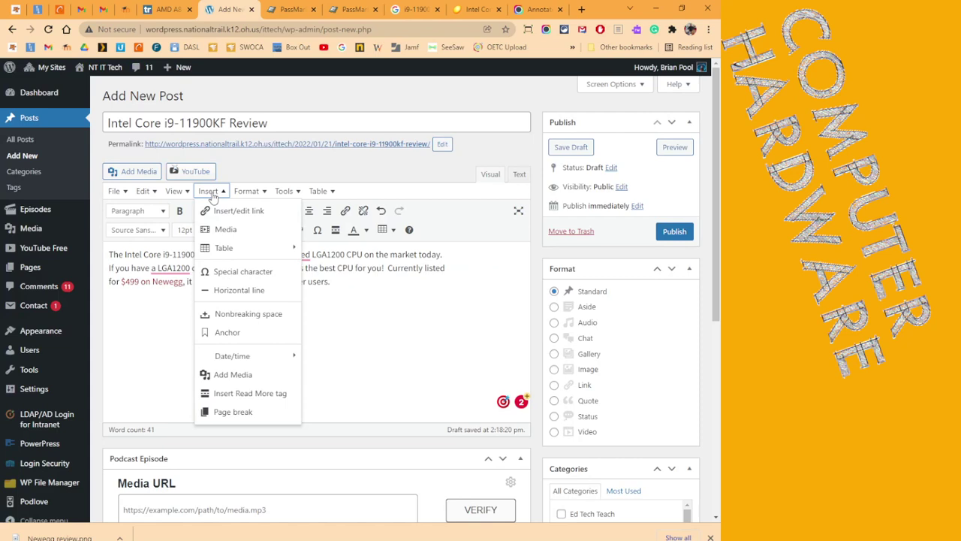
left_click(264, 374)
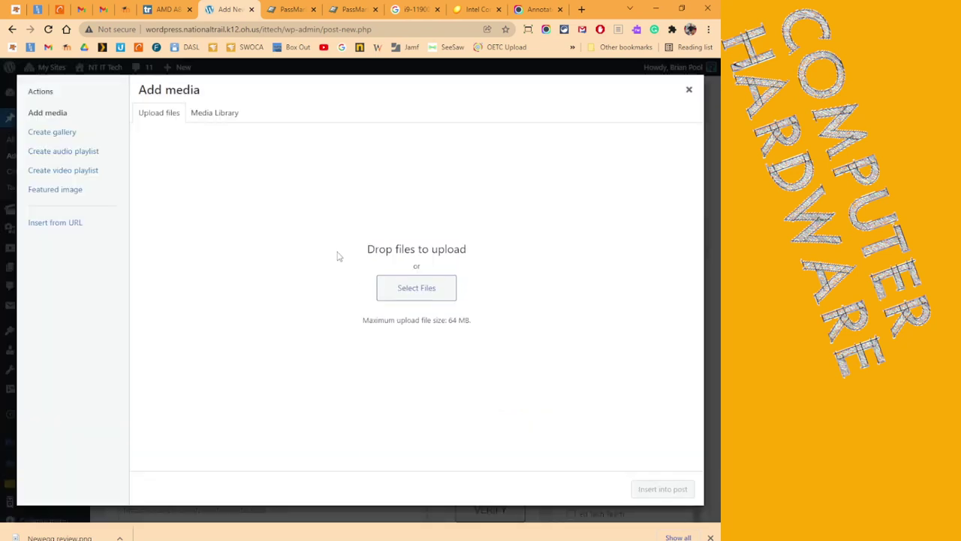
left_click(410, 293)
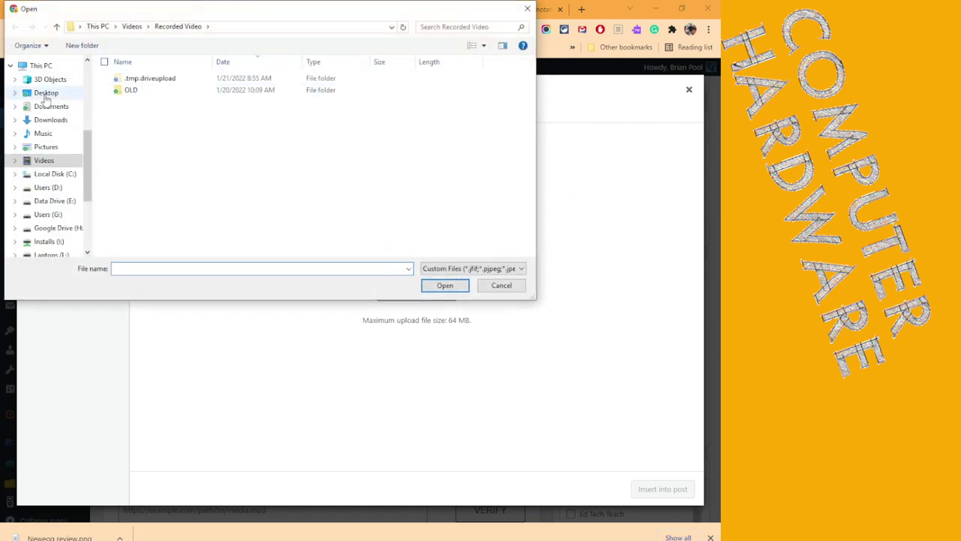
left_click(45, 92)
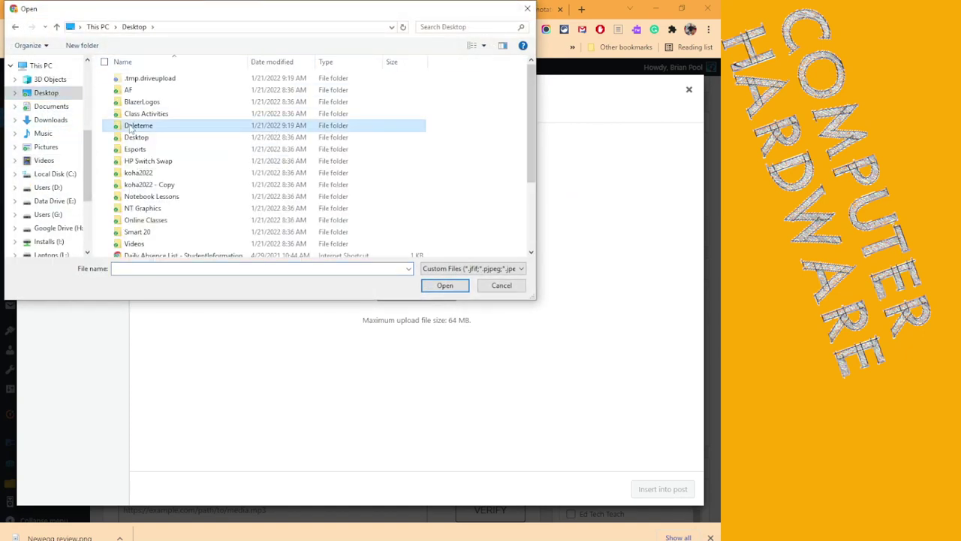
double_click(131, 126)
double_click(161, 101)
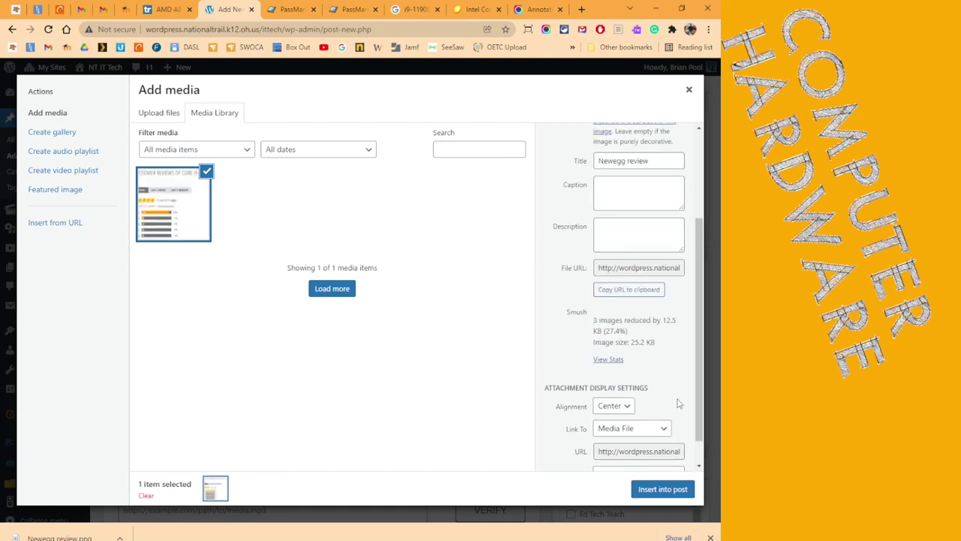
Insert the uploaded image into the post at Full Size – 479 × 401 with its link set to None.
scroll(656, 382, "down", 1)
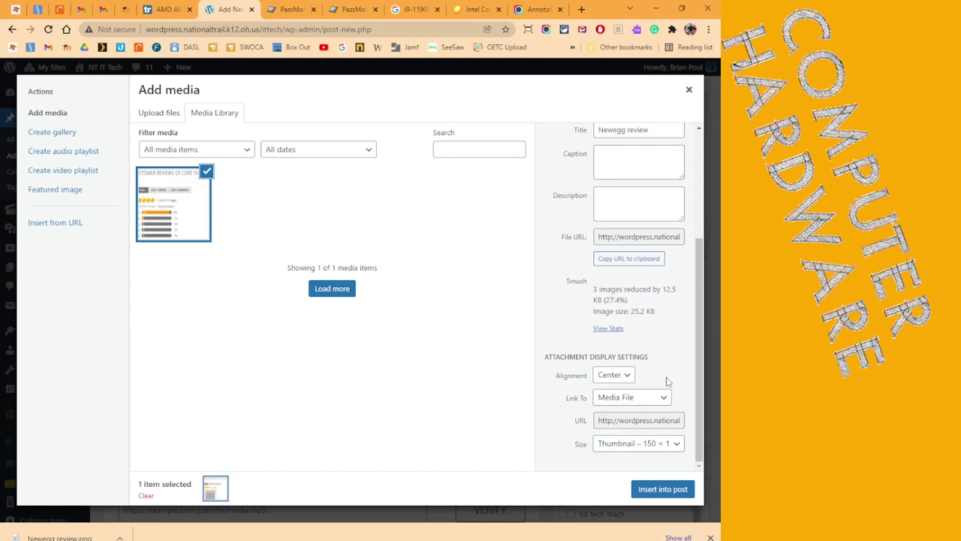
left_click(675, 445)
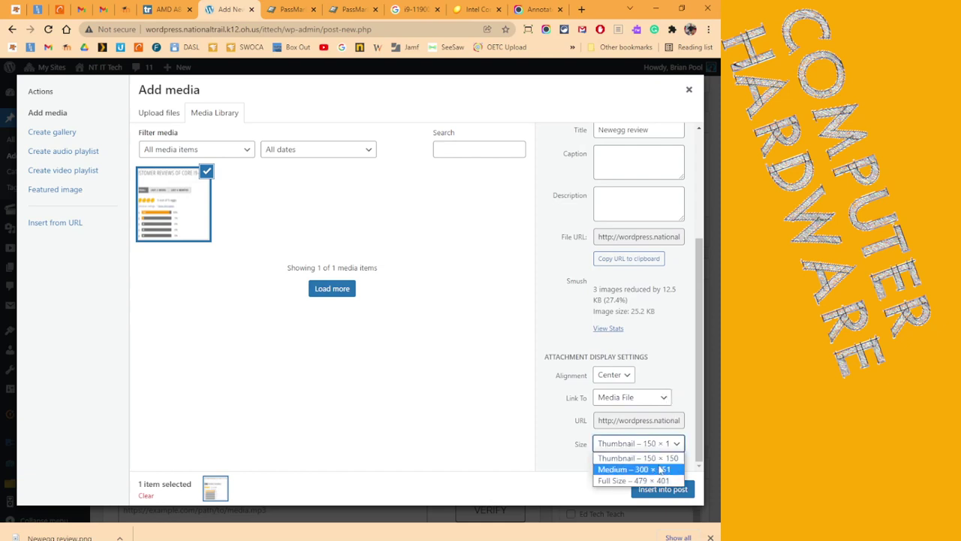
left_click(664, 480)
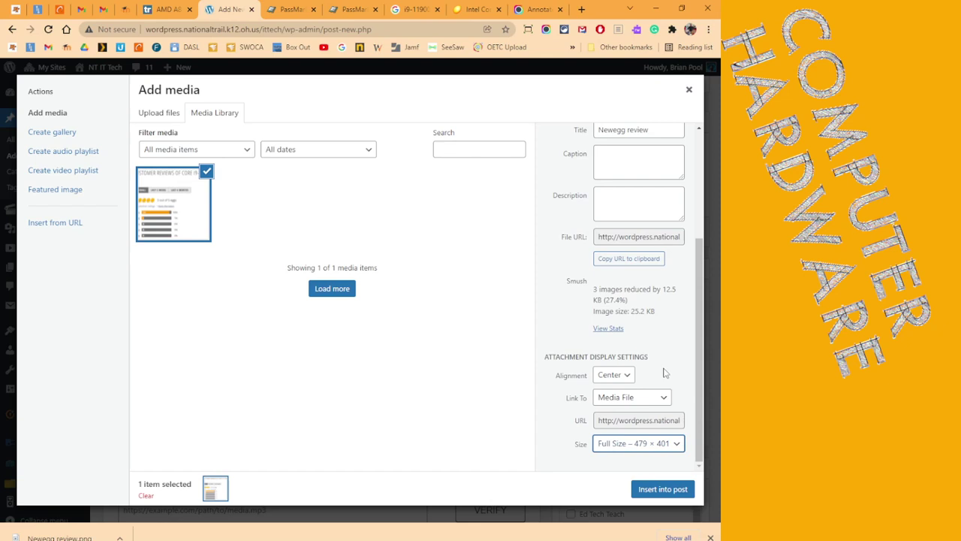
left_click(647, 398)
left_click(627, 410)
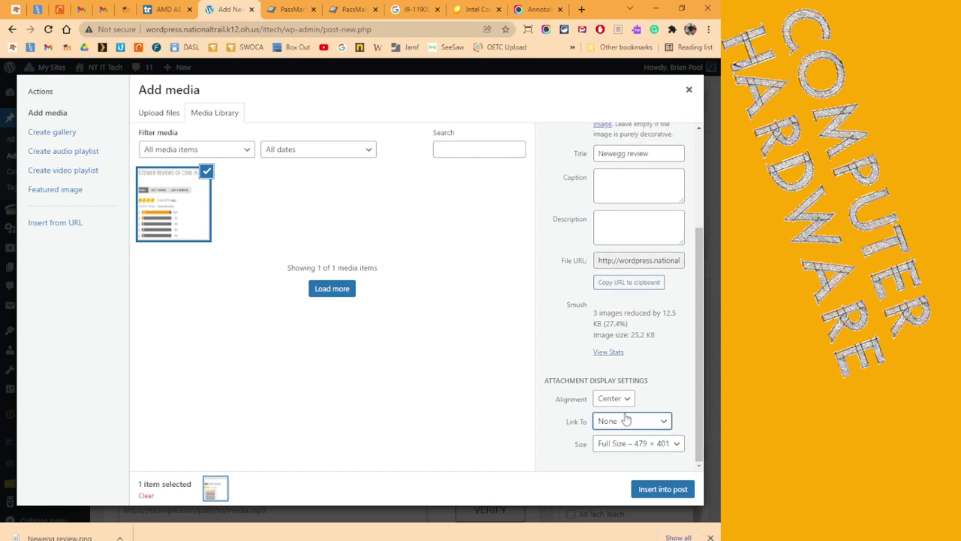
left_click(666, 489)
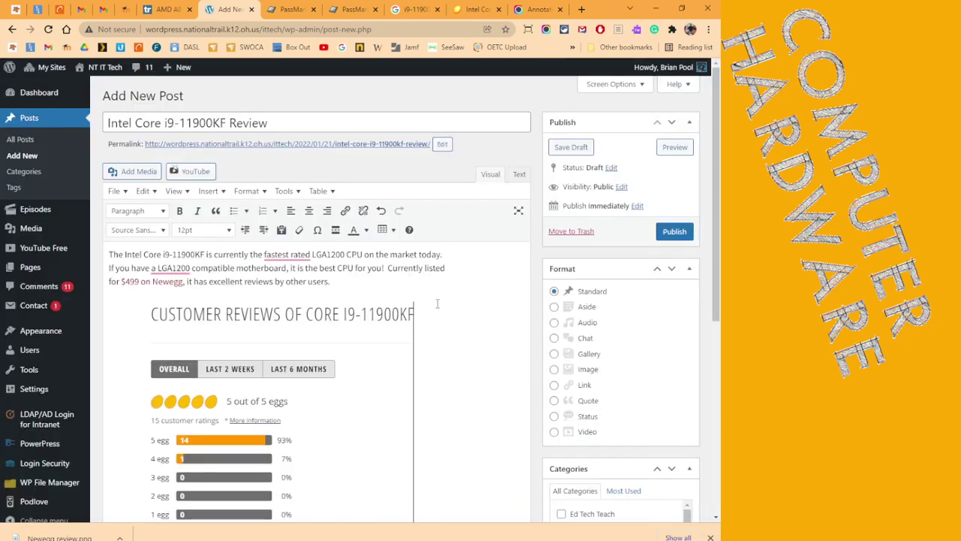
Shrink the customer reviews image in the post proportionally to about three quarters of its full size.
left_click(350, 379)
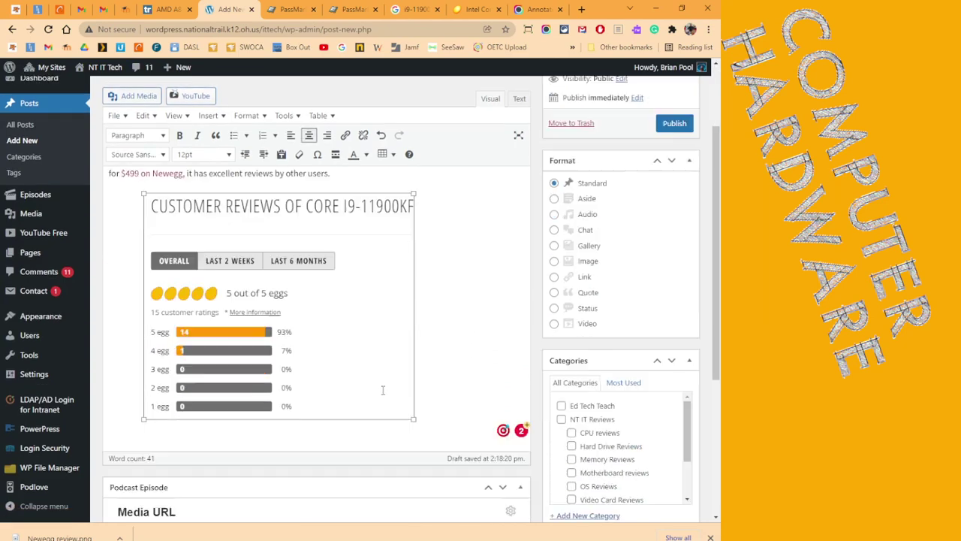
scroll(383, 392, "down", 3)
left_click_drag(412, 302, 344, 224)
scroll(406, 272, "up", 2)
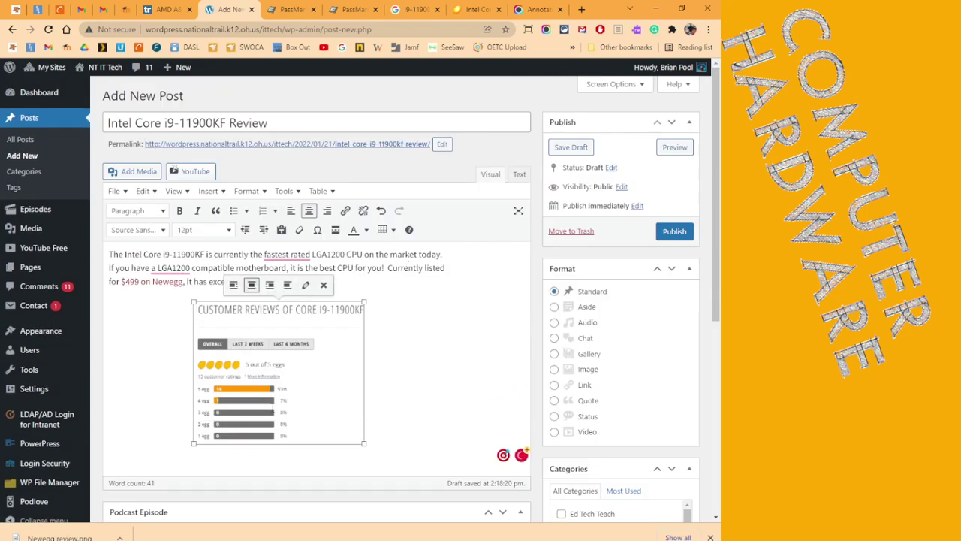
left_click_drag(363, 444, 383, 473)
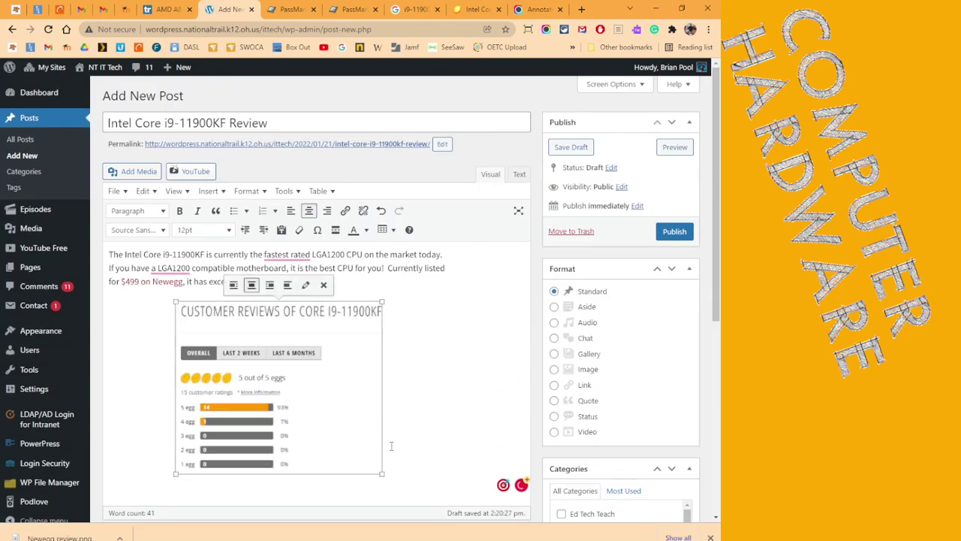
Append "With 5 out of 5 eggs by all reviewers." to the end of the review paragraph.
left_click(434, 286)
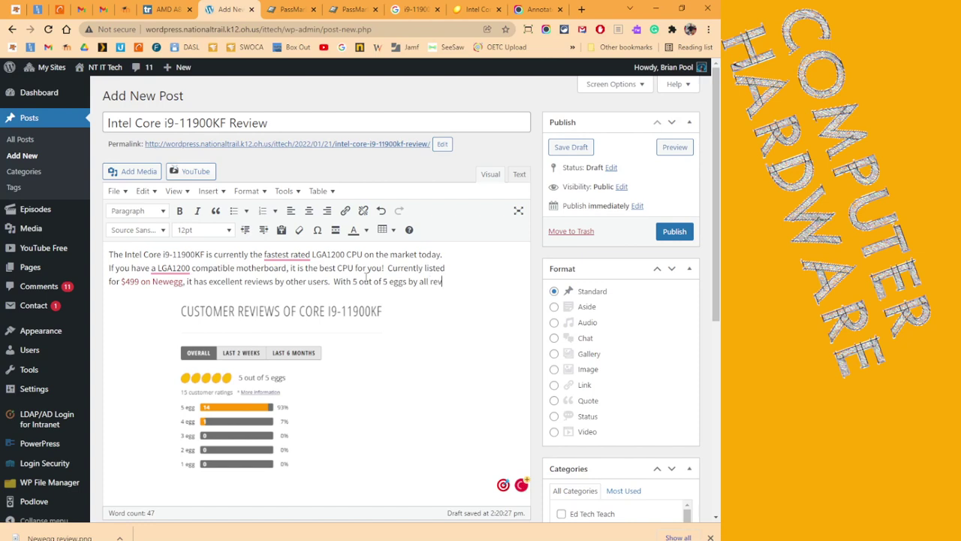
type("iewers.")
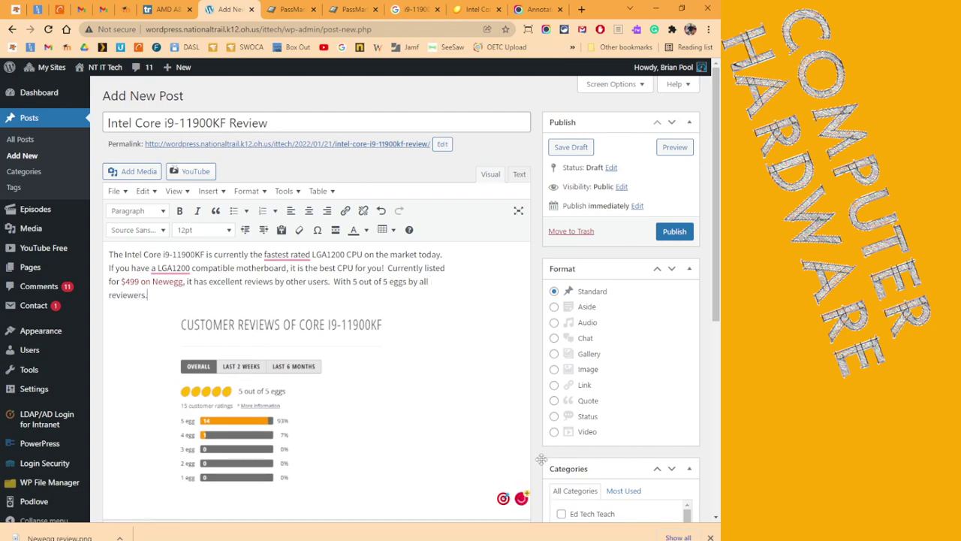
Add a new paragraph below the customer reviews image reading "The specifications on the CPU are impressive.".
left_click(463, 436)
key("Return")
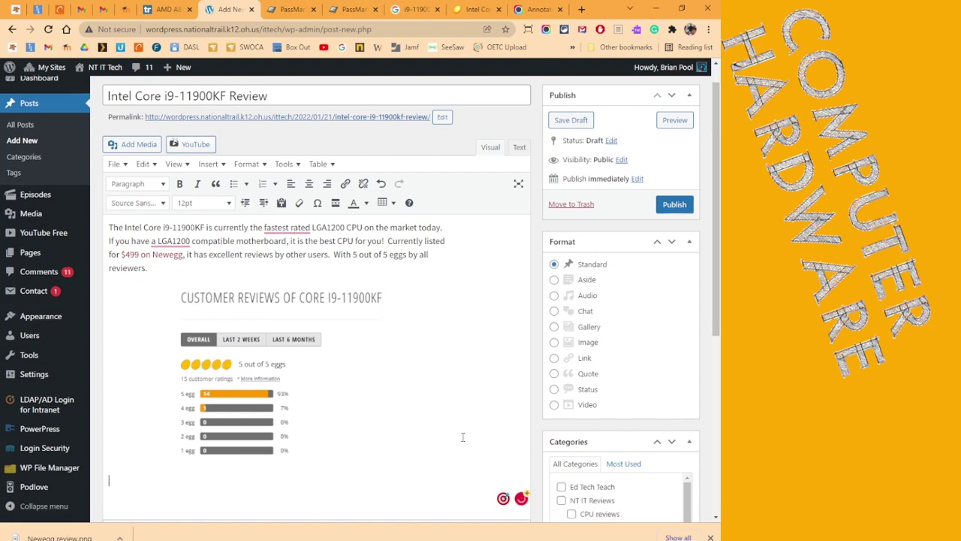
type("The specifications on the CPU are impressive.")
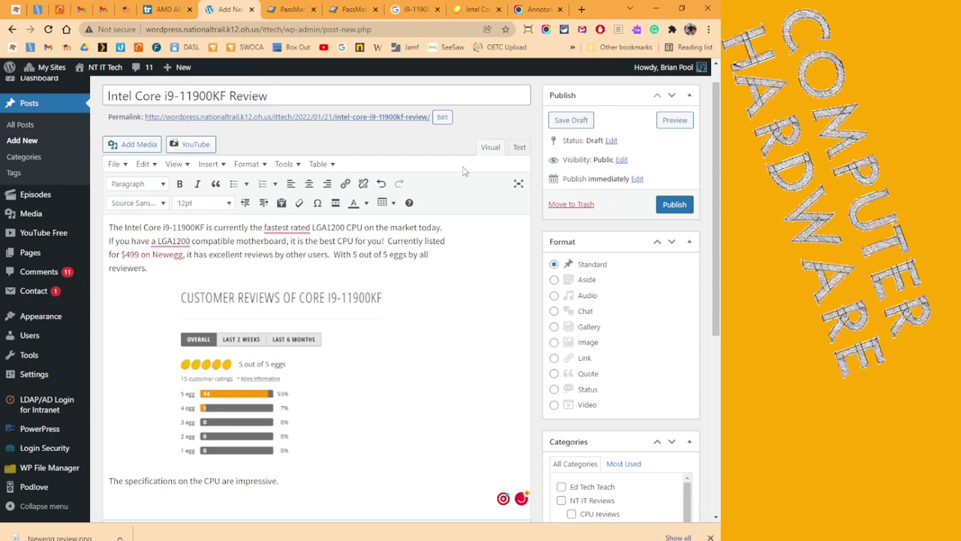
Copy the Core Name through Operating Frequency rows from the CPU's specs on its Newegg page into Notepad.
left_click(475, 9)
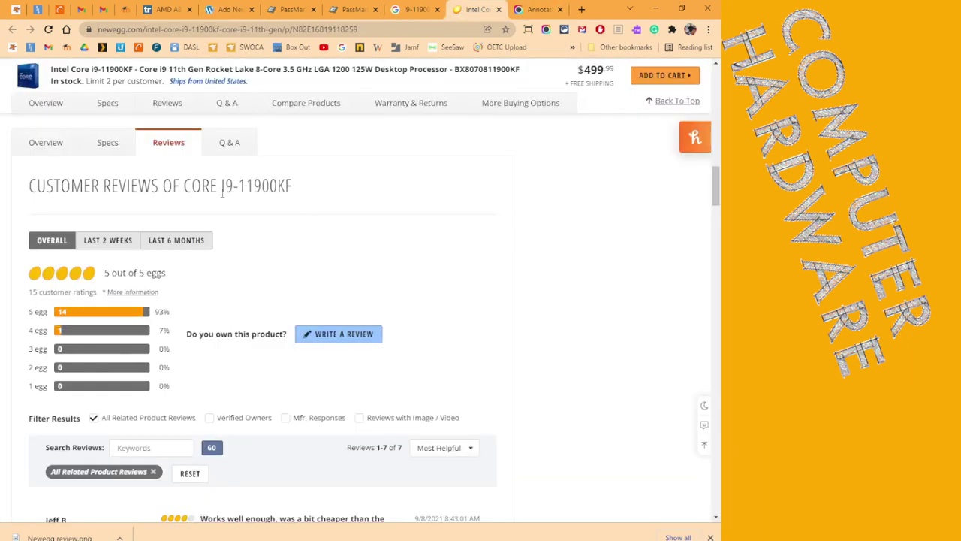
left_click(102, 148)
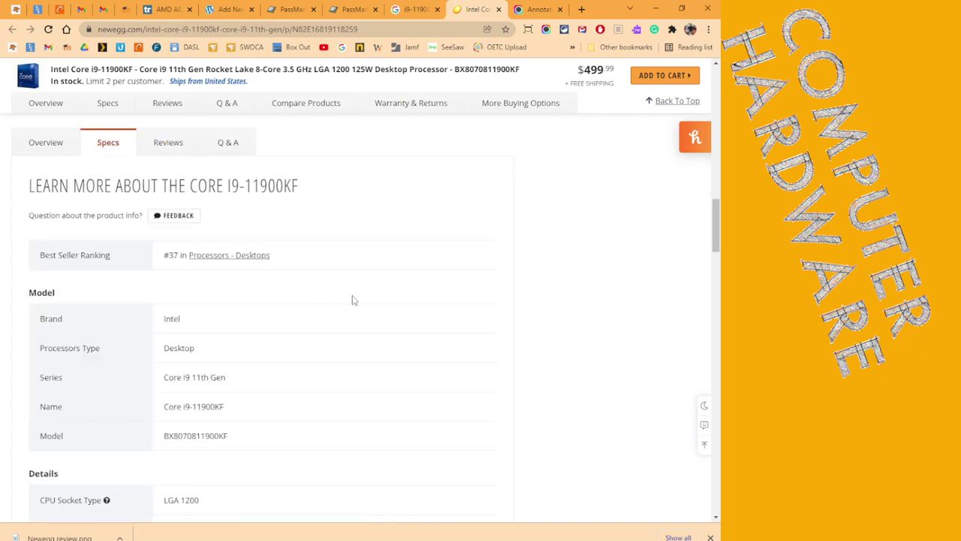
scroll(353, 300, "down", 3)
scroll(356, 303, "down", 2)
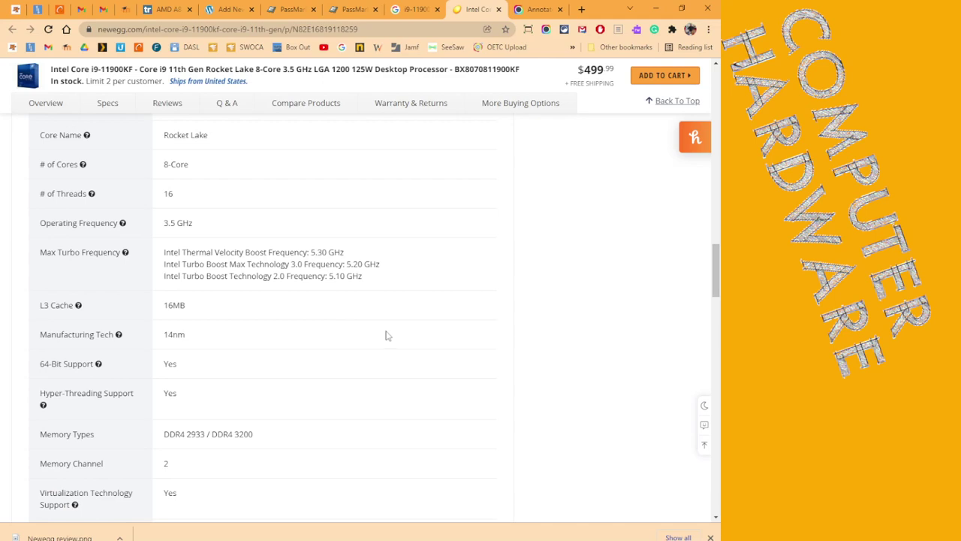
scroll(383, 335, "up", 1)
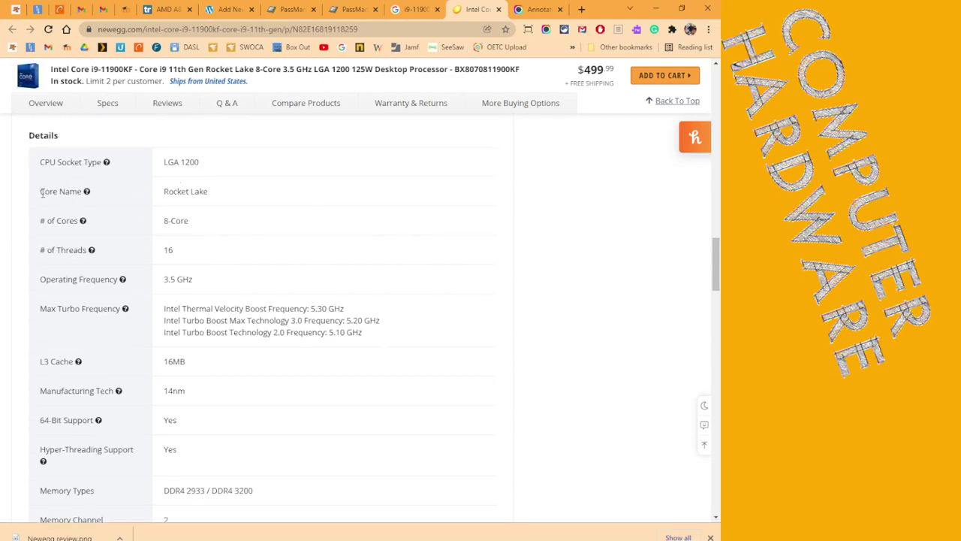
left_click_drag(41, 191, 207, 287)
key("ctrl+c")
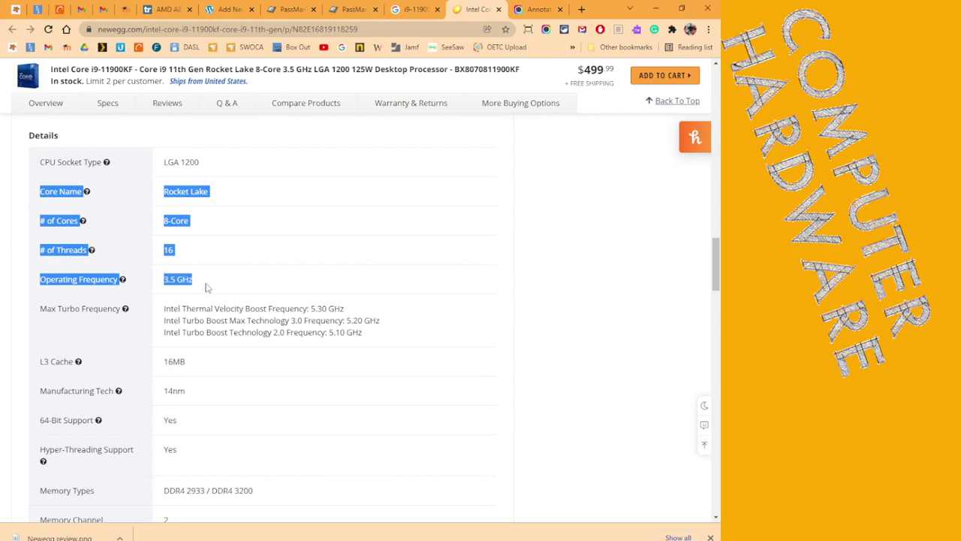
key("alt+Tab")
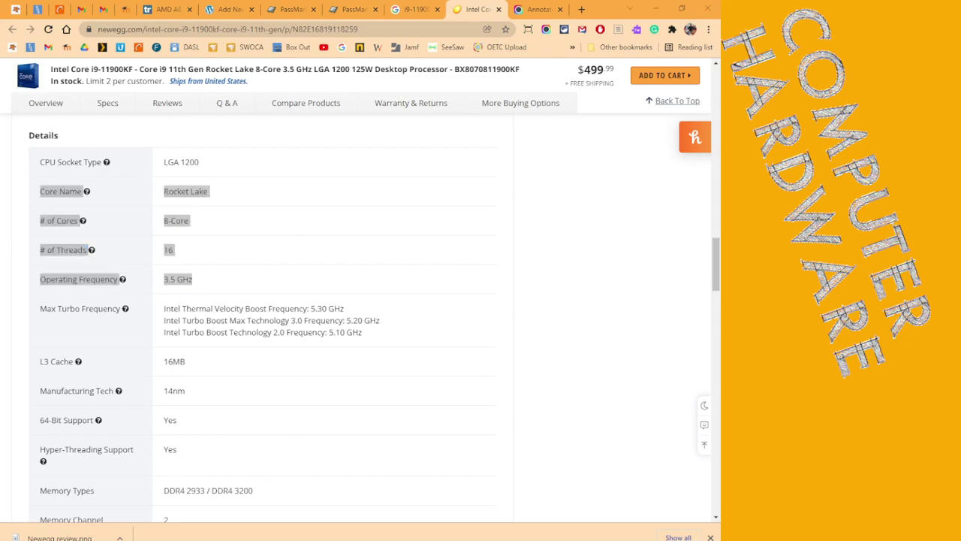
key("ctrl+v")
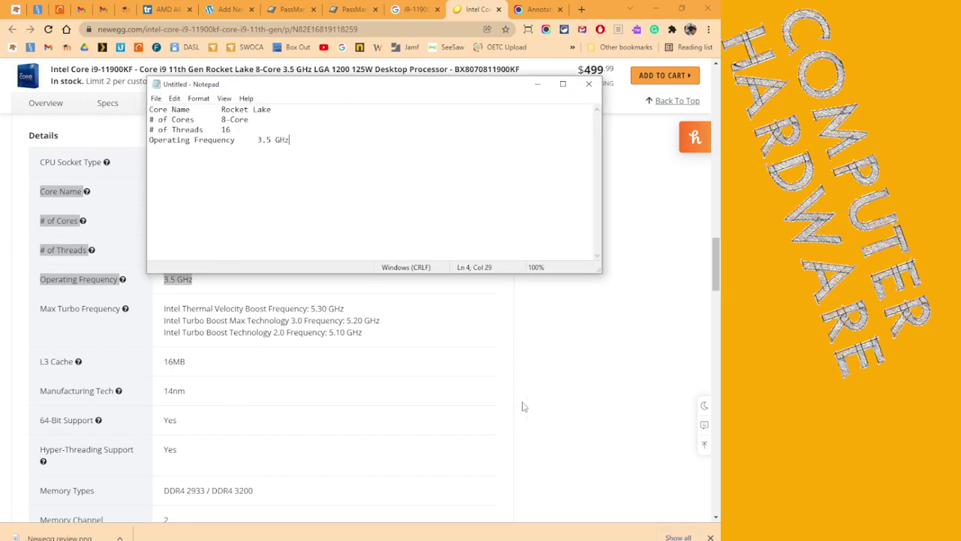
Search Google for "i9-11900KF" from the Newegg product title and open Intel's ark.intel.com page for the processor.
left_click(498, 413)
scroll(377, 318, "down", 3)
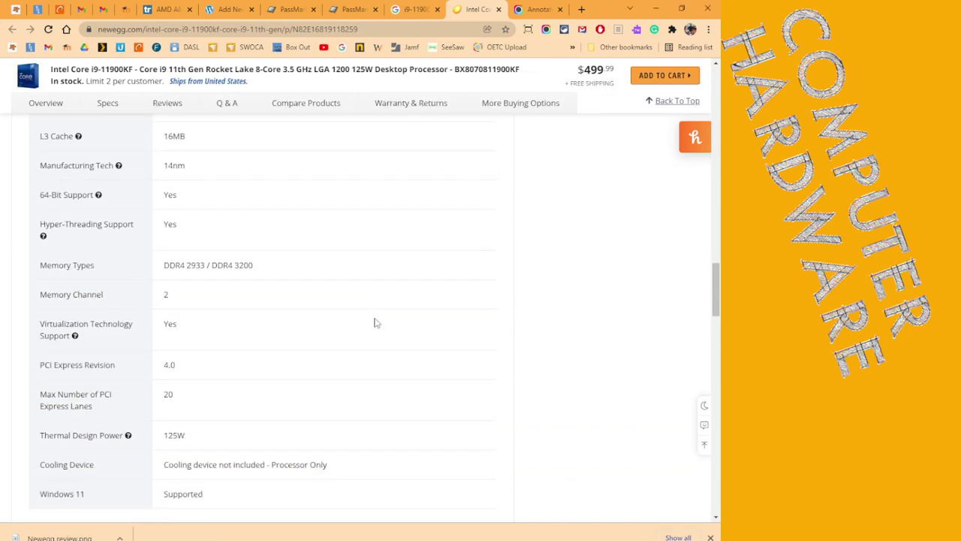
scroll(377, 323, "down", 1)
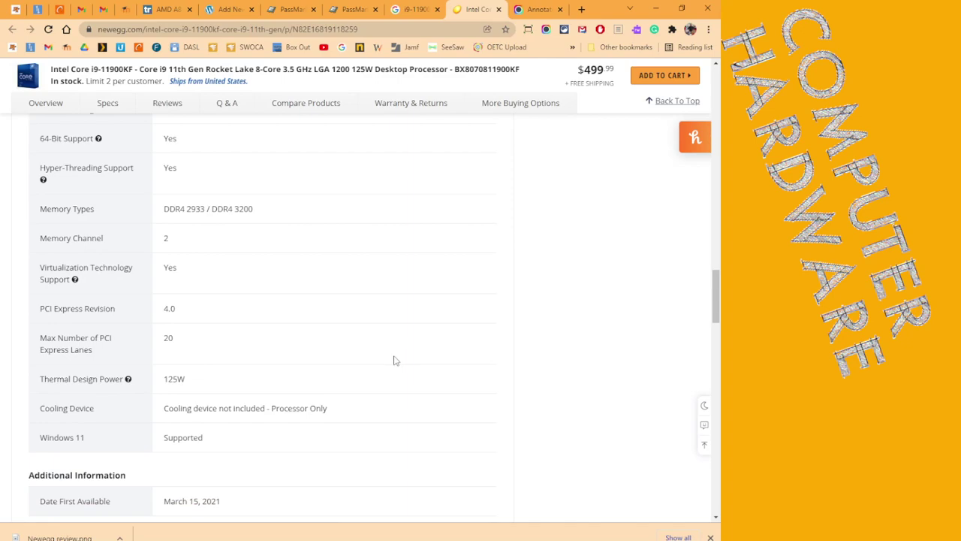
scroll(395, 361, "down", 4)
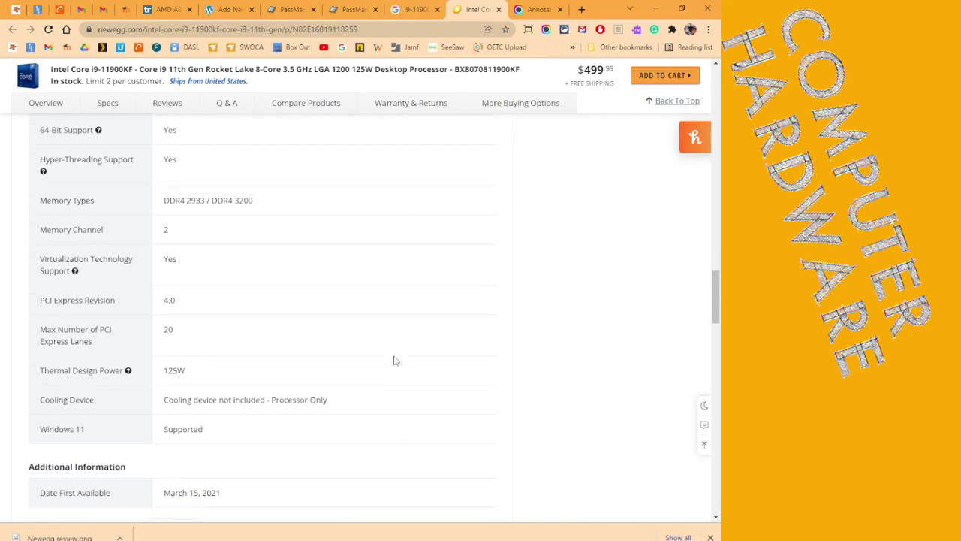
scroll(392, 343, "up", 8)
scroll(392, 342, "up", 15)
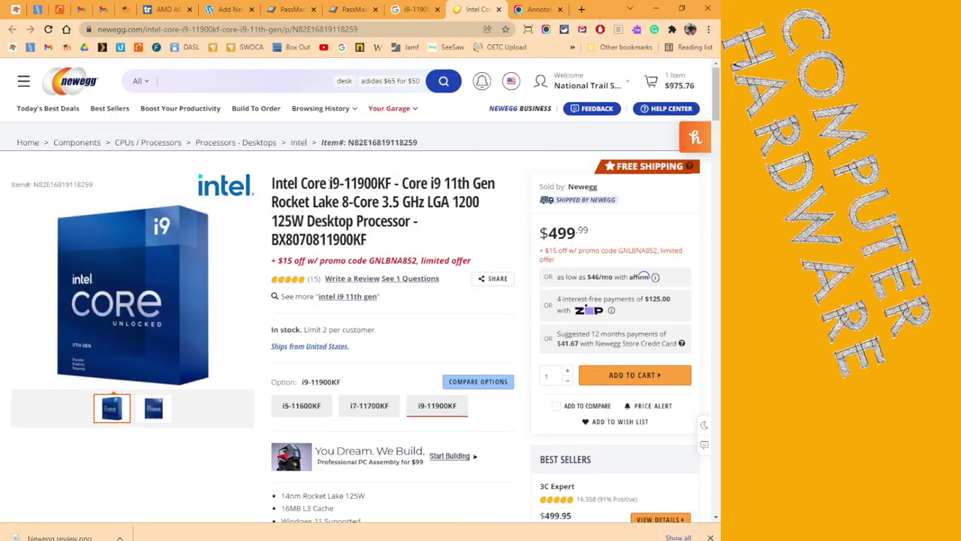
left_click_drag(329, 184, 392, 183)
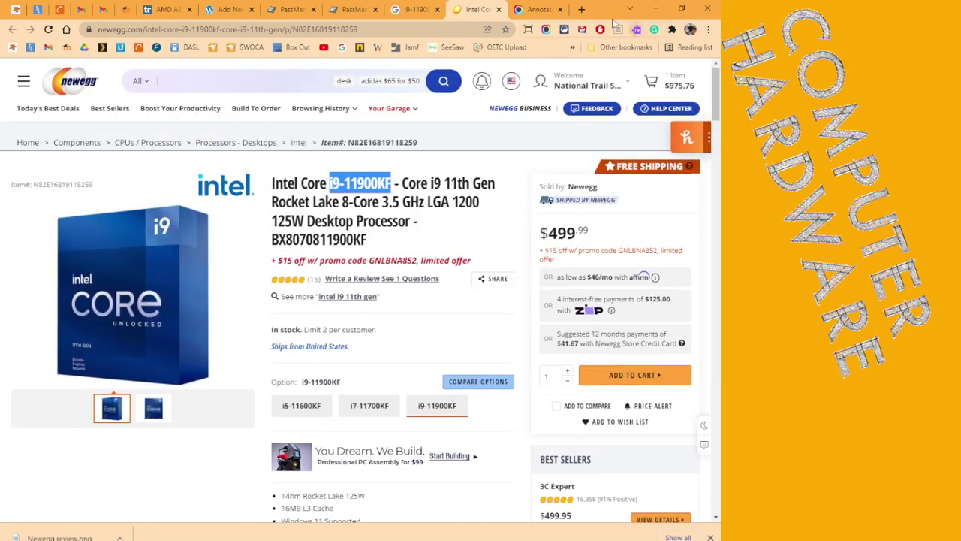
right_click(370, 181)
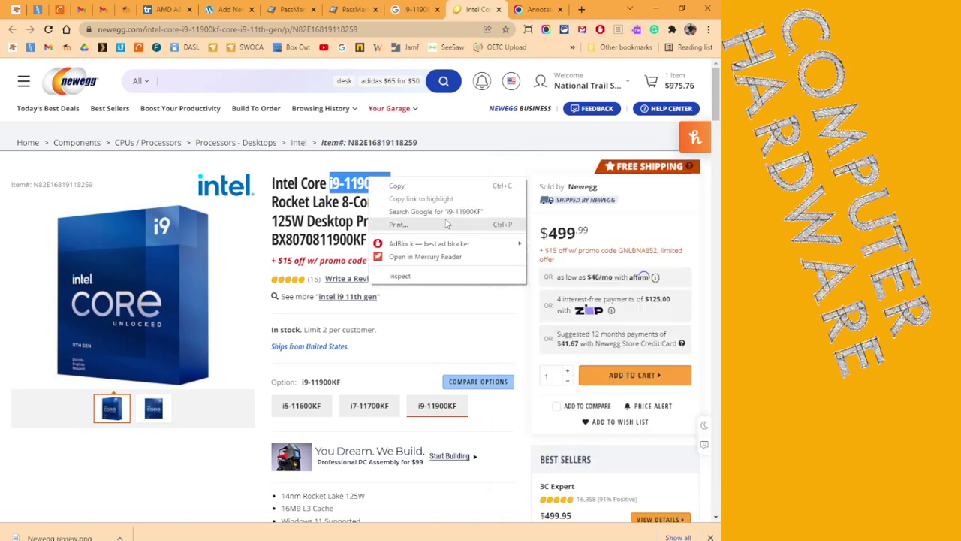
left_click(398, 215)
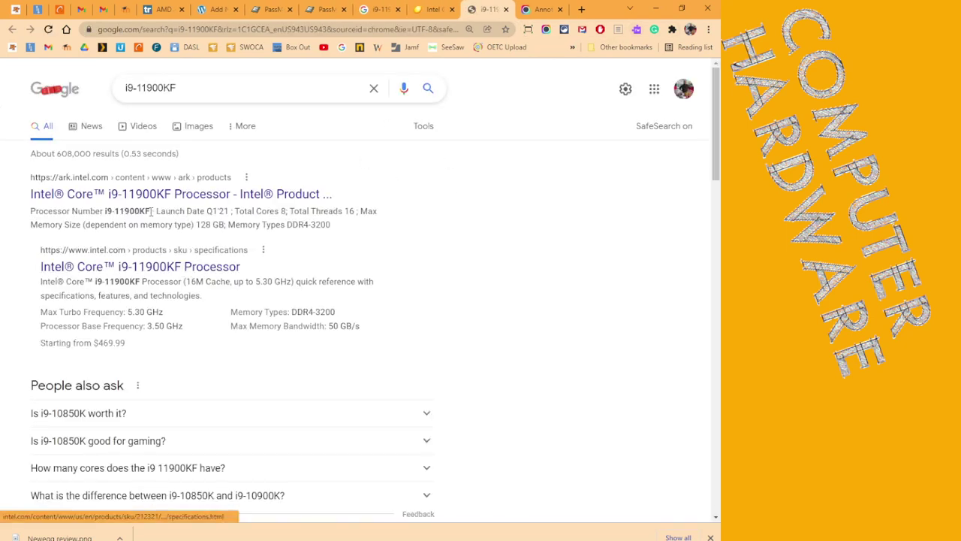
left_click(154, 200)
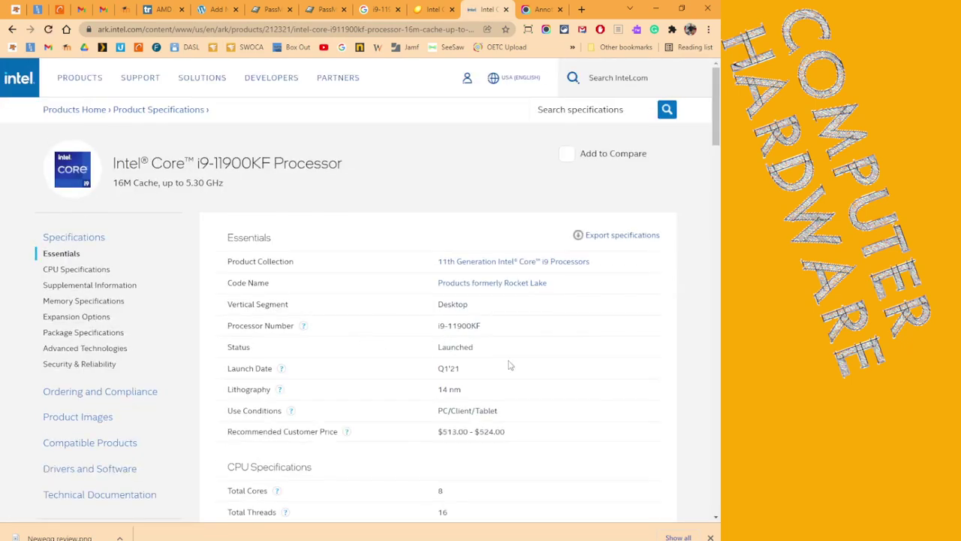
Examine Intel's full specification list for the processor, from Essentials through Security & Reliability, including the help text on Memory Types.
scroll(516, 363, "down", 1)
scroll(590, 350, "down", 1)
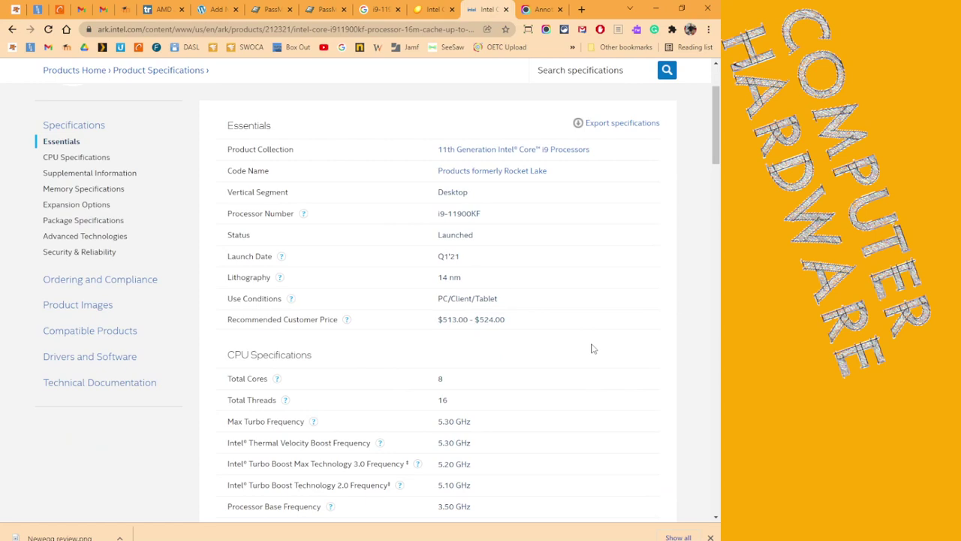
scroll(592, 348, "down", 4)
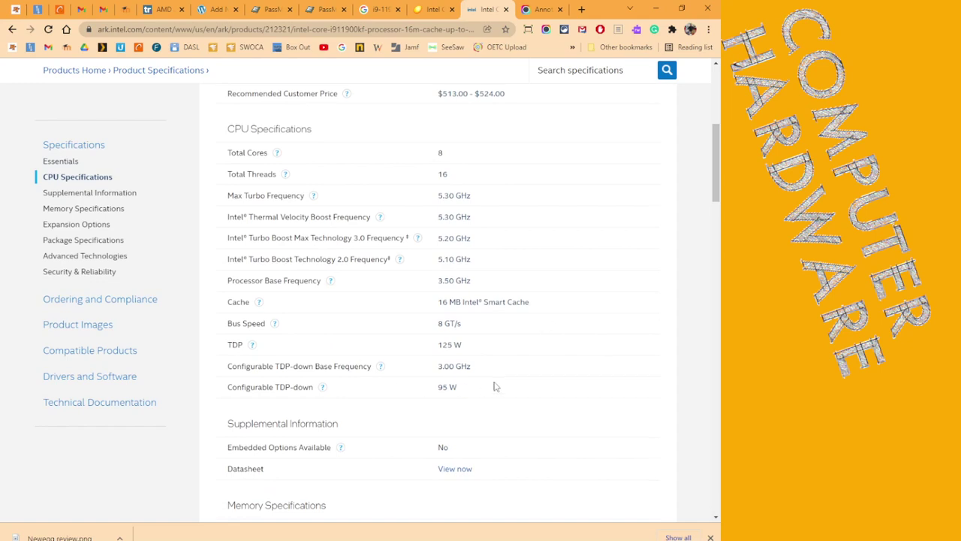
scroll(494, 386, "down", 3)
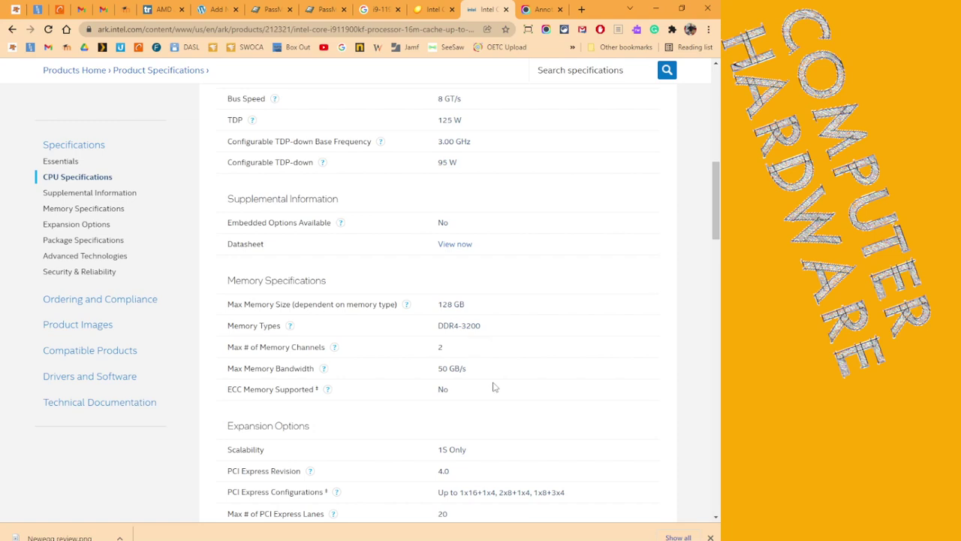
left_click(290, 327)
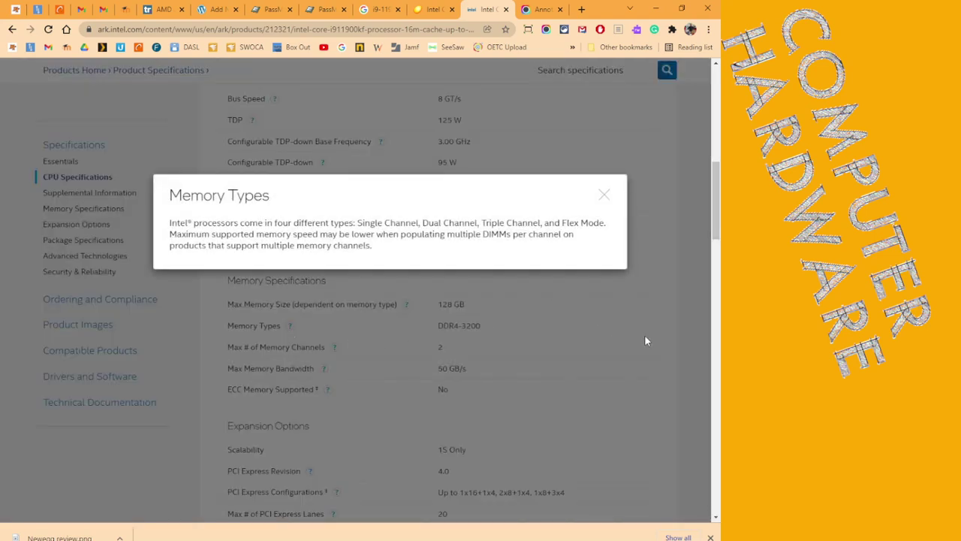
left_click(633, 347)
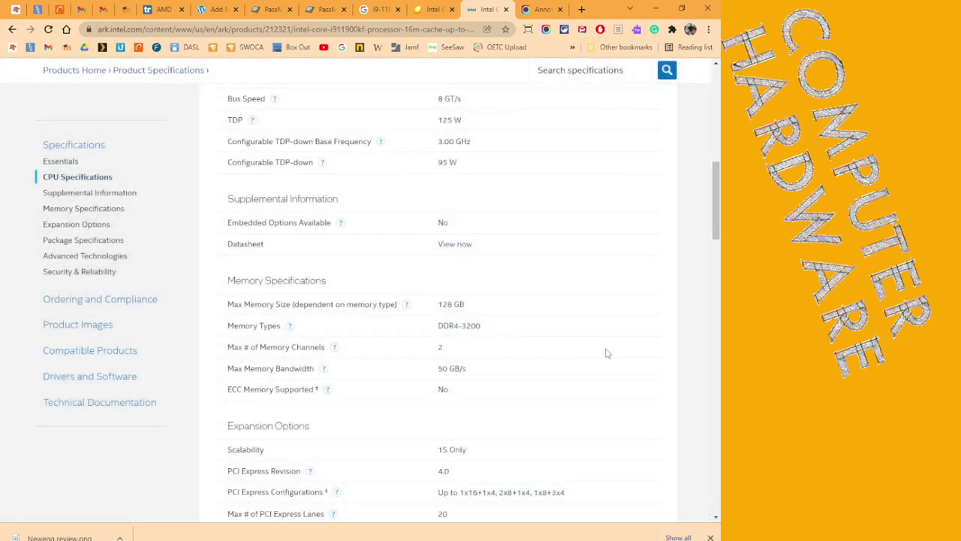
scroll(607, 353, "down", 1)
scroll(609, 356, "down", 2)
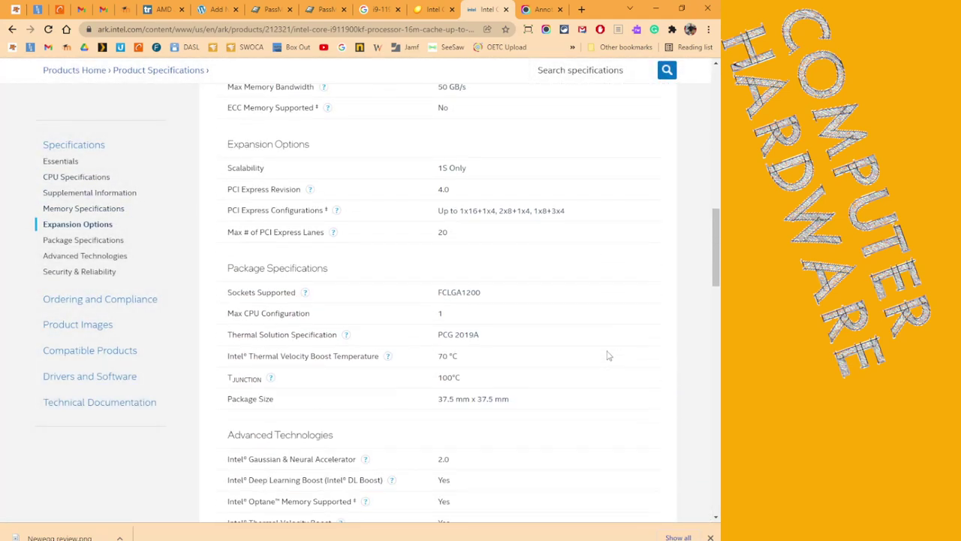
scroll(608, 355, "down", 3)
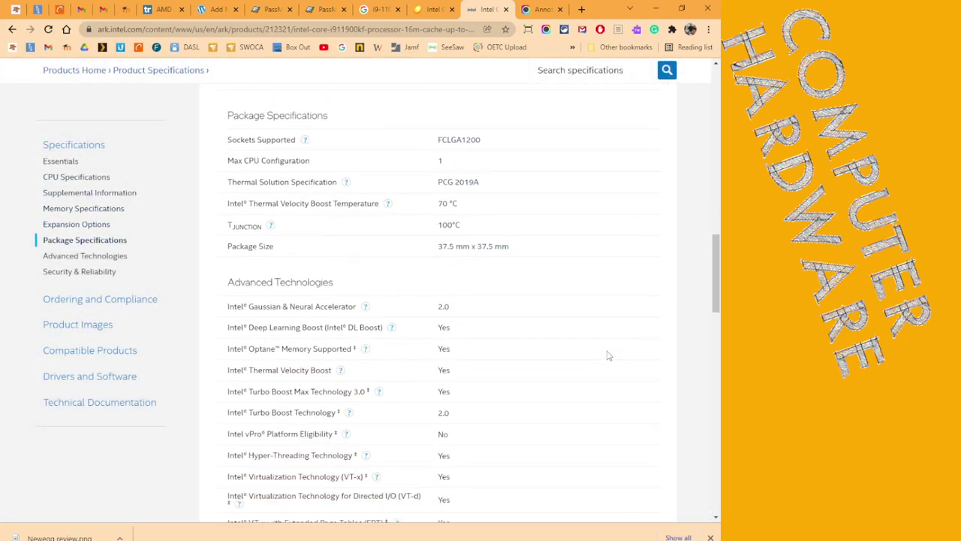
scroll(608, 355, "down", 3)
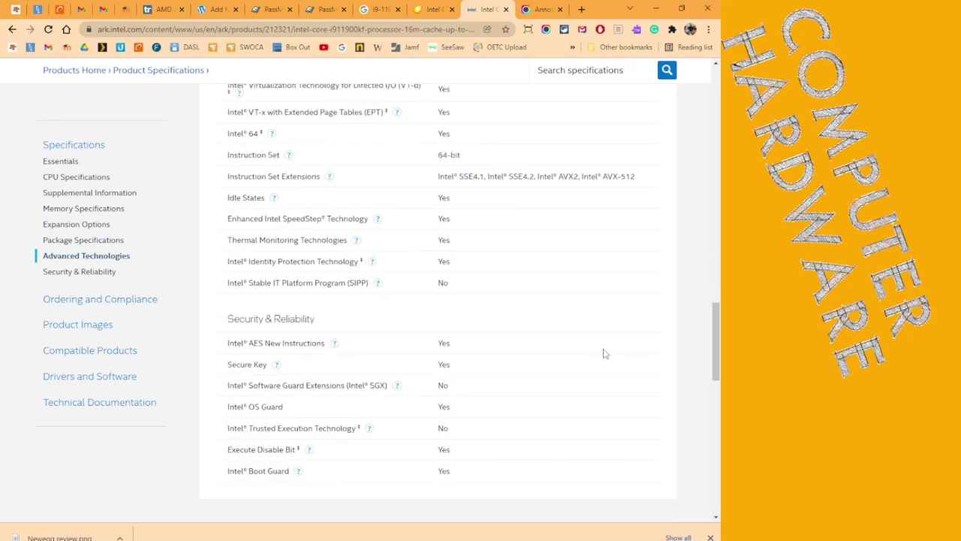
scroll(604, 355, "up", 14)
scroll(605, 355, "up", 4)
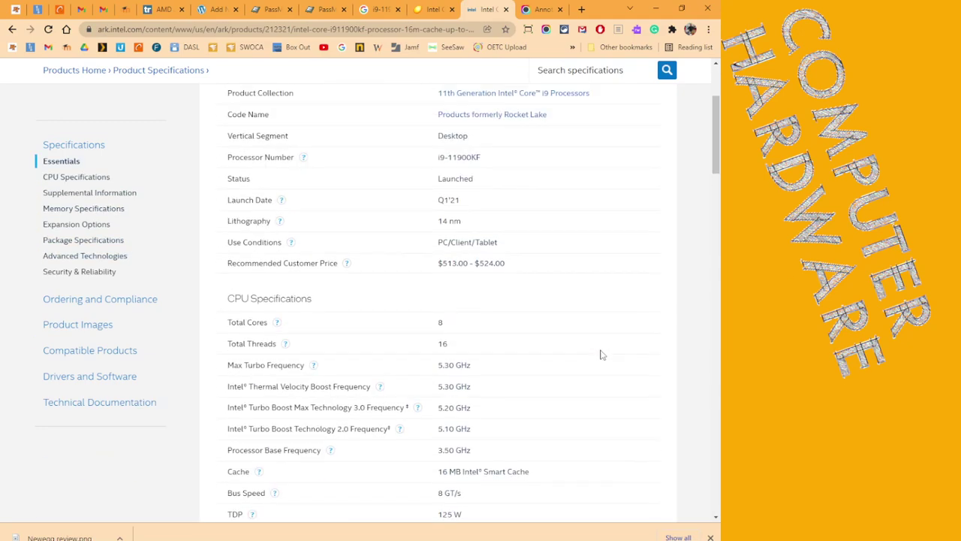
Copy the Total Cores through Cache rows of Intel's CPU Specifications into Notepad, below the Newegg specs.
scroll(610, 358, "down", 2)
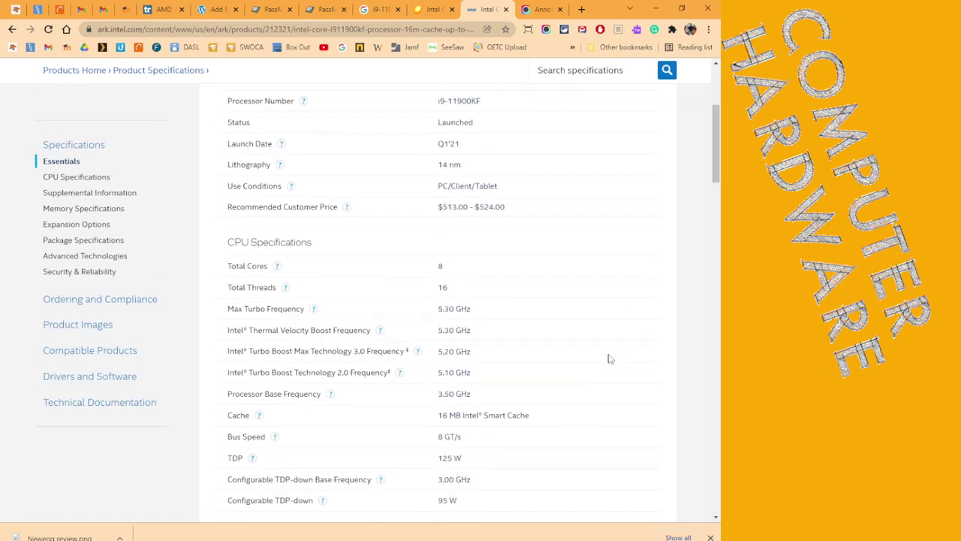
scroll(610, 358, "down", 1)
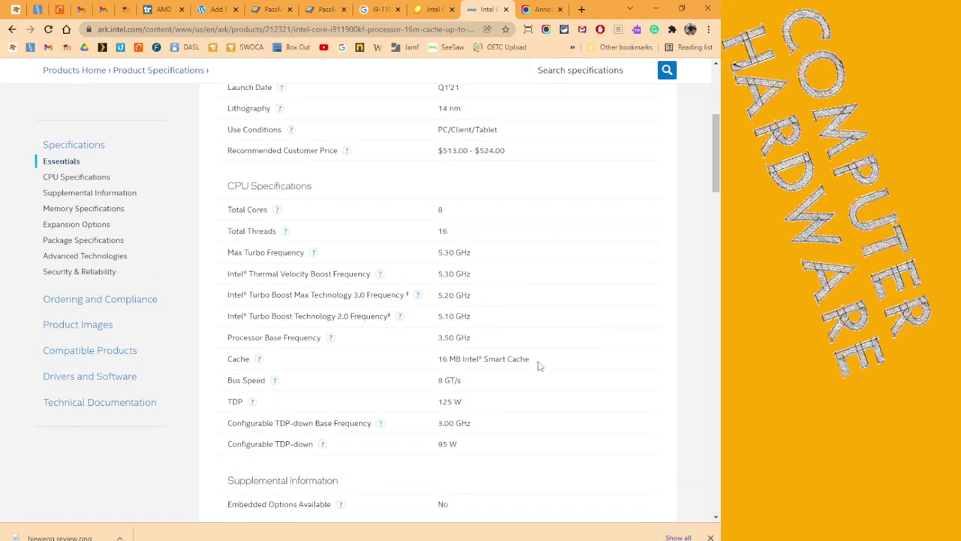
left_click_drag(554, 360, 225, 217)
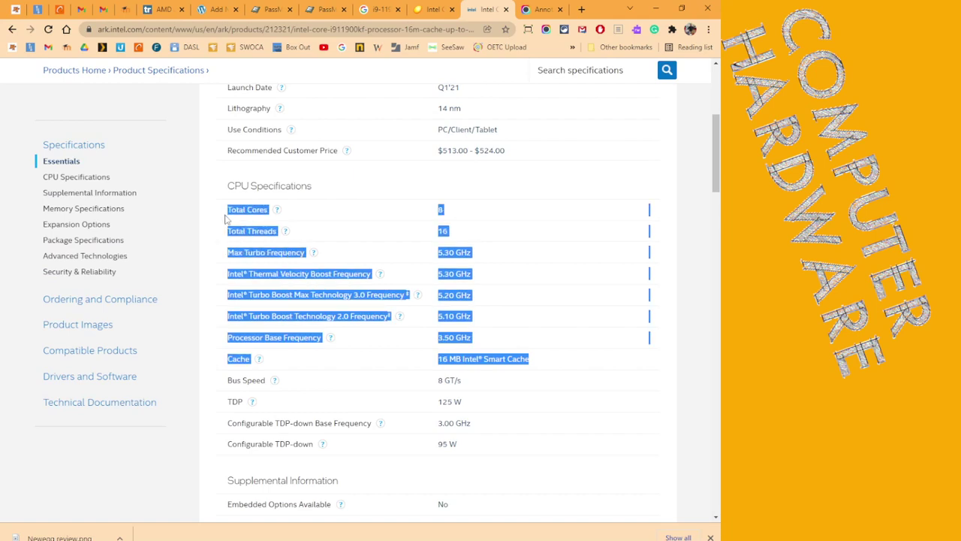
key("alt+Tab")
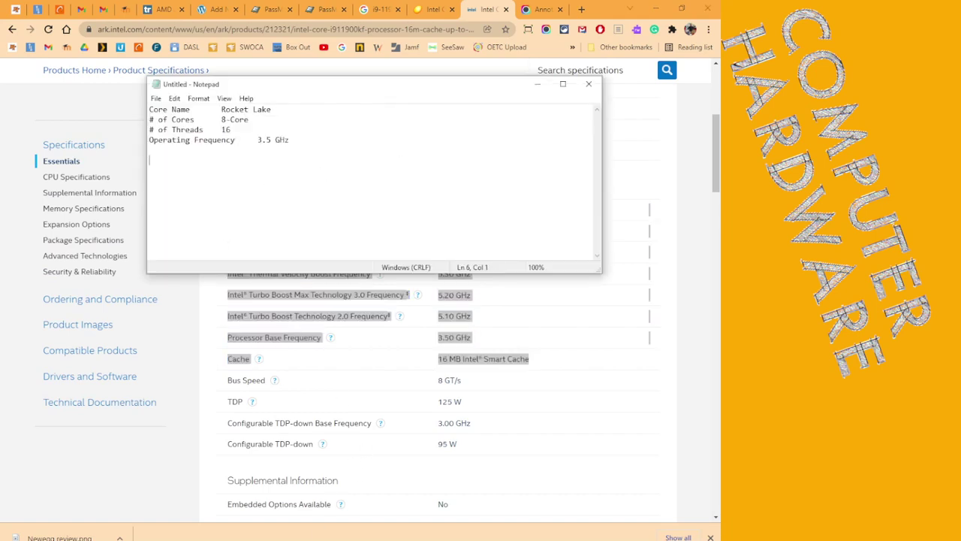
type("Total Cores 8  Total Threads 16  Max Turbo Frequency 5.30 GHz  Intel® Thermal Velocity Boost Frequency 5.30 GHz  Intel® Turbo Boost Max Technology 3.0 Frequency ‡ 5.20 GHz  Intel® Turbo Boost Technology 2.0 Frequency‡ 5.10 GHz  Processor Base Frequency 3.50 GHz  Cache 16 MB Intel® Smart Cache")
Join the Total Cores, Total Threads and Max Turbo Frequency labels with their values on consecutive single lines in Notepad, without blank lines between.
scroll(188, 205, "up", 5)
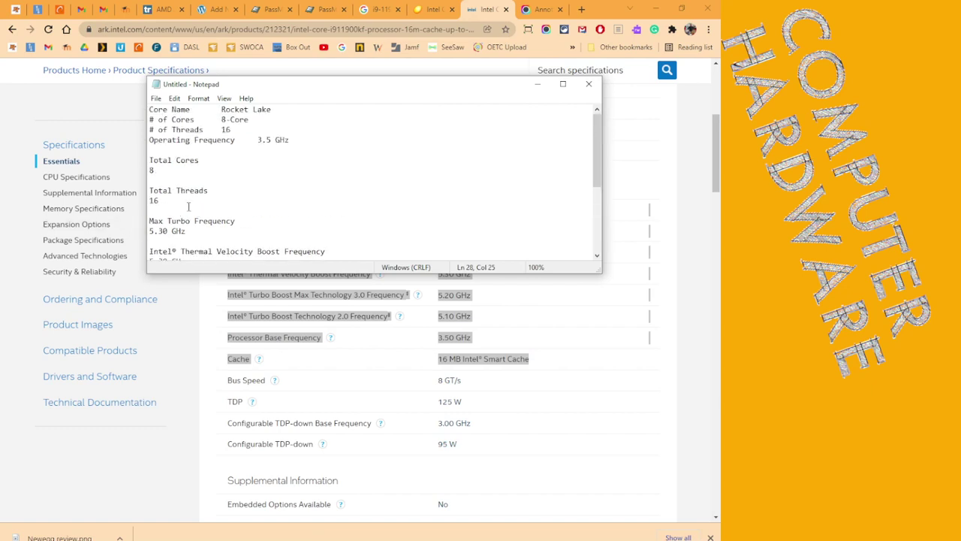
left_click(216, 160)
key("Delete")
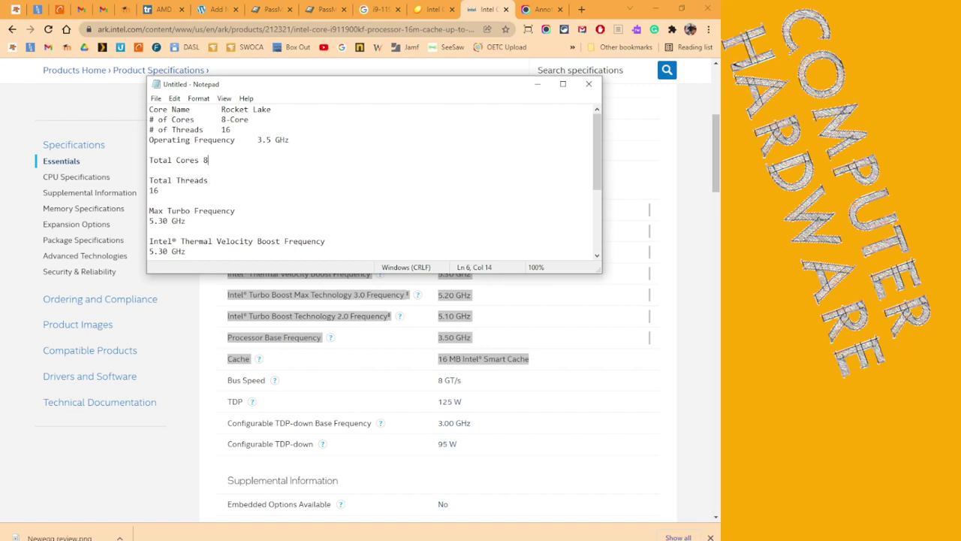
key("Delete")
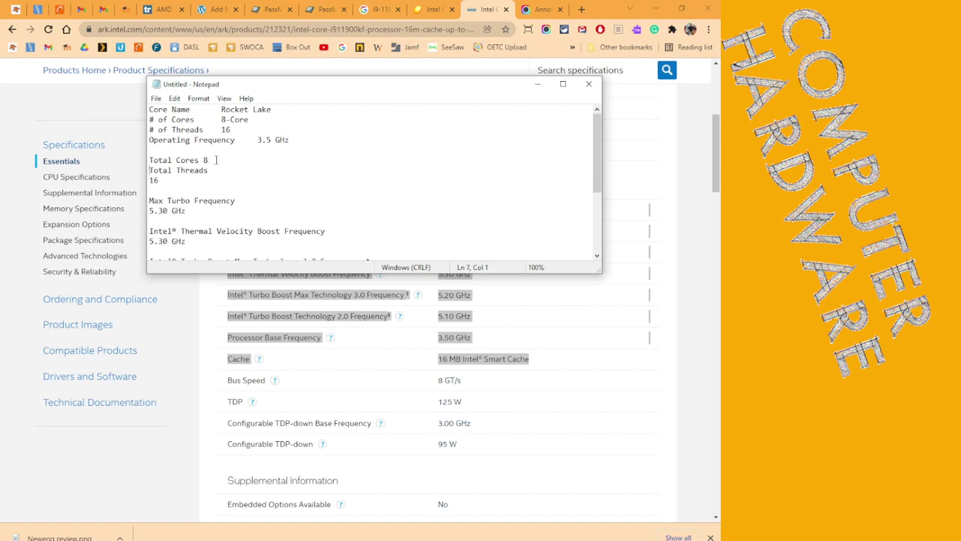
key("Delete")
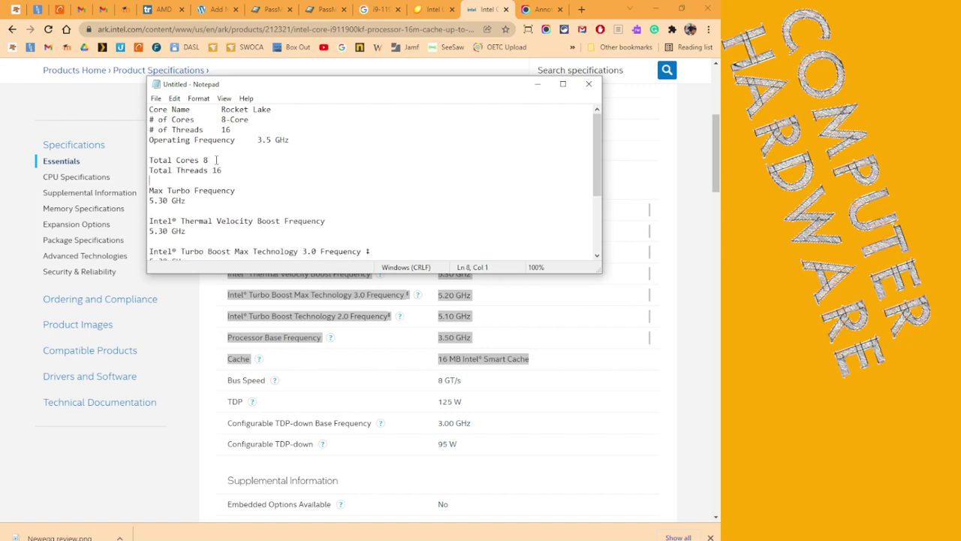
key("Delete")
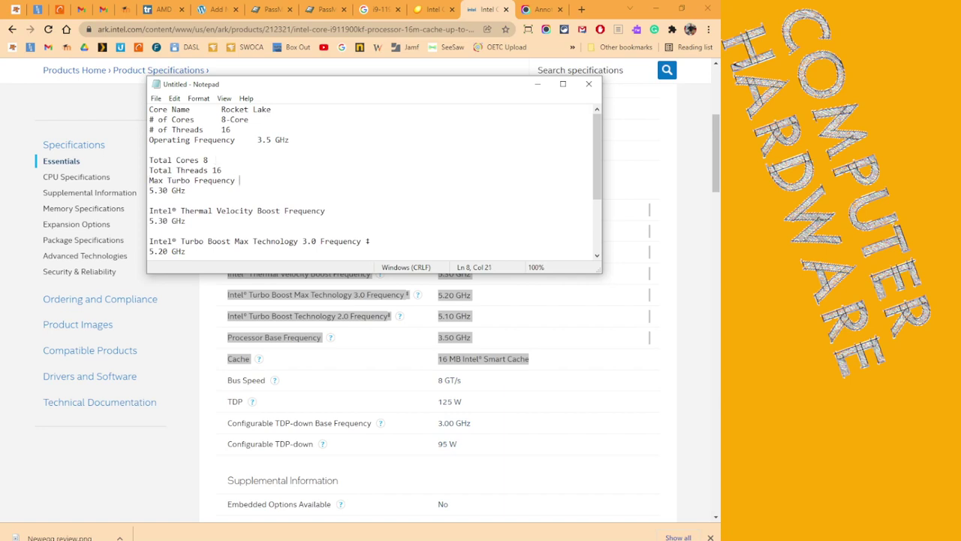
key("Delete")
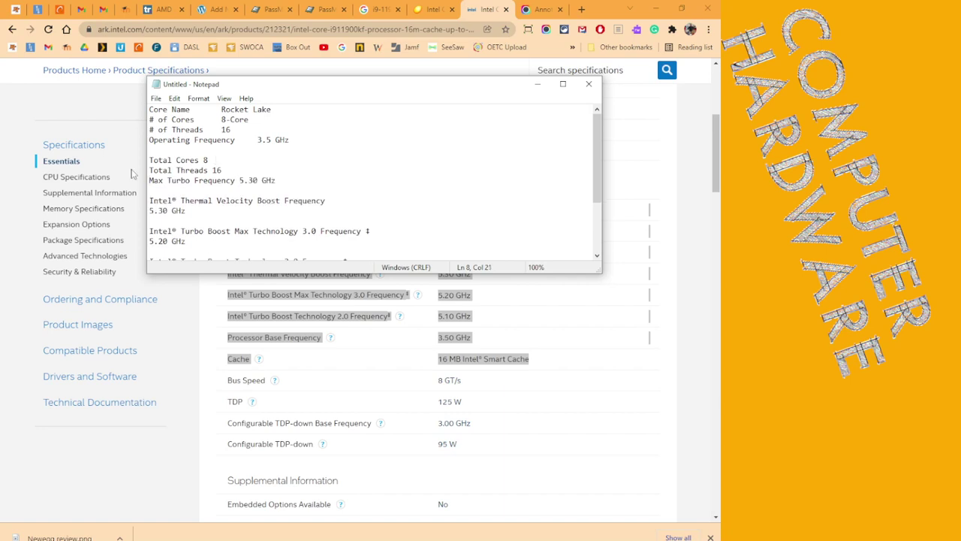
Delete the Thermal Velocity Boost, Turbo Boost Max Technology 3.0 and Turbo Boost Technology 2.0 frequency entries from the Notepad specs.
scroll(236, 174, "down", 2)
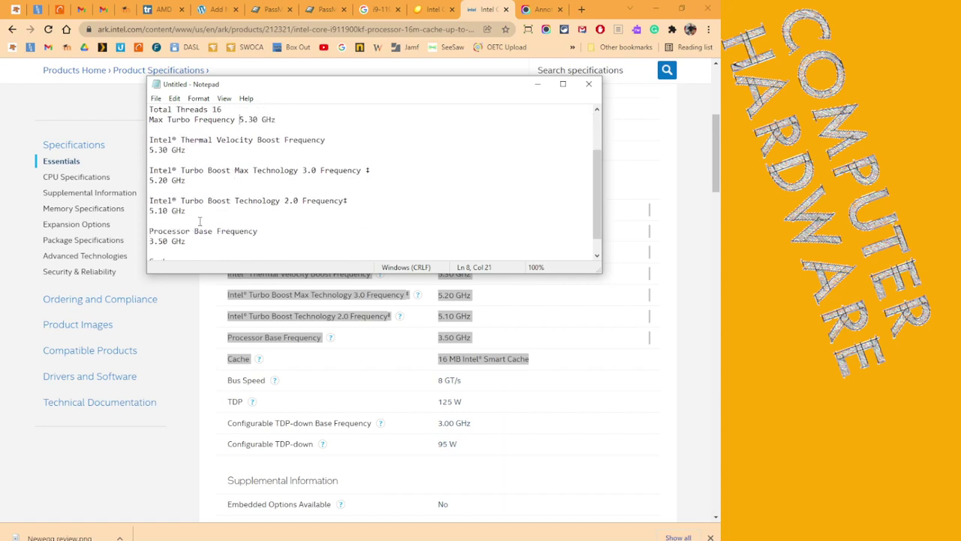
left_click_drag(200, 220, 148, 133)
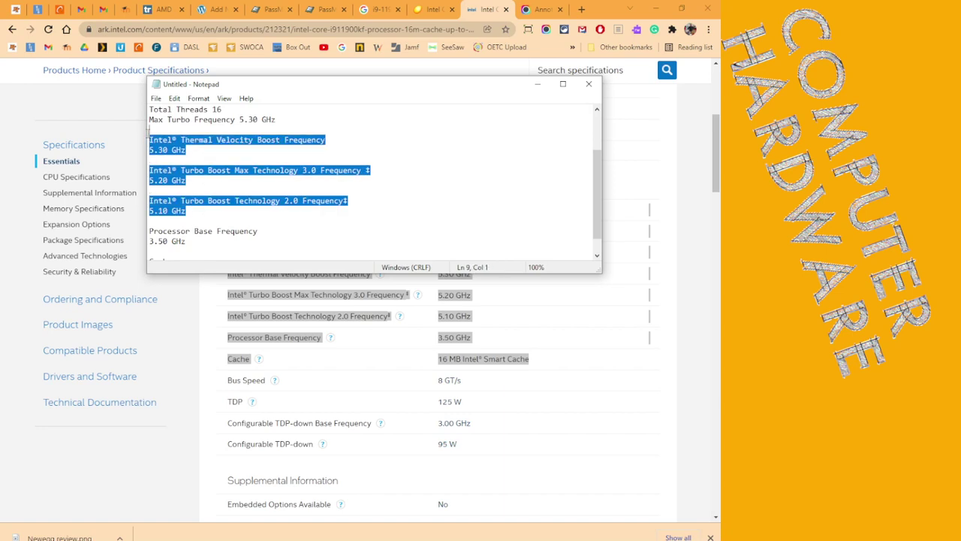
key("Delete")
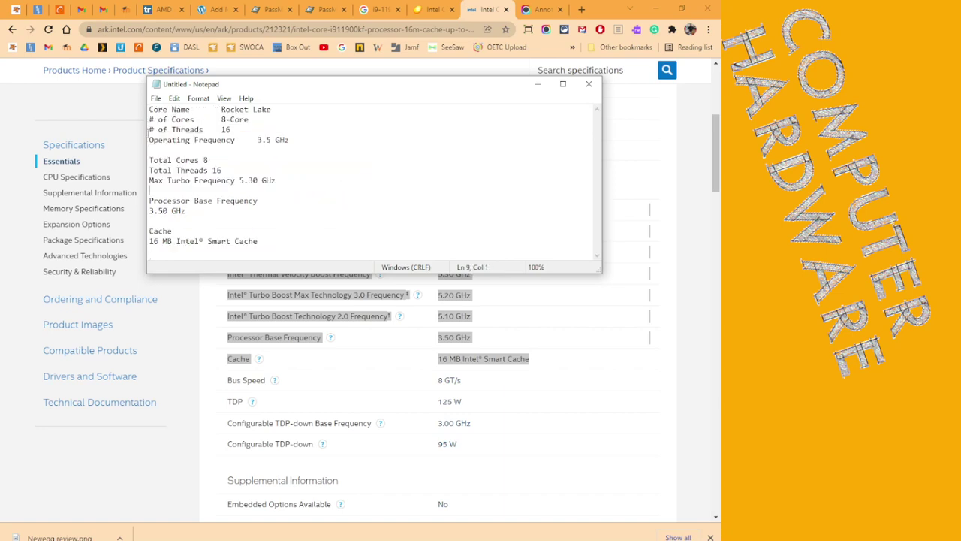
Join the Processor Base Frequency and Cache labels with their values on single lines, removing the blank lines before each.
key("Delete")
key("Delete")
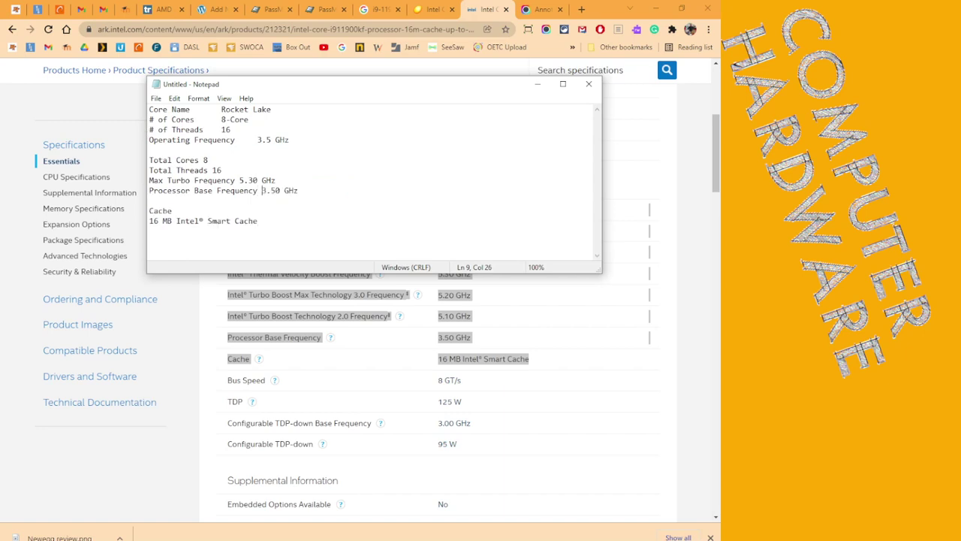
key("Down")
key("Delete")
key("Delete")
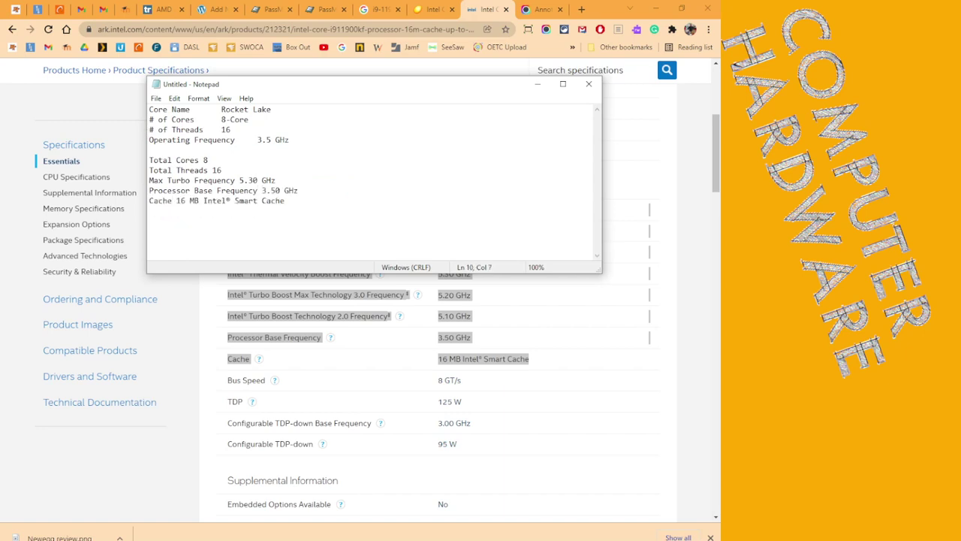
Copy the Total Cores through Cache lines from Notepad into a bulleted list in the WordPress post, introduced by "The most important of the specs are:".
left_click_drag(297, 203, 131, 163)
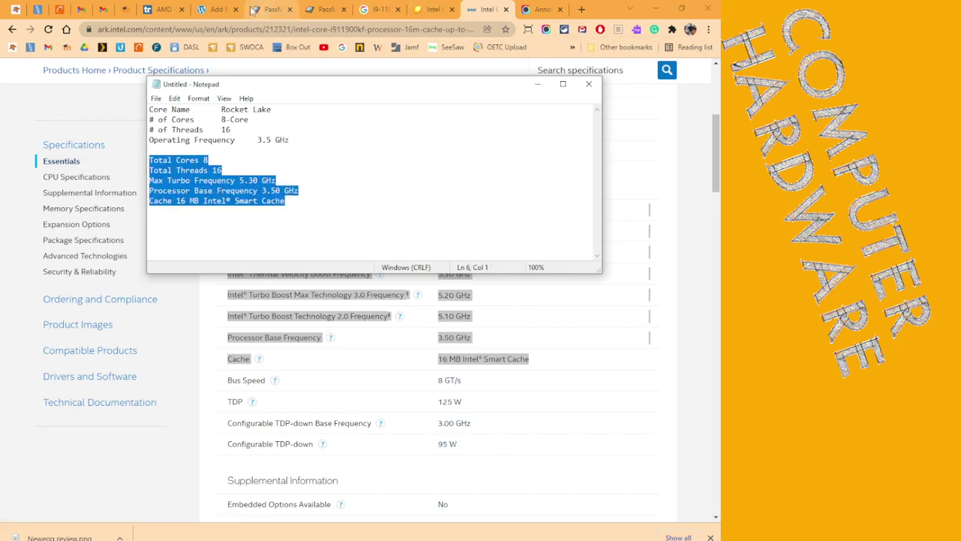
left_click(217, 9)
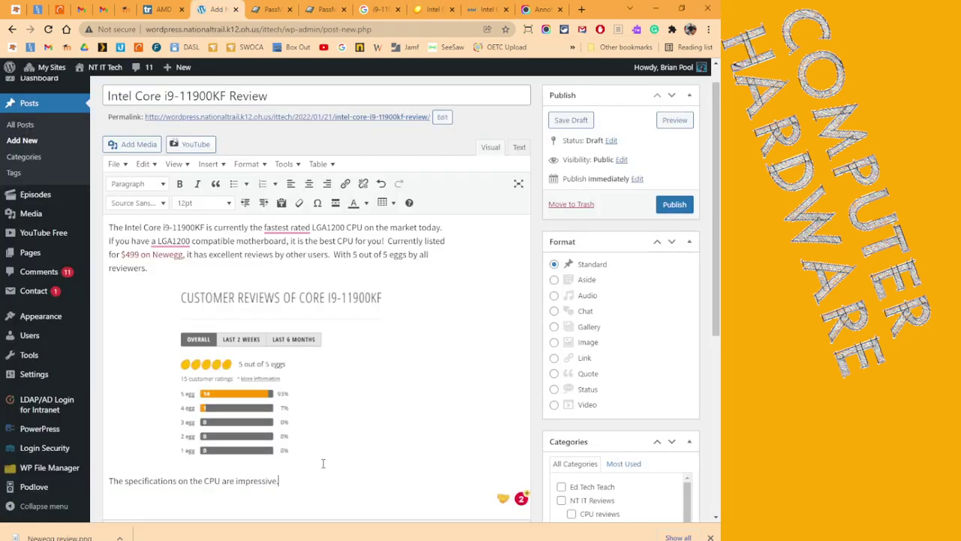
type("The most important of the specs are:")
key("Return")
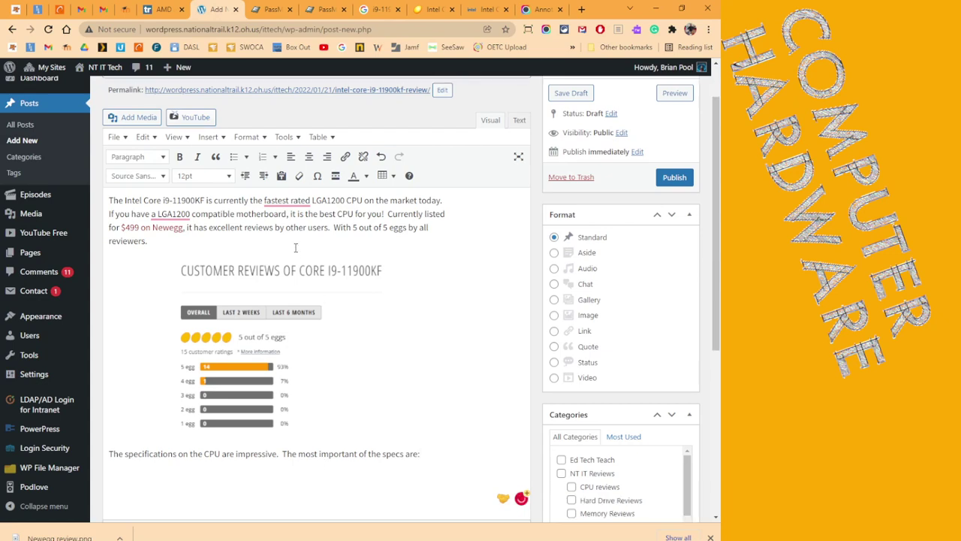
left_click(233, 156)
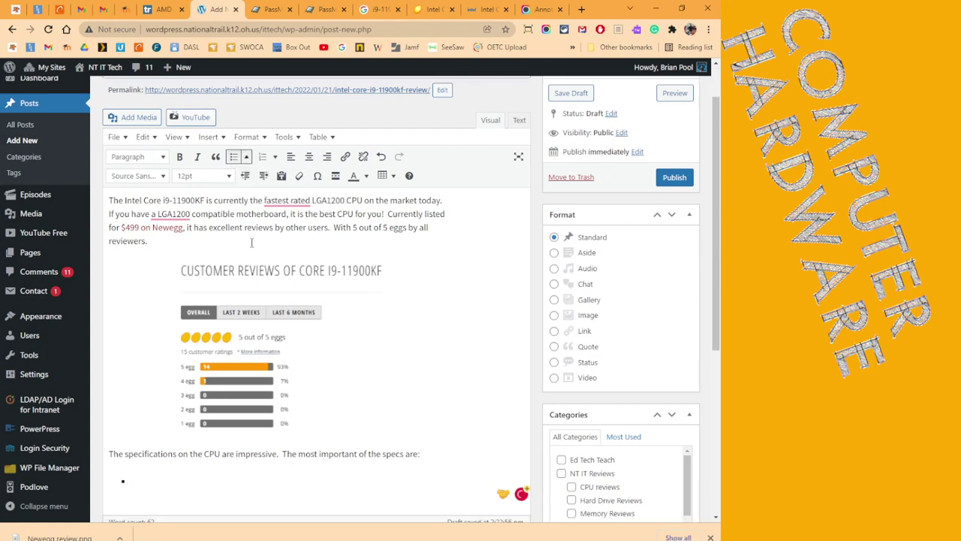
type("Total Cores 8 Total Threads 16 Max Turbo Frequency 5.30 GHz Processor Base Frequency 3.50 GHz Cache 16 MB Intel® Smart Cache")
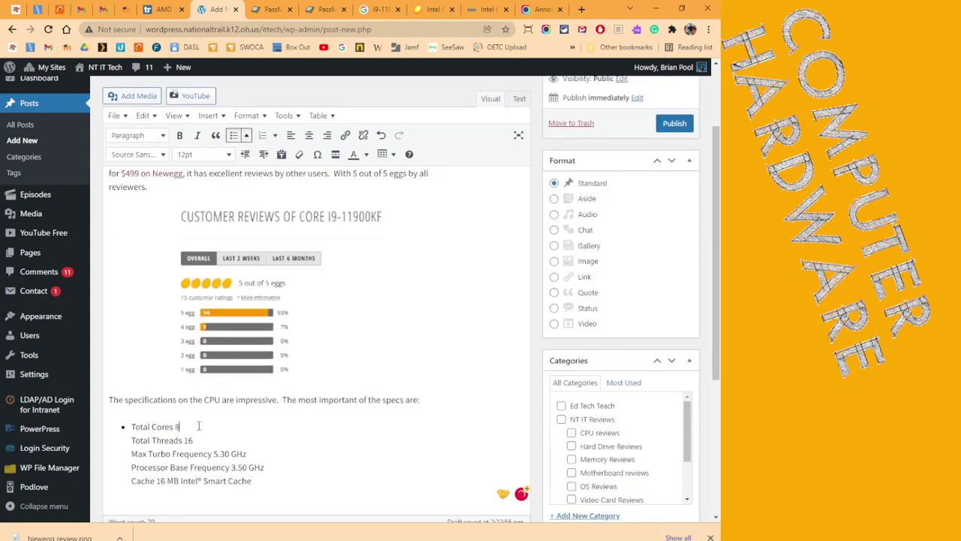
Split the pasted specs into five separate bullets: Total Cores, Total Threads, Max Turbo Frequency, Processor Base Frequency and Cache.
key("Return")
key("Delete")
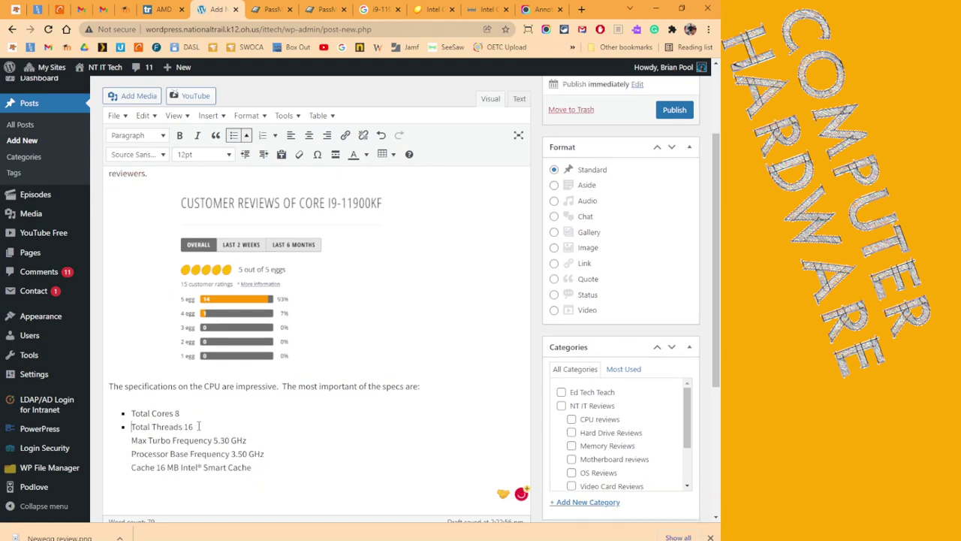
key("Return")
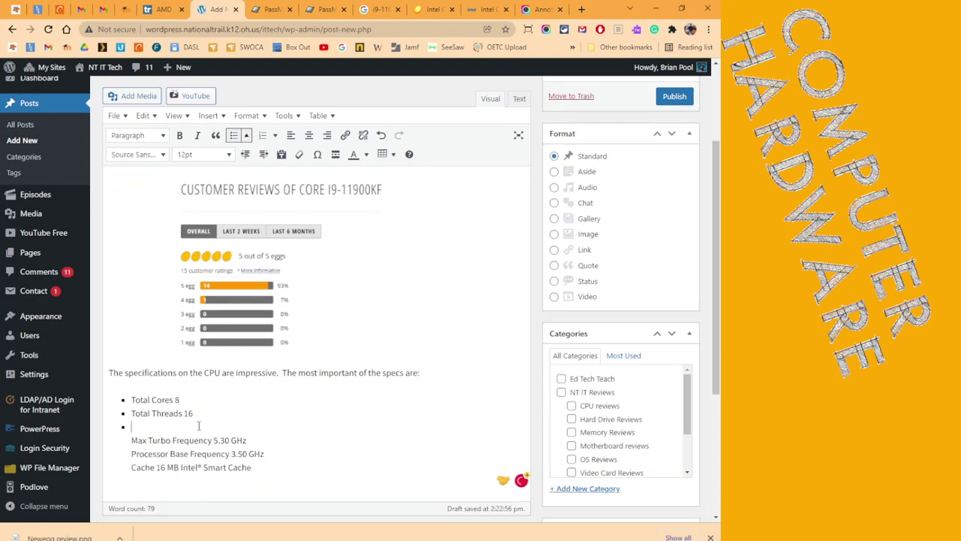
key("Delete")
key("Return")
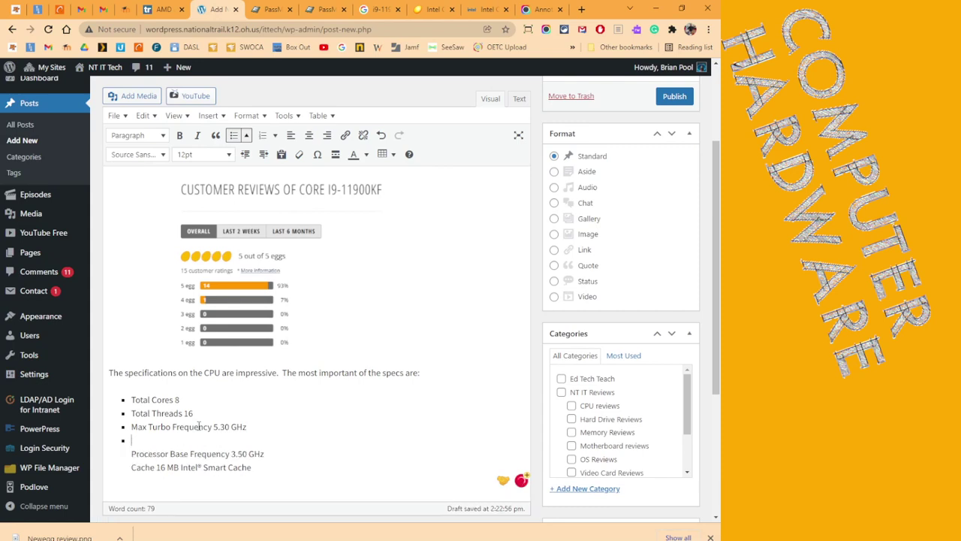
key("Delete")
key("Return")
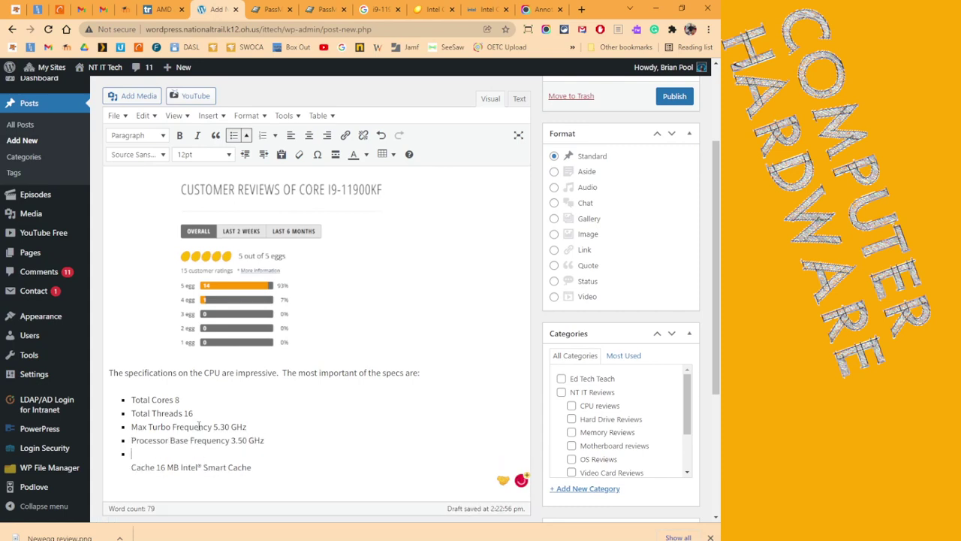
key("Delete")
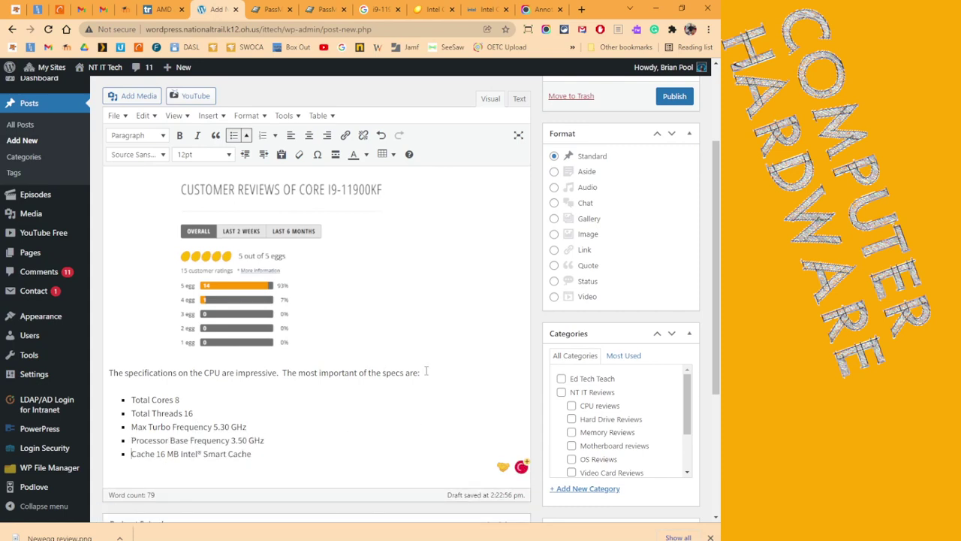
End the list after Cache and write "Passmark ratings of this CPU are where it is rated highest among LGA 1200 CPUs." below it.
scroll(297, 400, "down", 3)
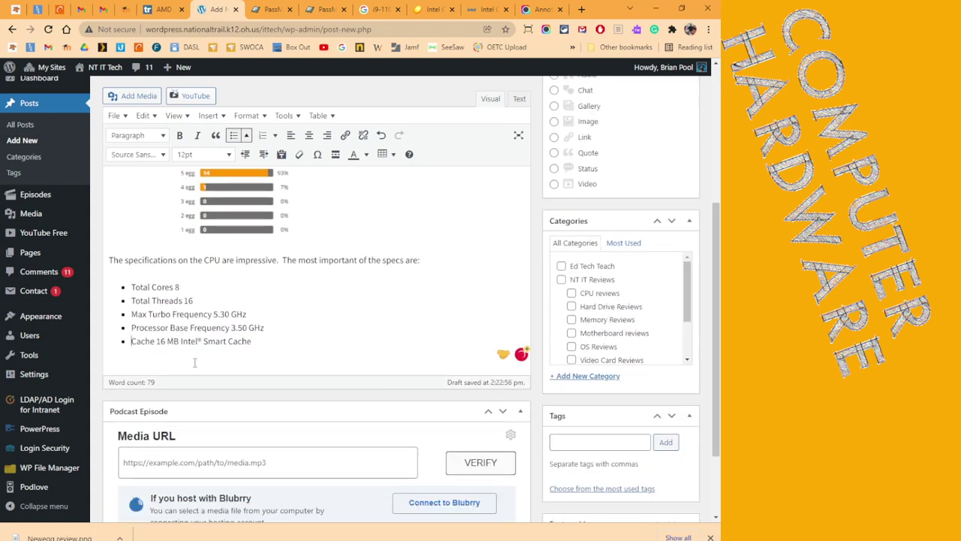
left_click(268, 340)
key("Return")
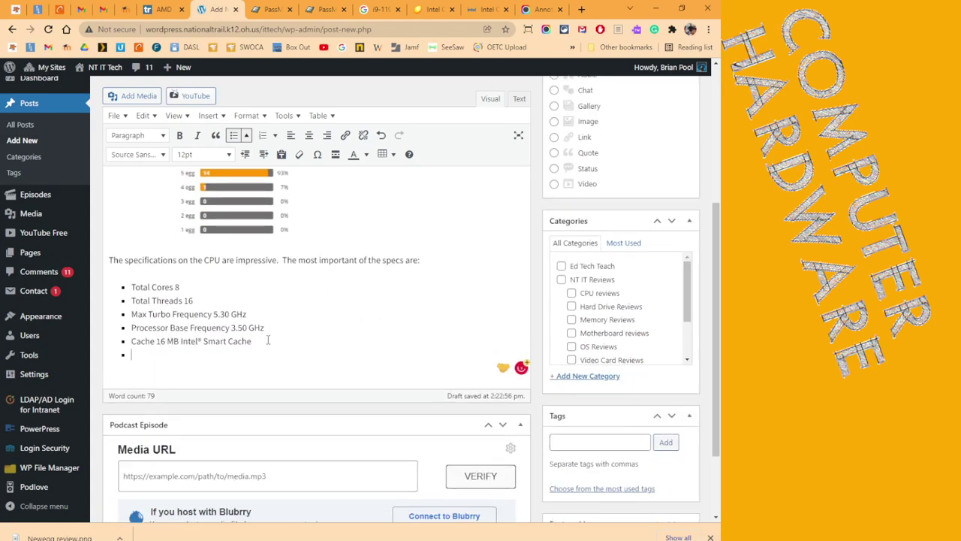
key("Return")
type("Pas")
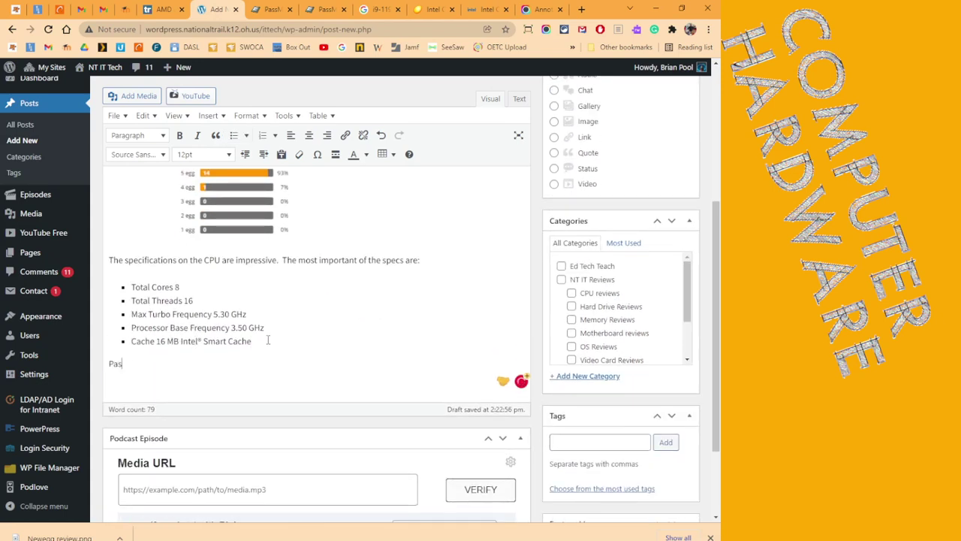
type("smark ratings of this CPU are where i")
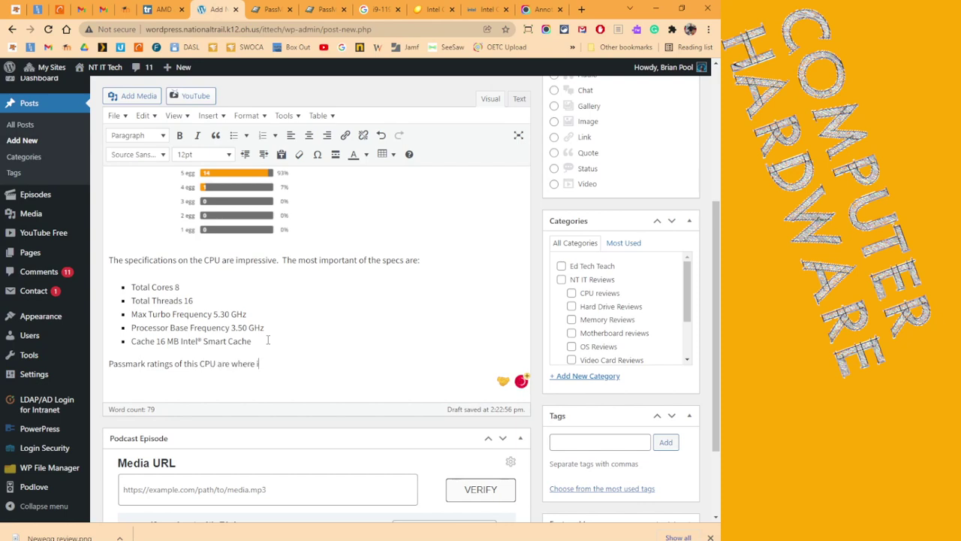
type("t is rated highest ab")
type("ong")
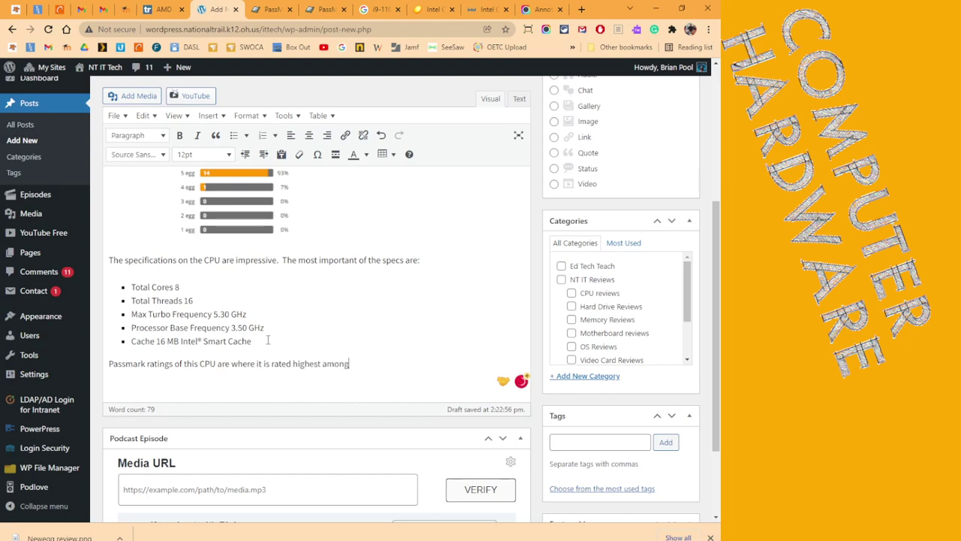
type(" LGA 1200 CPUs.")
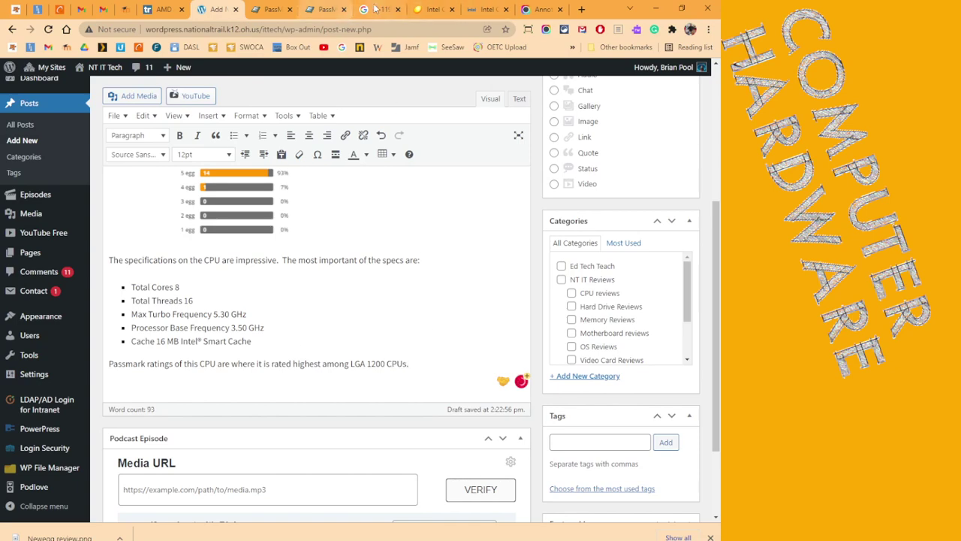
Capture the visible part of the i9-11900KF's PassMark page with Awesome Screenshot, framing its details and Average CPU Mark.
left_click(320, 15)
scroll(698, 238, "down", 3)
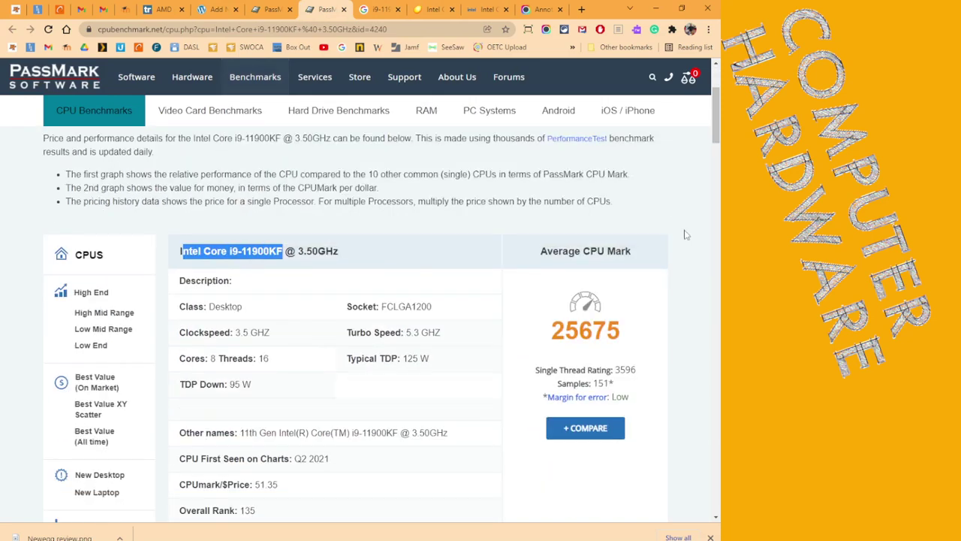
scroll(682, 206, "down", 1)
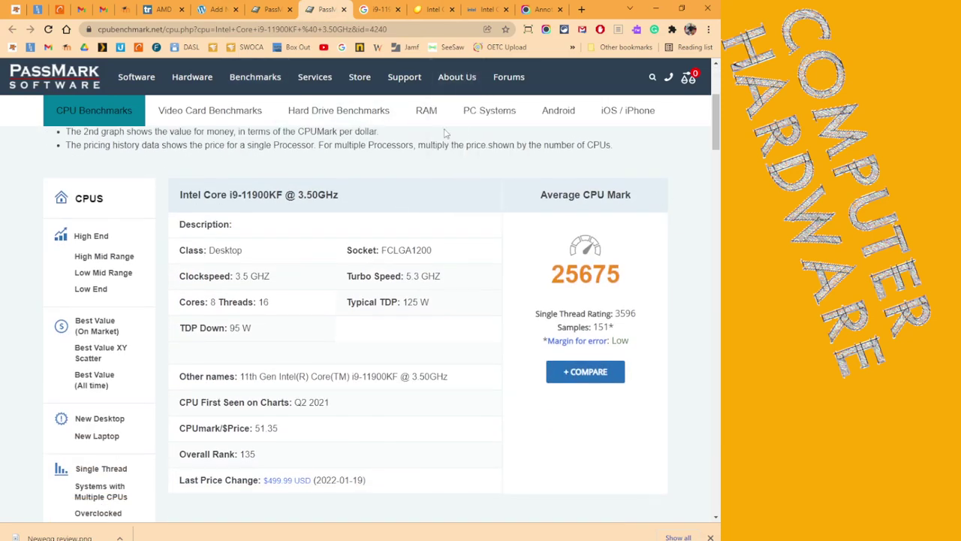
left_click(546, 29)
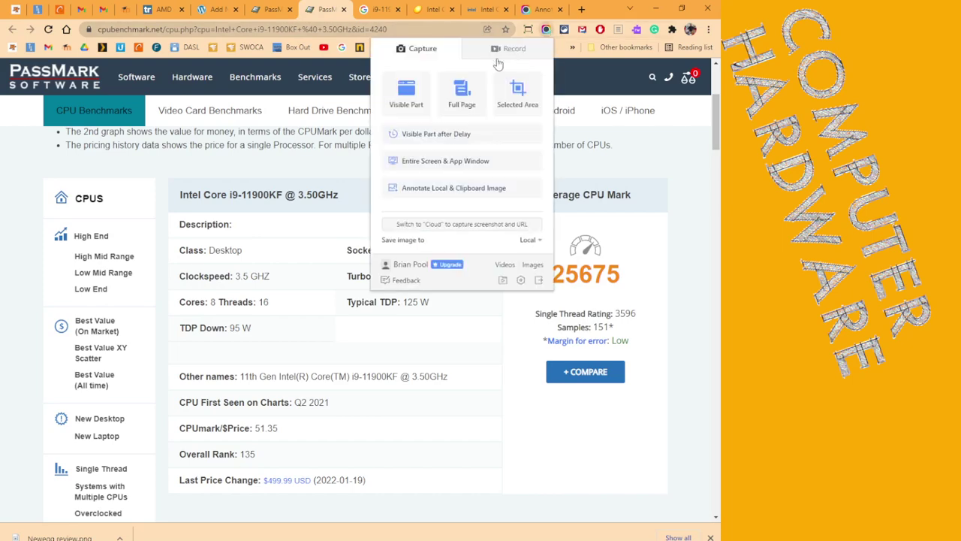
left_click(407, 103)
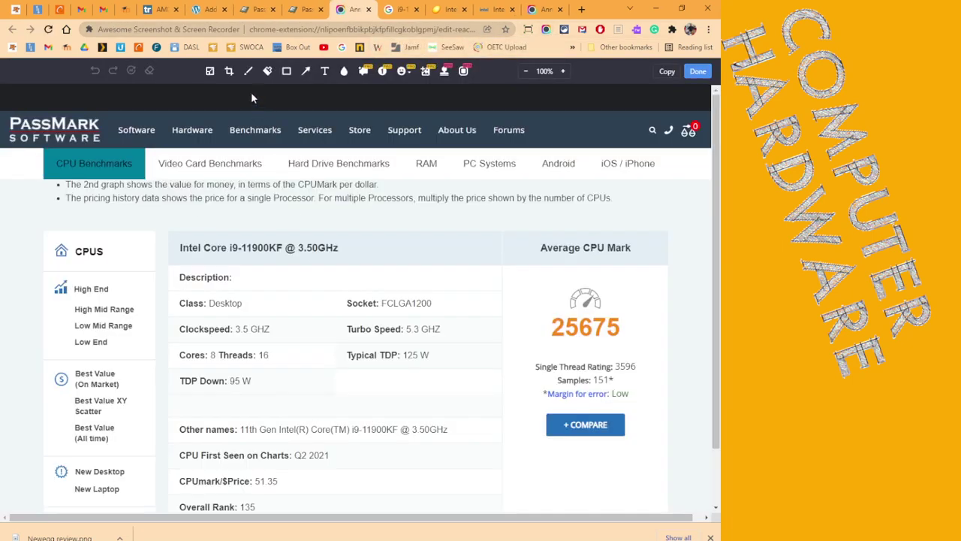
Crop the screenshot to the i9-11900KF details through Overall Rank plus the Average CPU Mark section, about 889 by 518.
left_click(229, 72)
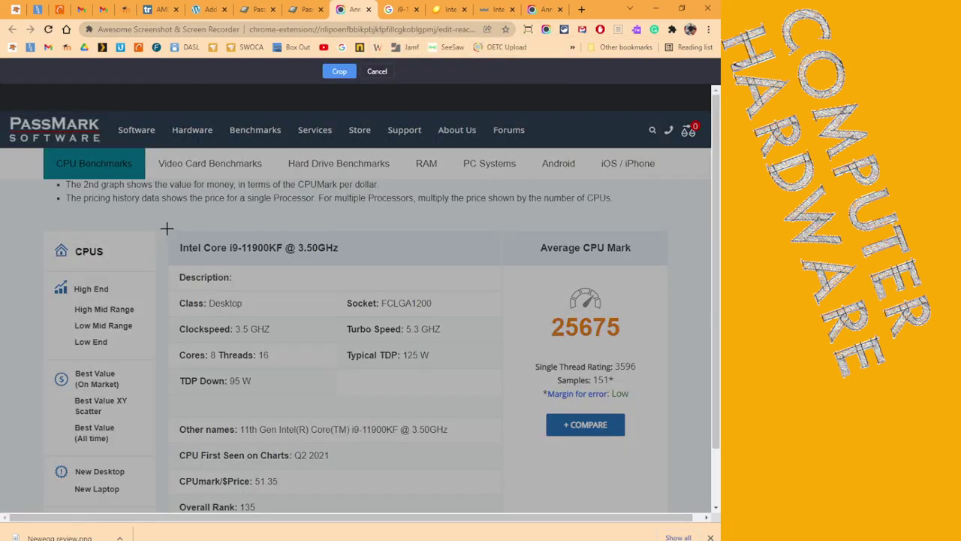
left_click_drag(166, 229, 668, 494)
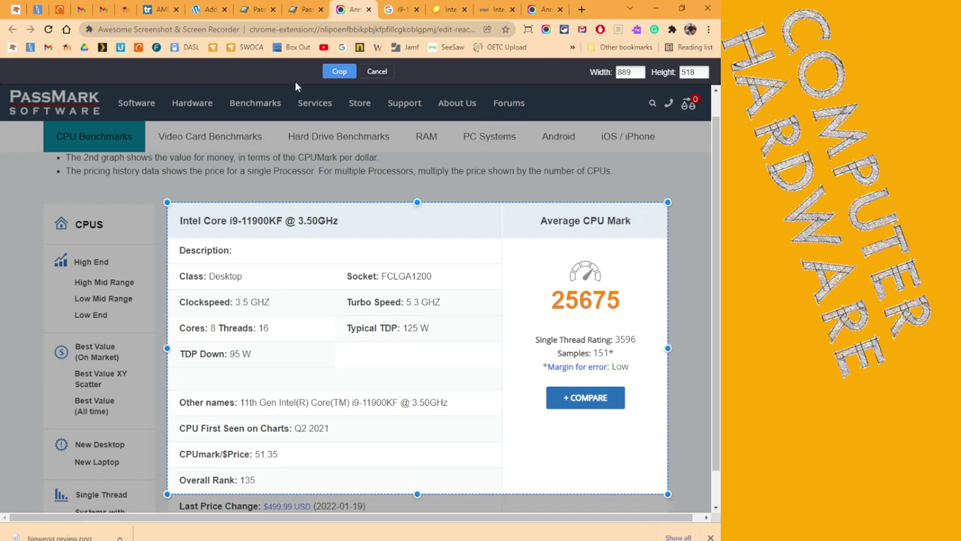
left_click(332, 73)
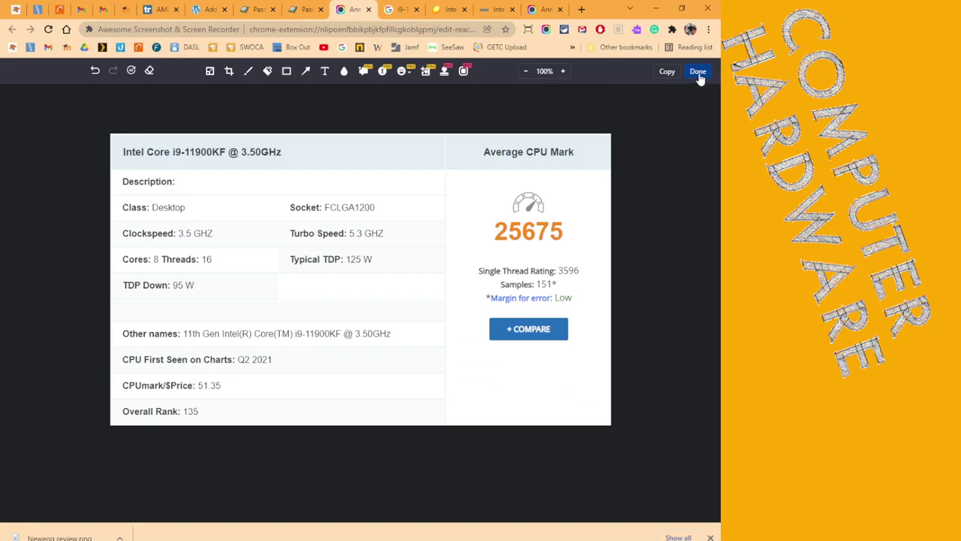
Hide the + COMPARE button under the Average CPU Mark with white rectangles and finish editing the screenshot.
left_click(286, 71)
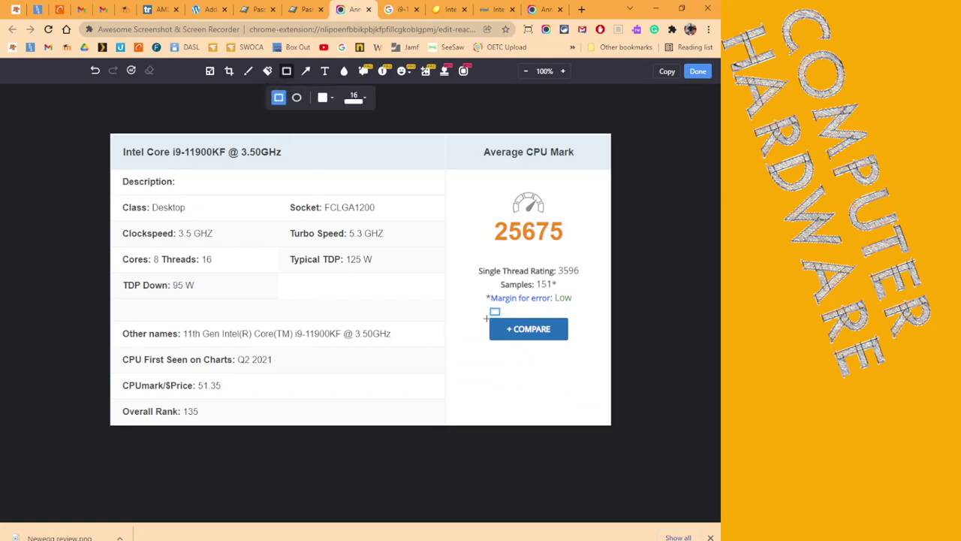
left_click_drag(486, 318, 572, 335)
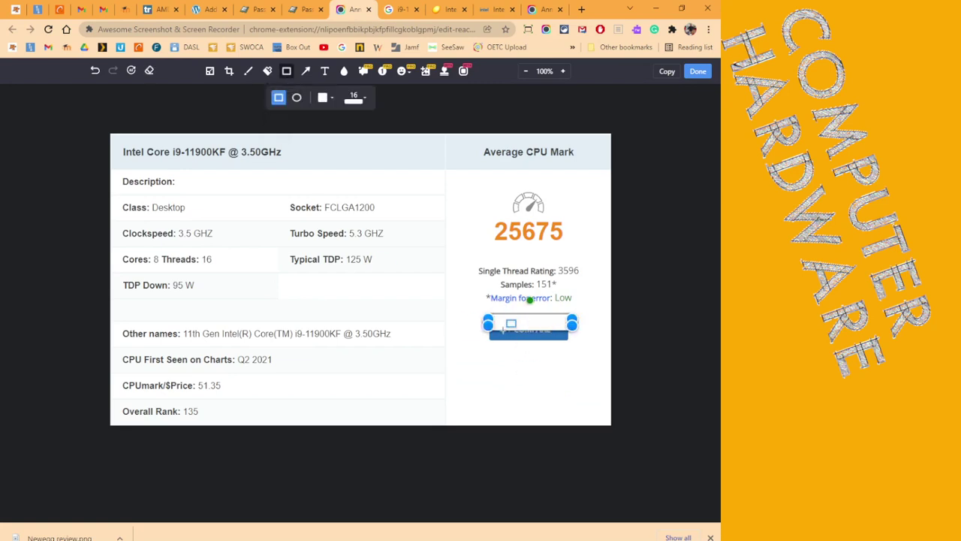
left_click_drag(485, 339, 577, 326)
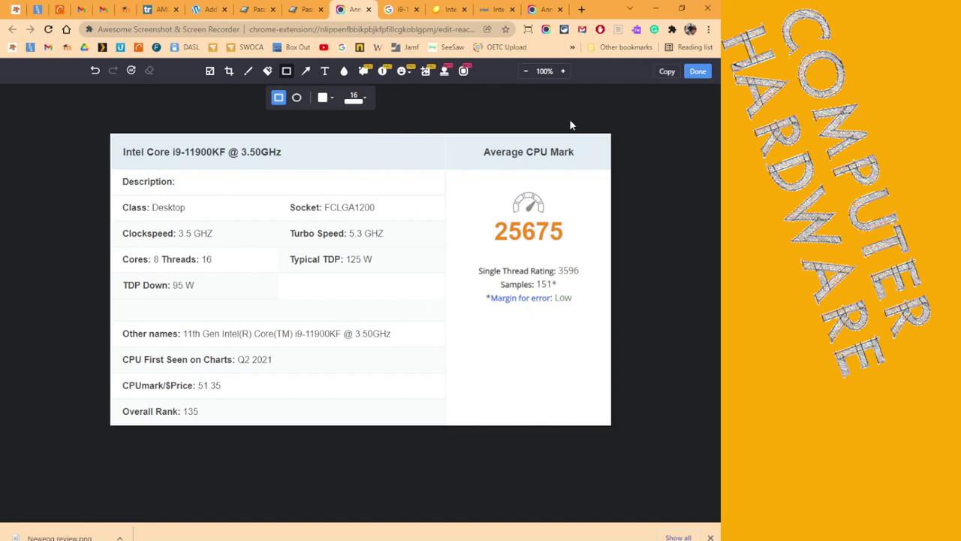
left_click(697, 72)
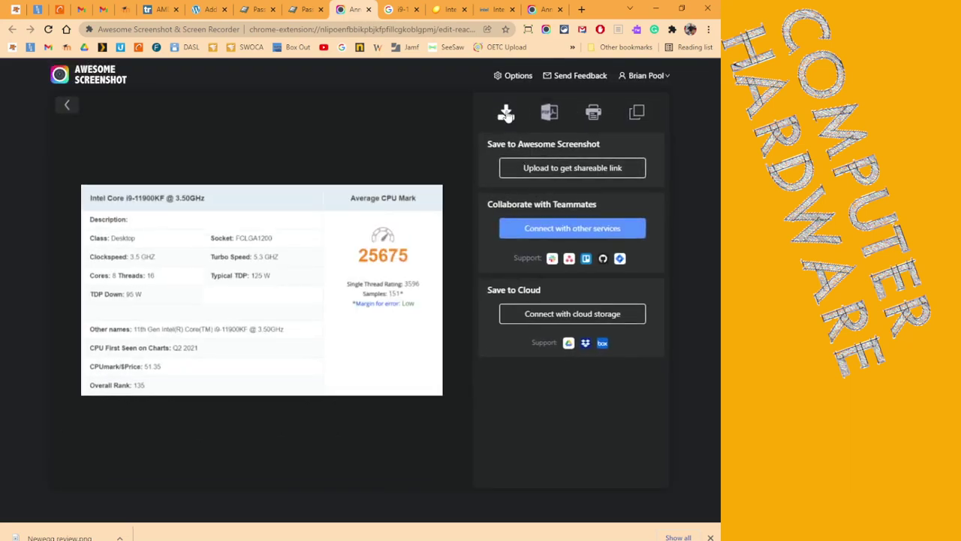
Download the edited screenshot as a PNG into the Deleteme folder on the Desktop, keeping the suggested PassMark file name.
left_click(506, 111)
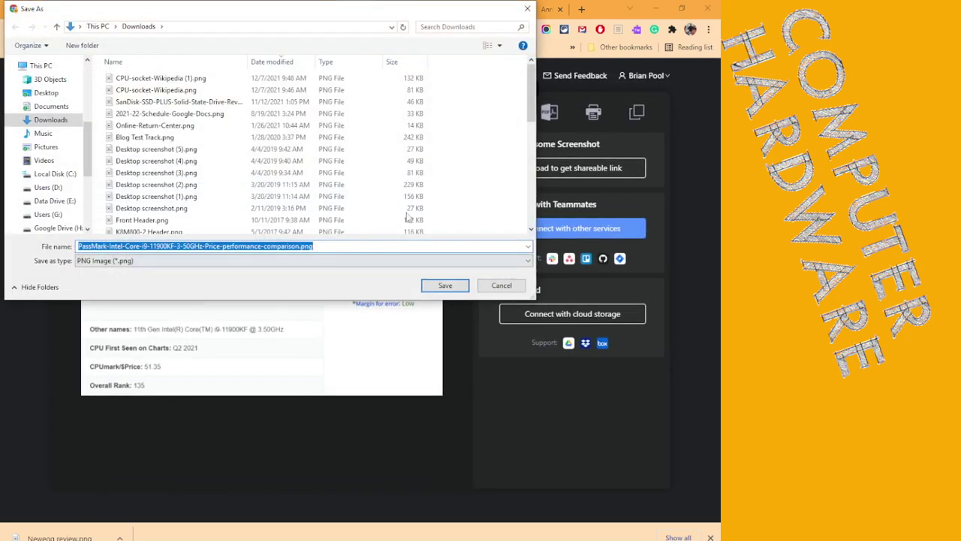
left_click(47, 94)
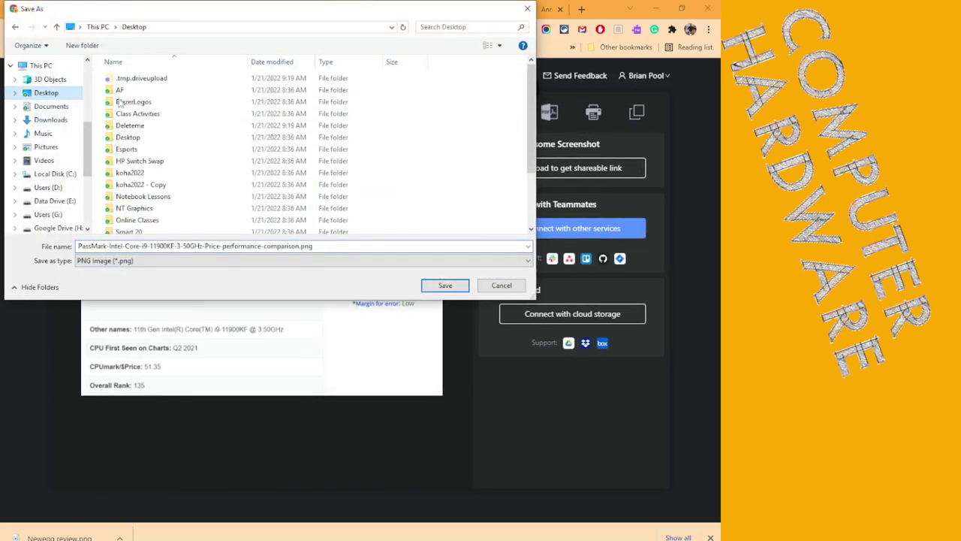
left_click(130, 138)
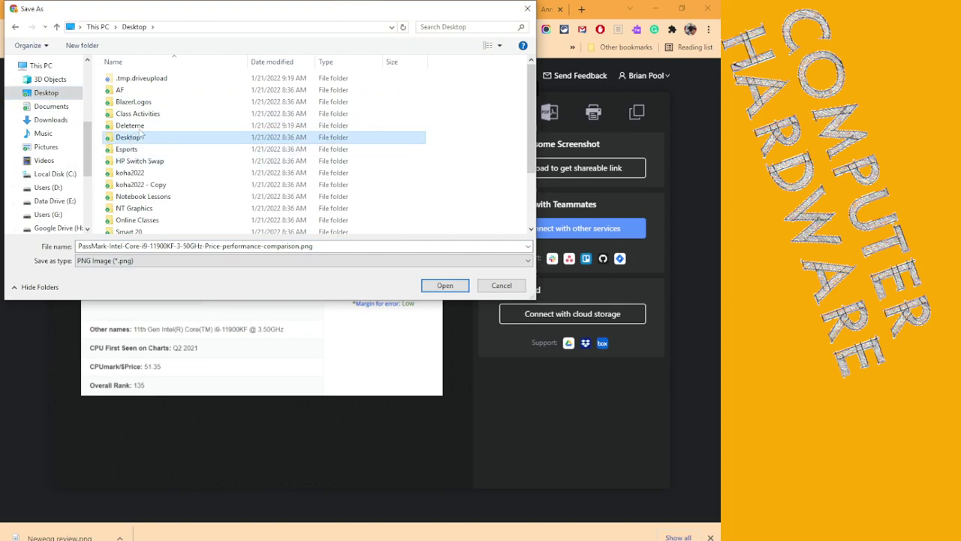
double_click(130, 126)
left_click(446, 285)
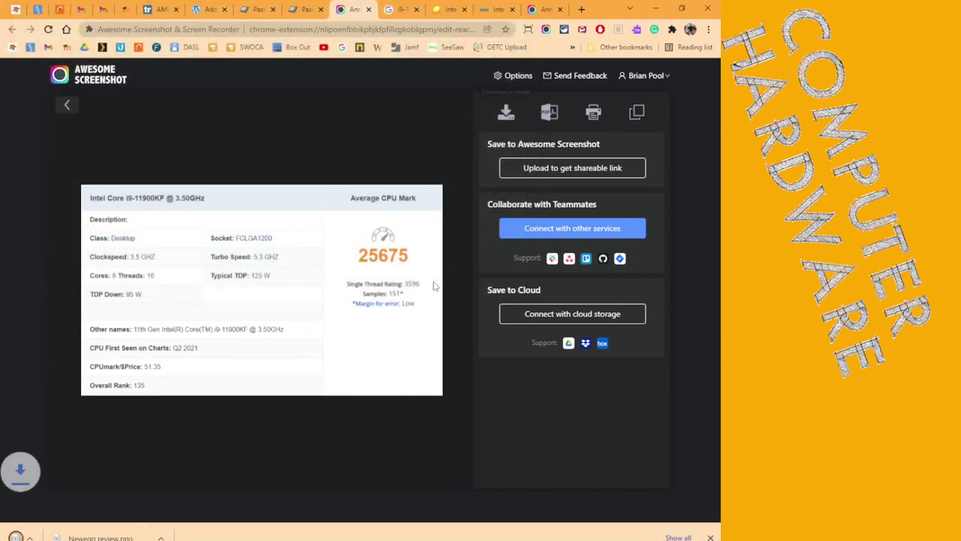
Back in the WordPress post, start a new line below the Passmark sentence and upload the PassMark-Intel-Core-i9-11900KF PNG from the Deleteme folder.
left_click(209, 11)
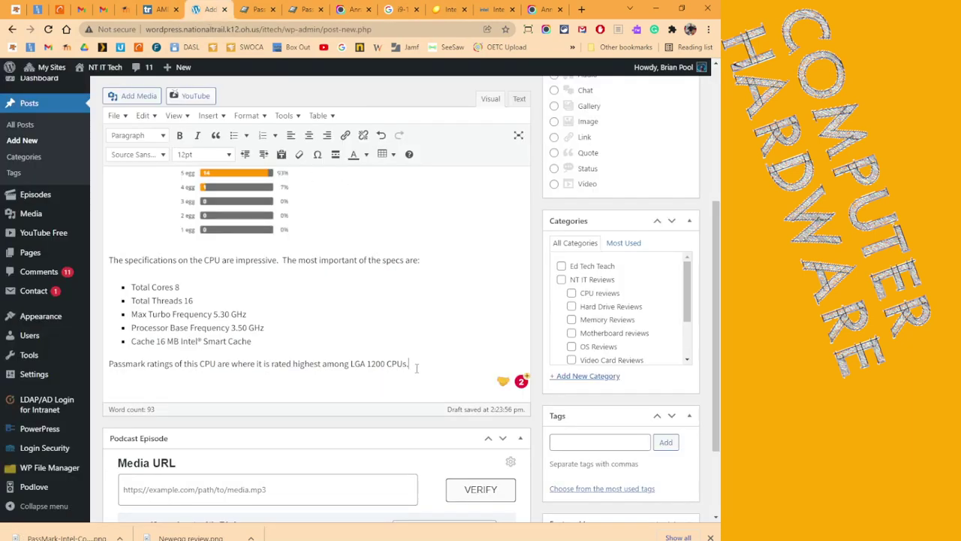
key("Return")
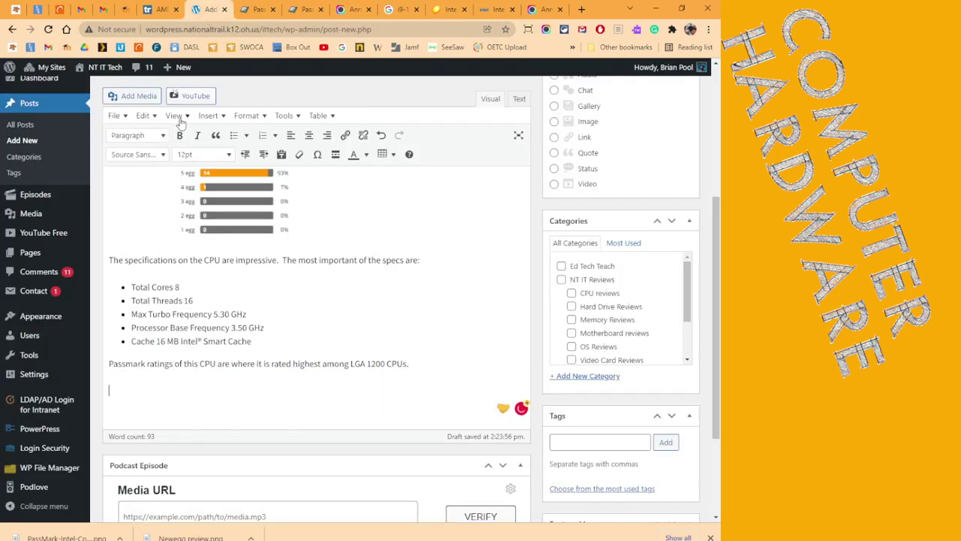
left_click(211, 119)
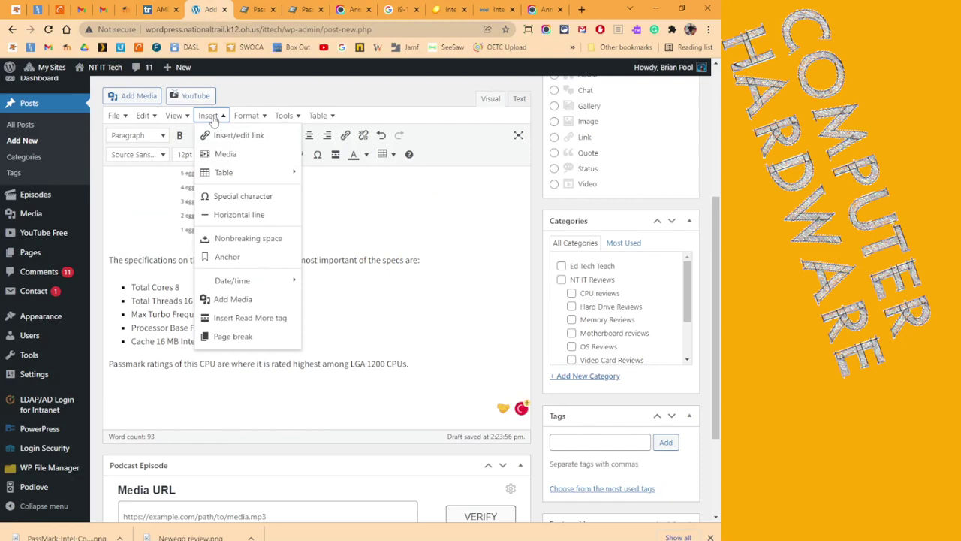
left_click(240, 301)
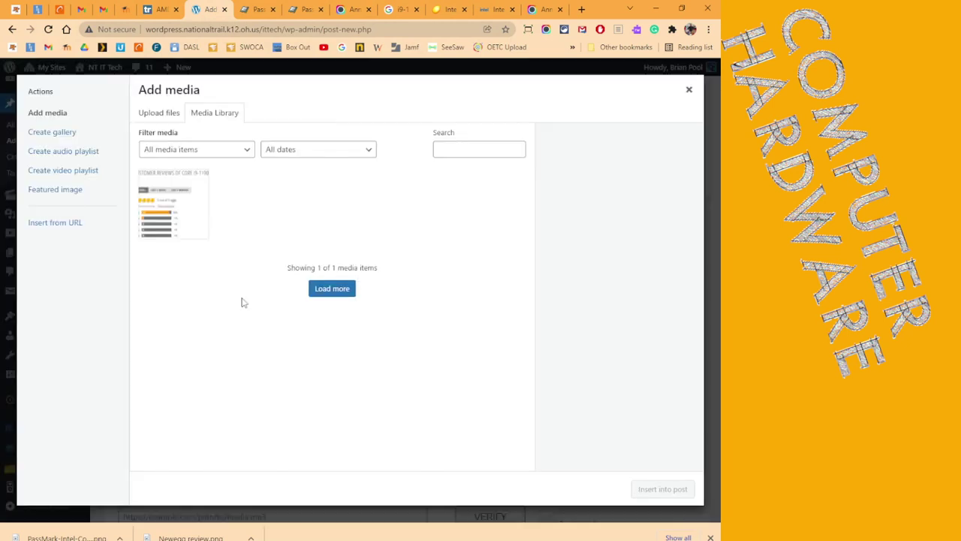
left_click(340, 292)
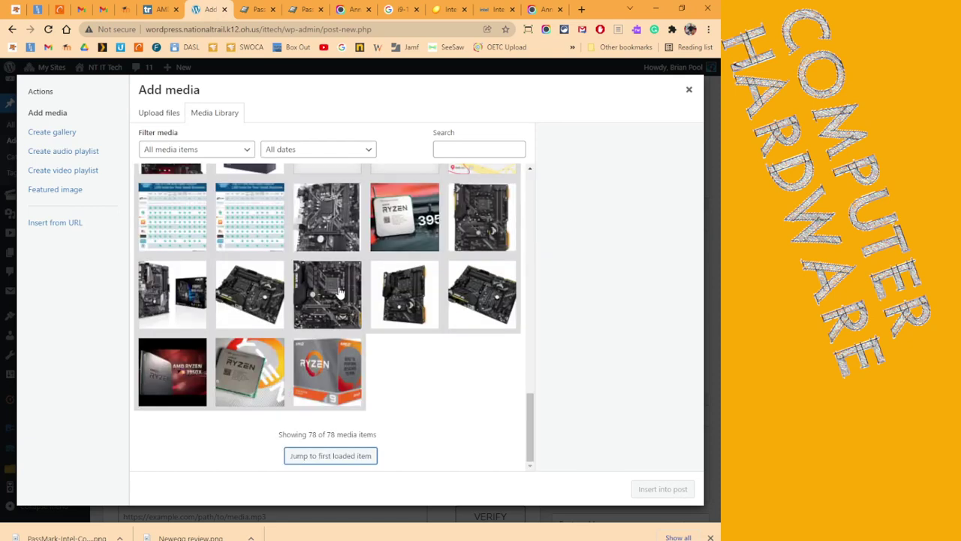
left_click(166, 116)
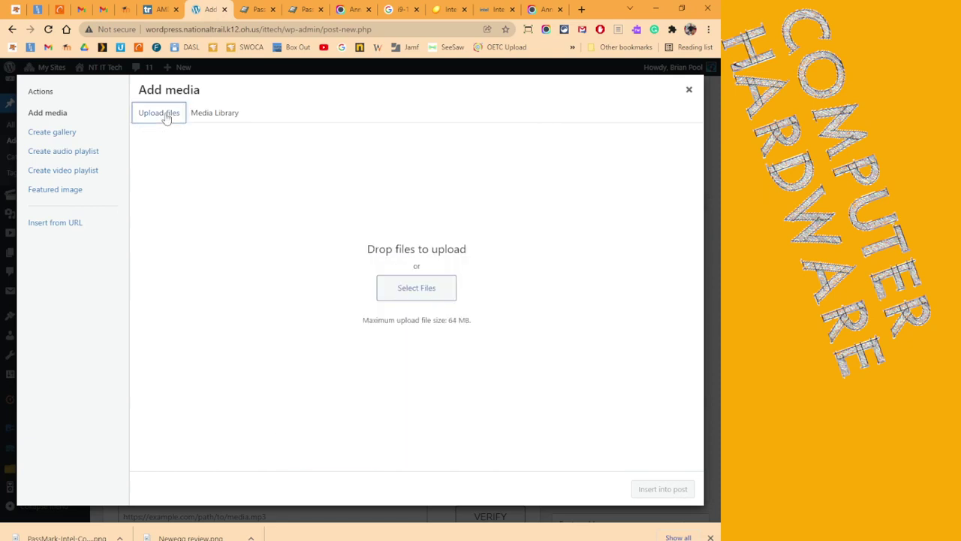
left_click(416, 288)
left_click(159, 105)
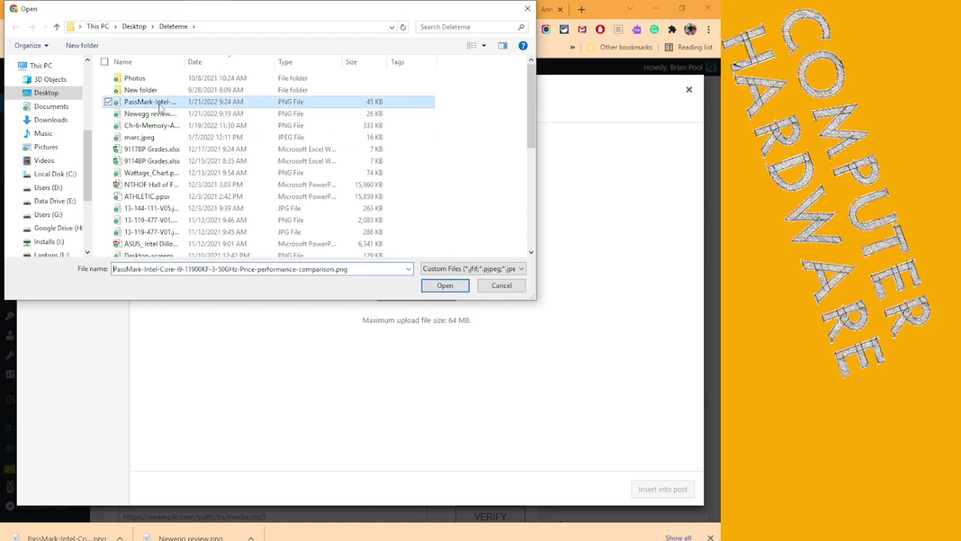
double_click(159, 106)
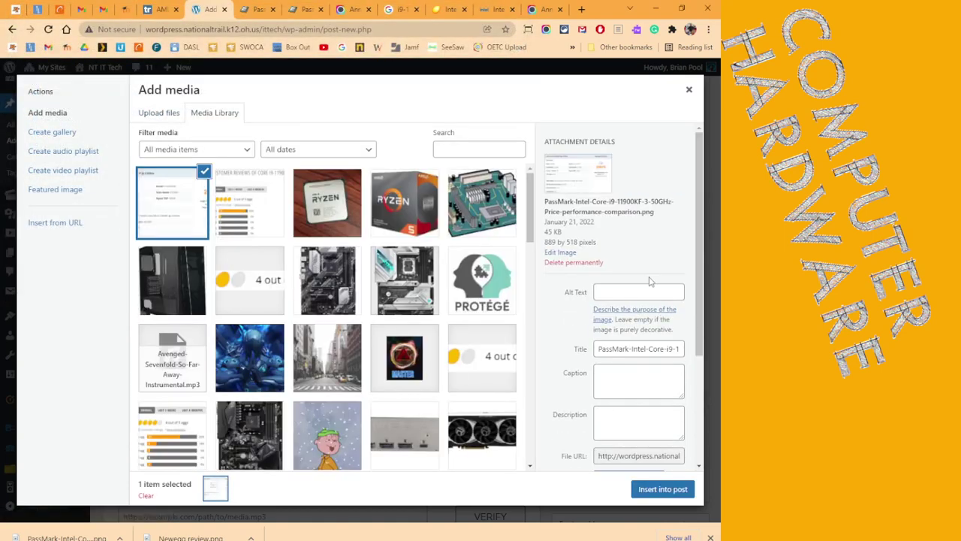
Insert the uploaded PassMark image into the post at Medium size, 300 × 175.
scroll(650, 282, "down", 2)
scroll(651, 282, "down", 1)
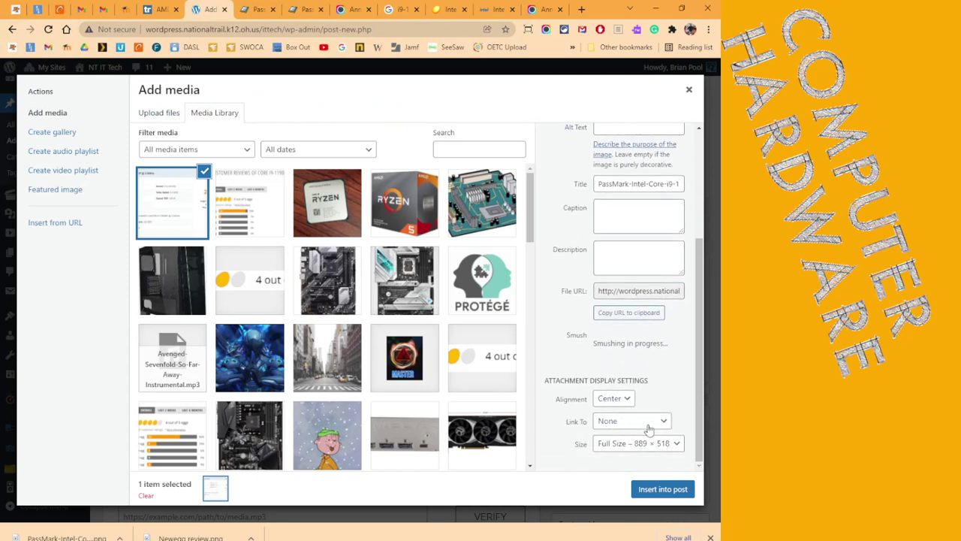
left_click(609, 451)
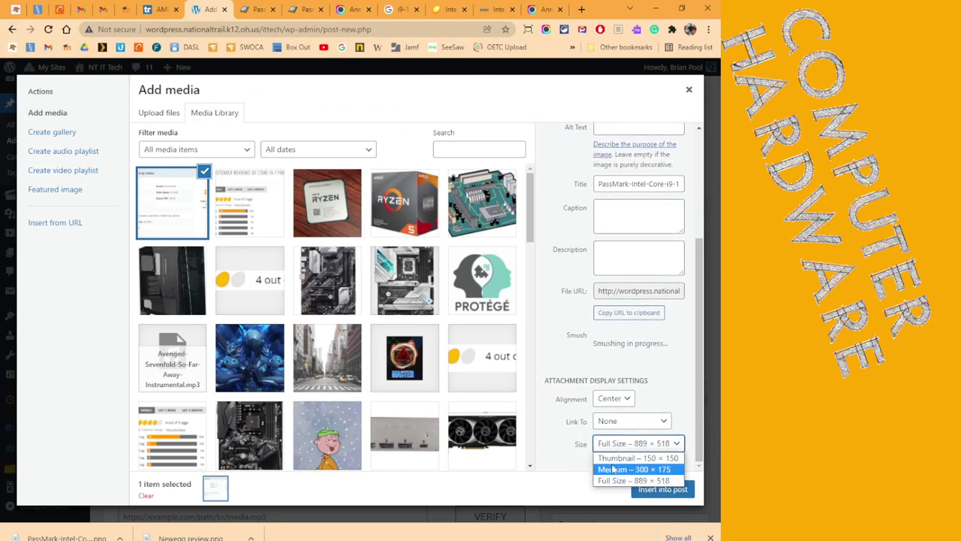
left_click(613, 466)
left_click(678, 490)
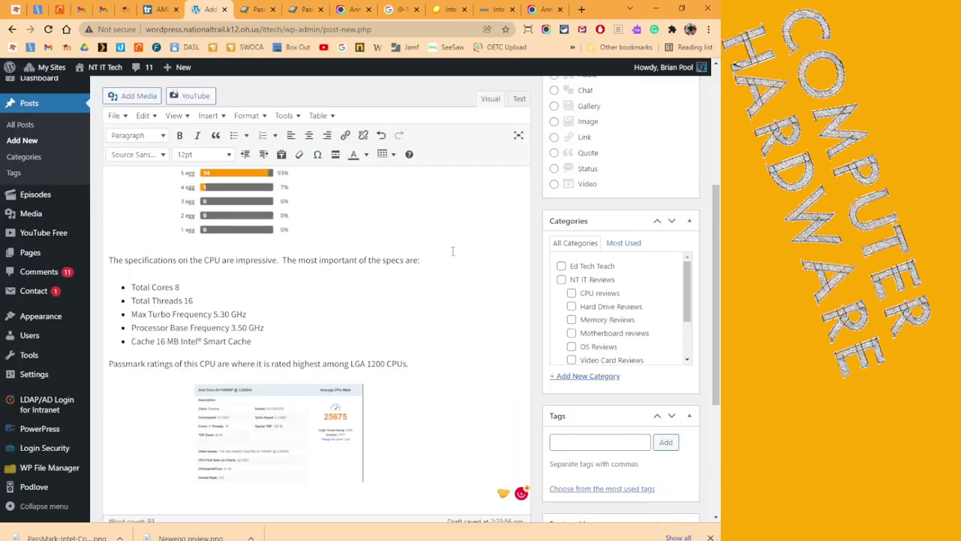
Enlarge the PassMark image in the post to Full Size, 889 × 518.
left_click(353, 392)
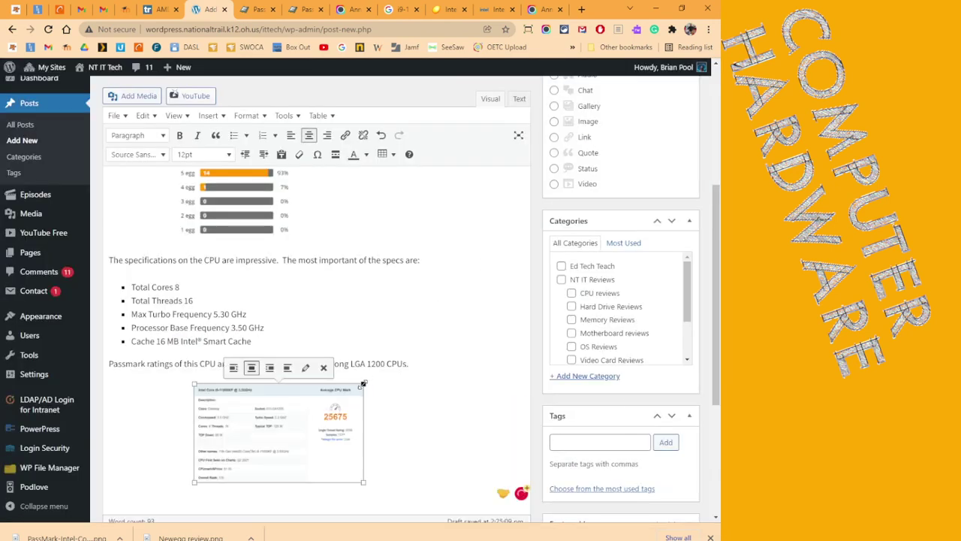
left_click_drag(364, 383, 443, 356)
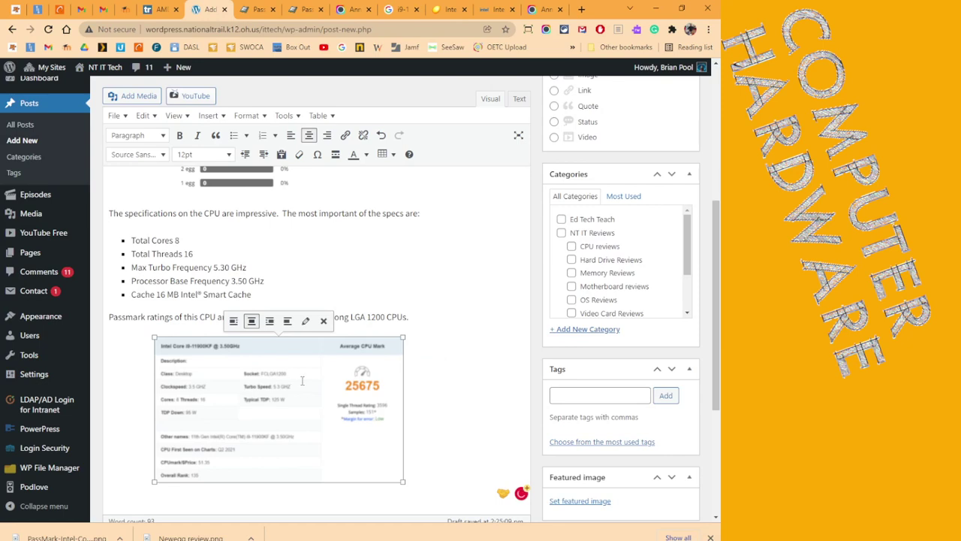
left_click(305, 322)
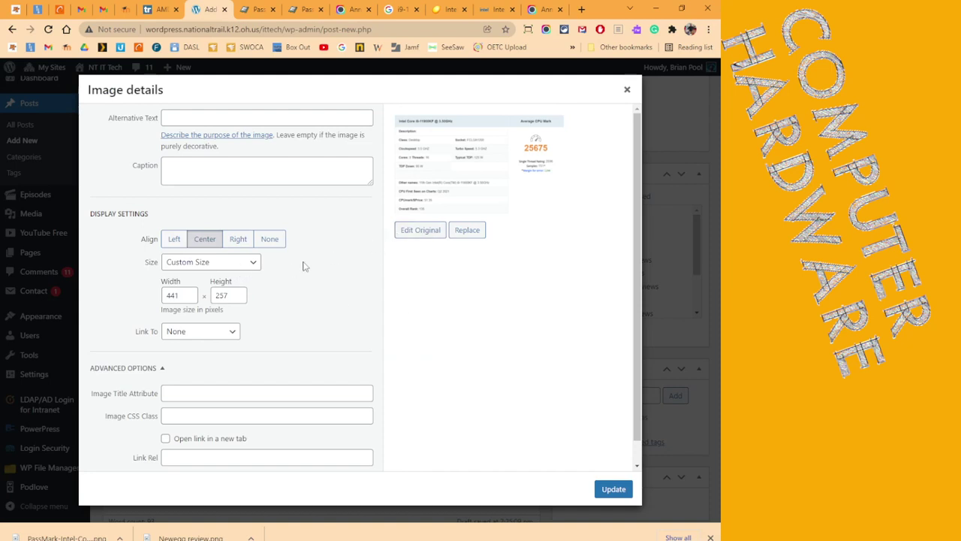
left_click(223, 263)
left_click(216, 302)
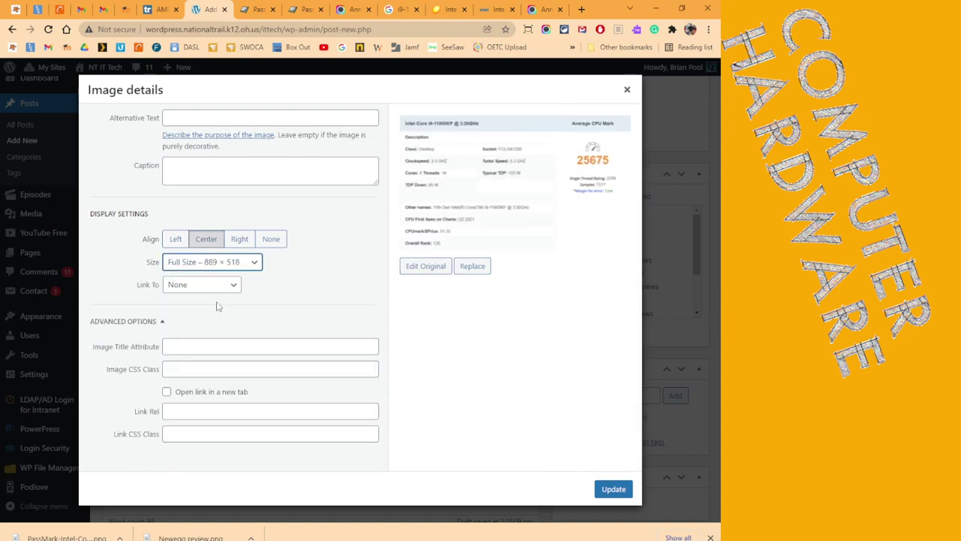
left_click(613, 490)
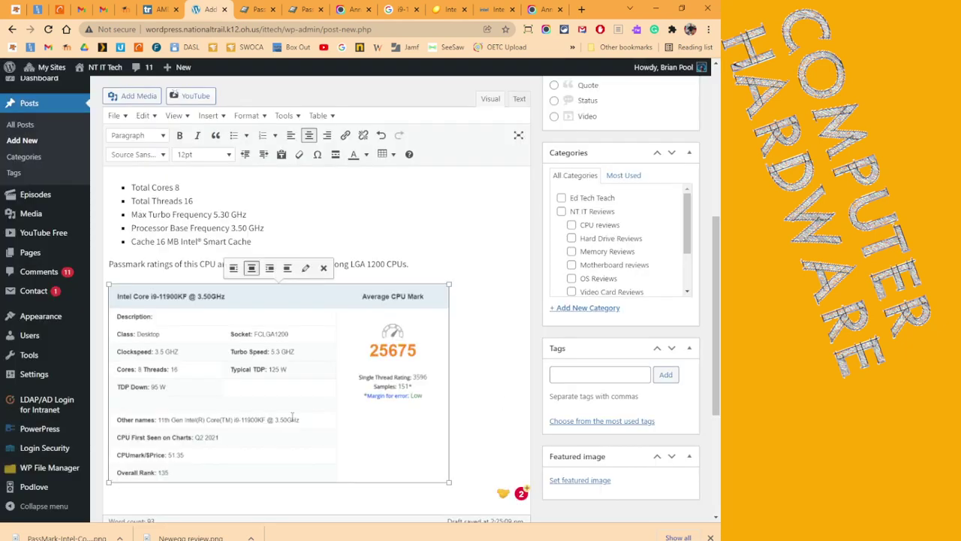
Add after the Passmark sentence "With a combines rating of 25675 and a single thread rating of 3596, this CPU will not disappoint any avid gamer.".
left_click(428, 264)
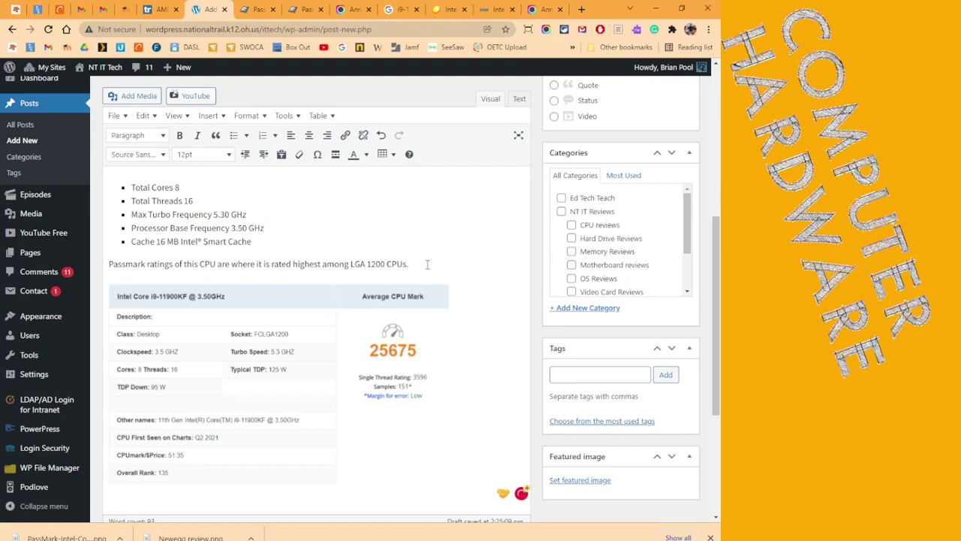
type("With a combines")
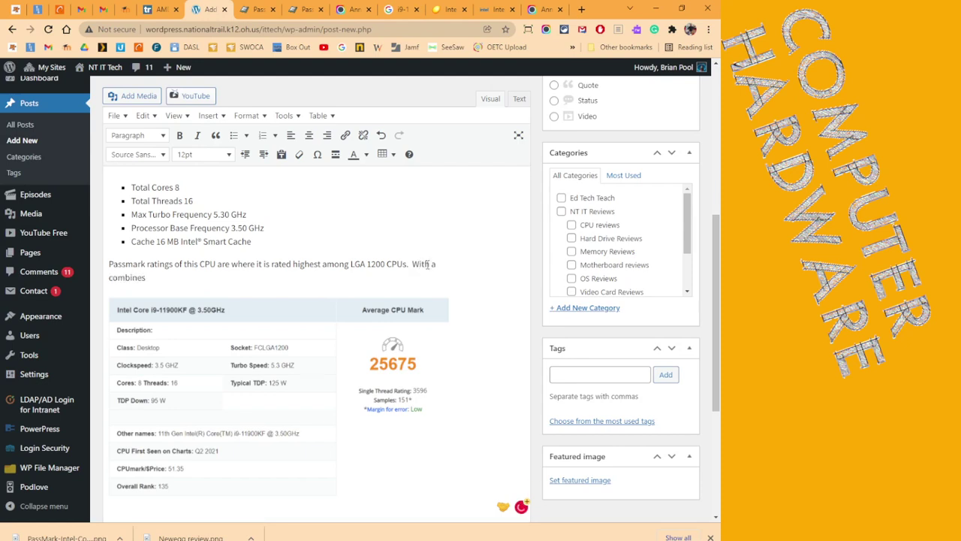
type(" rating of 25675 and a single")
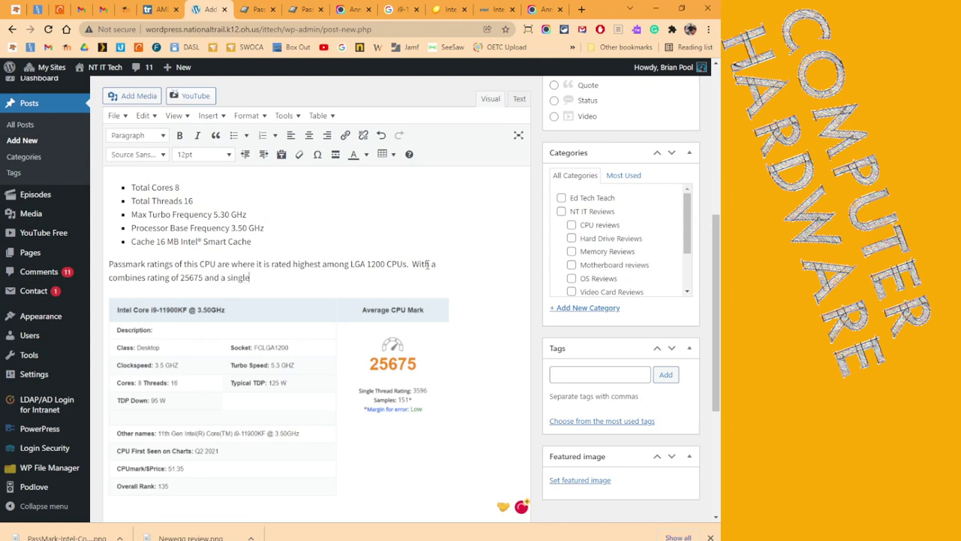
type(" thread rating of 3596, th")
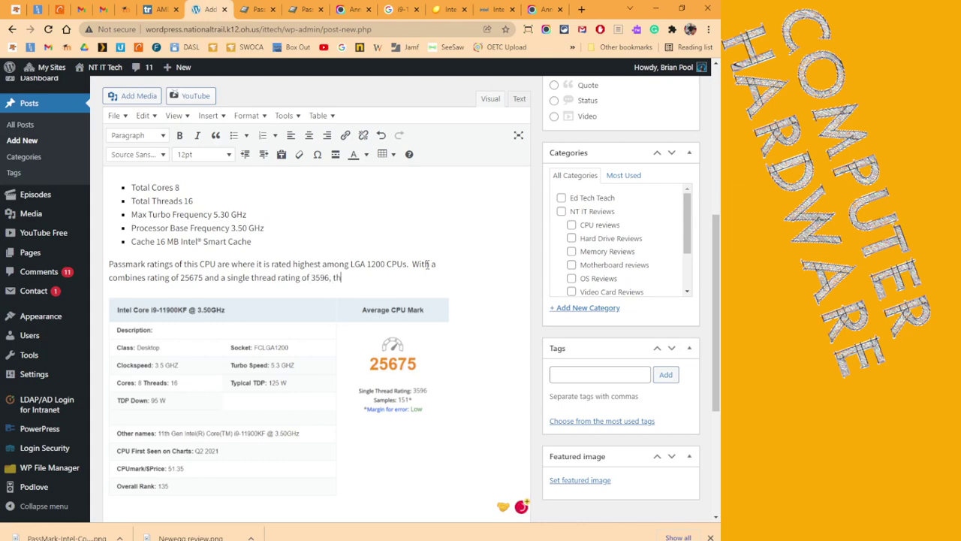
type("is CPU")
key("BackSpace")
key("BackSpace")
type("PU")
type(" will not di")
type("ssa")
type("po")
type("int a")
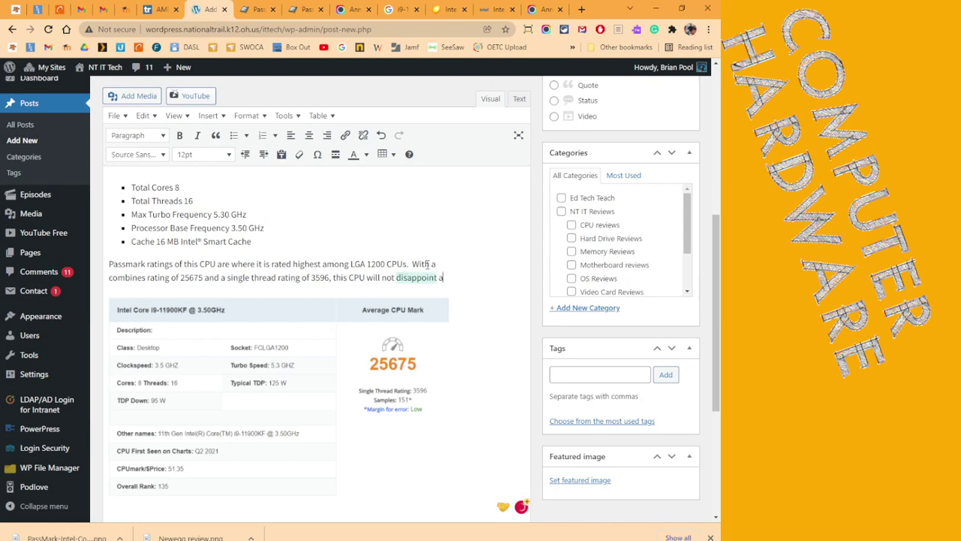
type("ny av")
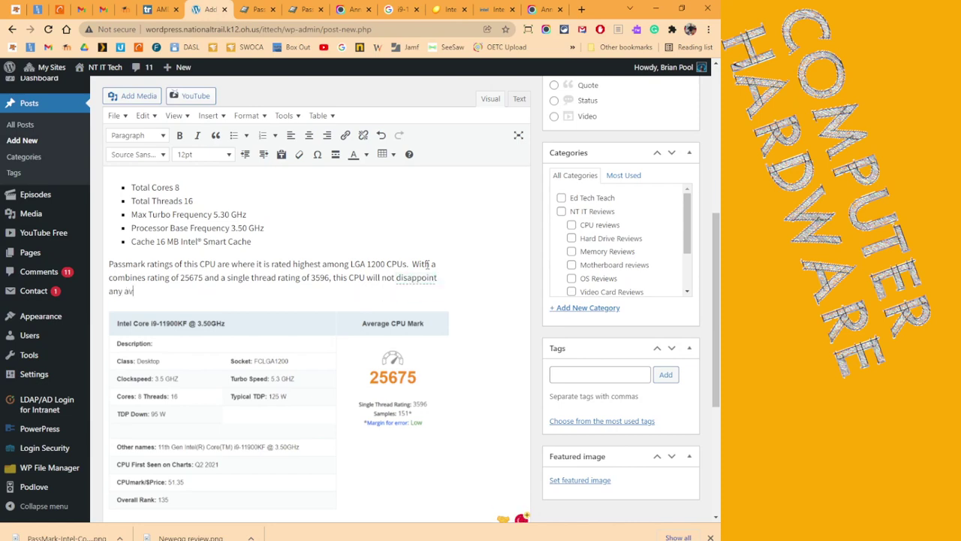
type("id gamer.")
Switch to the Newegg i9-11900KF product page, review its detailed specs and highlight "DDR4 3200" under Memory Types.
left_click(448, 15)
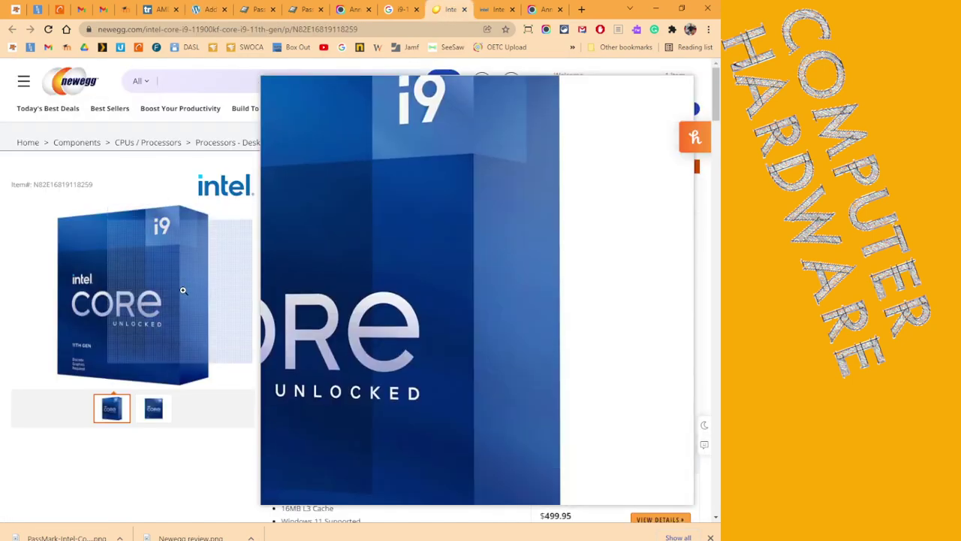
scroll(185, 292, "down", 3)
scroll(173, 376, "down", 4)
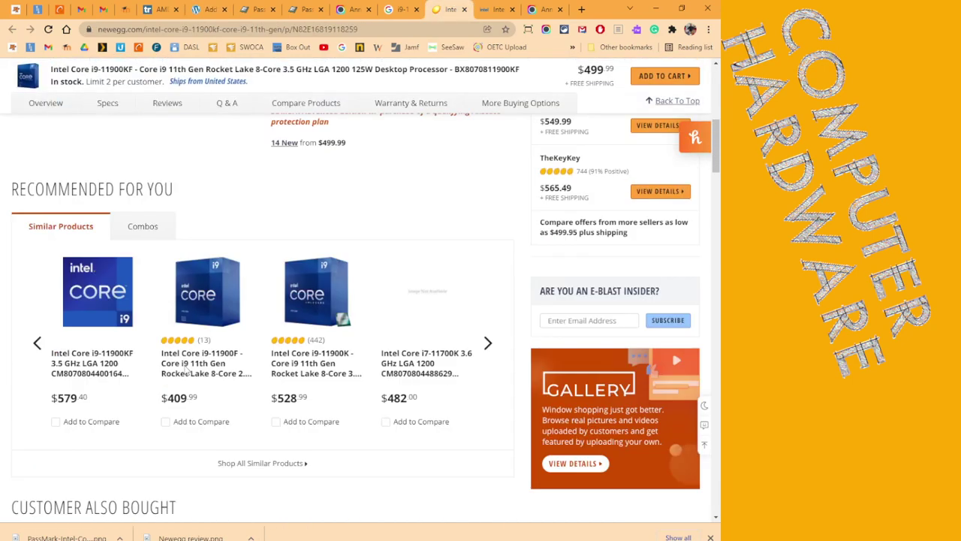
scroll(163, 378, "down", 10)
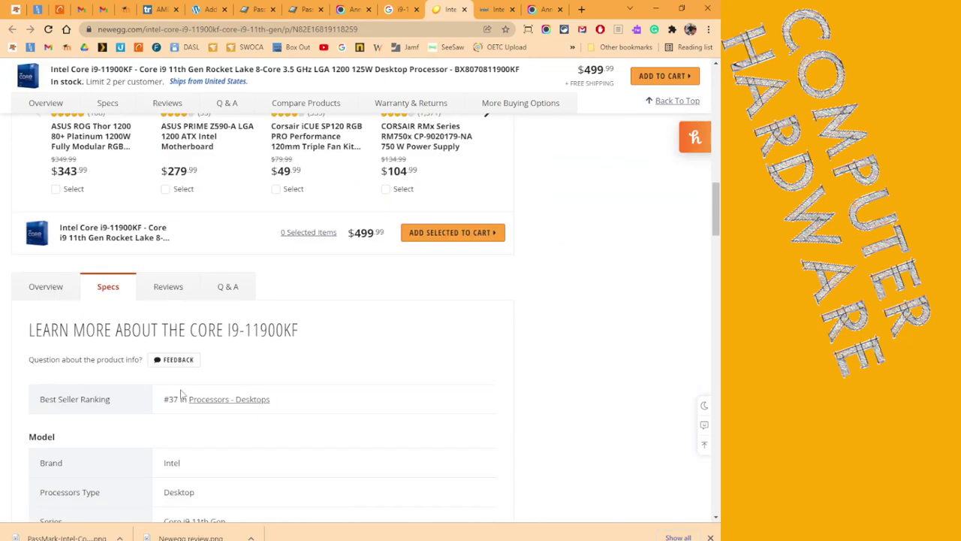
scroll(245, 386, "down", 2)
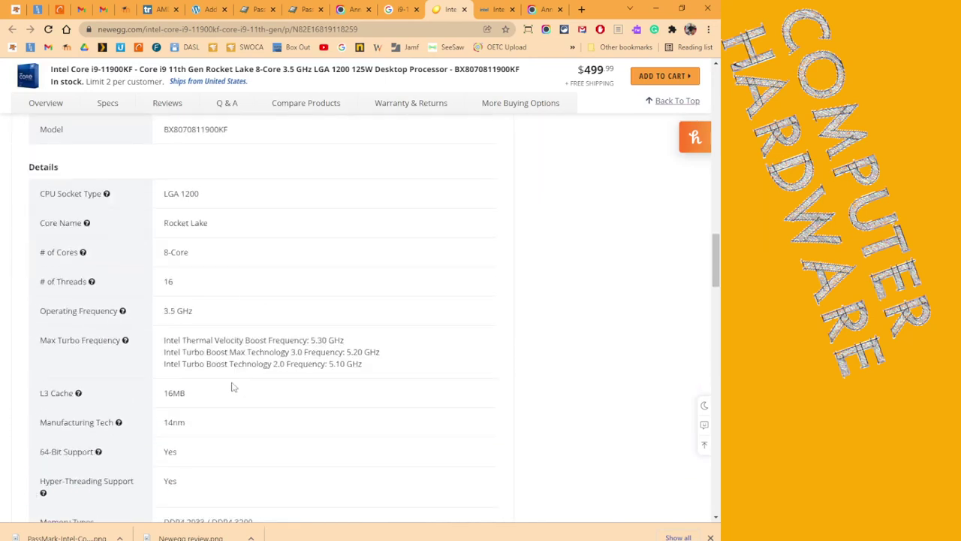
scroll(233, 387, "down", 4)
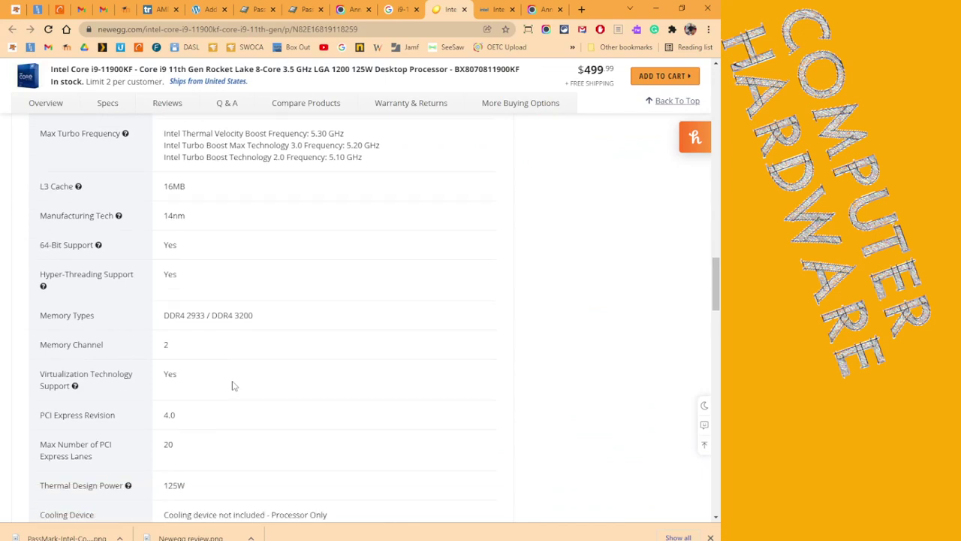
left_click_drag(255, 241, 211, 241)
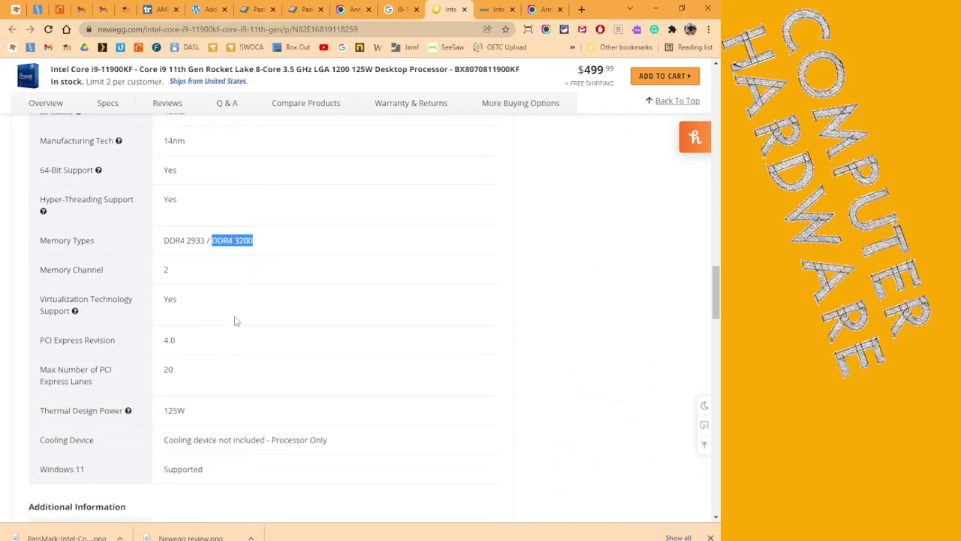
In the WordPress post, append "It does show it is rated for DDR4 3200, so use caution if you are attempting to use it with other rated memory.".
left_click(207, 9)
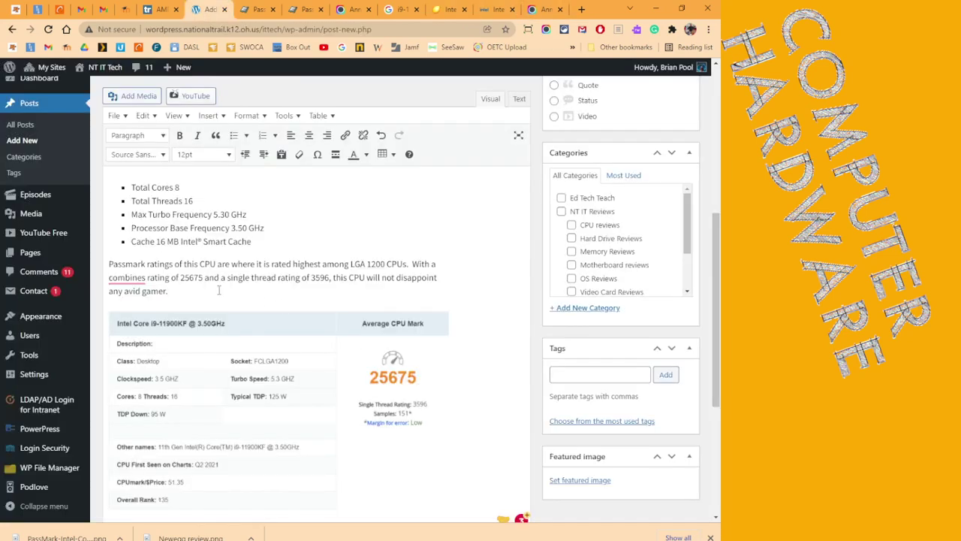
type("It does show it is rated for DDR4 3200")
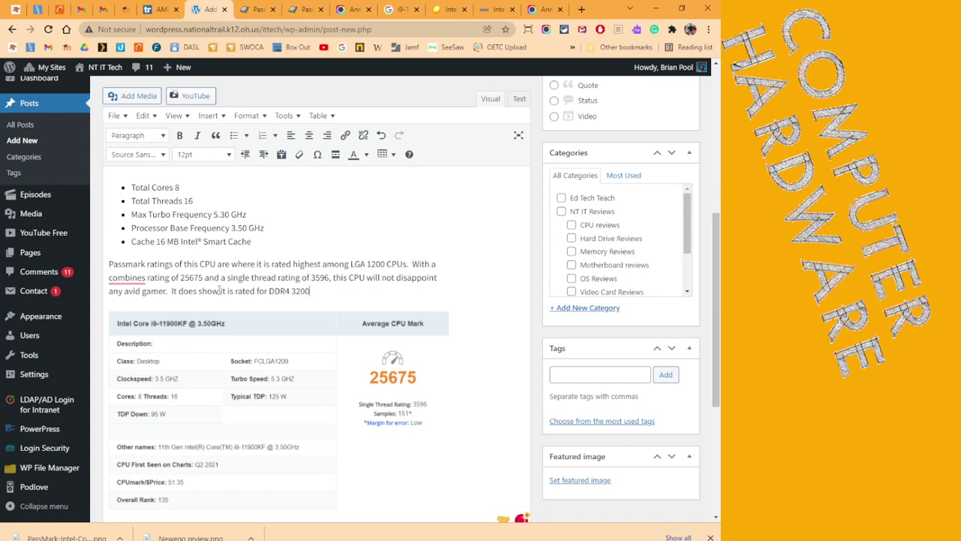
type(", so use caution if you are att")
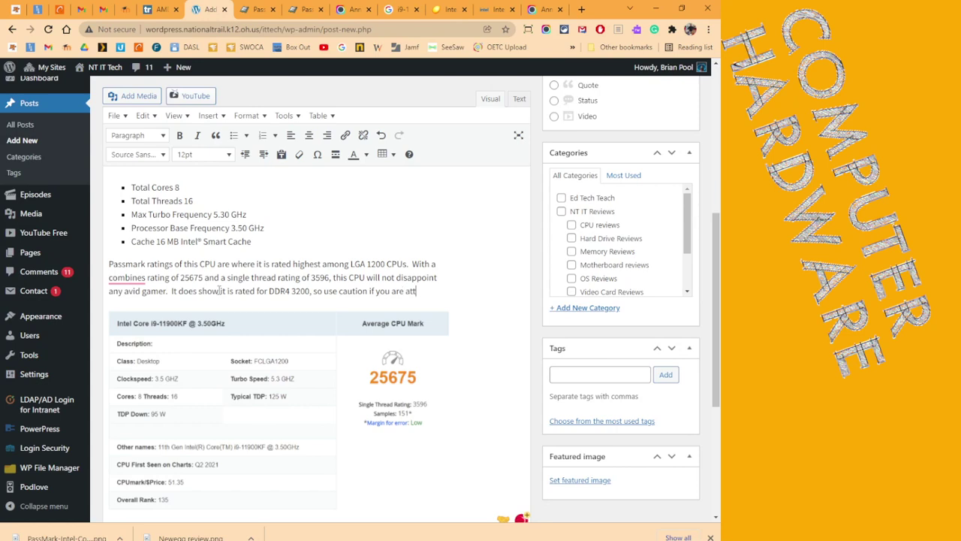
type("empting to")
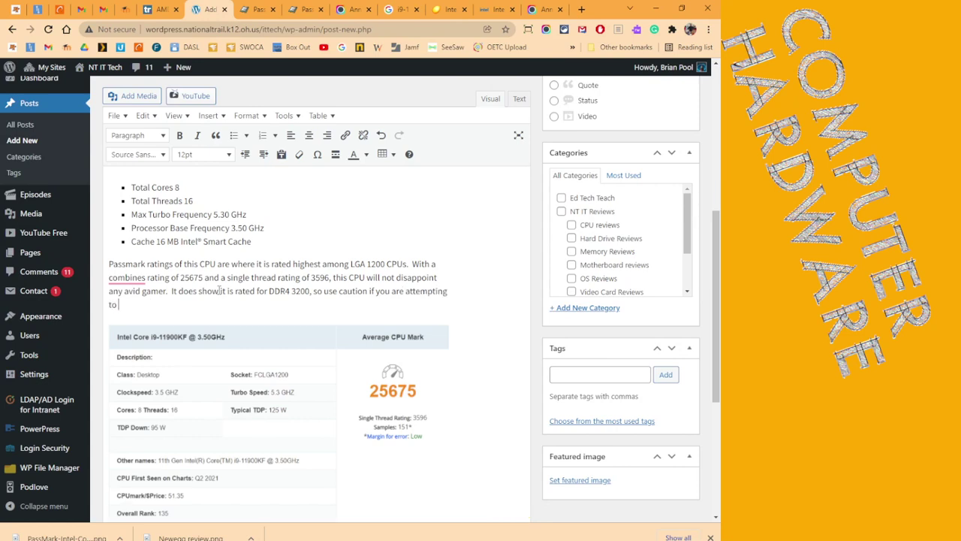
type(" use it in")
key("BackSpace")
key("BackSpace")
type("with other rated memo")
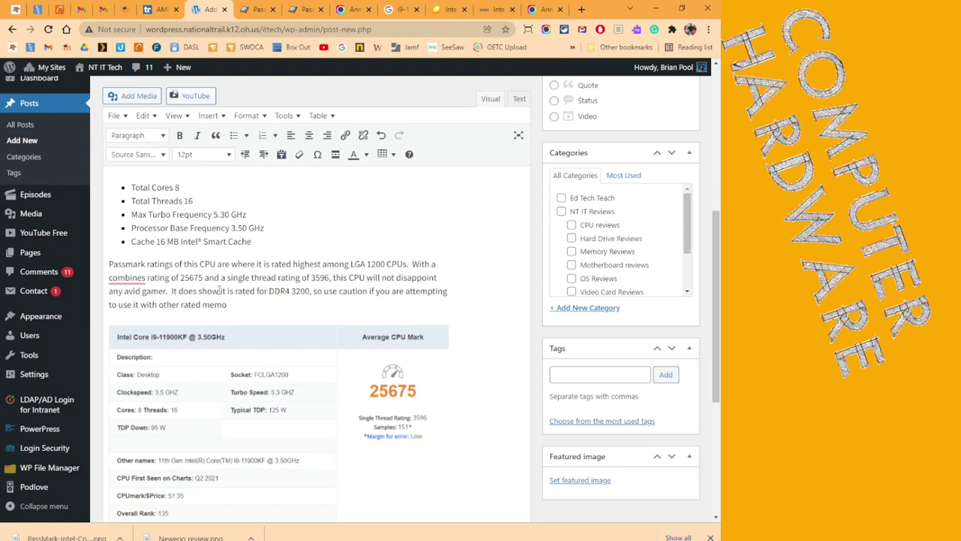
type("ry.")
Correct the misspelled word "combines" to "combined" in the Passmark paragraph using the suggested replacement.
left_click(126, 277)
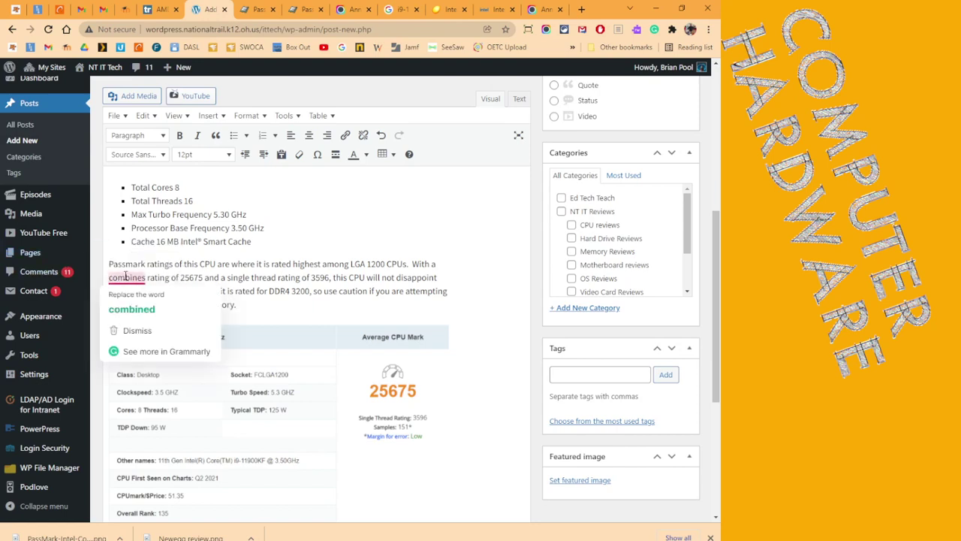
left_click(131, 311)
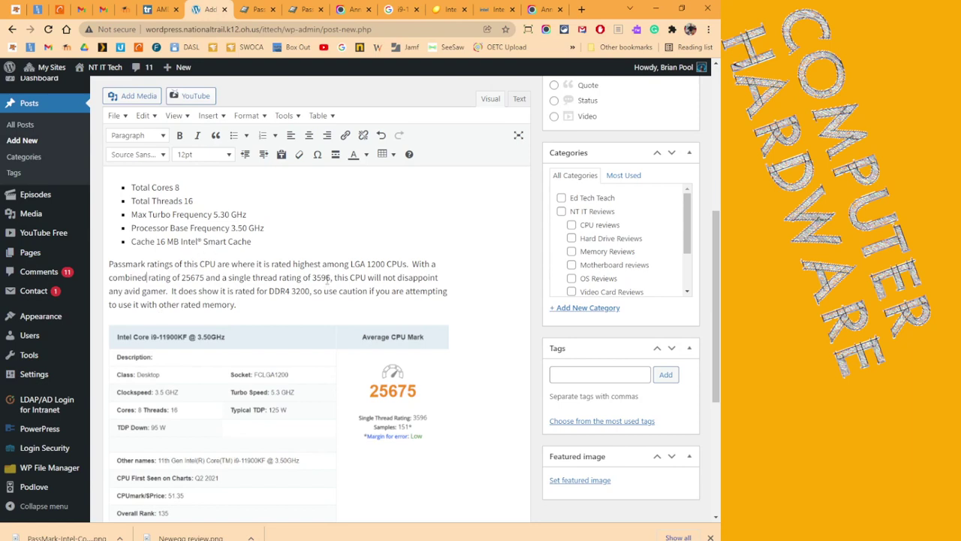
Start a new paragraph below the PassMark image with "While there are other faster Intel CPUs for LGA2066 and LGA1700 motherboards,".
scroll(328, 277, "down", 5)
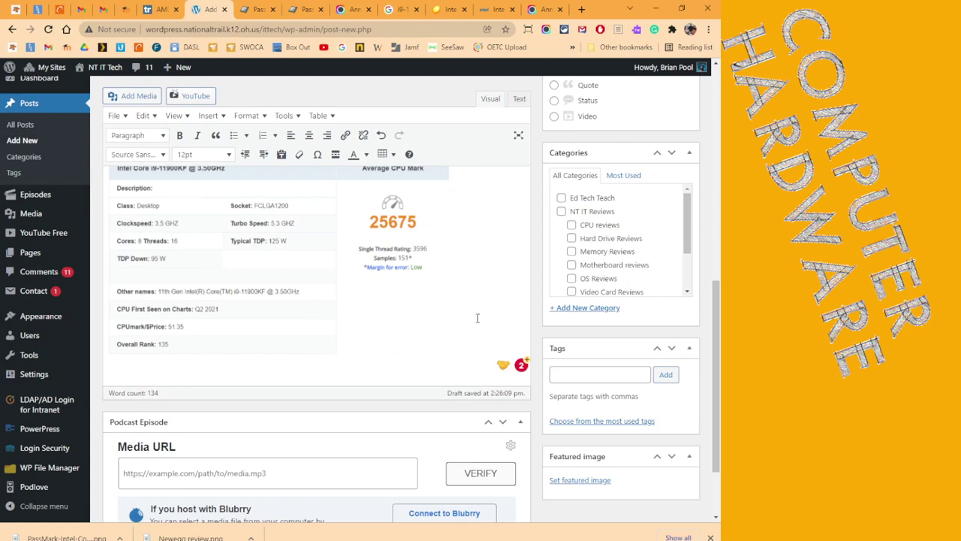
key("Return")
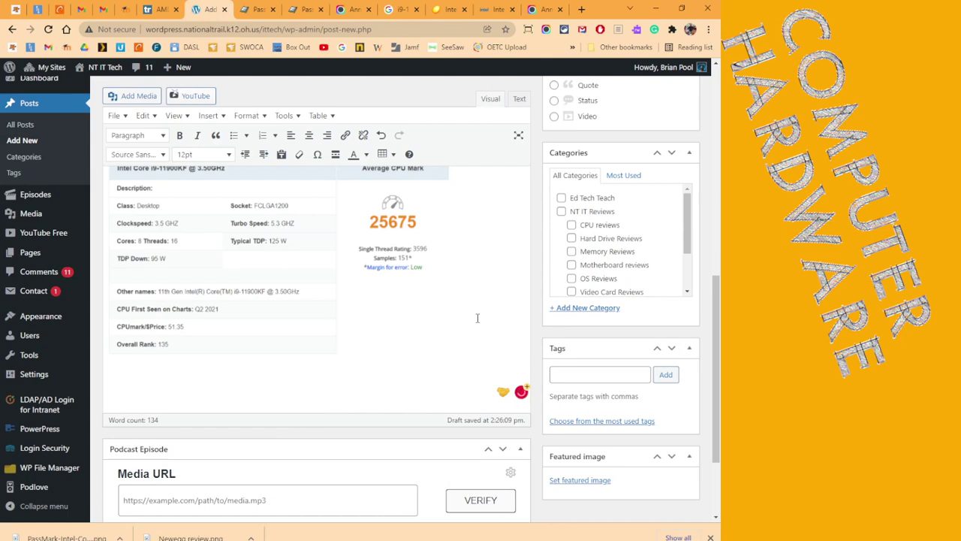
type("While there are other faster")
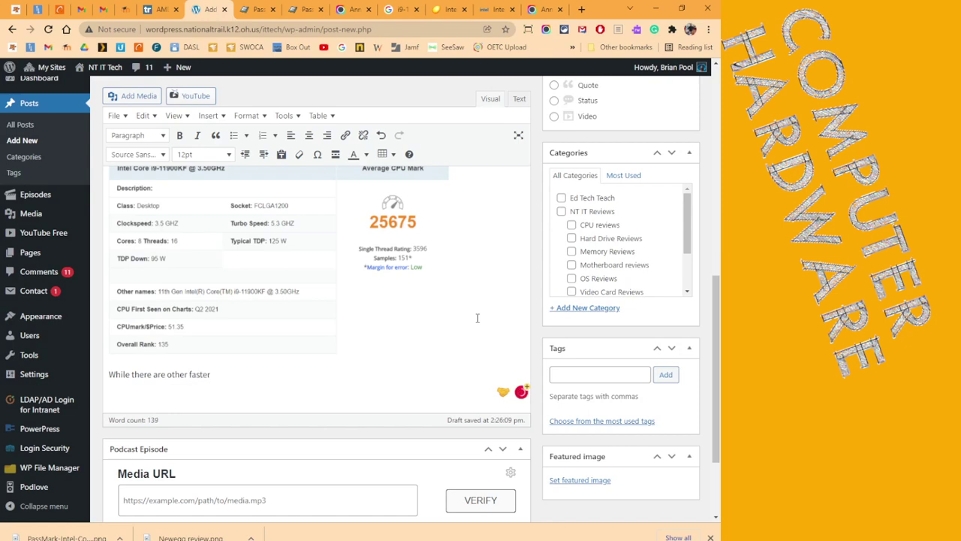
type(" Intel CPUs for LGA2066 and LGA")
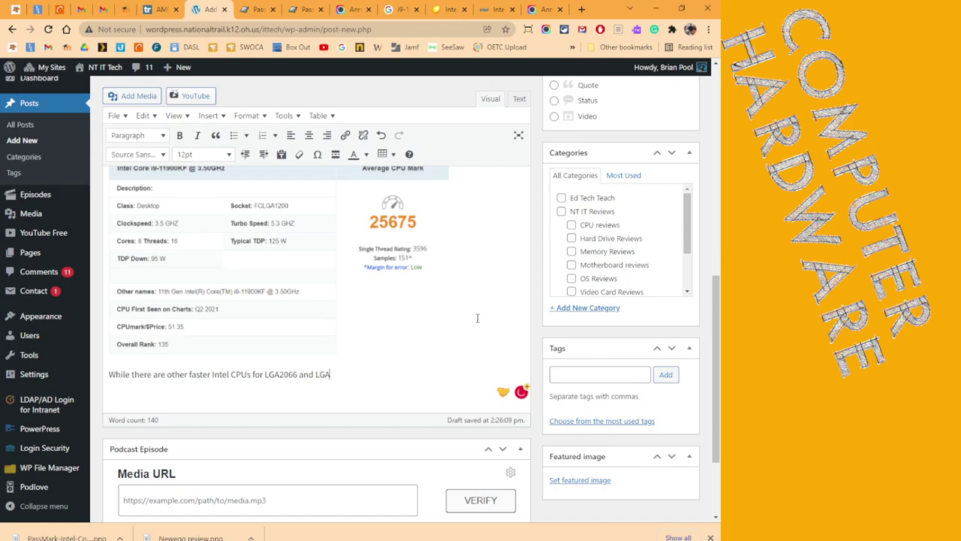
type("1700 motherboards, if y")
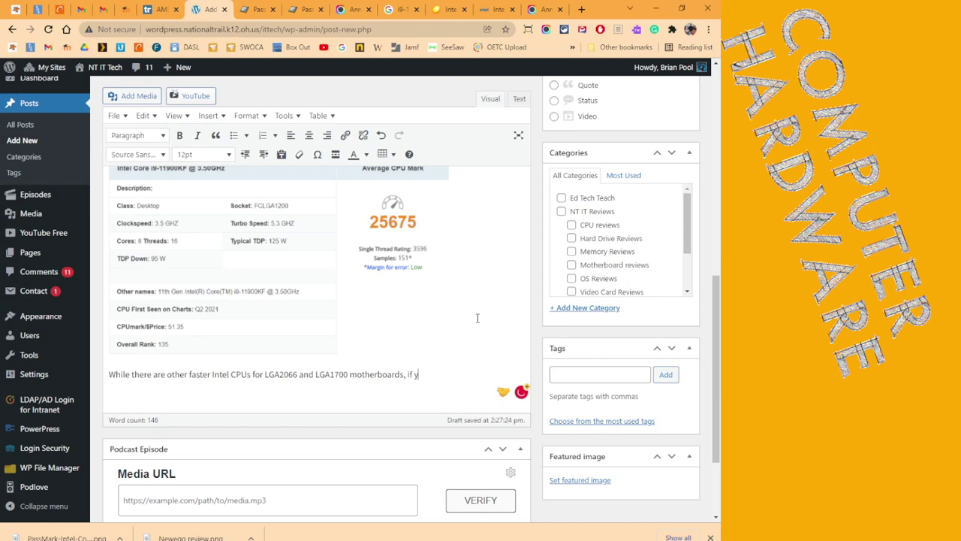
Complete the sentence below the image with "if you currently have an LGA1200 rig, this is your best choice for a quality upgrade.".
type("ou currently ")
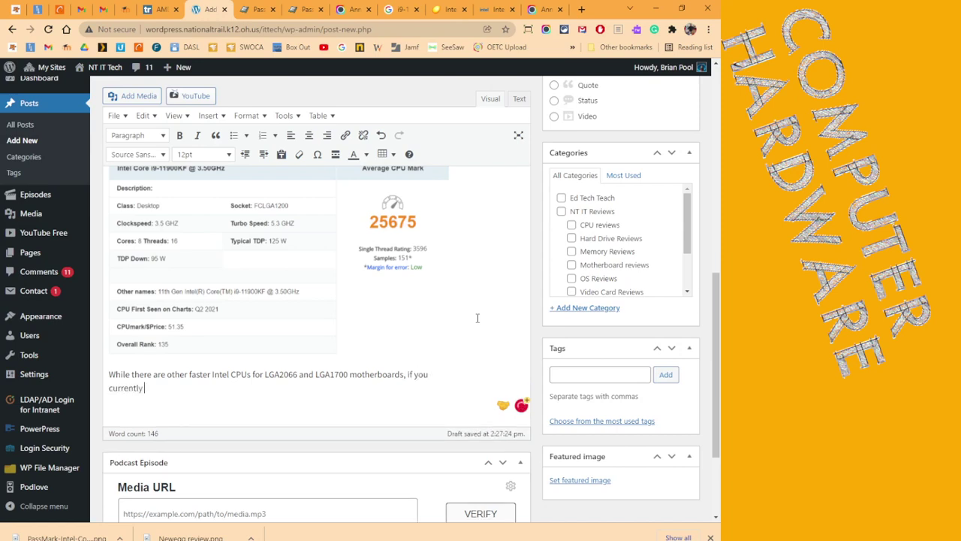
type("have an LGA1200 rig, this i")
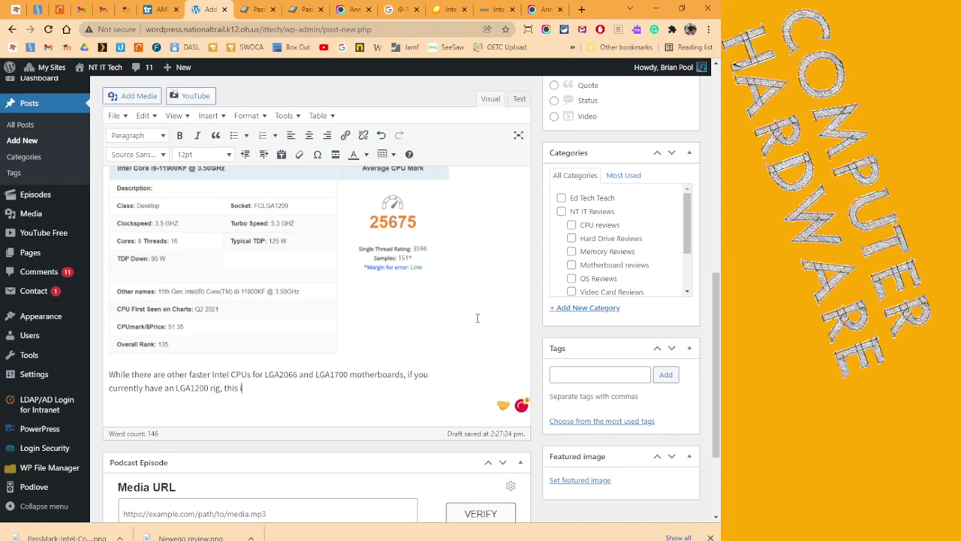
type("s your best choice for a qual")
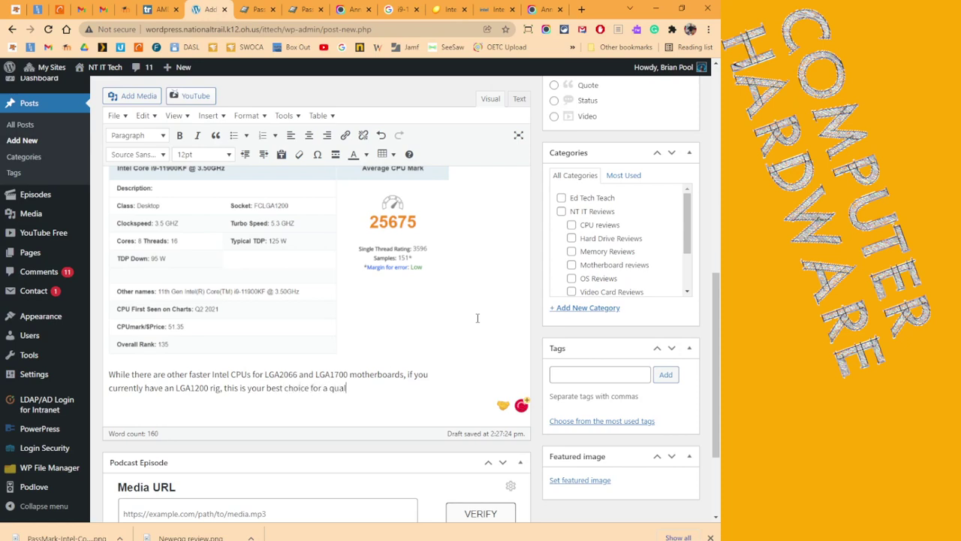
type("ity upgrade.")
On the Newegg product page, examine the i9-11900KF specifications and the comparison table of similar processors.
left_click(444, 12)
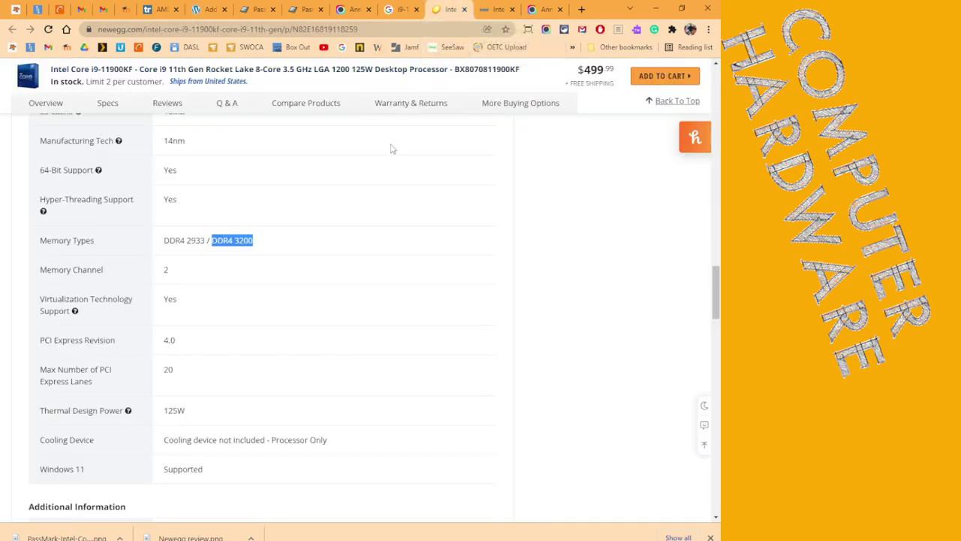
scroll(402, 185, "down", 3)
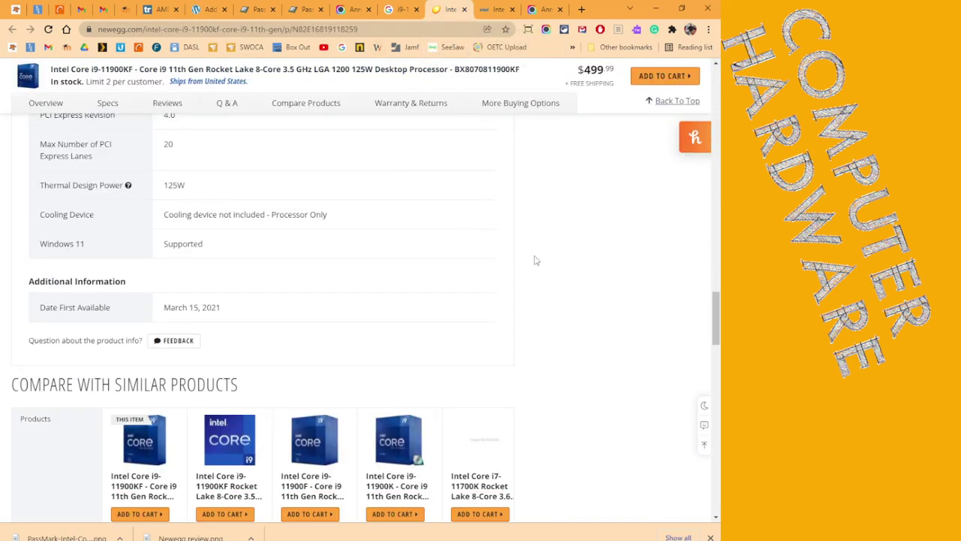
scroll(537, 255, "down", 5)
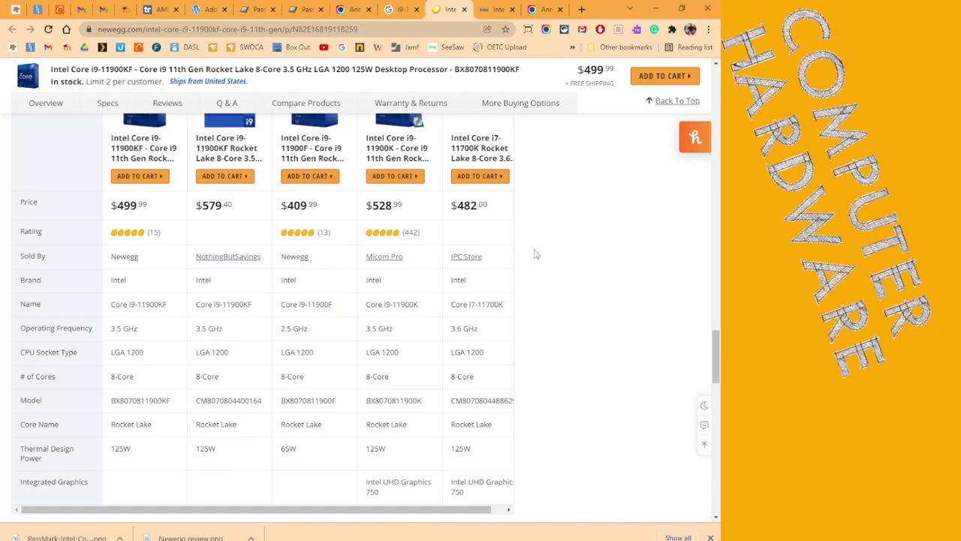
scroll(537, 255, "up", 1)
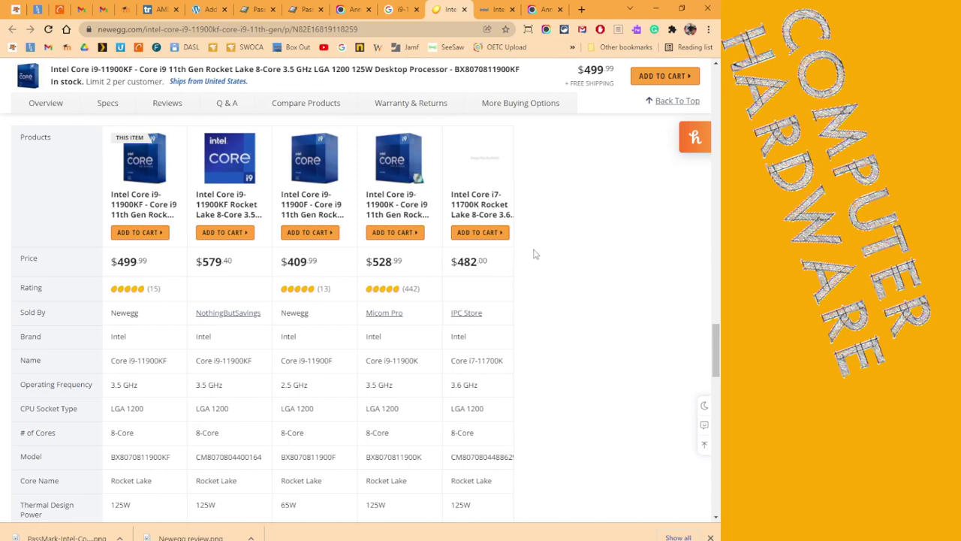
scroll(534, 254, "down", 1)
scroll(594, 306, "up", 5)
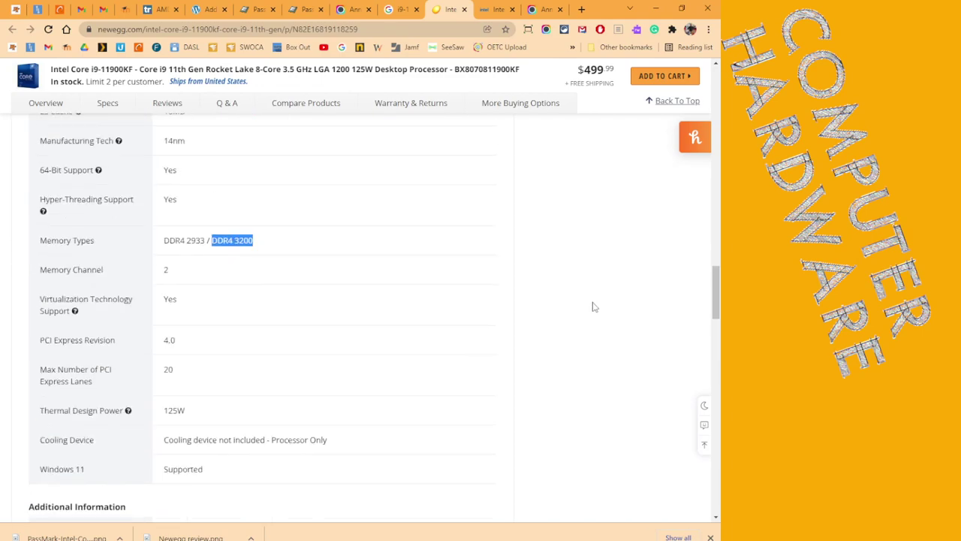
scroll(594, 306, "up", 4)
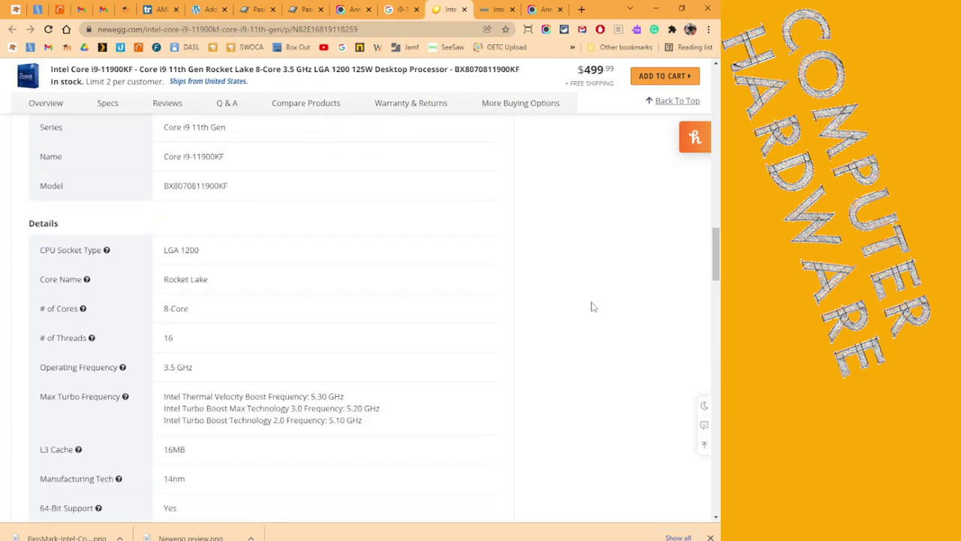
scroll(592, 306, "up", 2)
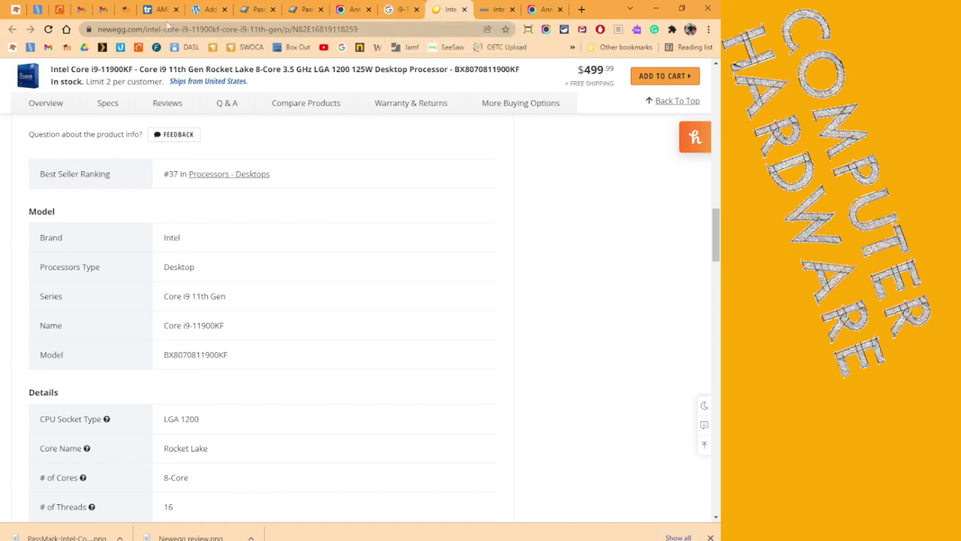
In the WordPress post, append "The single threat rating is superior to many of the options listed above it, and is the more important number for many gamers.".
left_click(192, 10)
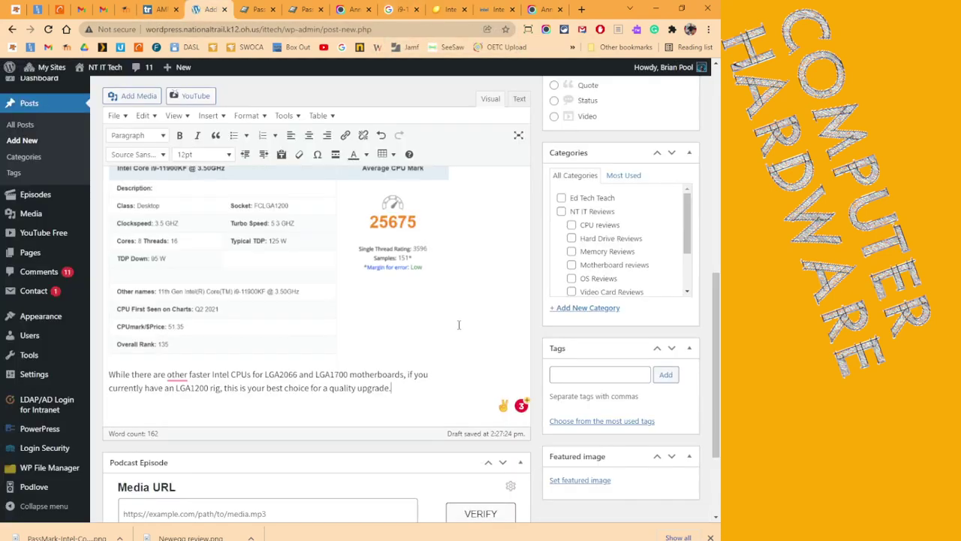
mouse_move(181, 373)
type("The single threat")
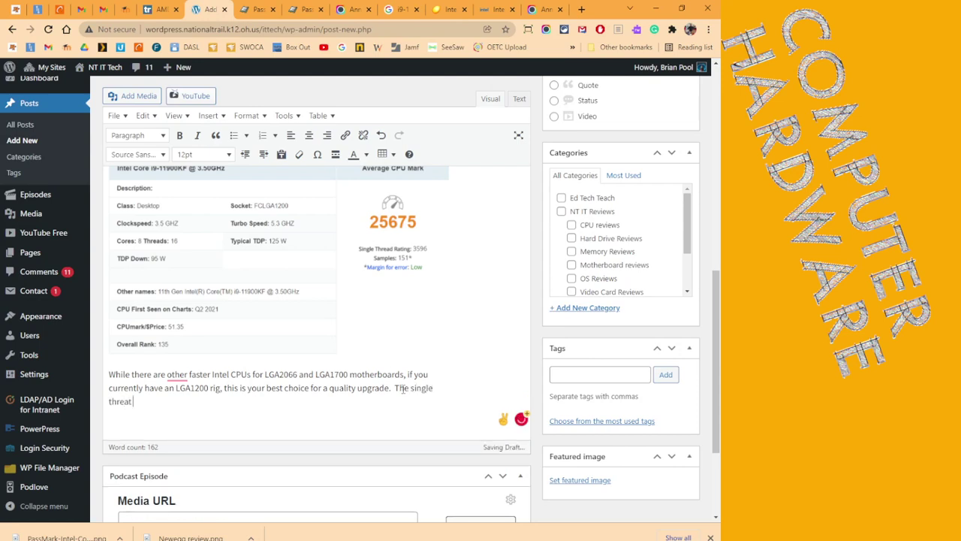
type(" rating is ")
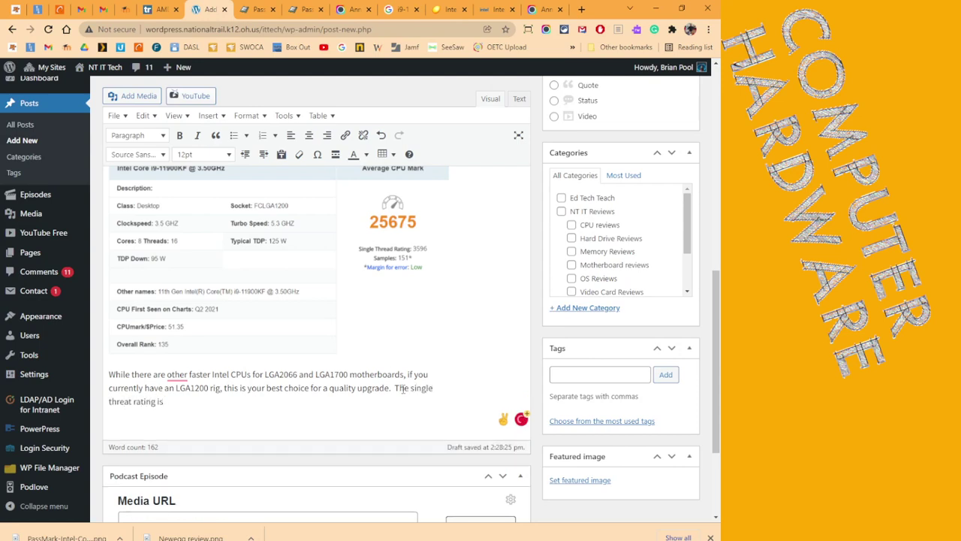
type("superior to many of th")
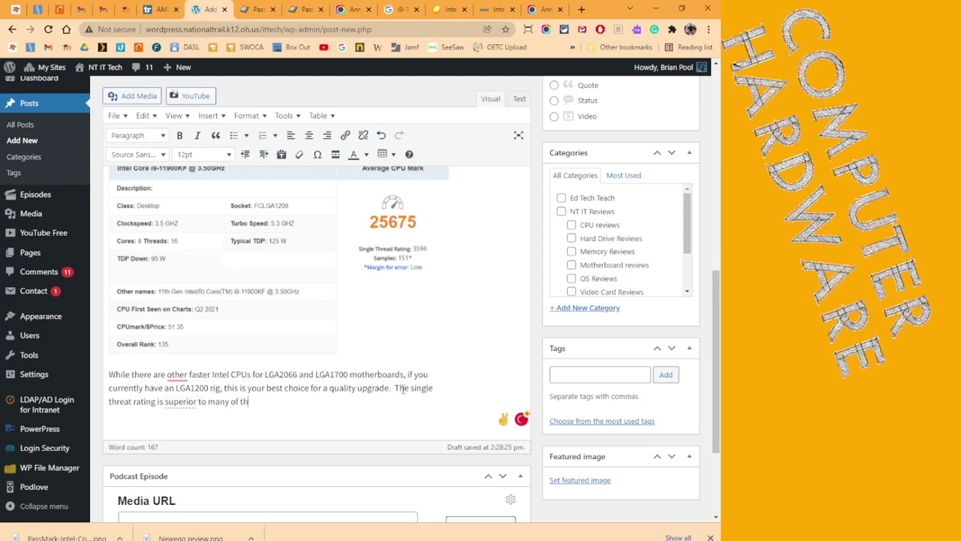
type("e options listed above it")
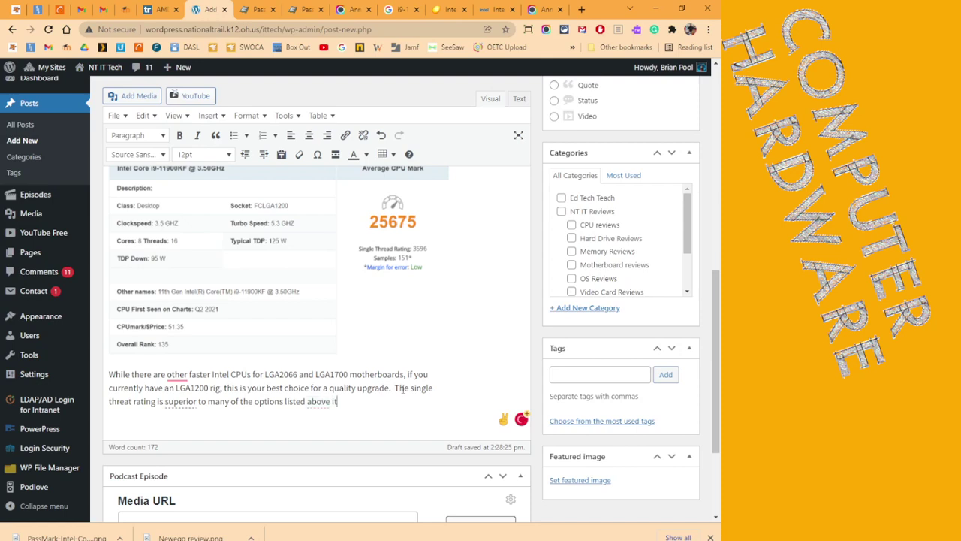
type(", and is the more important number")
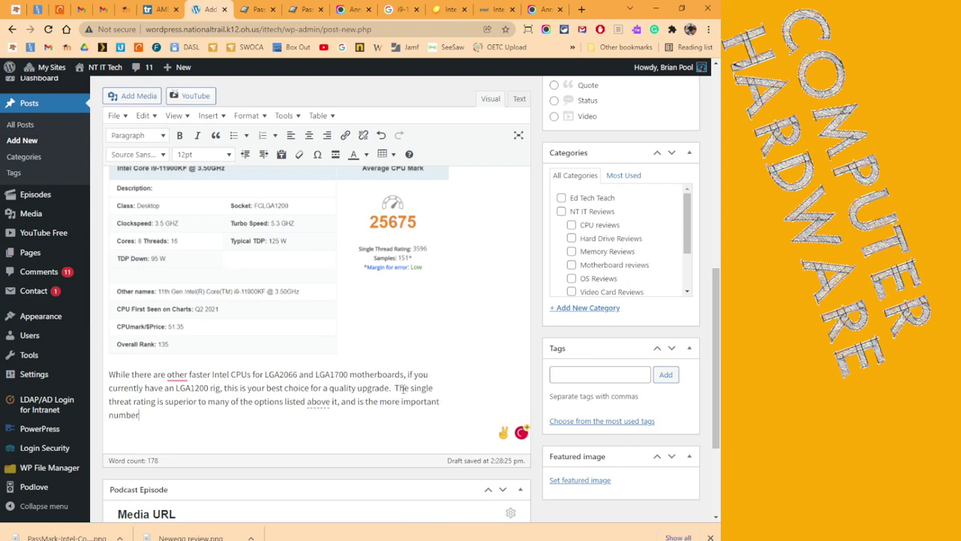
type(" for many gamers.")
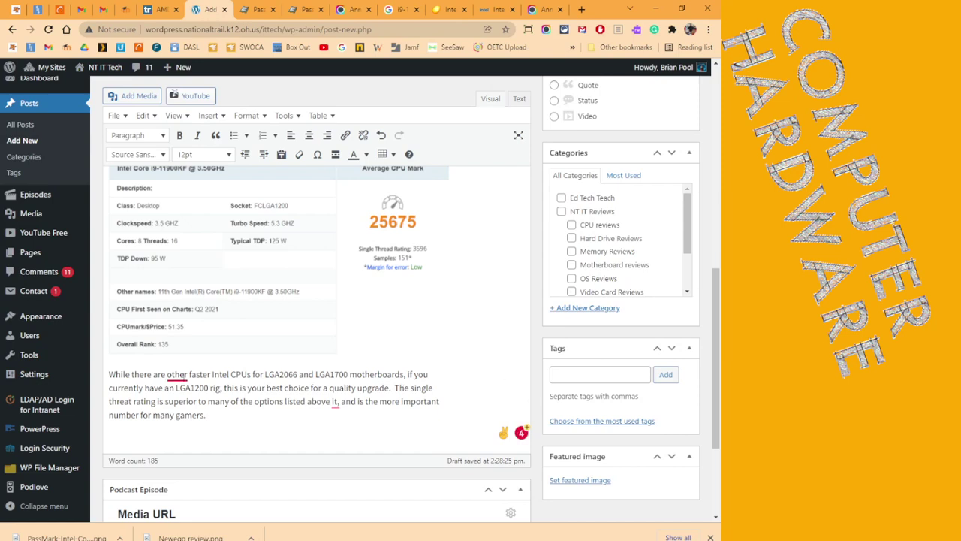
Add commas in the closing paragraph's first sentence so it reads "other, faster, Intel CPUs".
left_click(177, 375)
left_click(187, 374)
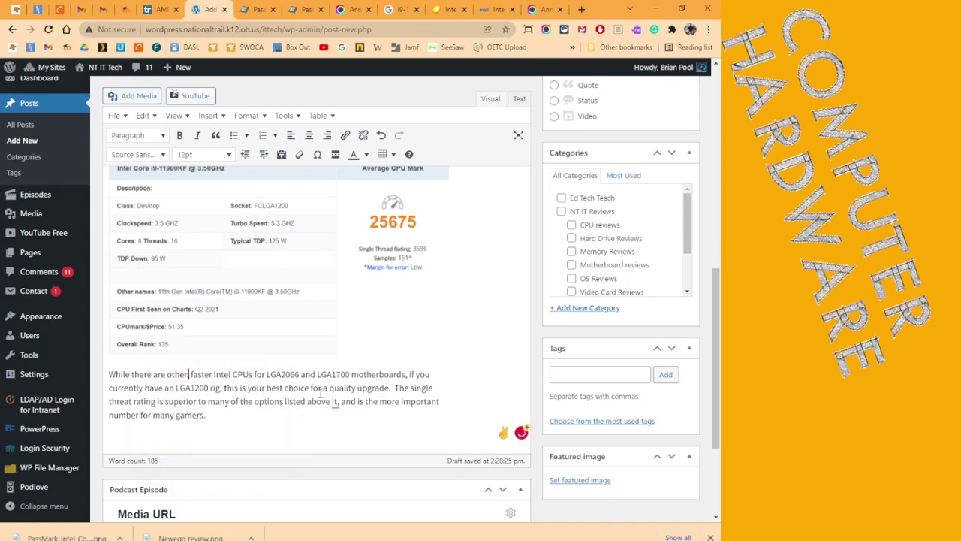
left_click(212, 374)
type(",")
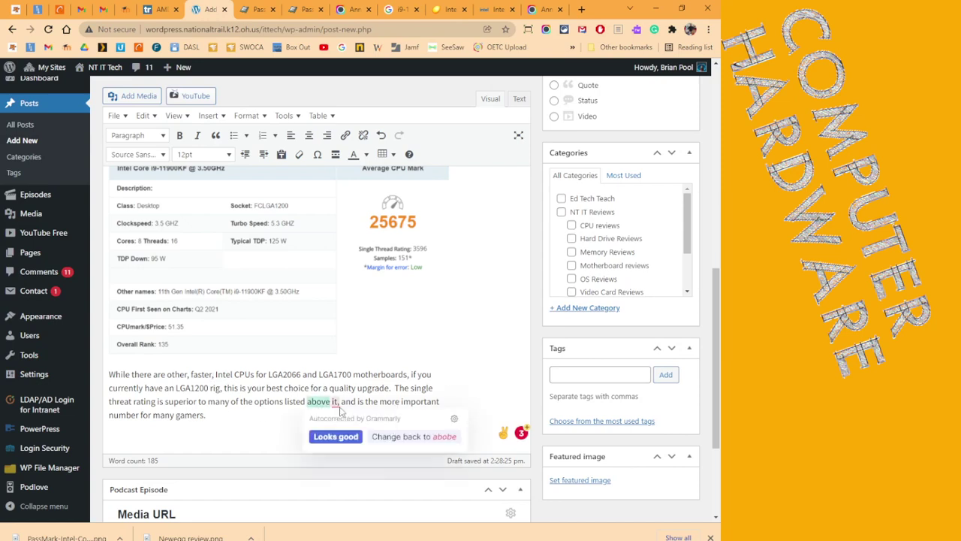
mouse_move(312, 404)
left_click(278, 423)
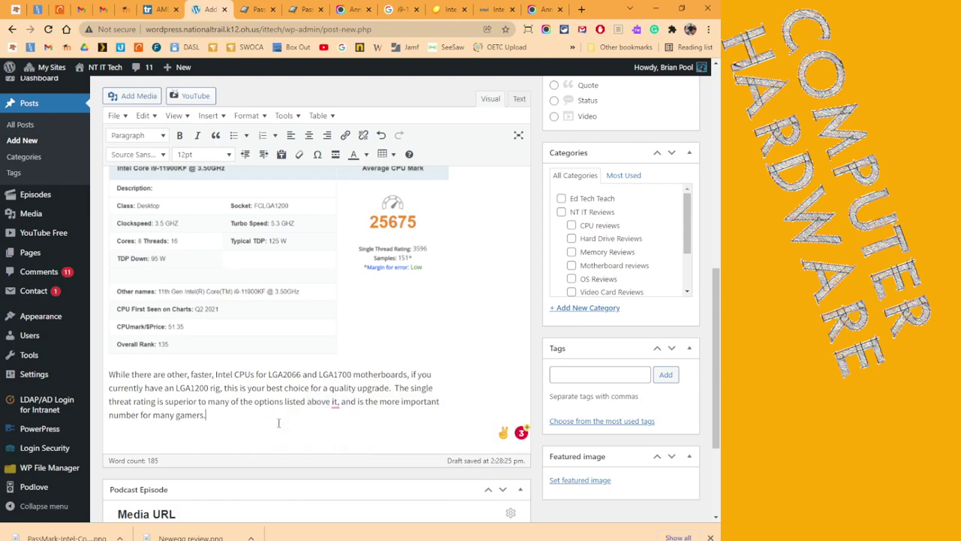
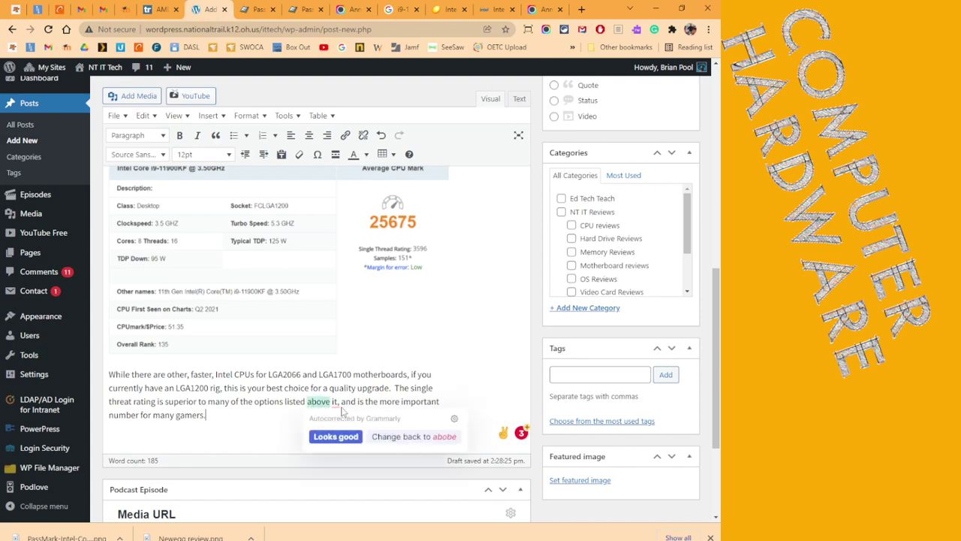
Insert "in passmark" after "listed above it" and "it" before "is the more important number".
mouse_move(338, 404)
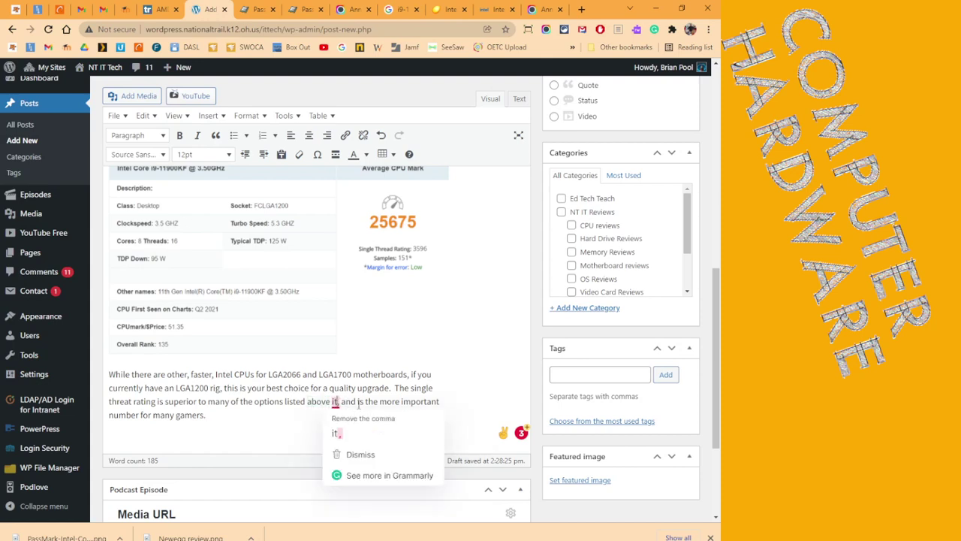
type("in passm")
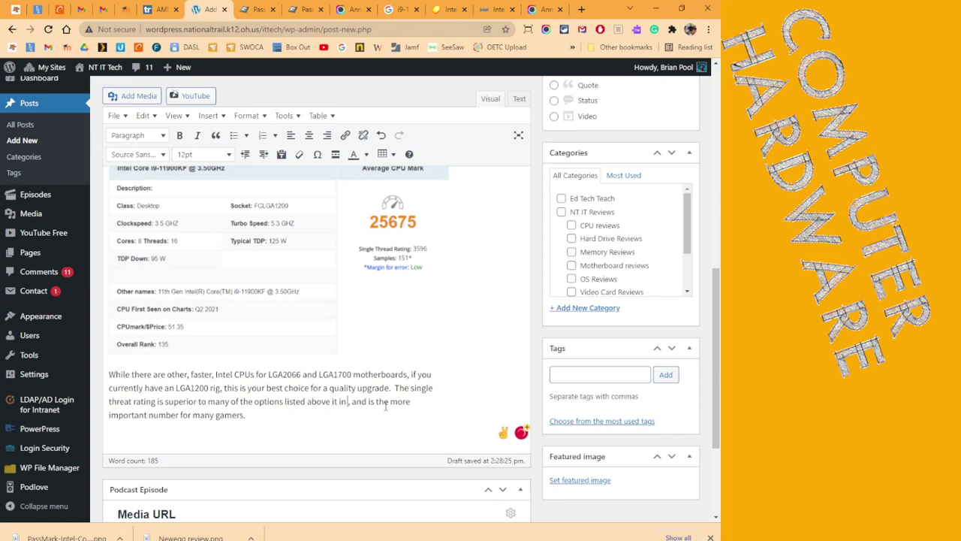
type("ark")
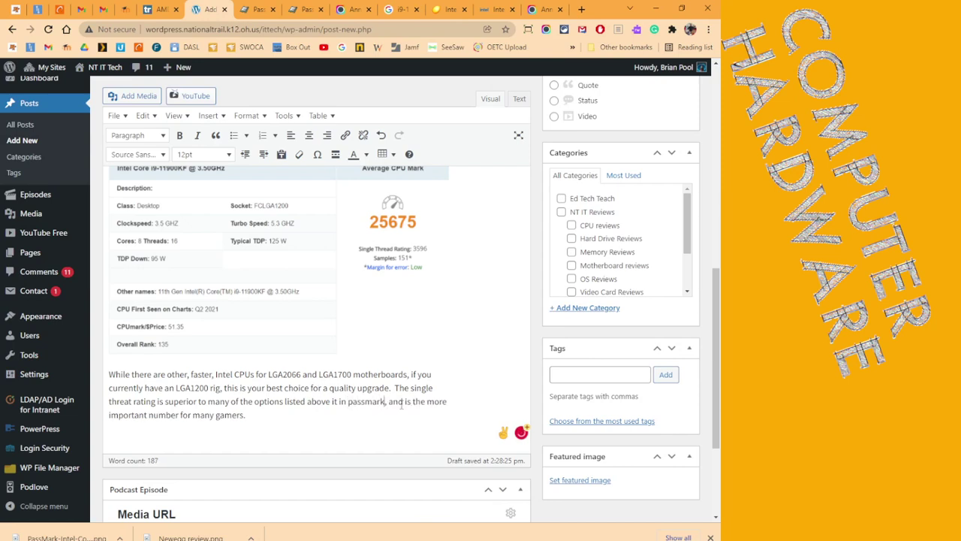
left_click_drag(398, 402, 404, 402)
key("Right")
type("it")
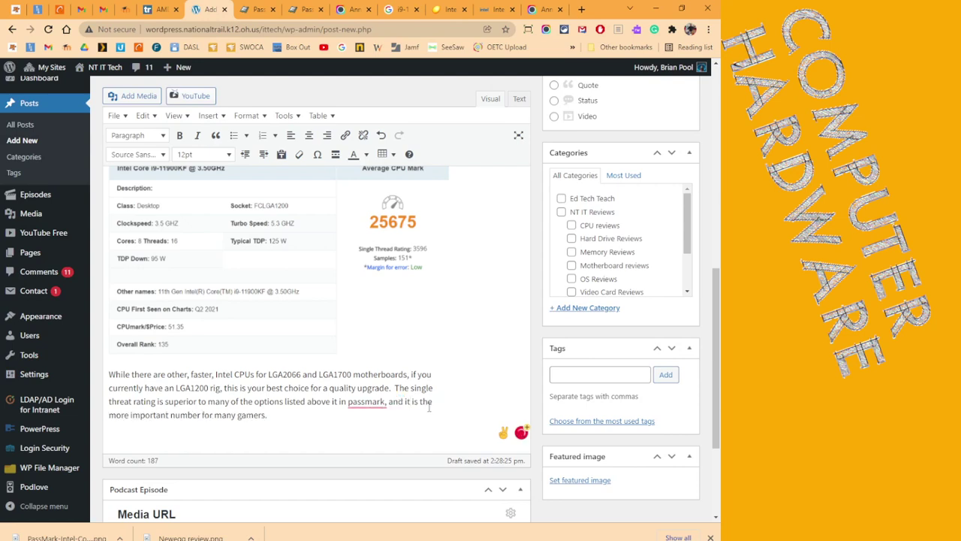
Append "Game on!" to the closing paragraph and start a new paragraph below it.
left_click(276, 416)
type("Game on!")
key("Return")
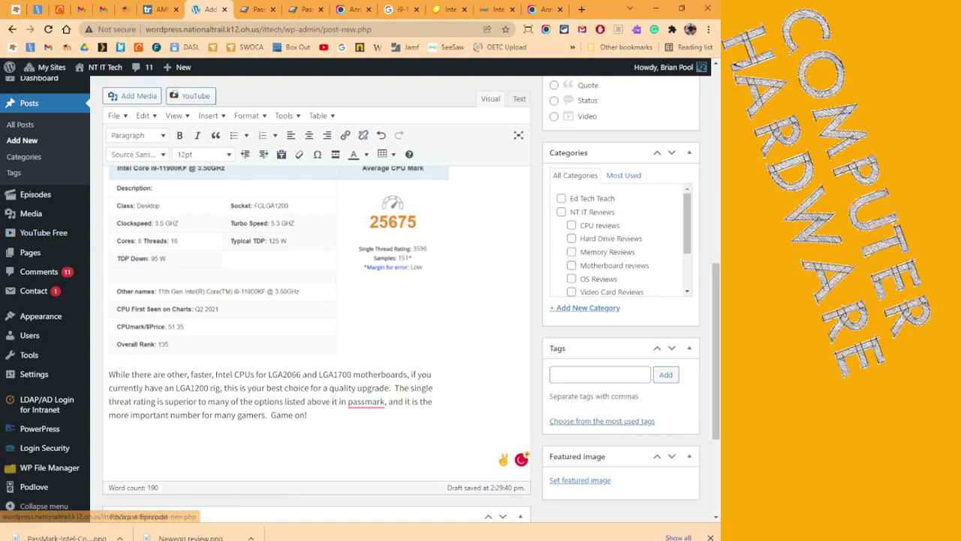
Switch to Moodle and open the Ch 5 - CPU Blog Post assignment from the Computer Hardware course's chapter 5 section, down to its submission instructions.
left_click(122, 14)
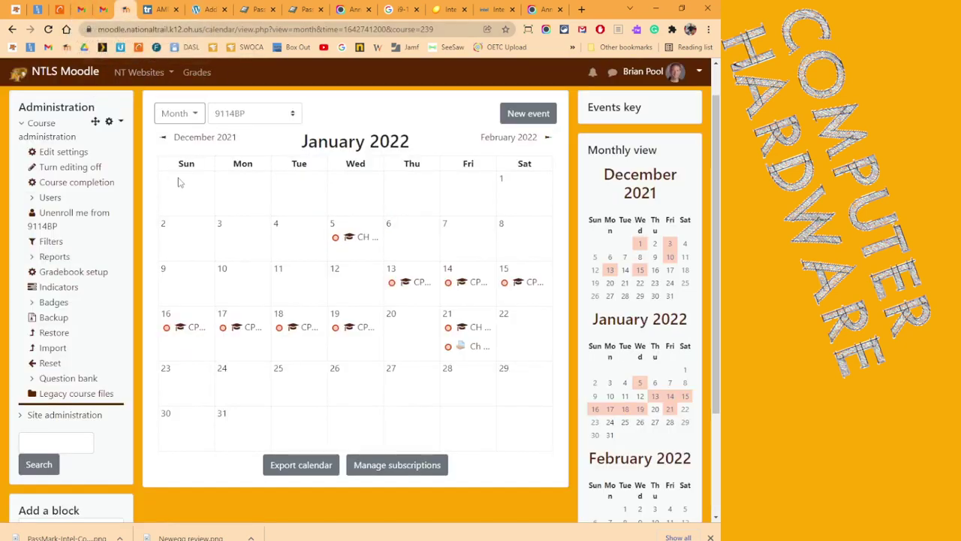
scroll(184, 188, "up", 1)
left_click(173, 109)
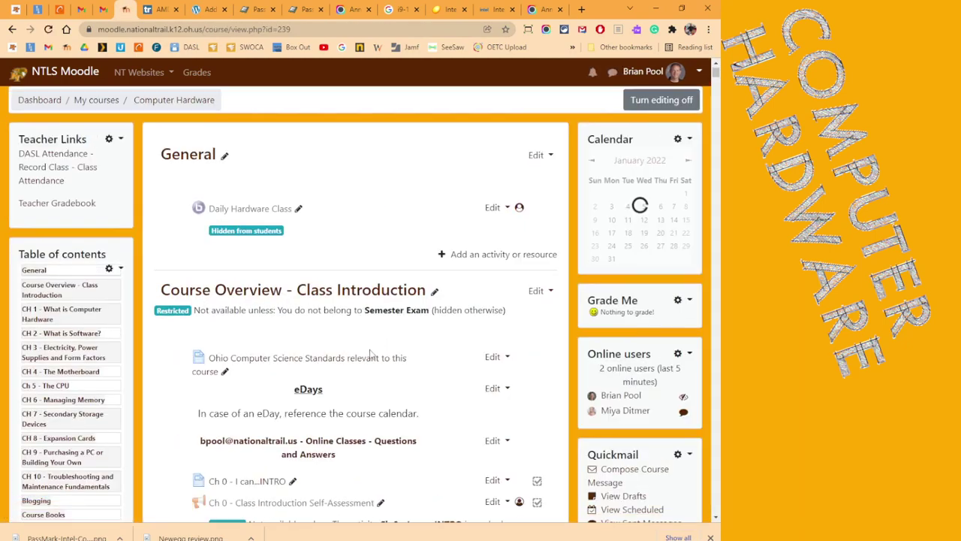
scroll(371, 353, "down", 12)
scroll(370, 355, "down", 3)
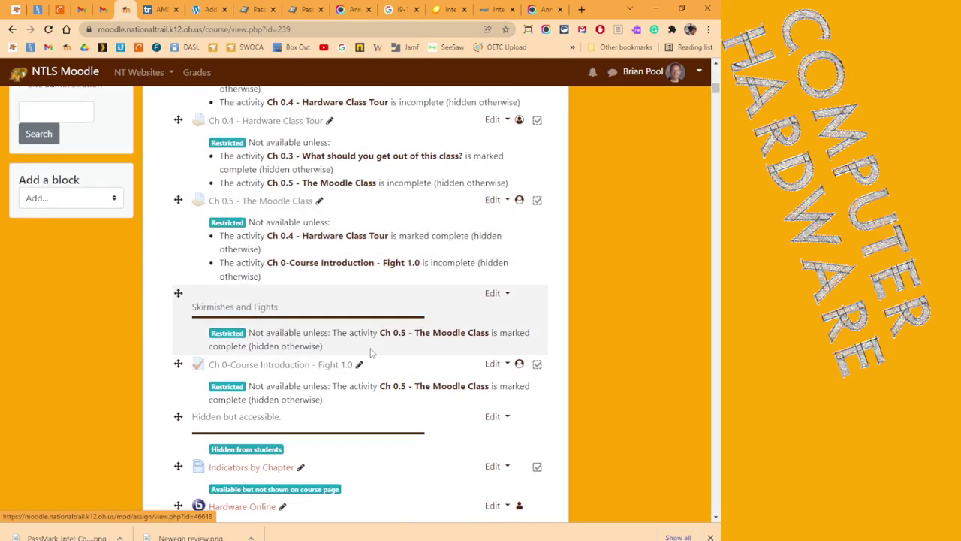
scroll(225, 361, "up", 15)
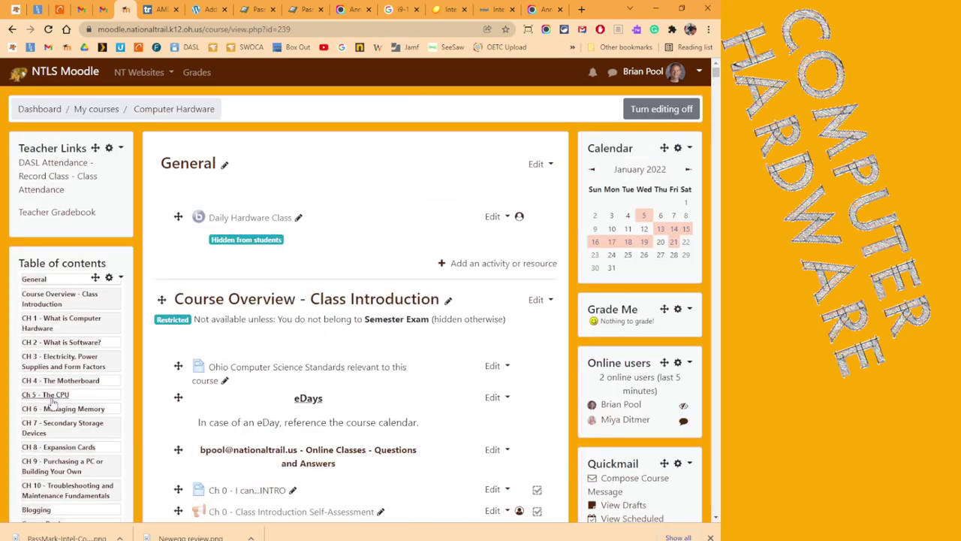
left_click(50, 396)
scroll(329, 356, "down", 15)
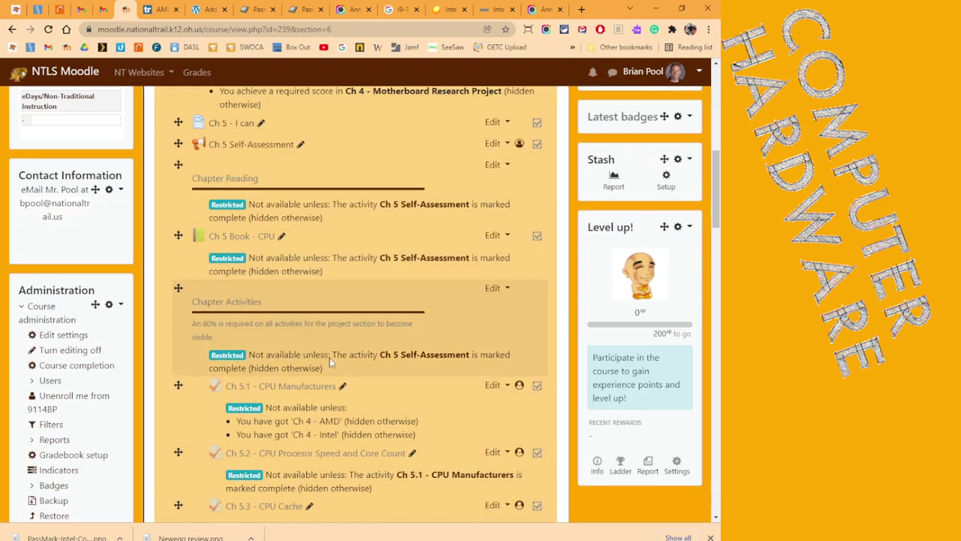
scroll(330, 365, "down", 1)
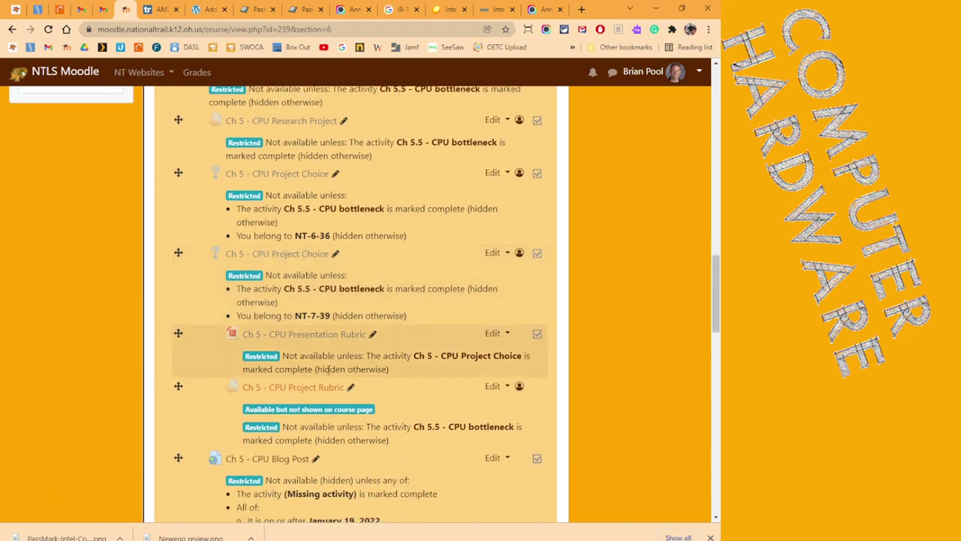
left_click(314, 342)
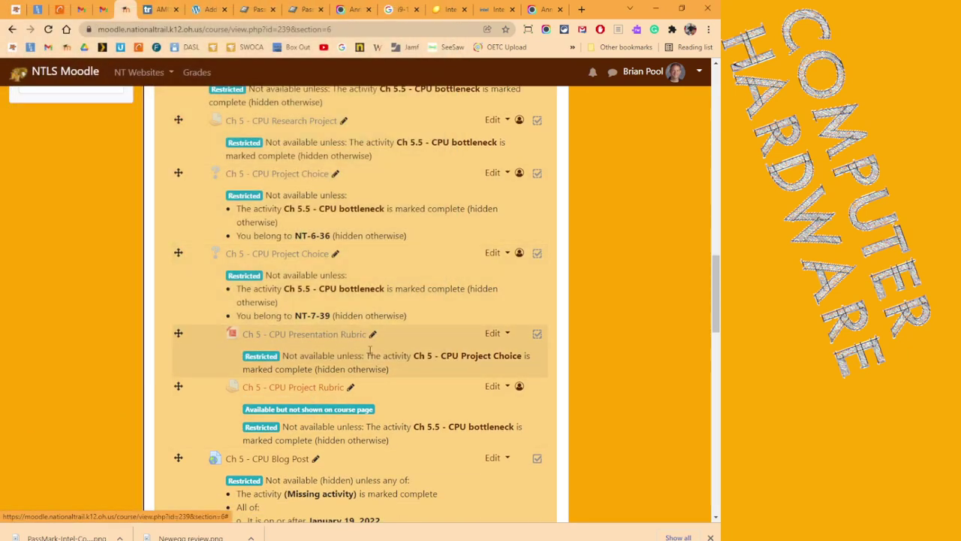
scroll(270, 235, "down", 3)
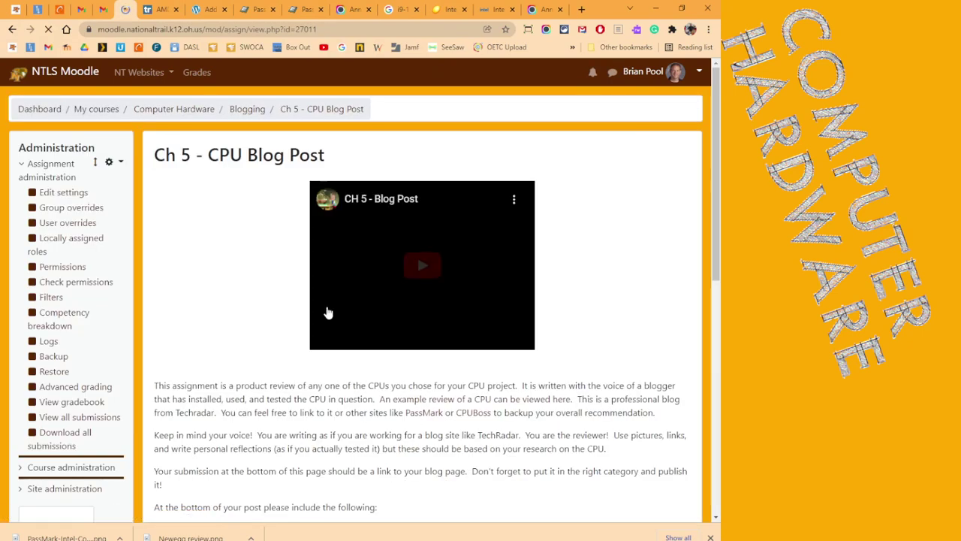
scroll(340, 347, "down", 4)
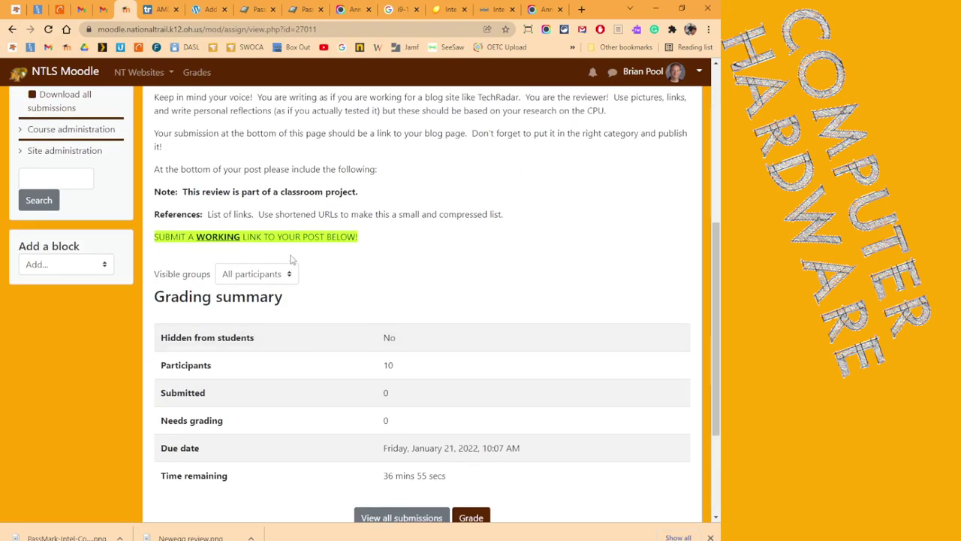
Copy "Note: This review is part of a classroom project." to the end of the WordPress post and correct "passmark" above it to "PassMark".
left_click_drag(154, 192, 366, 197)
key("ctrl+c")
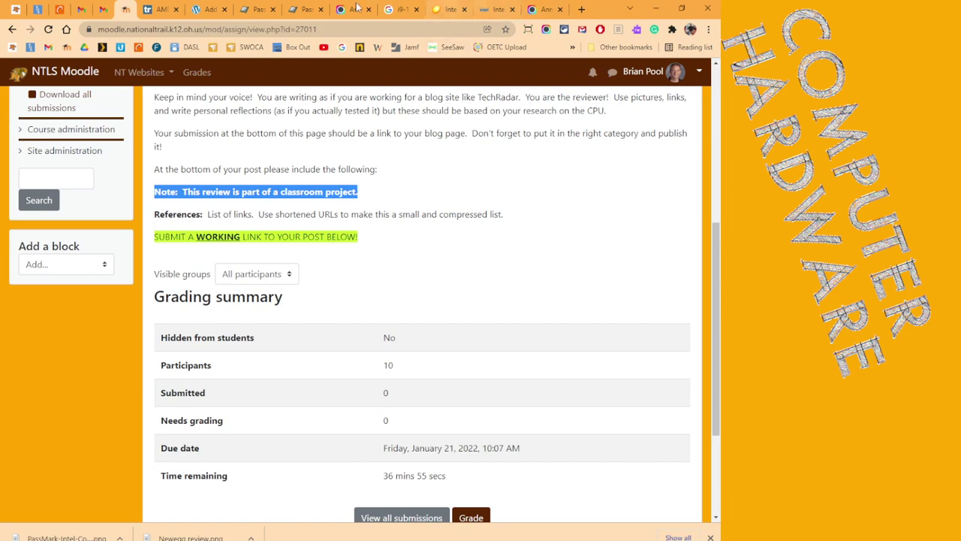
left_click(205, 11)
key("ctrl+v")
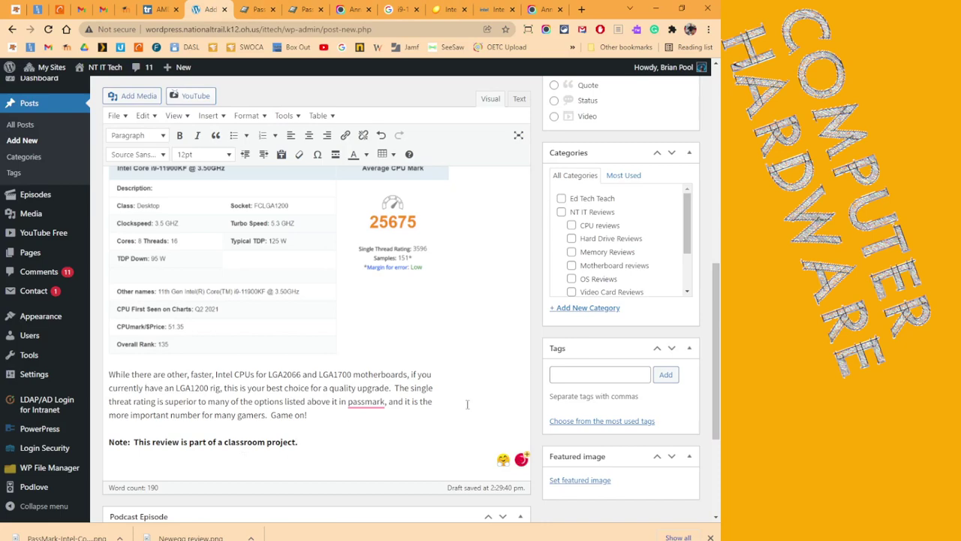
left_click(375, 403)
left_click(368, 421)
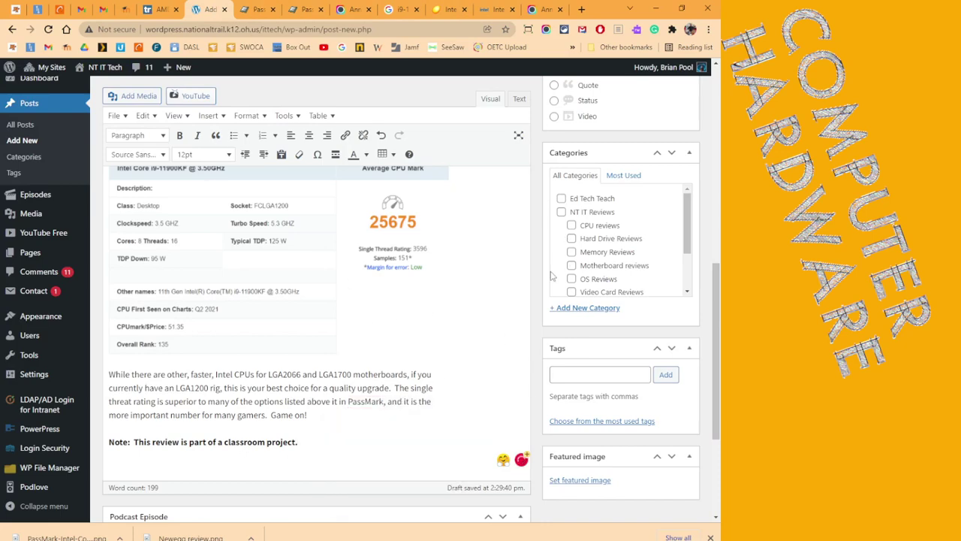
Assign the post to the CPU reviews category and save the draft.
scroll(555, 275, "up", 10)
scroll(666, 345, "down", 5)
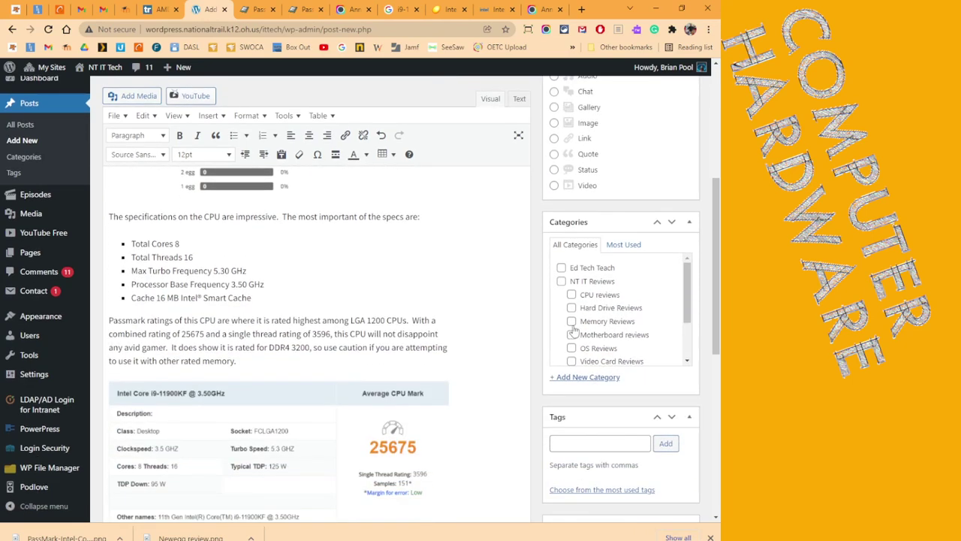
scroll(601, 319, "down", 2)
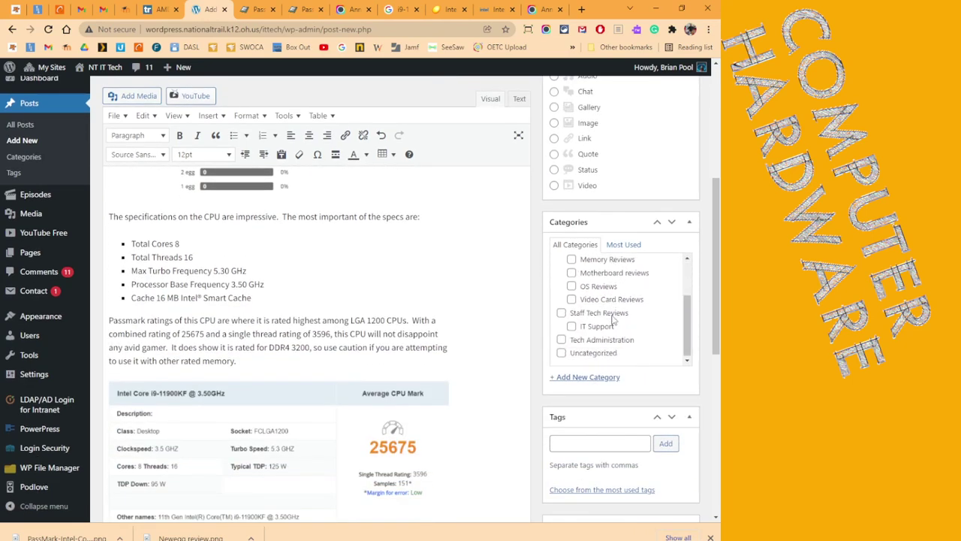
scroll(612, 320, "down", 1)
scroll(644, 382, "up", 3)
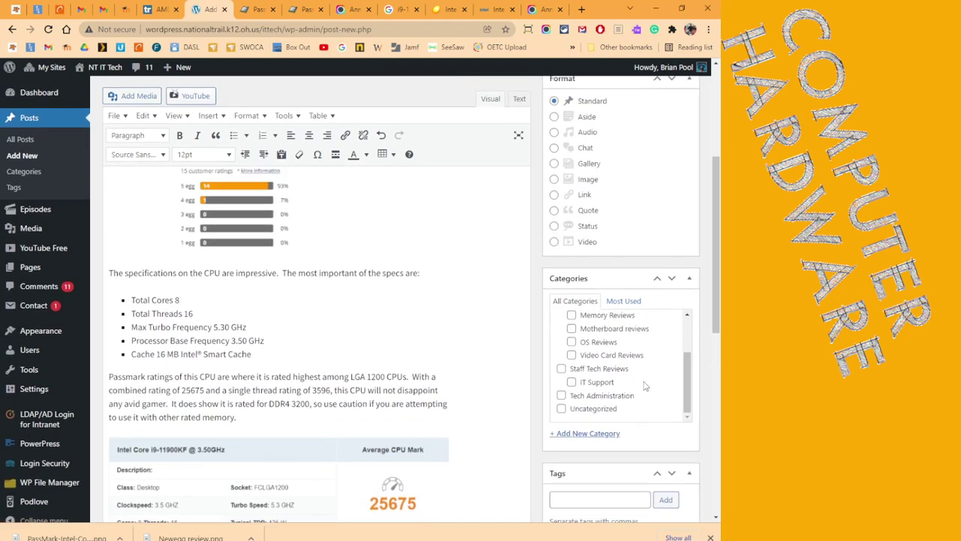
scroll(643, 381, "up", 3)
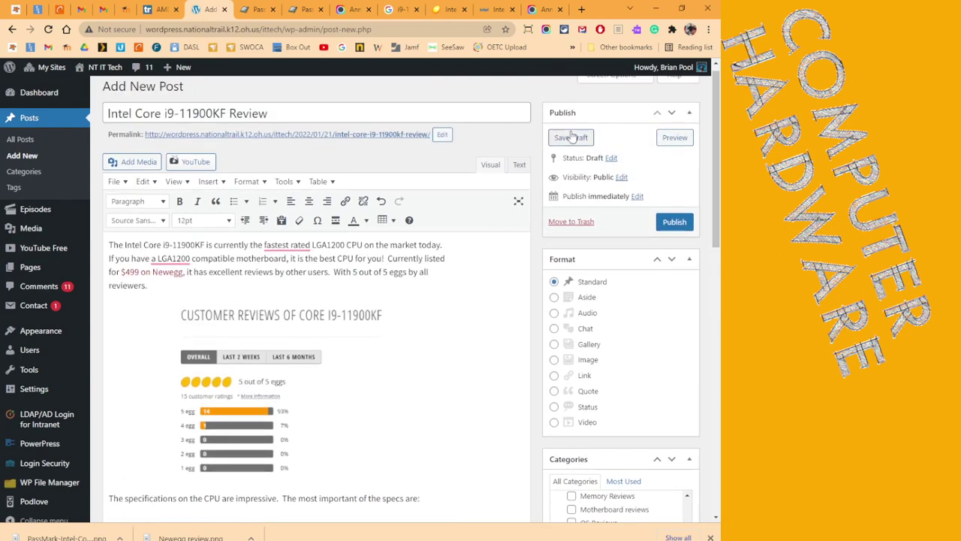
left_click(572, 139)
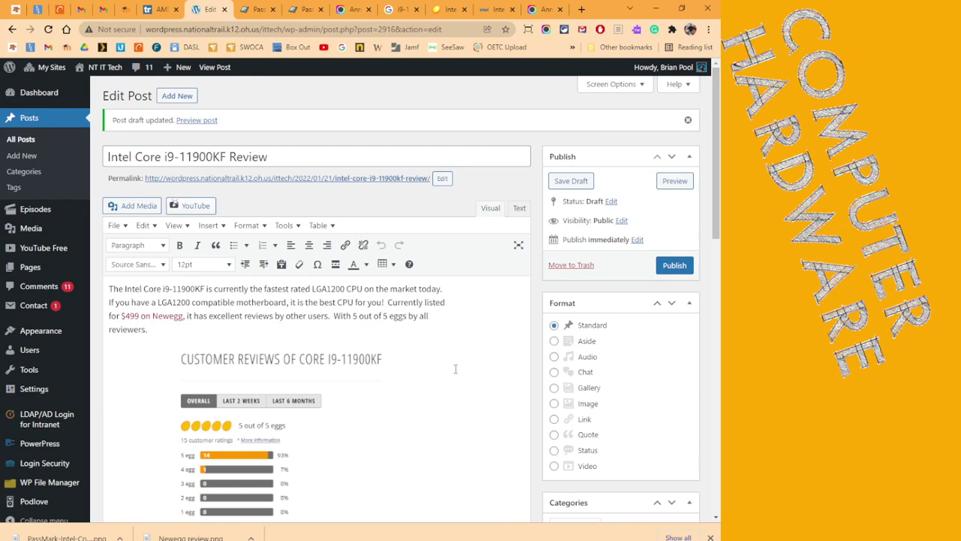
Clear the spelling flag on "Passmark" below the specifications list and insert "great" after "ratings of this CPU are".
scroll(446, 372, "down", 3)
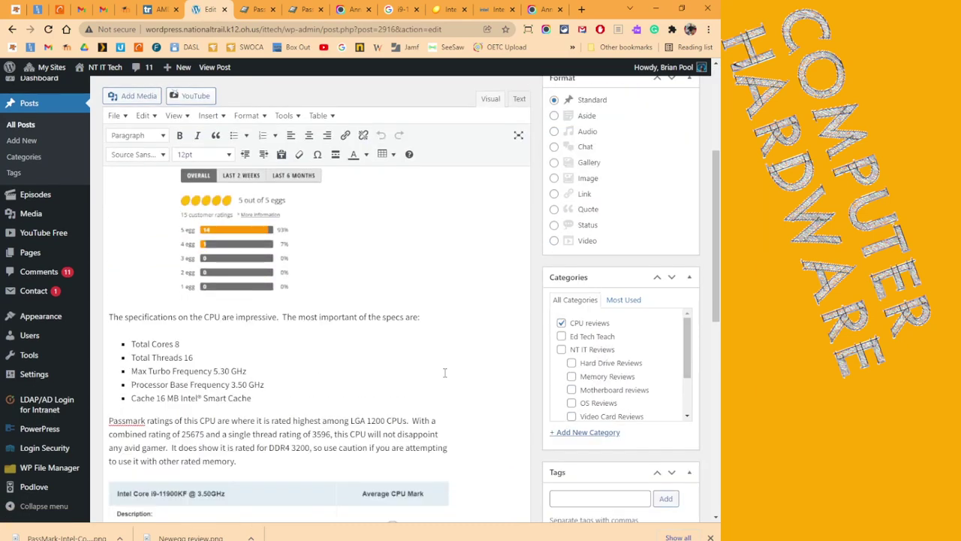
scroll(445, 373, "down", 2)
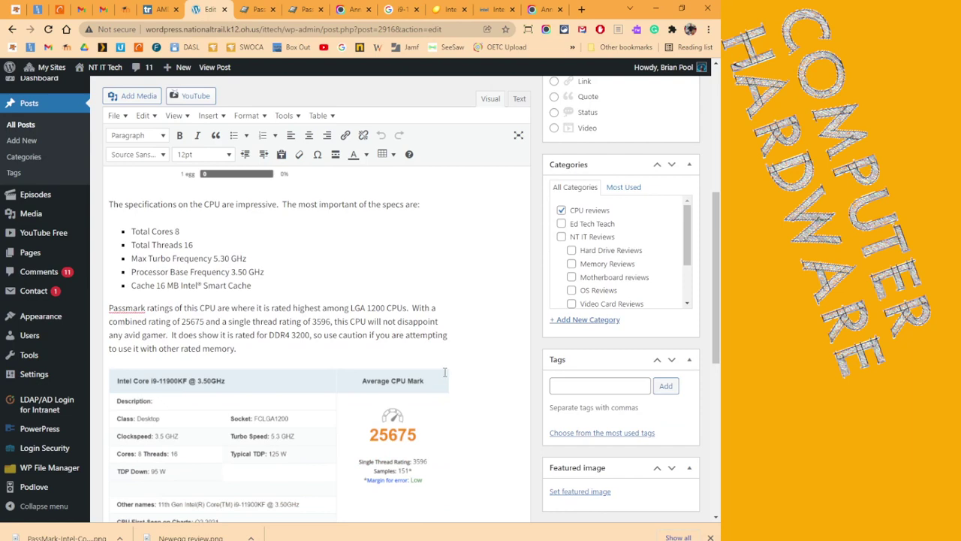
scroll(445, 372, "down", 1)
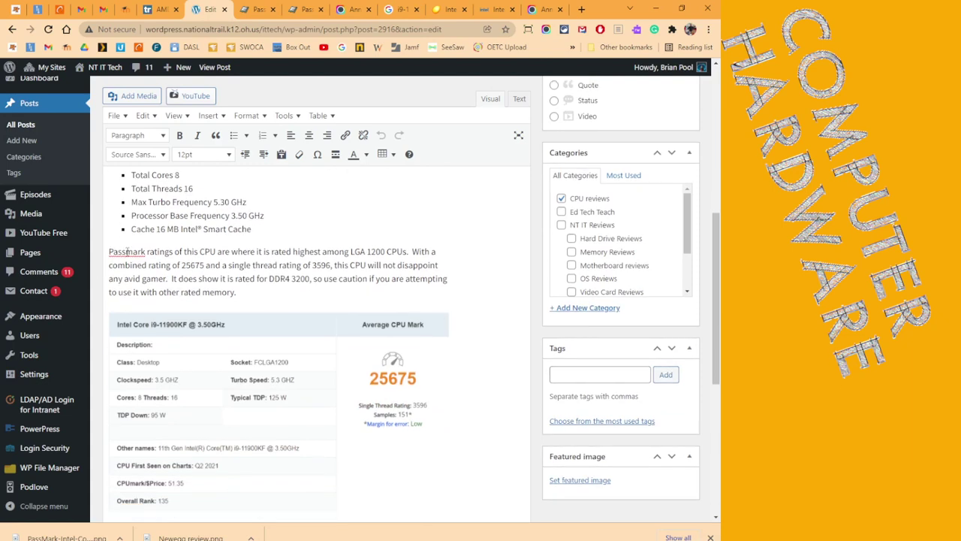
right_click(126, 251)
left_click(125, 252)
left_click(217, 251)
key("ctrl+Right")
type("great")
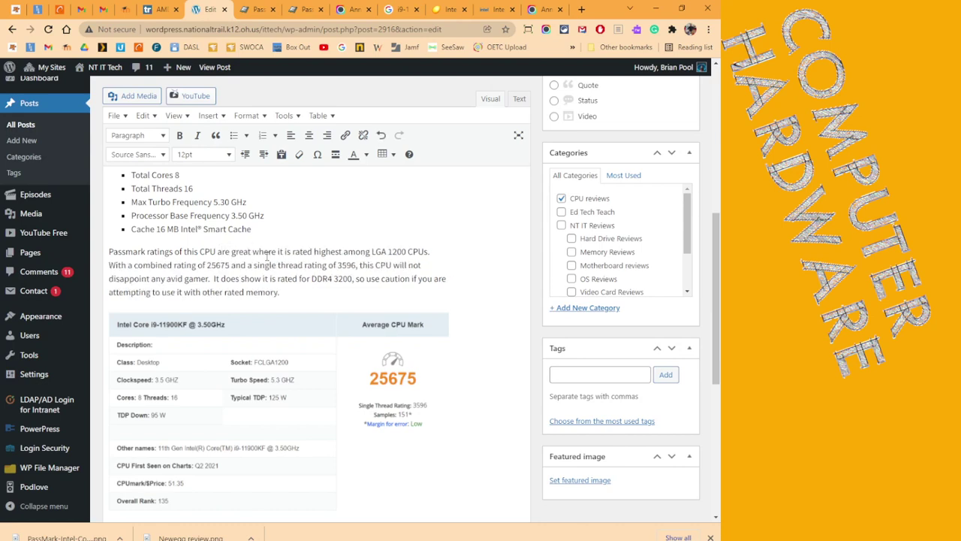
End the sentence after "great" with a period, delete "where" and begin the following sentence with "It is rated".
key("BackSpace")
type(".")
key("Delete")
key("Delete")
key("Delete")
key("Delete")
key("Delete")
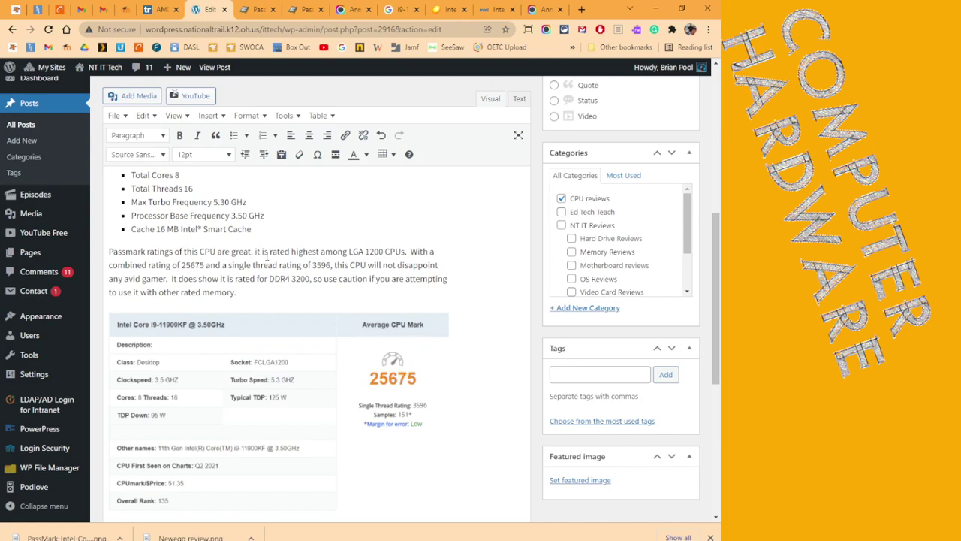
key("Delete")
type("I")
Insert "the" before "highest" and make "the highest among LGA 1200 CPUs" bold.
left_click(292, 251)
type("the")
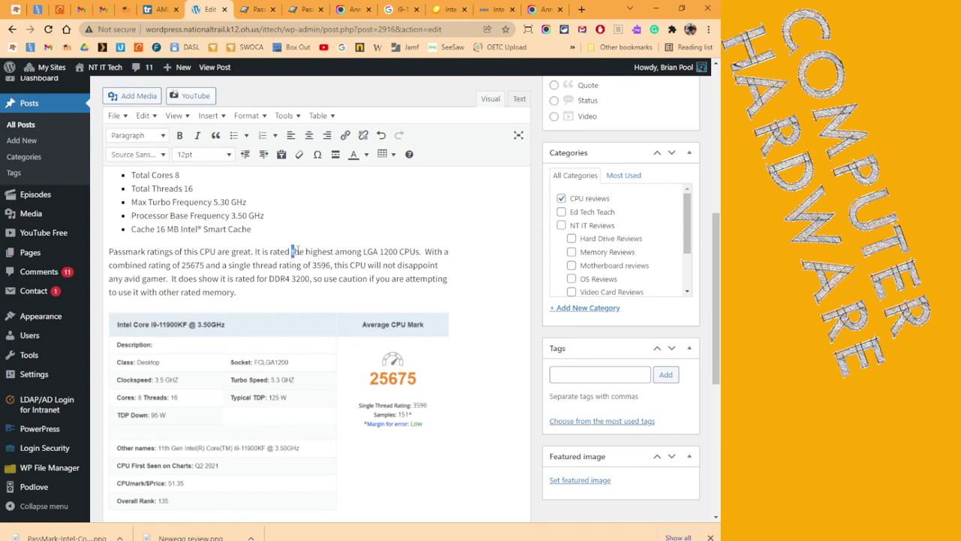
left_click_drag(292, 250, 419, 251)
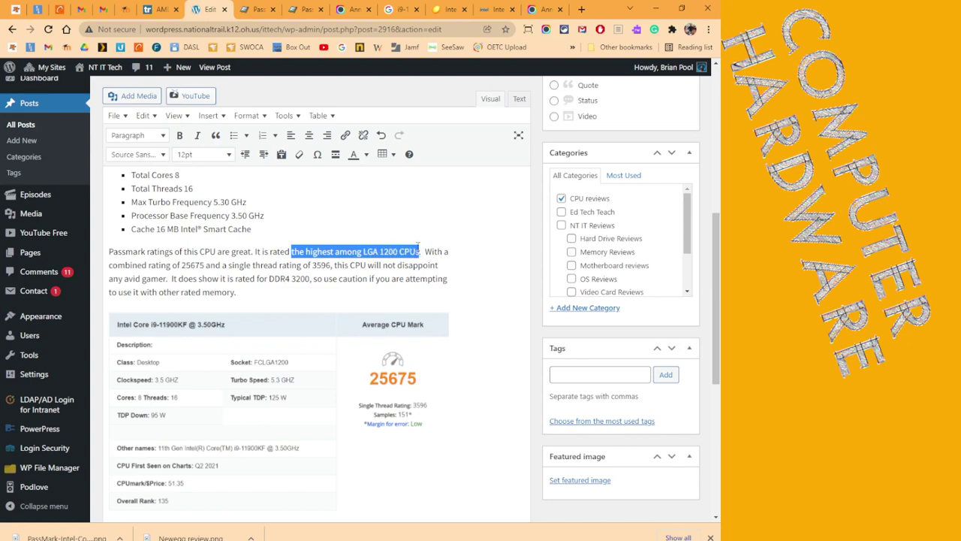
left_click(179, 135)
left_click(308, 219)
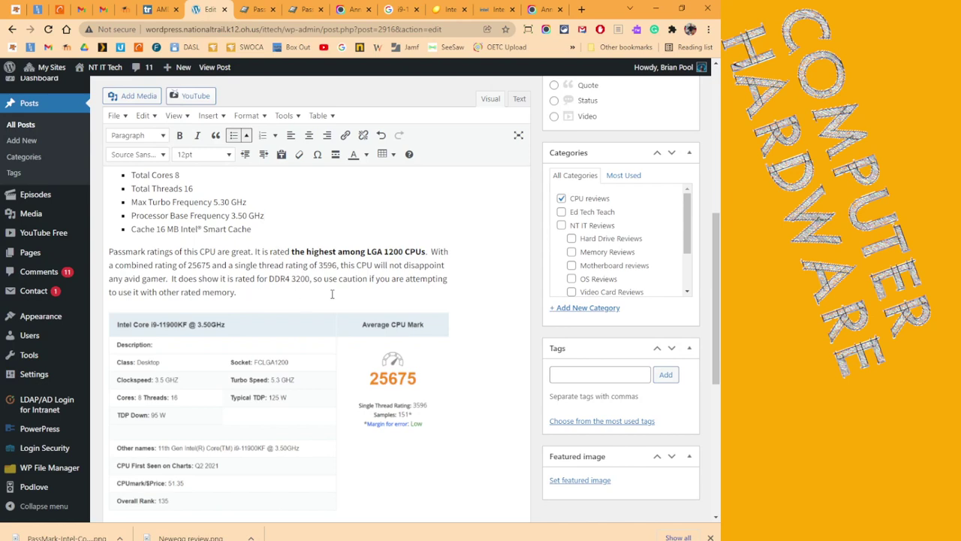
scroll(334, 300, "down", 3)
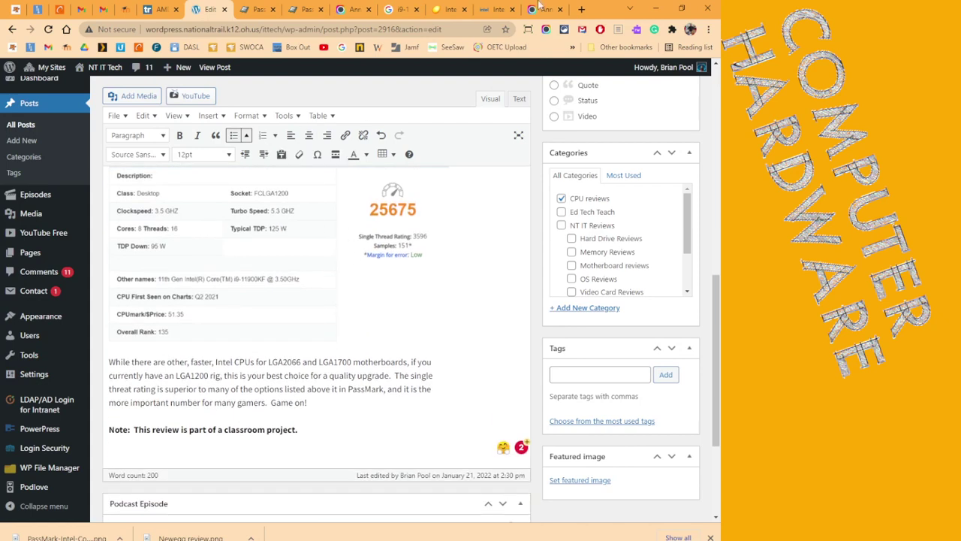
Find the EasyBib site in a new browser tab and start a website citation in its Citation Generator.
left_click(580, 11)
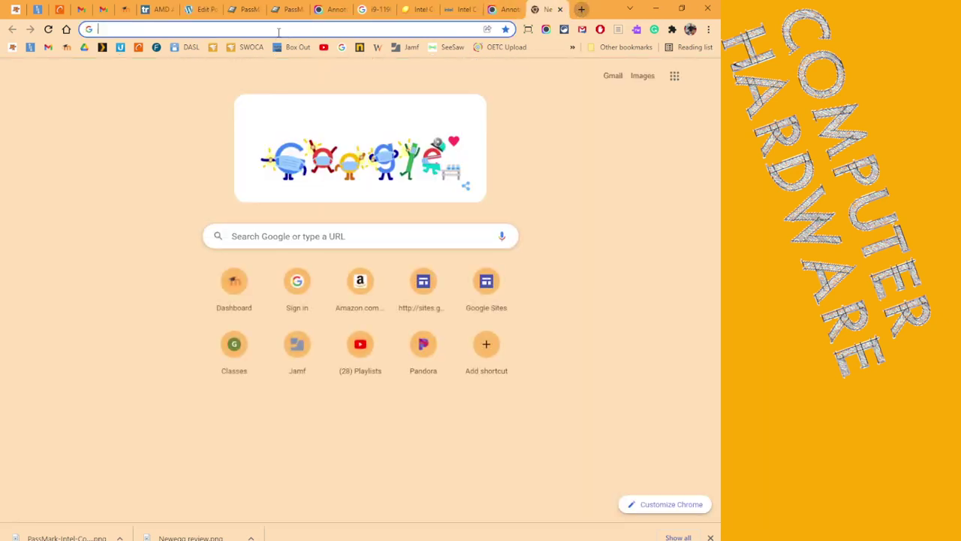
left_click(280, 31)
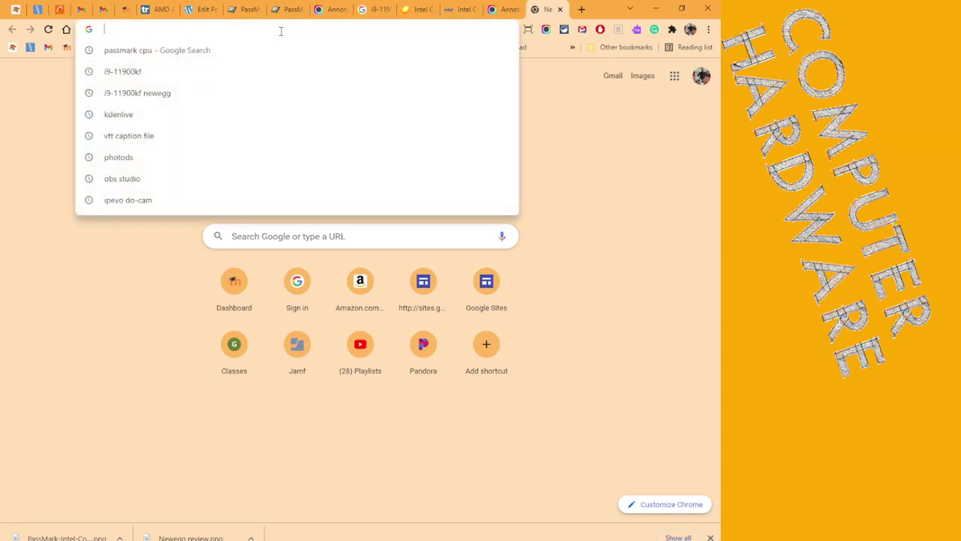
type("easyb")
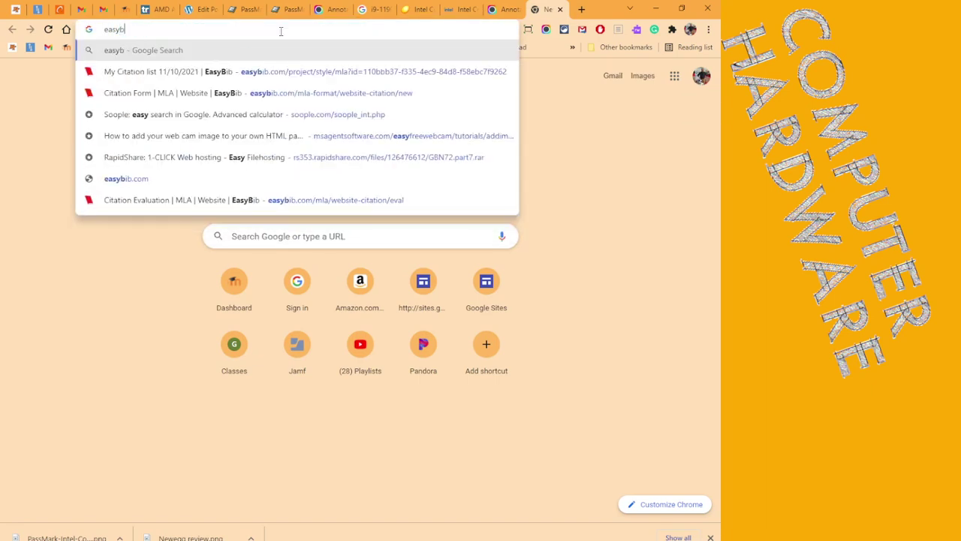
type("ib")
key("Return")
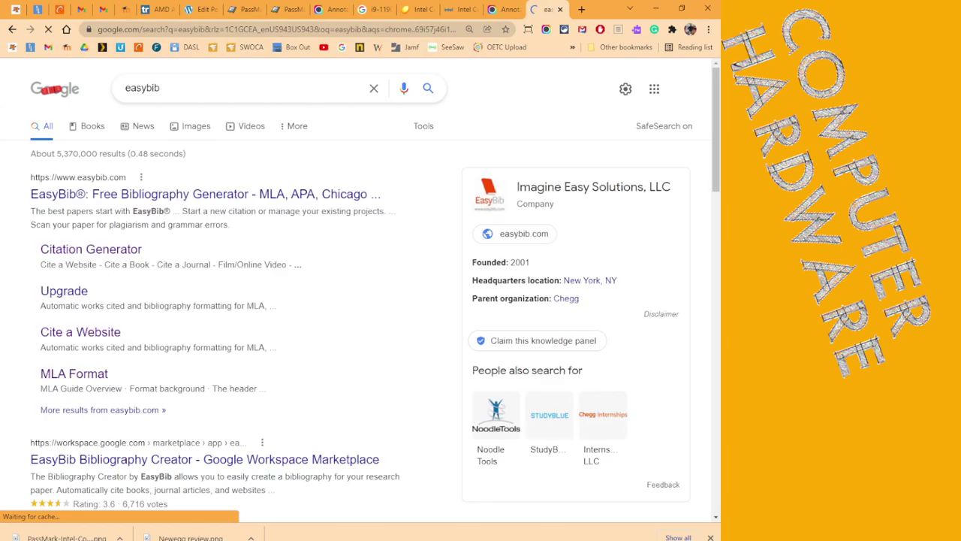
left_click(308, 196)
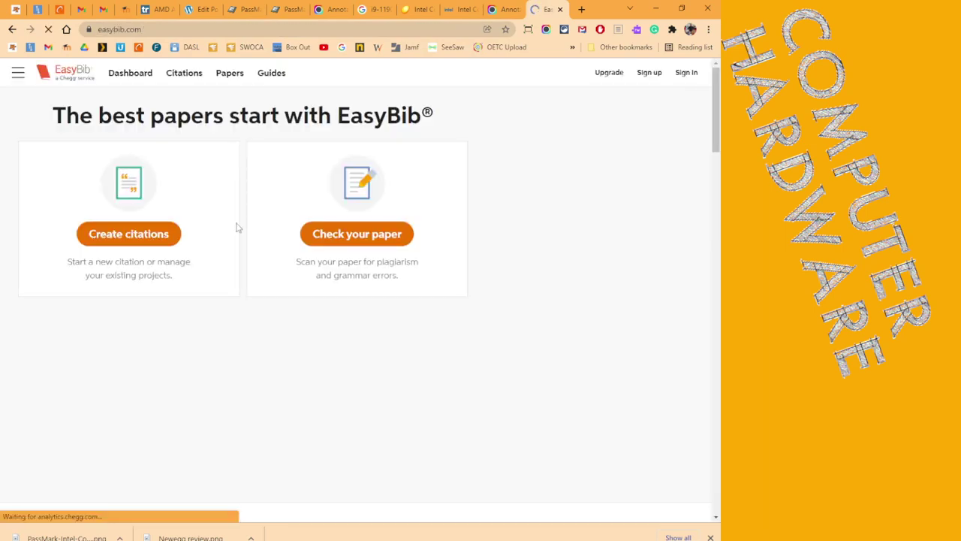
left_click(129, 236)
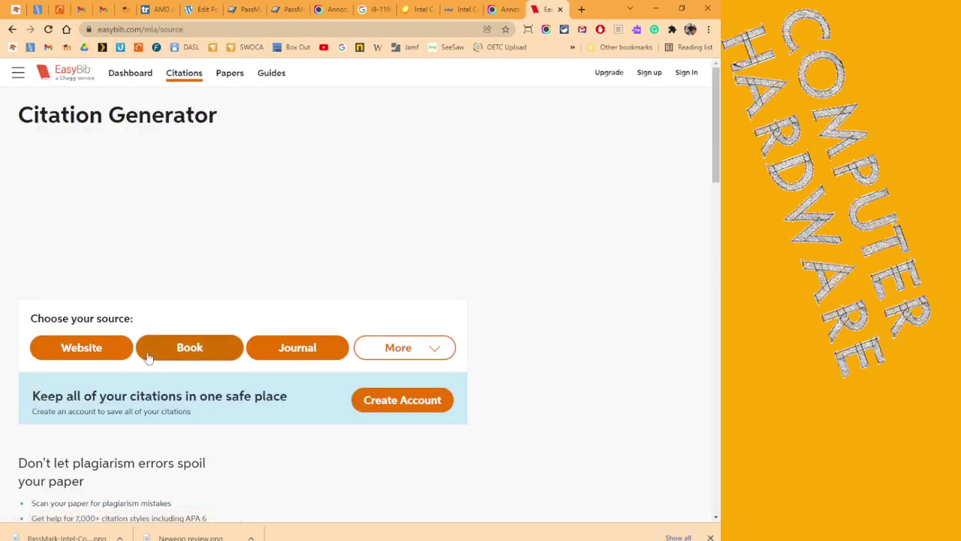
left_click(98, 353)
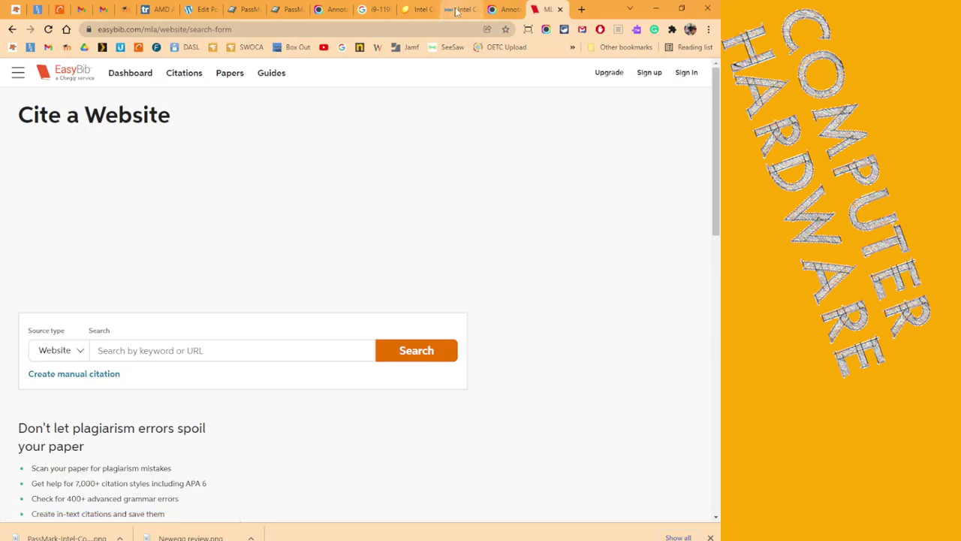
Copy the web address of Intel's i9-11900KF product specifications page and search for it as the EasyBib website source.
left_click(444, 12)
left_click(246, 30)
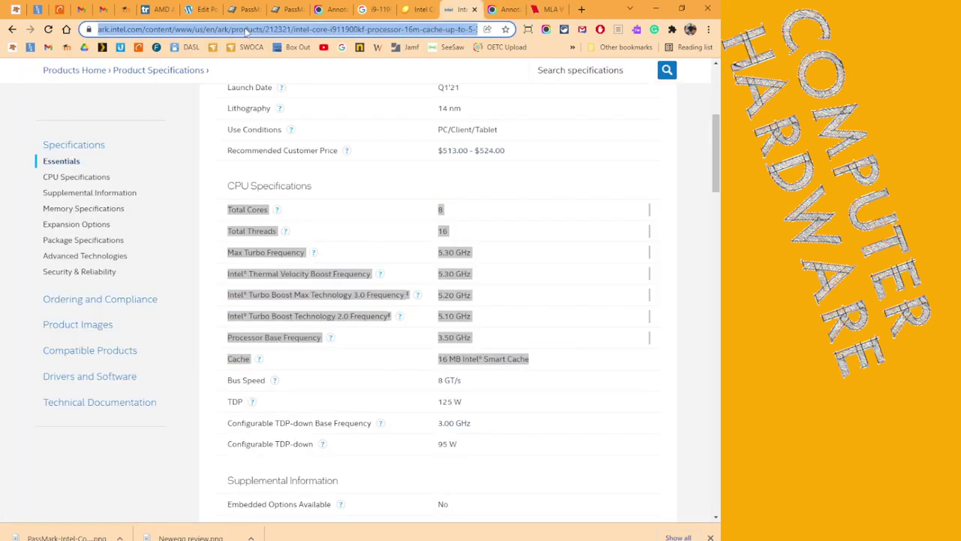
left_click(547, 9)
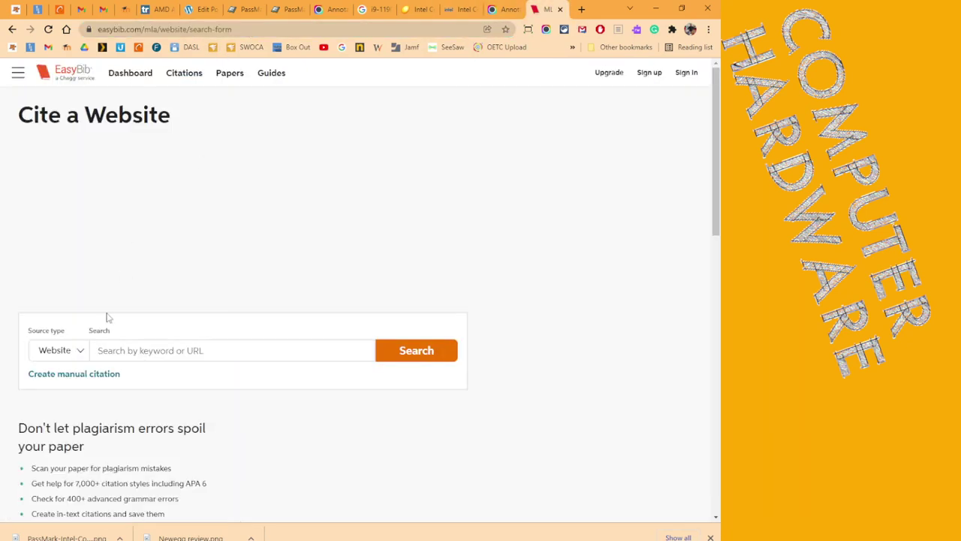
left_click(136, 359)
type("https://www.intel.com/content/www/us/en/products/sku/212321/intel-core-i911900kf-processor-16m-cache-up-to-5-30-ghz.html")
left_click(410, 352)
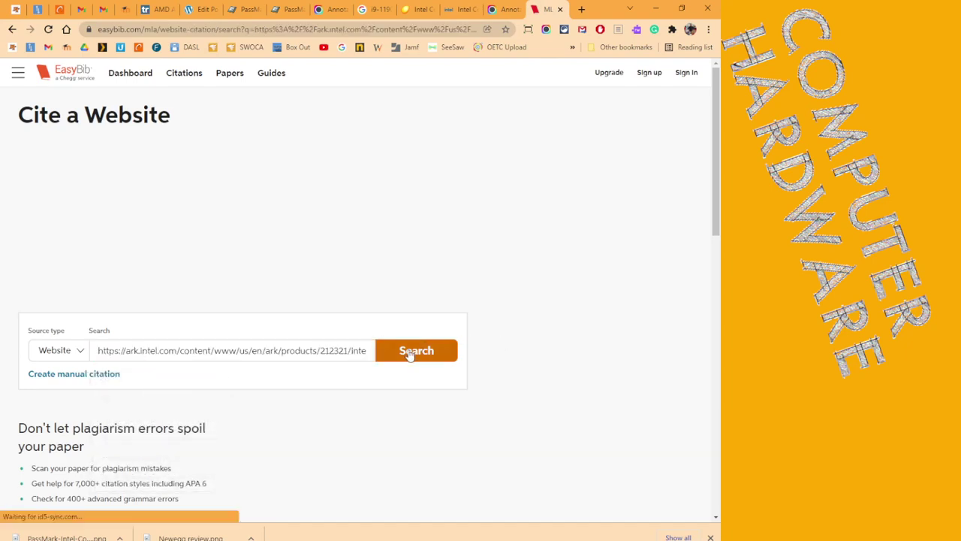
Cite the Intel Product Specifications result and continue past the review information to the website details form.
scroll(423, 302, "down", 3)
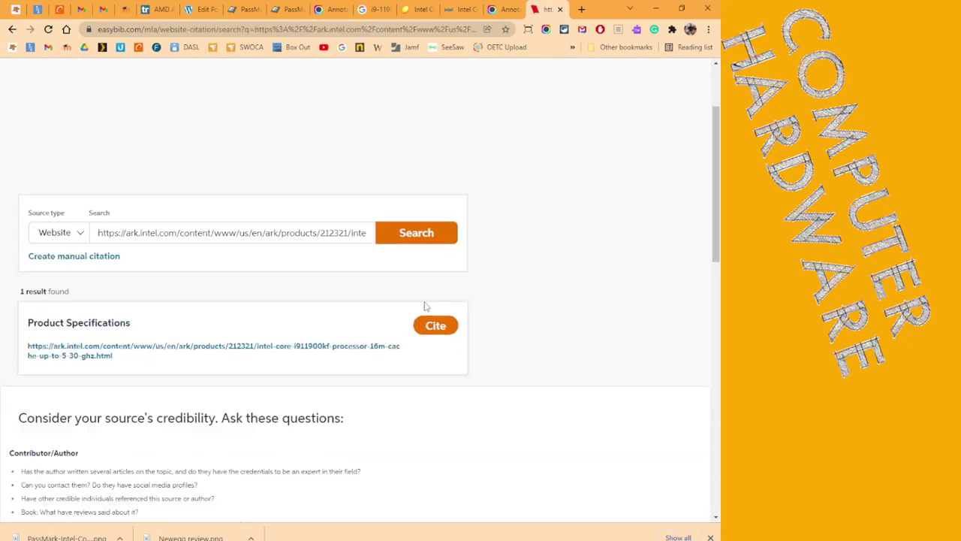
left_click(443, 222)
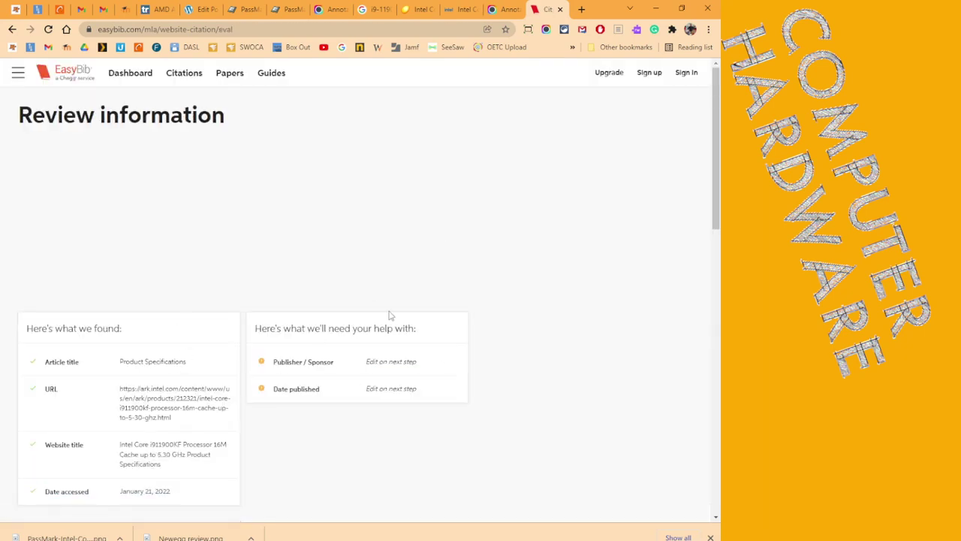
scroll(389, 316, "down", 3)
left_click(244, 329)
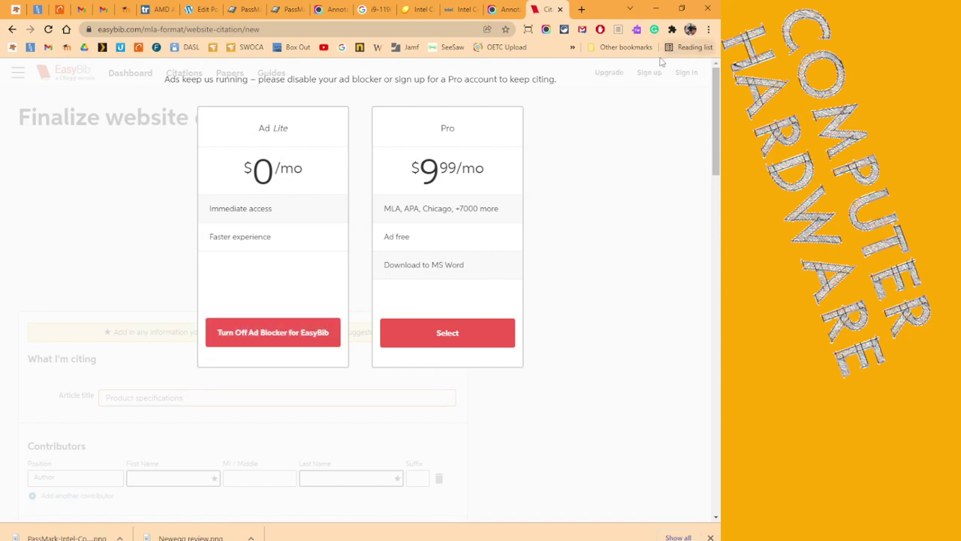
Pause AdBlock once for easybib.com and reload the citation page.
left_click(600, 29)
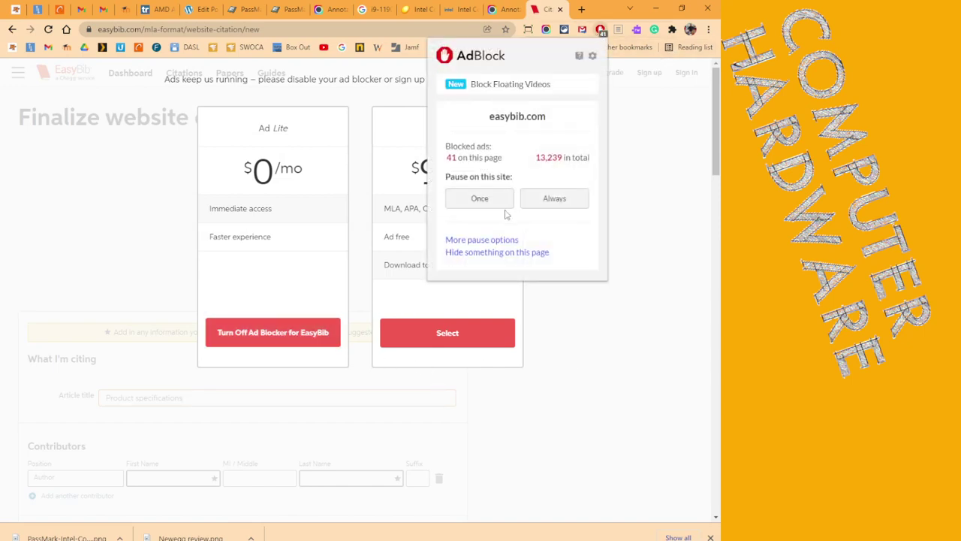
left_click(484, 199)
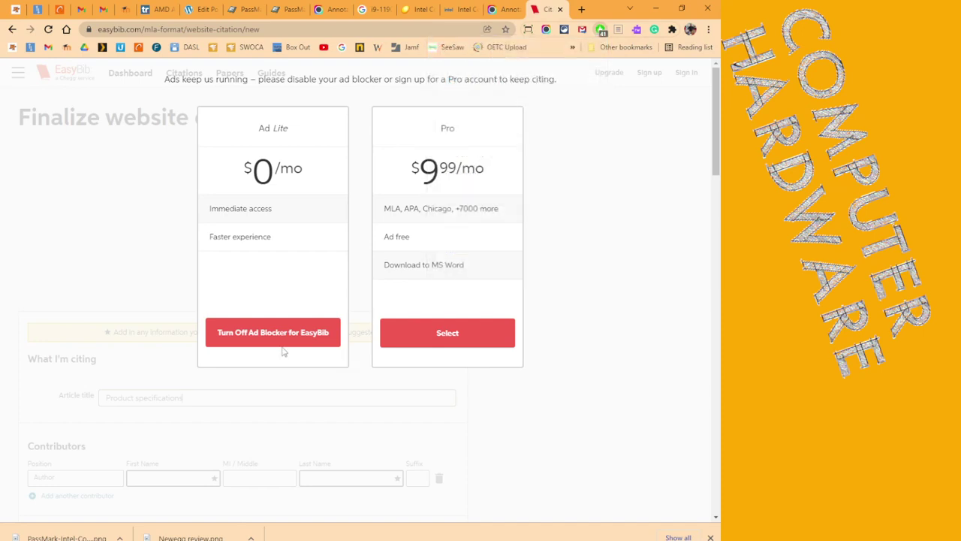
left_click(49, 30)
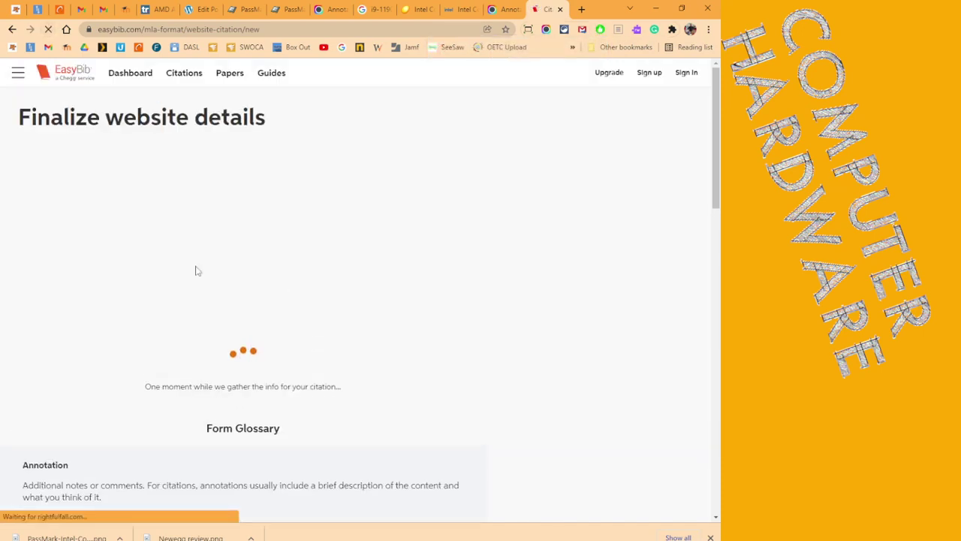
Complete the Intel citation with the prefilled website details and check its entry in the citation list.
scroll(287, 276, "down", 3)
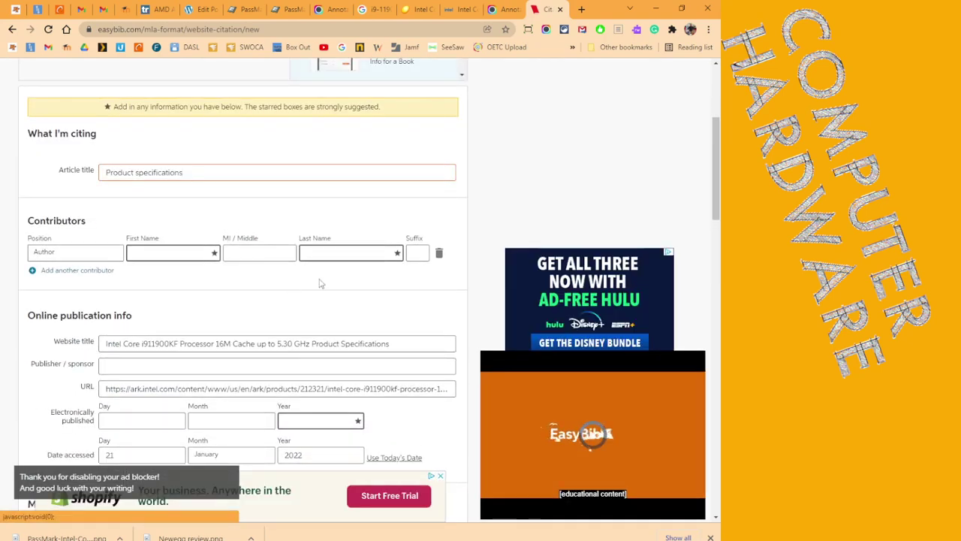
scroll(354, 260, "down", 3)
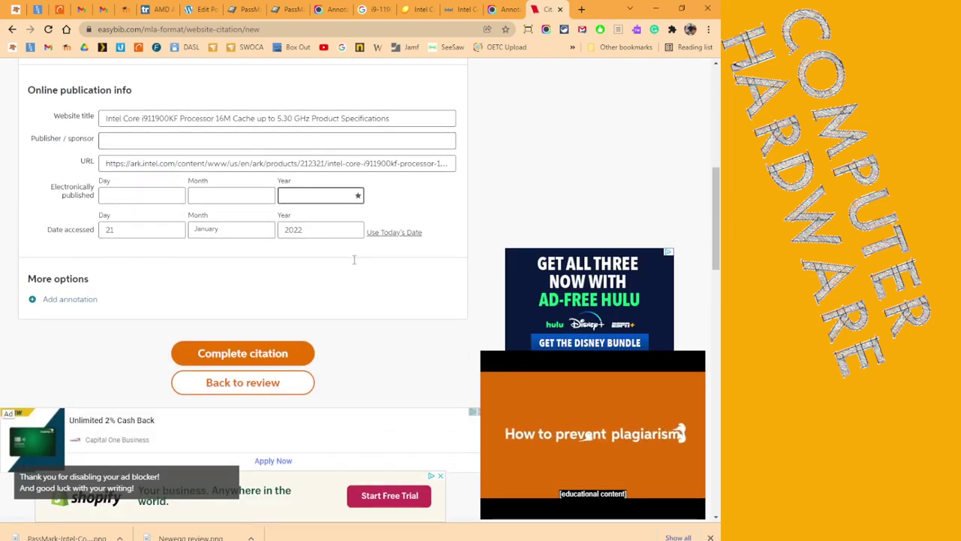
left_click(240, 351)
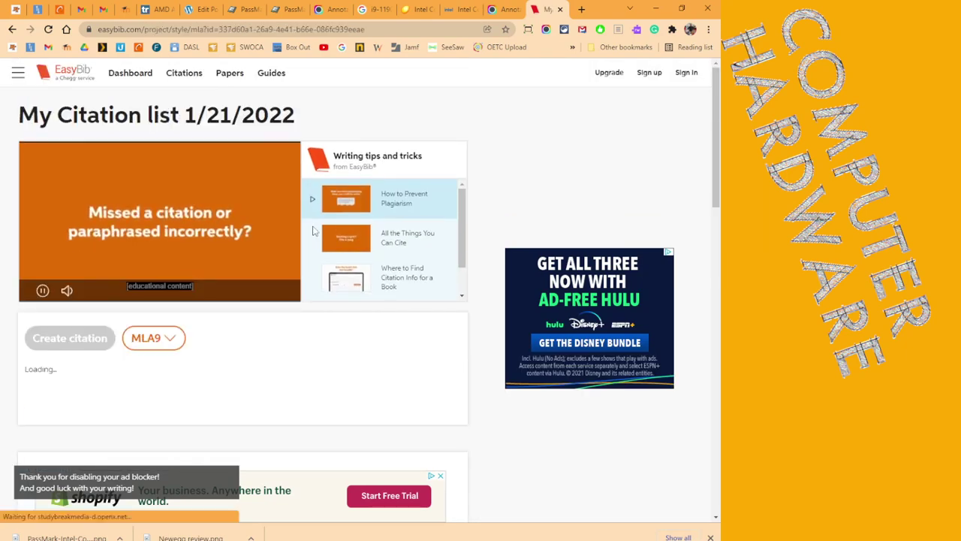
scroll(188, 319, "down", 2)
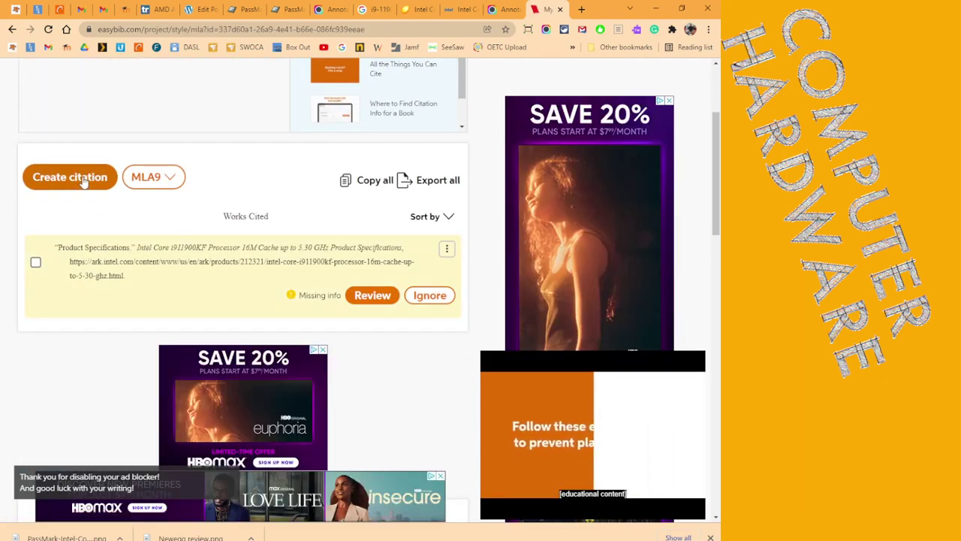
Start another website citation and search for the copied web address of Newegg's Core i9-11900KF product page.
scroll(82, 178, "up", 2)
left_click(69, 345)
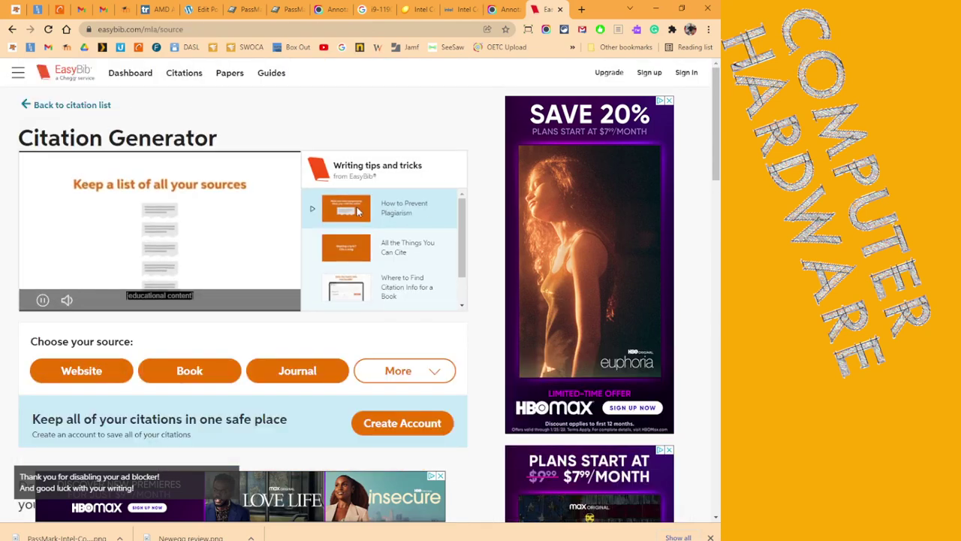
left_click(71, 380)
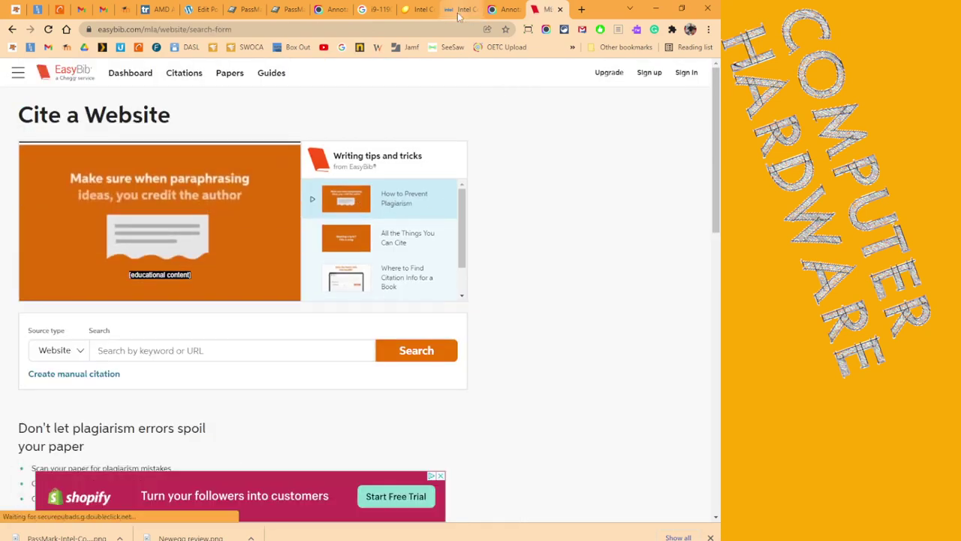
left_click(407, 10)
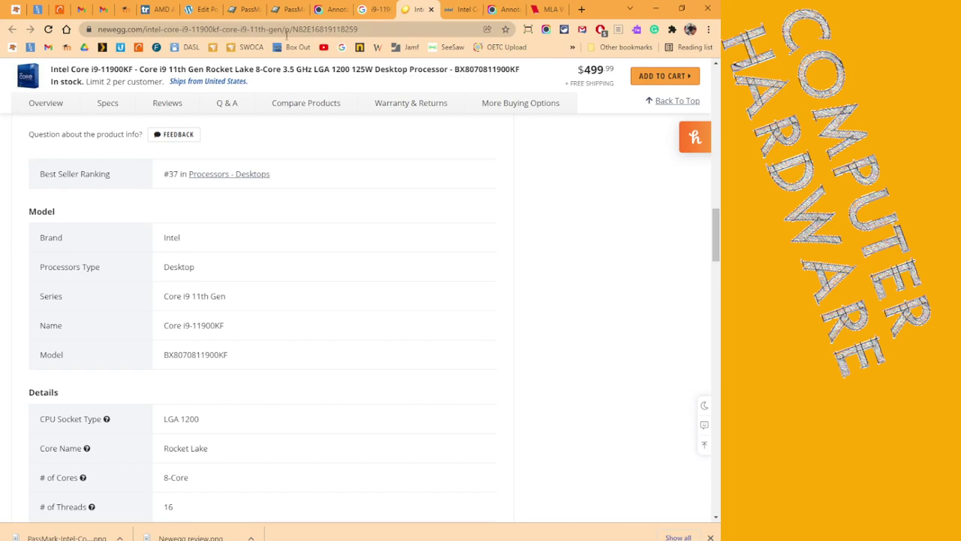
left_click(370, 27)
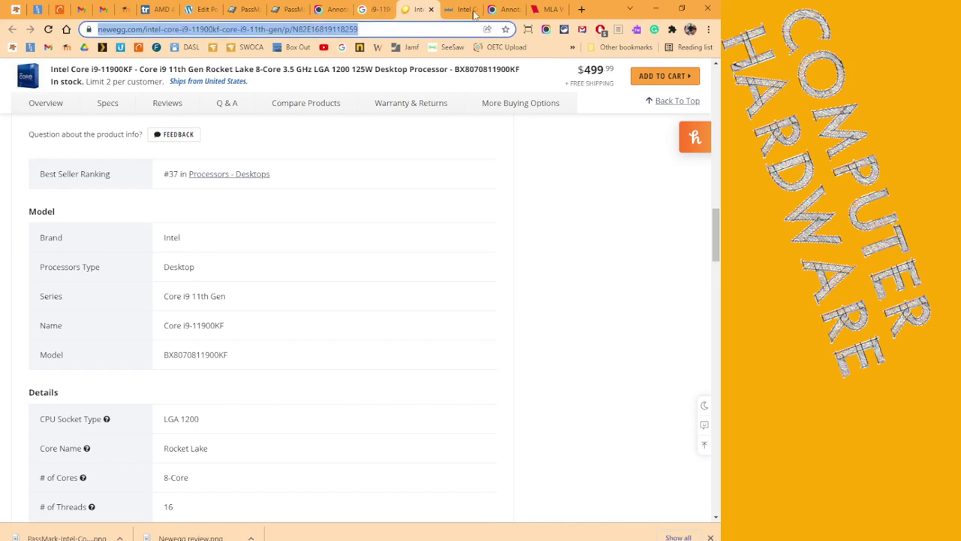
left_click(551, 9)
left_click(182, 351)
key("ctrl+v")
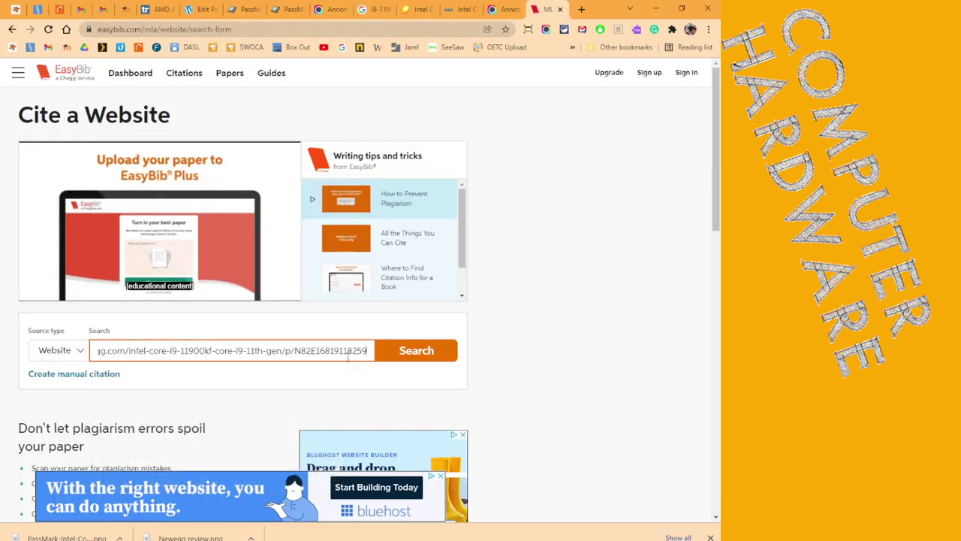
left_click(401, 356)
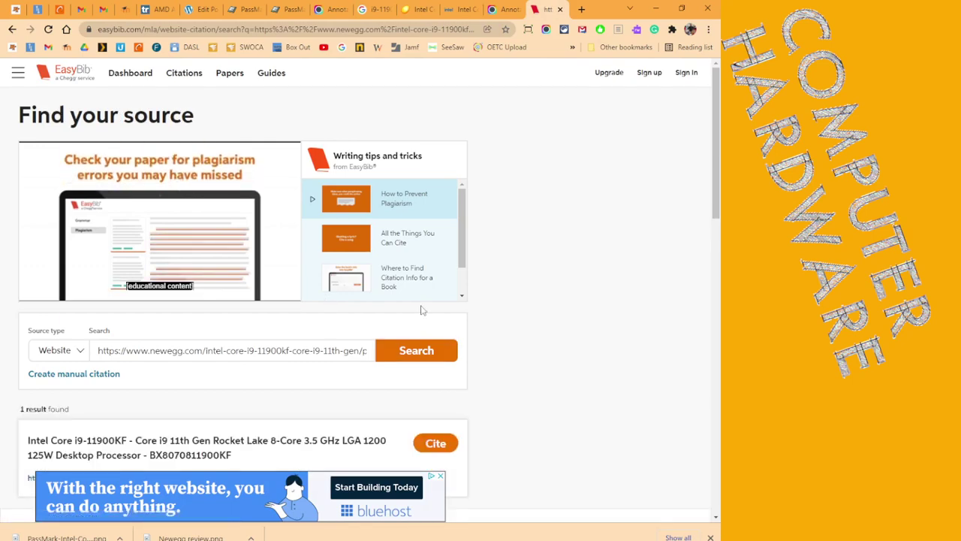
Cite the Newegg processor result and continue past the review information to the website details form.
scroll(423, 309, "down", 2)
left_click(438, 329)
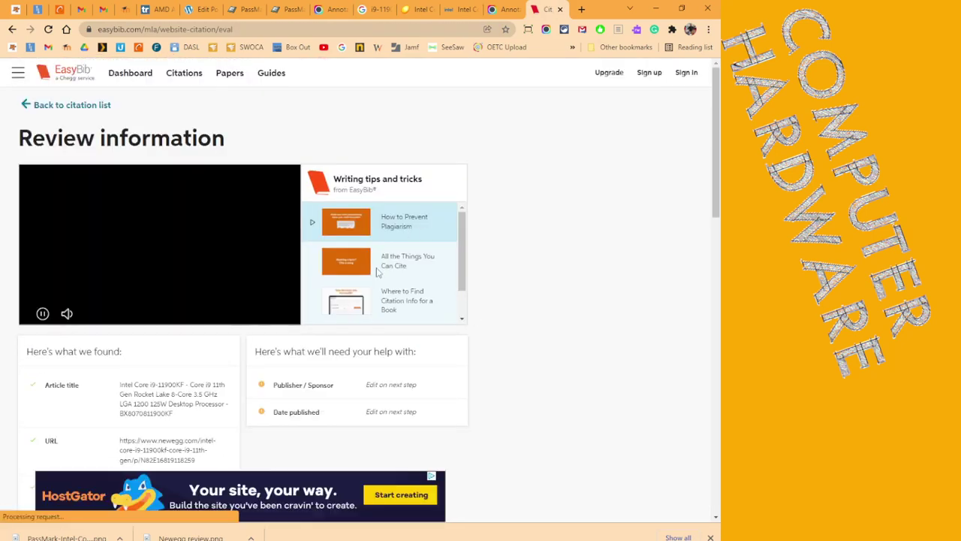
scroll(492, 292, "down", 2)
scroll(491, 292, "down", 2)
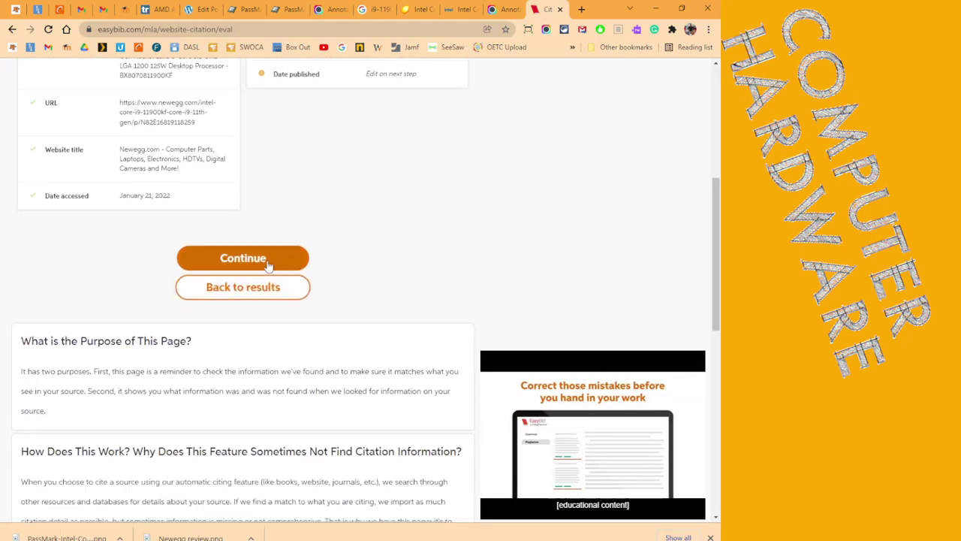
left_click(263, 259)
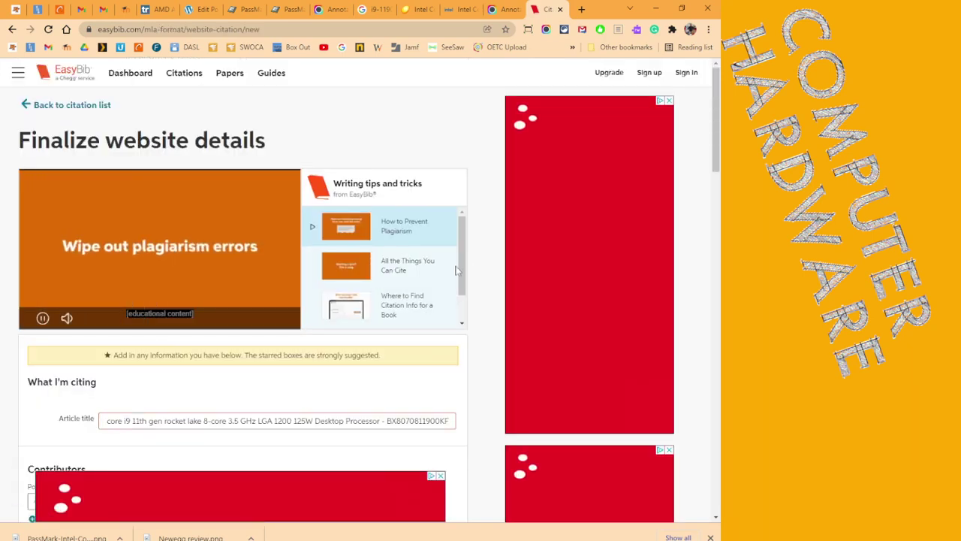
Enter "NewEgg" as the author's last name in the Newegg citation details.
scroll(457, 272, "down", 2)
scroll(478, 338, "down", 2)
scroll(471, 345, "down", 2)
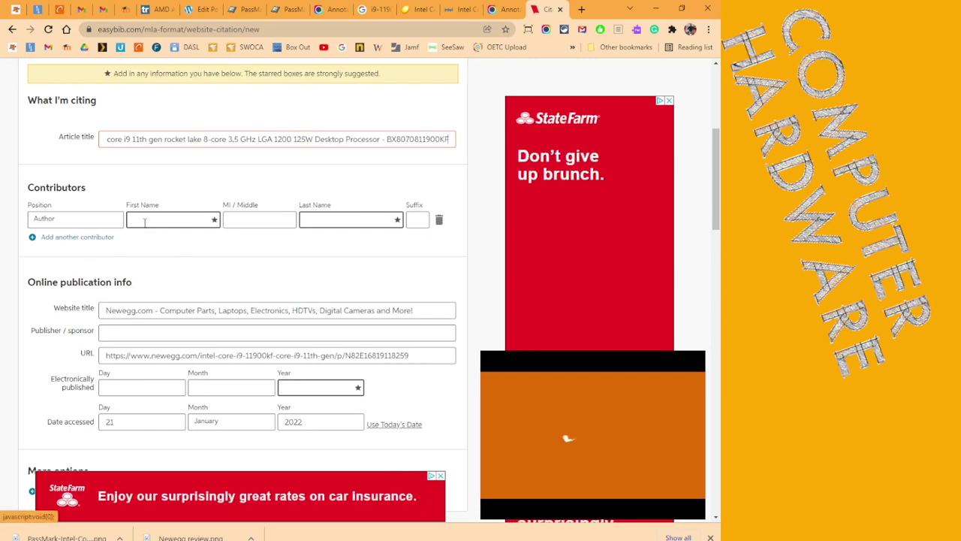
left_click(309, 221)
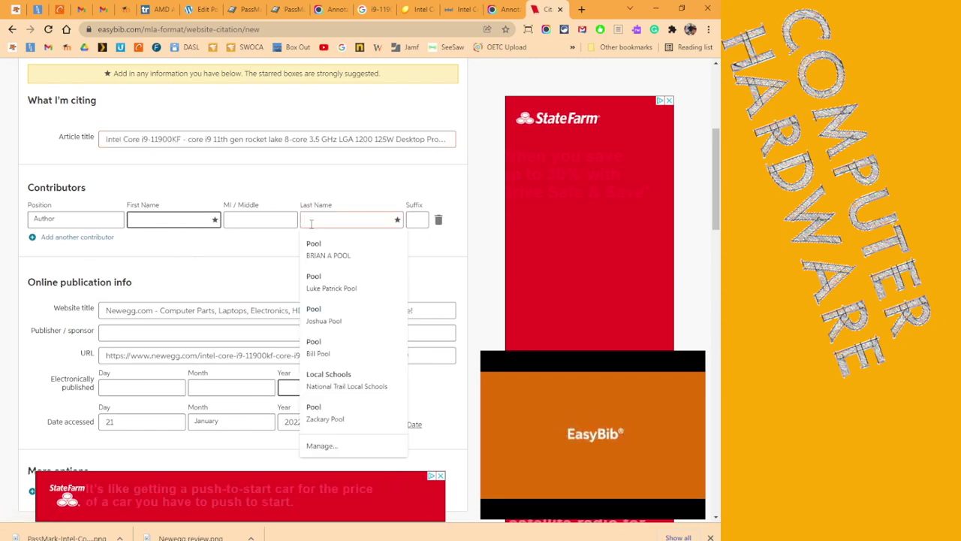
type("NewEgg")
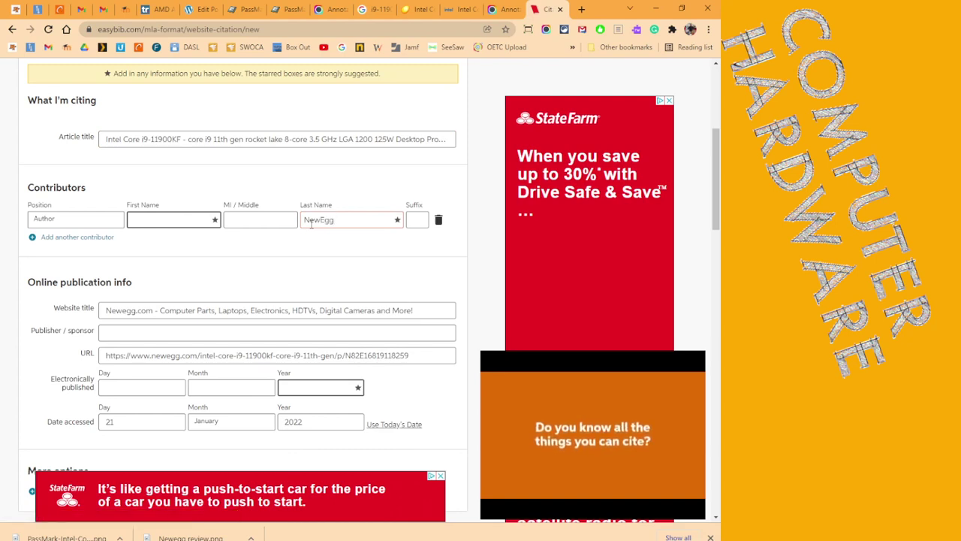
scroll(392, 244, "down", 2)
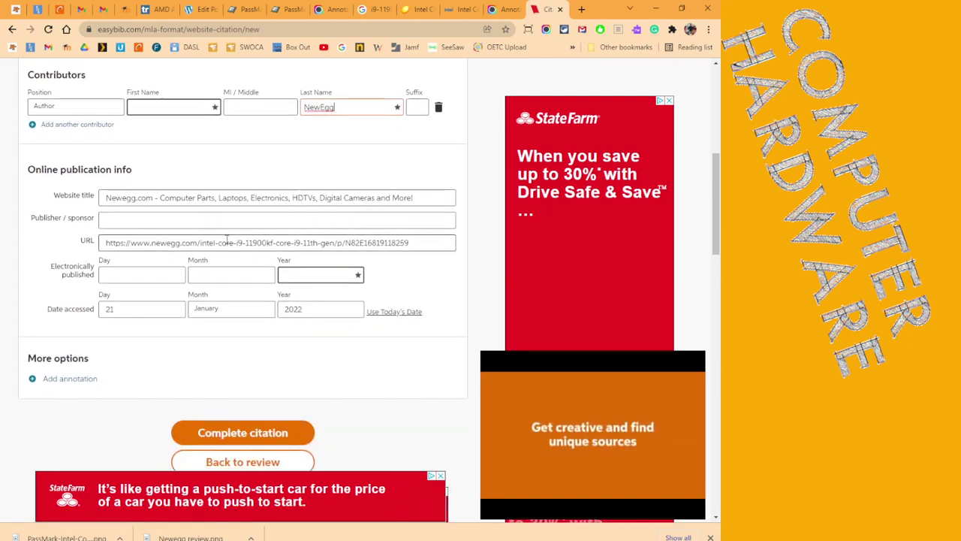
Switch to the WordPress review post and copy "Intel Core i9-11900KF" from its title.
left_click(194, 11)
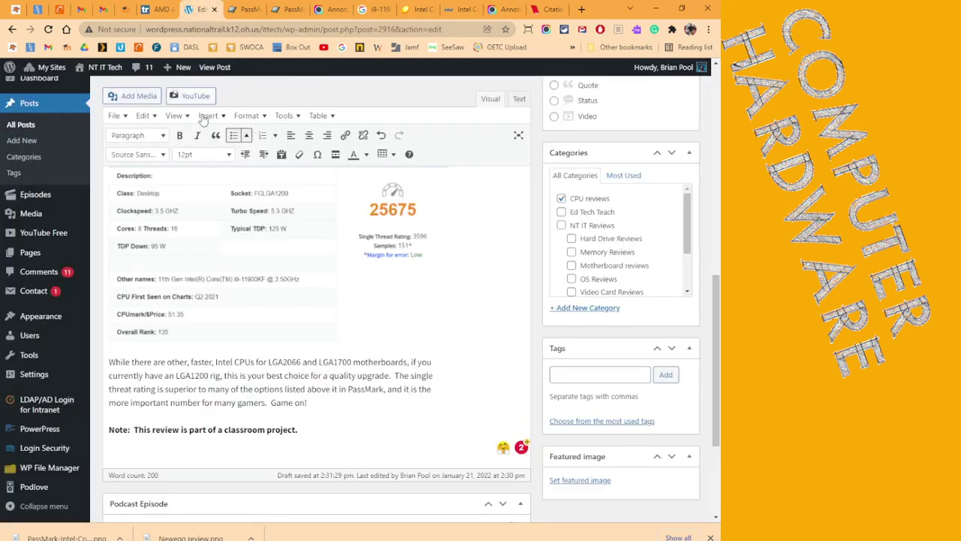
scroll(214, 163, "up", 4)
scroll(218, 158, "up", 4)
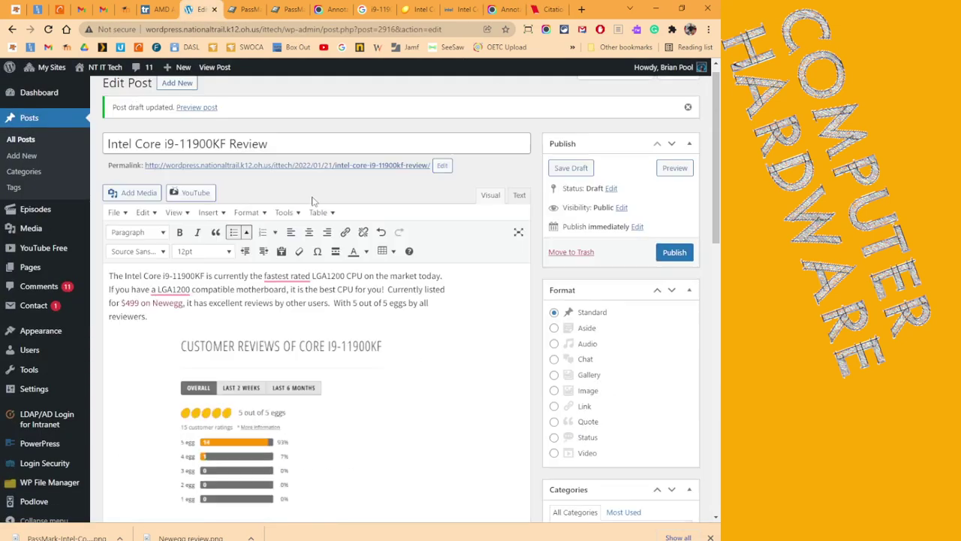
left_click_drag(225, 156, 109, 156)
key("ctrl+c")
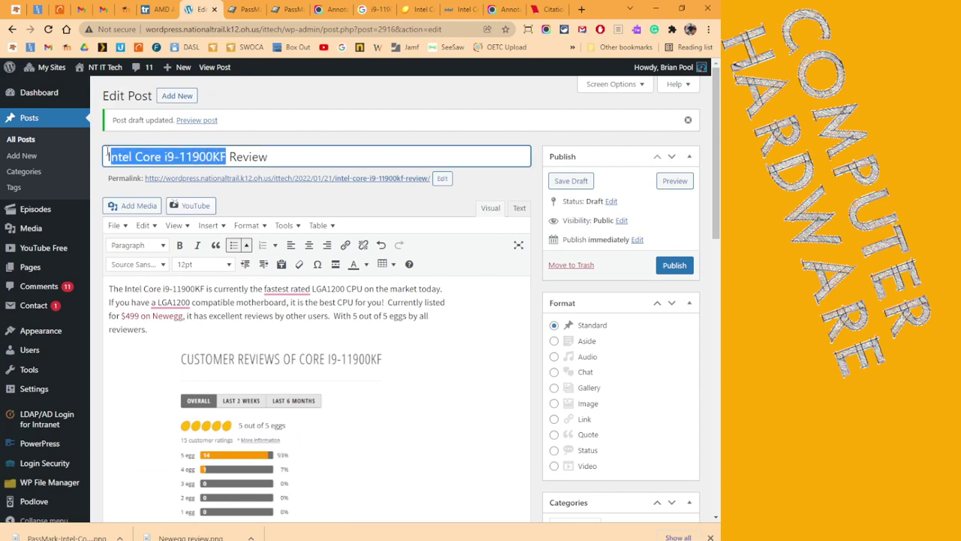
Back in EasyBib, replace the text after "Newegg.com -" in the website title with the copied "Intel Core i9-11900KF".
left_click(547, 9)
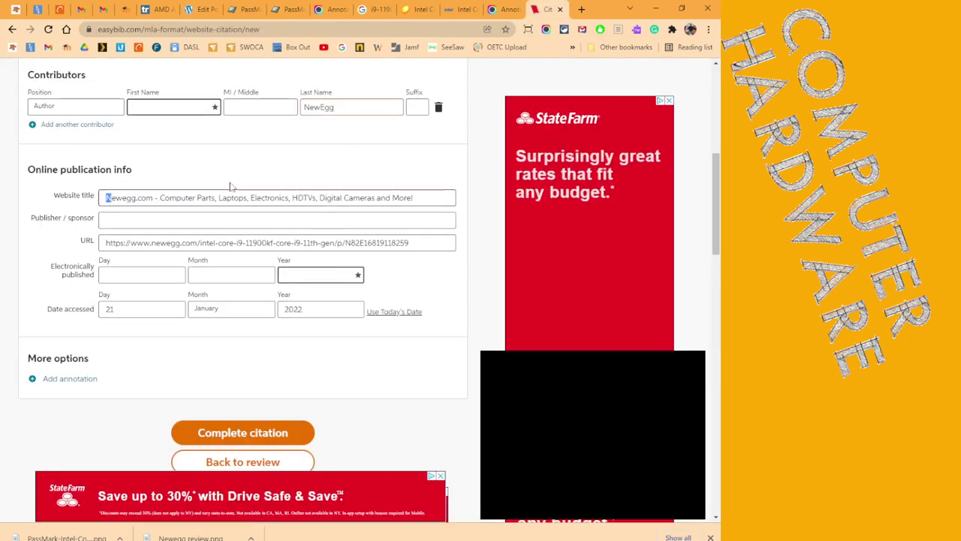
left_click_drag(106, 197, 248, 198)
left_click(194, 198)
left_click_drag(160, 197, 436, 199)
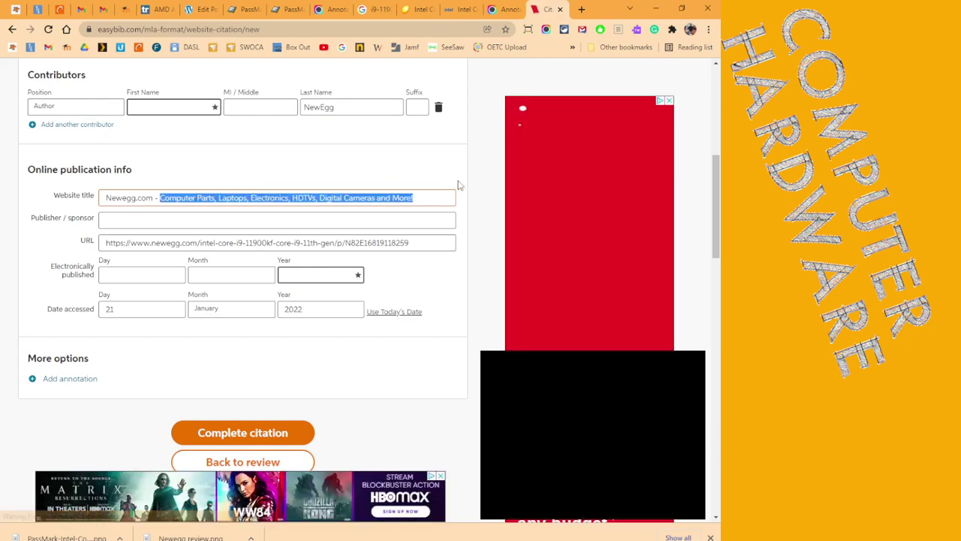
key("ctrl+v")
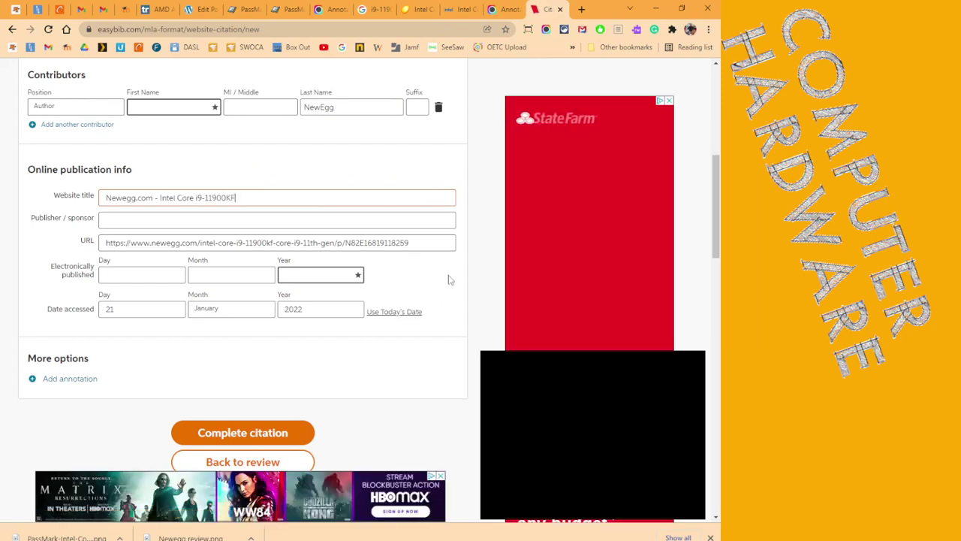
Complete the Newegg citation and ignore the missing information flagged on its entry in the citation list.
left_click(227, 432)
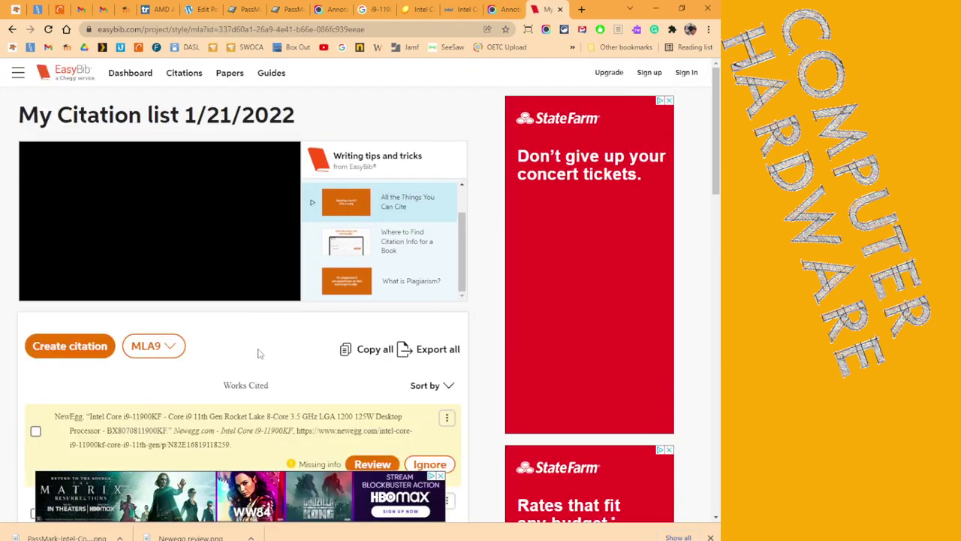
scroll(258, 352, "down", 2)
mouse_move(554, 402)
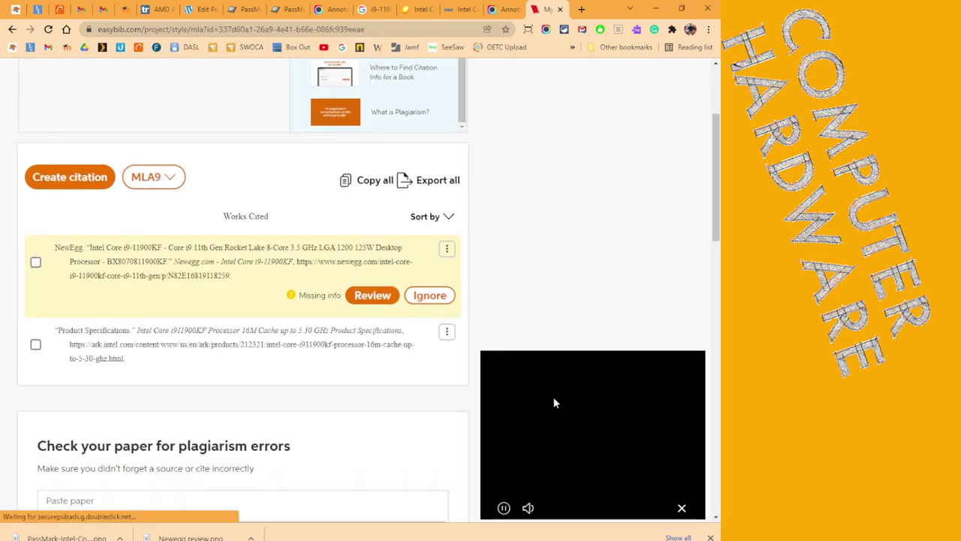
left_click(430, 298)
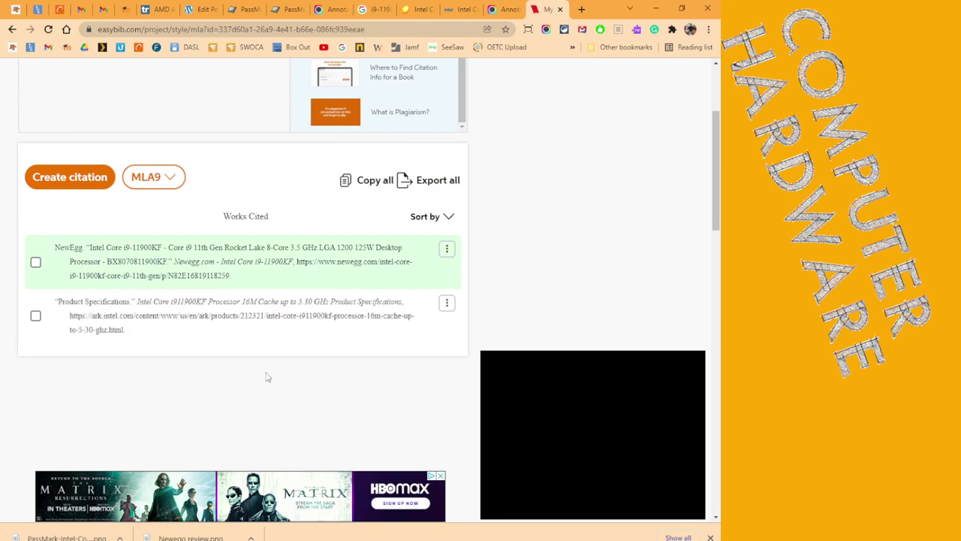
mouse_move(146, 324)
Export the whole citation list as a Microsoft Word document to the Deleteme folder and open it.
left_click(433, 185)
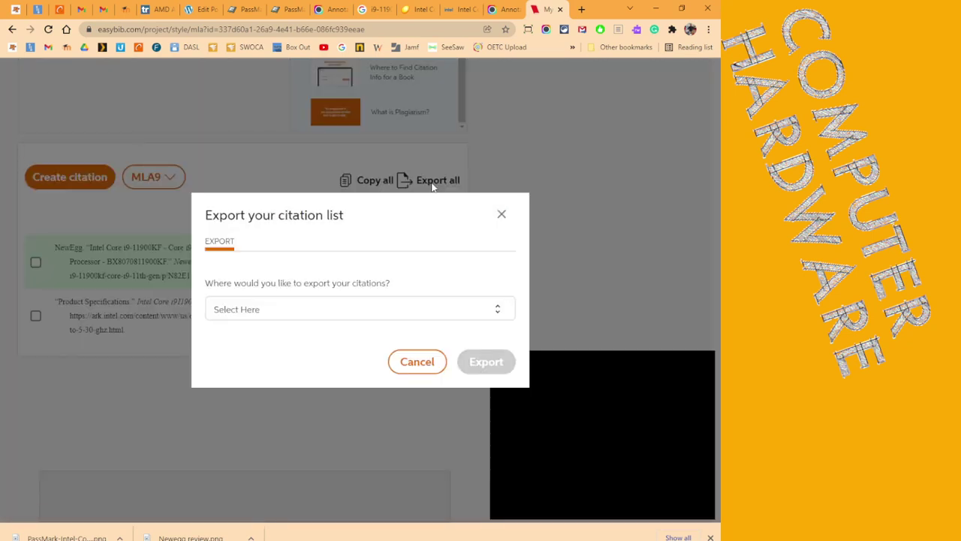
left_click(359, 311)
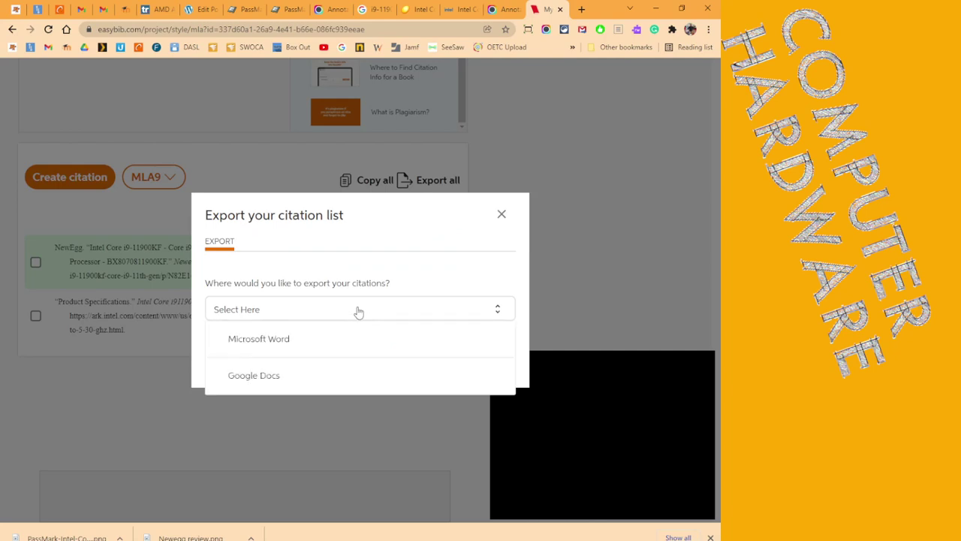
left_click(313, 339)
left_click(493, 361)
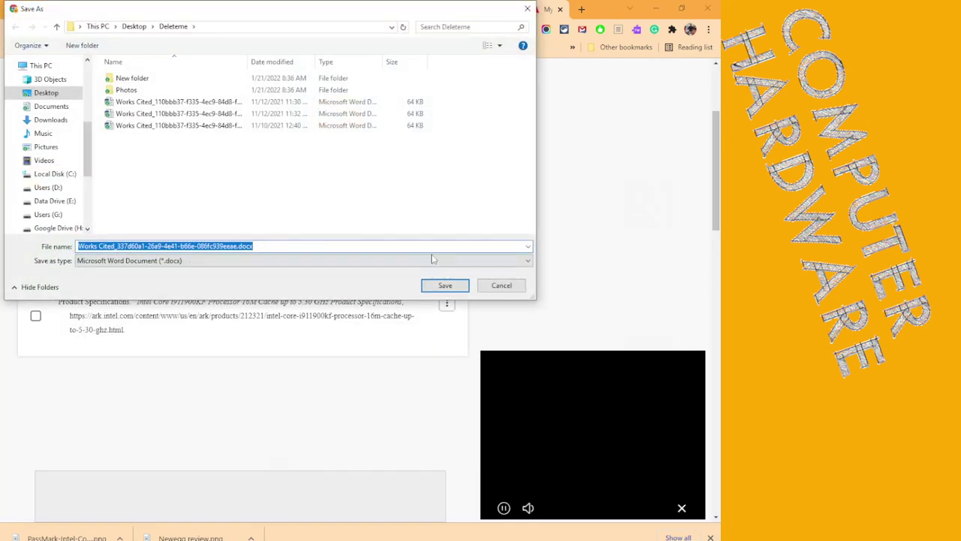
left_click(444, 286)
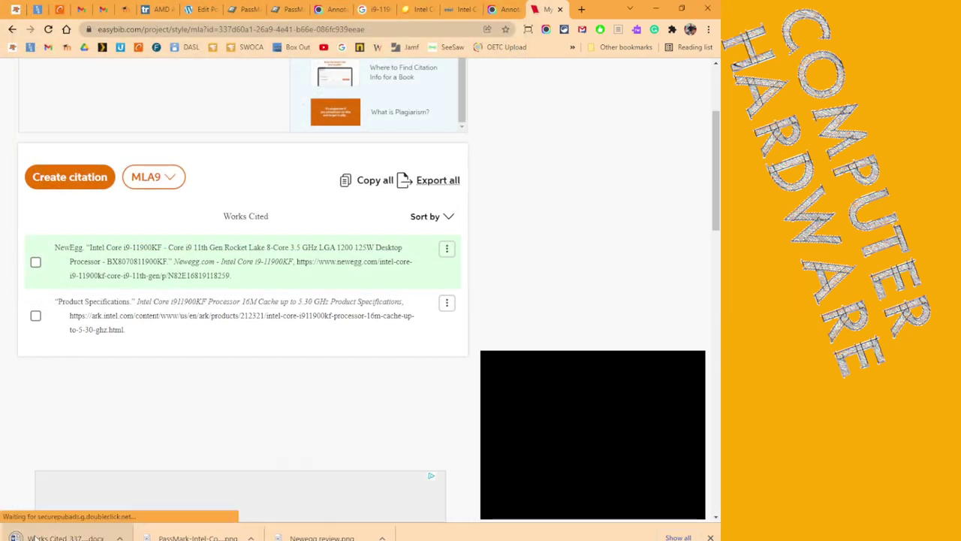
left_click(34, 538)
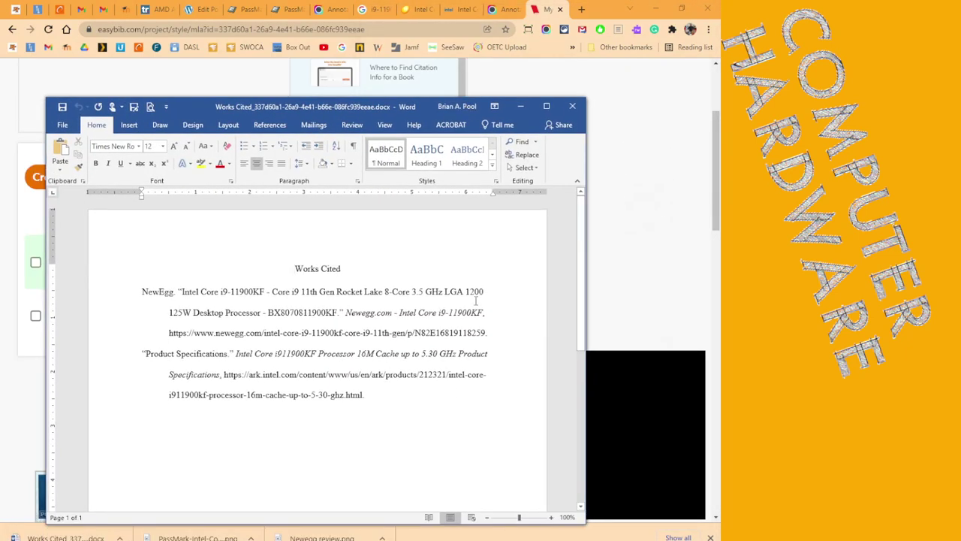
Copy both works cited entries from the Word document and paste them below the classroom project note in the WordPress post.
left_click_drag(392, 395, 90, 294)
key("ctrl+c")
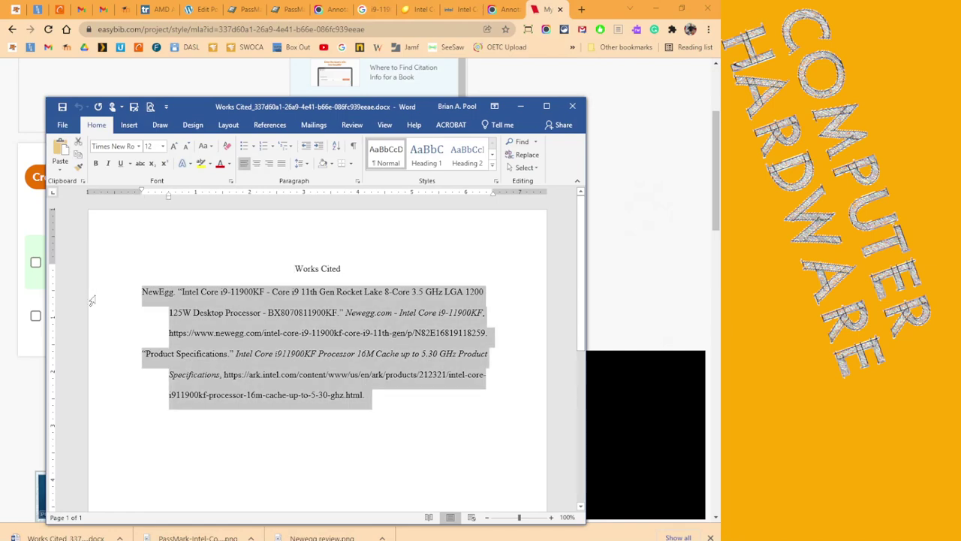
left_click(201, 9)
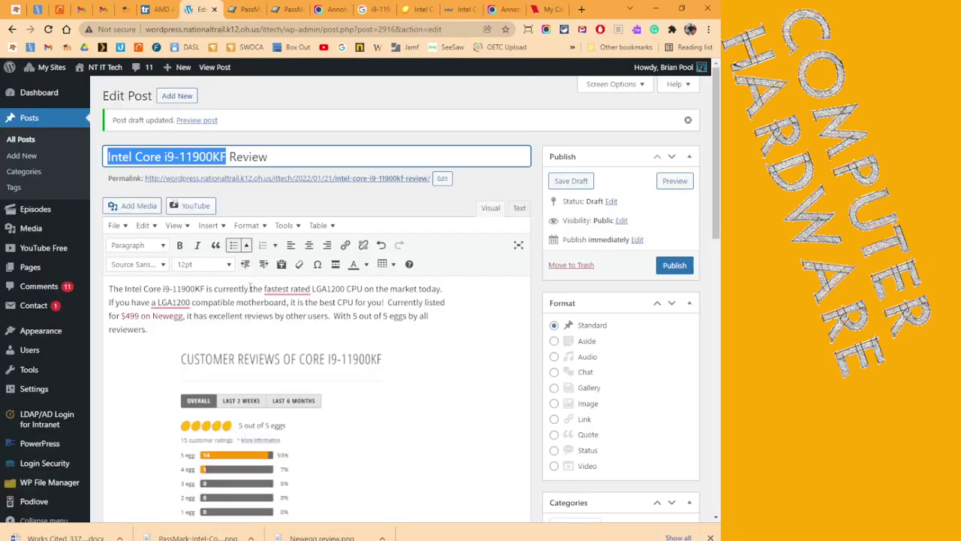
scroll(250, 288, "down", 15)
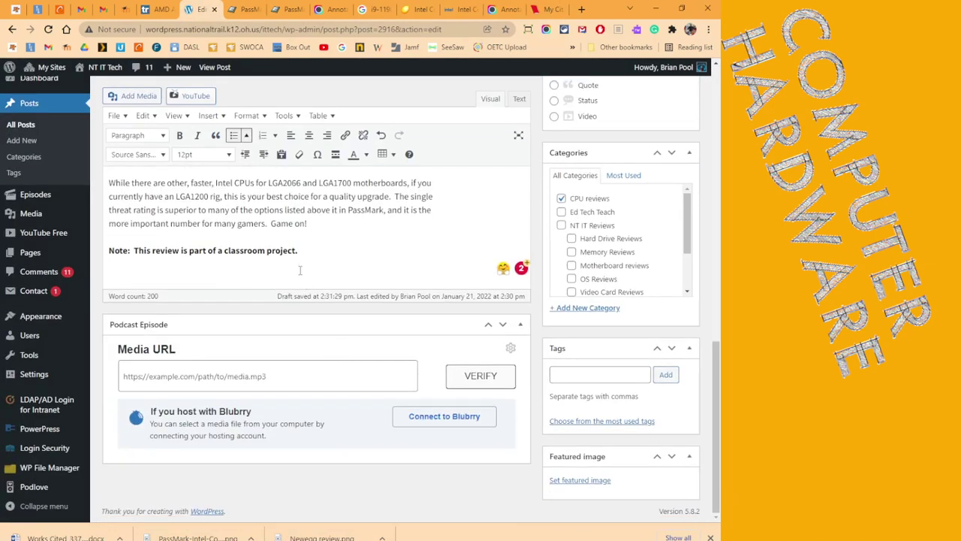
left_click(300, 269)
key("Return")
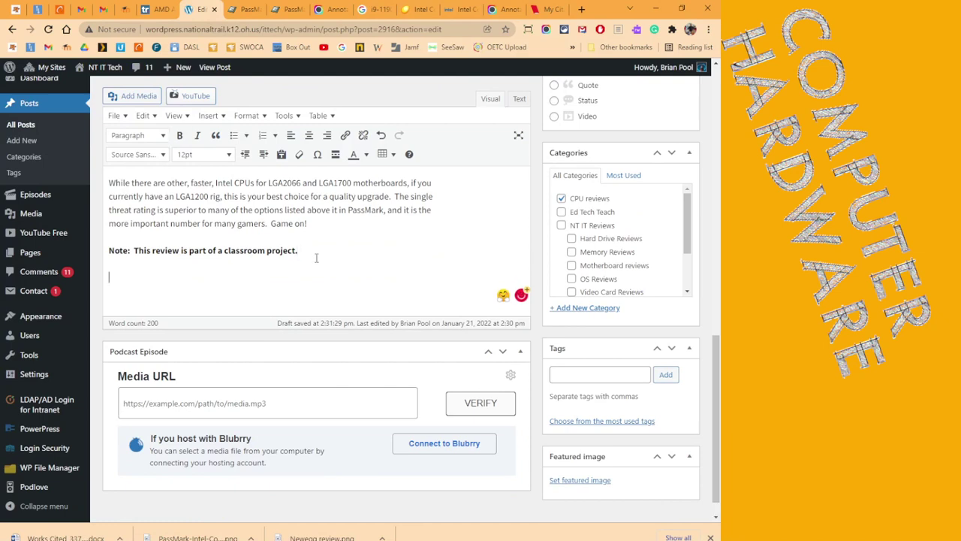
key("ctrl+v")
mouse_move(88, 340)
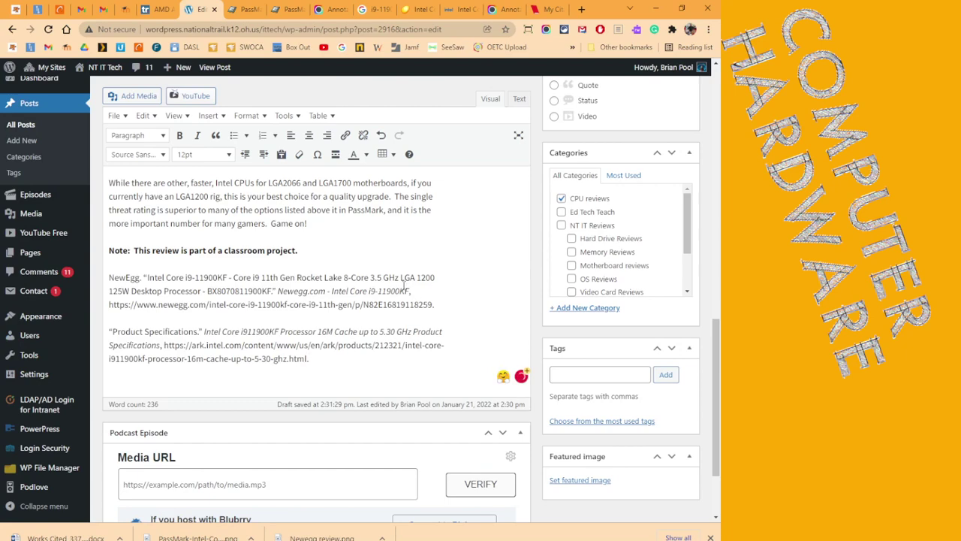
Look over the pasted post and compare it with the instructions of the Ch 5 - CPU Blog Post assignment in Moodle.
scroll(404, 285, "up", 3)
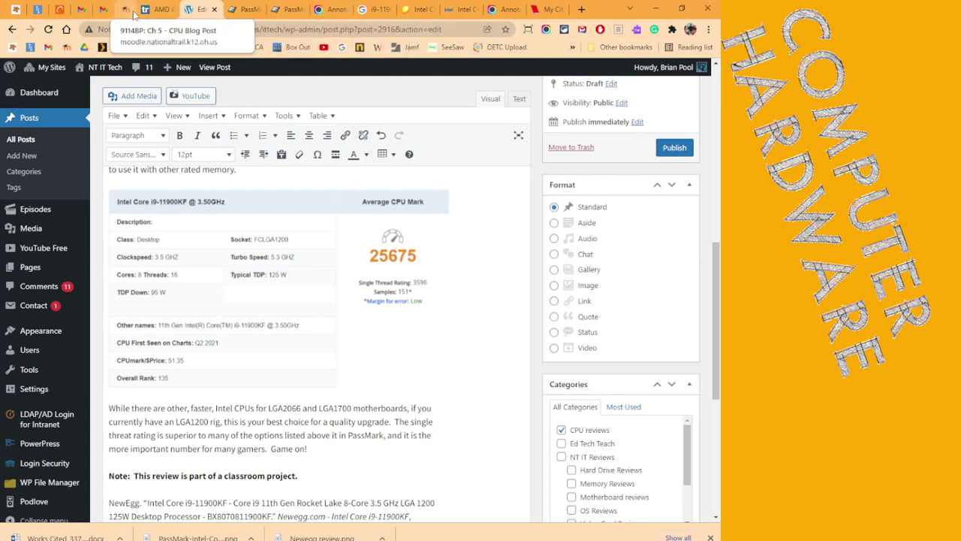
left_click(129, 9)
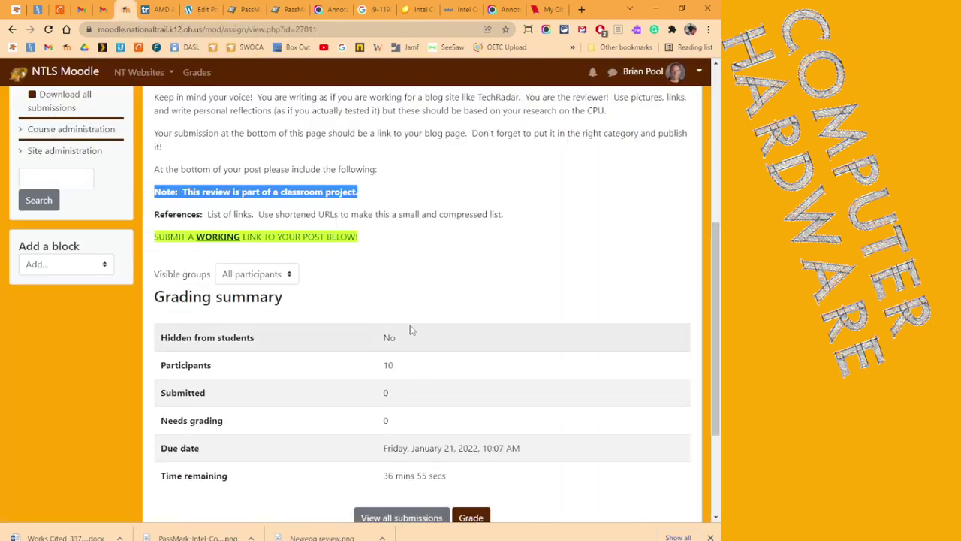
scroll(411, 329, "up", 5)
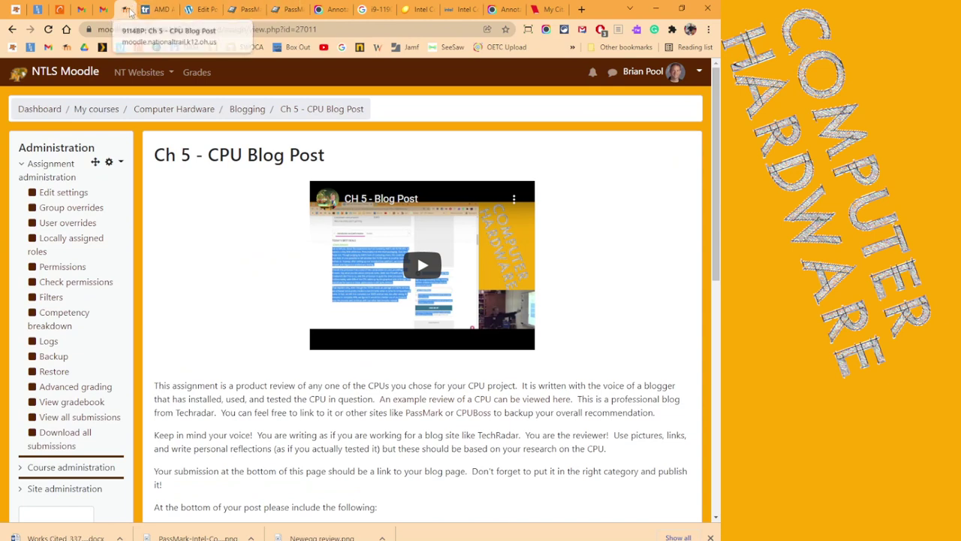
Dismiss EasyBib's plagiarism check and close the EasyBib citation list and the Newegg review screenshot page.
left_click(546, 9)
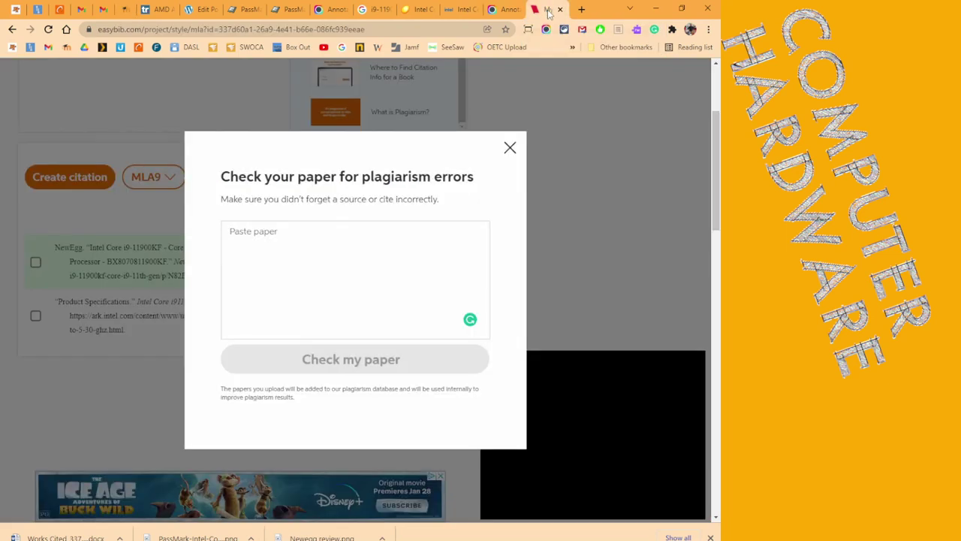
left_click(510, 147)
left_click(560, 9)
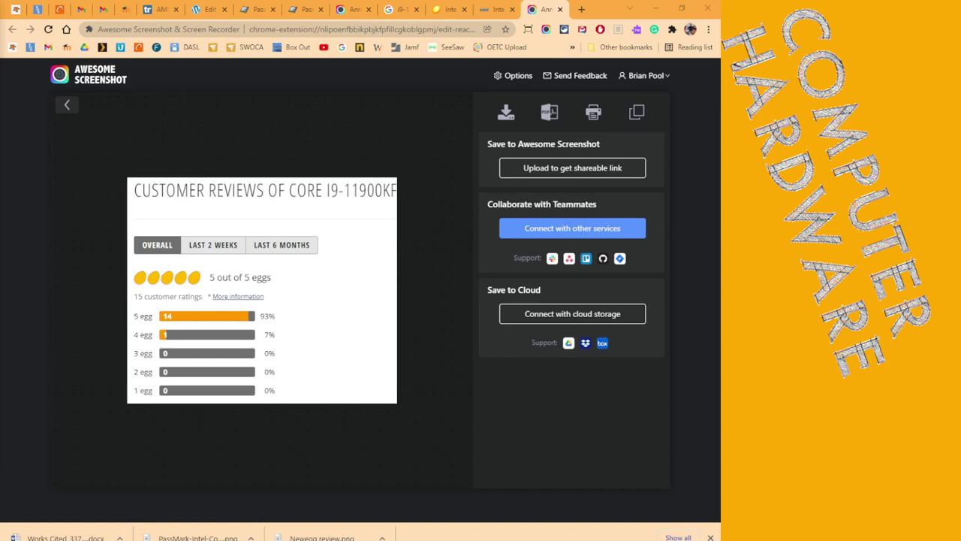
left_click(560, 9)
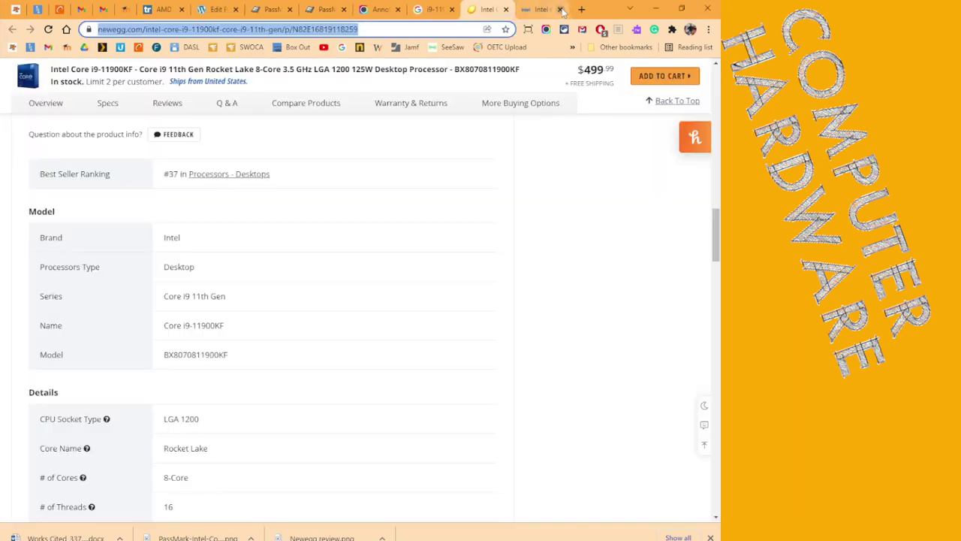
Read the Blogging Rubric in Kami from the heading criteria down to grammar and close it.
left_click(211, 10)
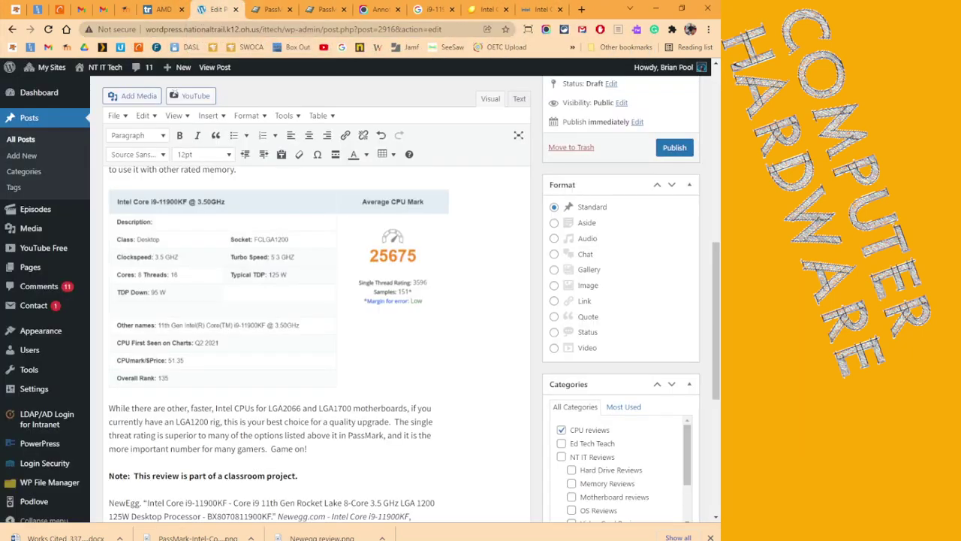
double_click(322, 6)
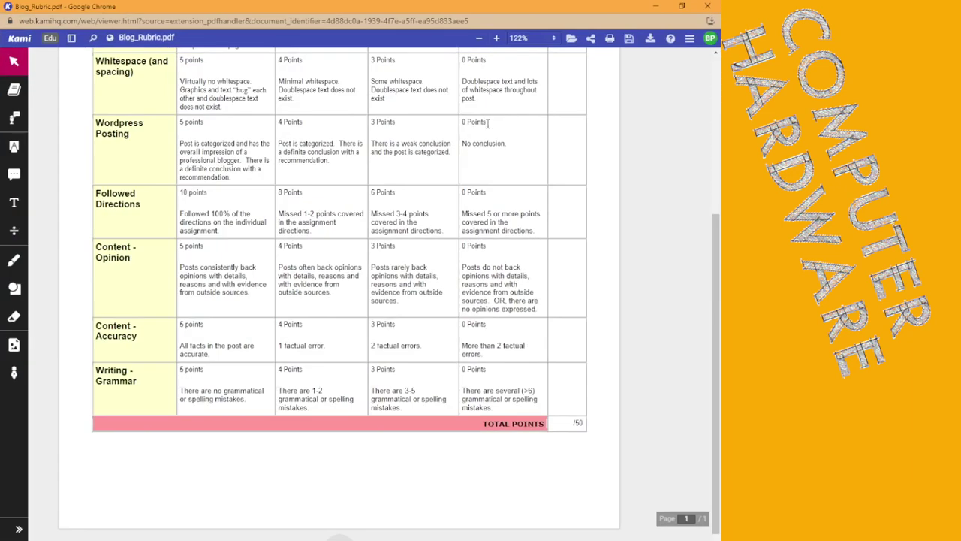
scroll(412, 165, "up", 3)
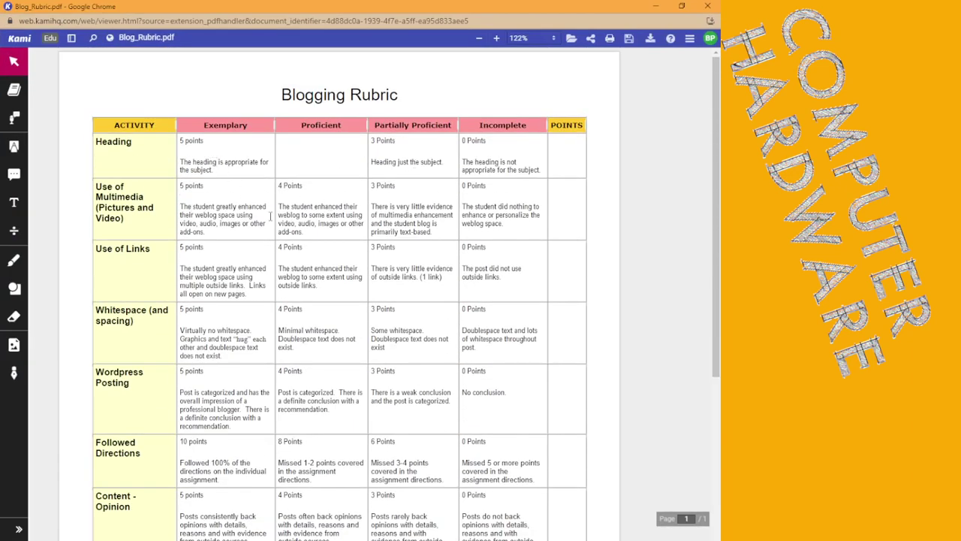
scroll(258, 227, "down", 3)
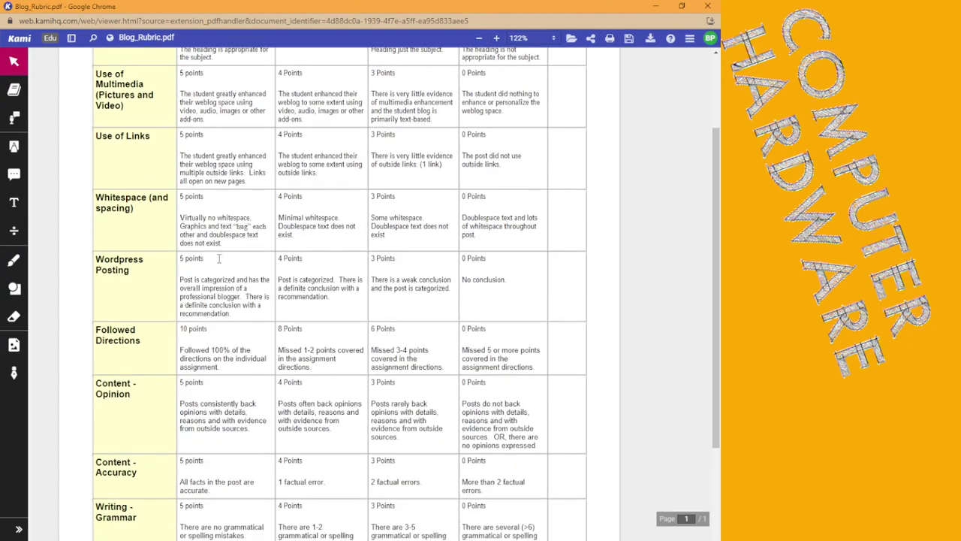
scroll(230, 269, "down", 1)
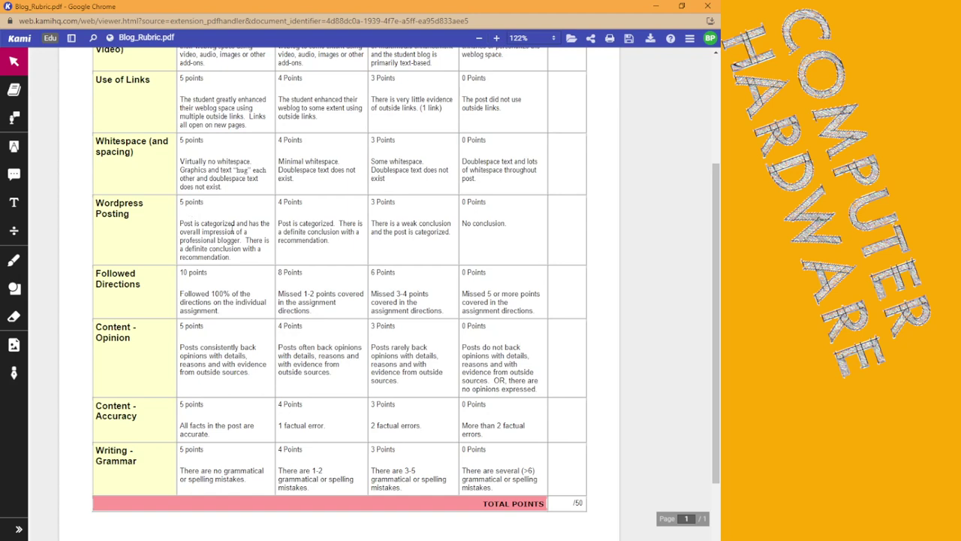
scroll(226, 248, "down", 1)
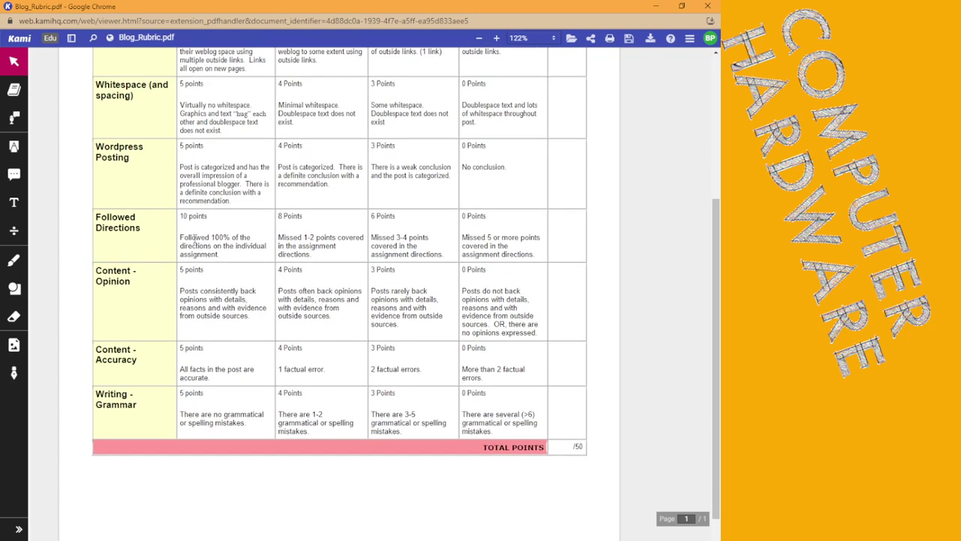
scroll(213, 280, "down", 1)
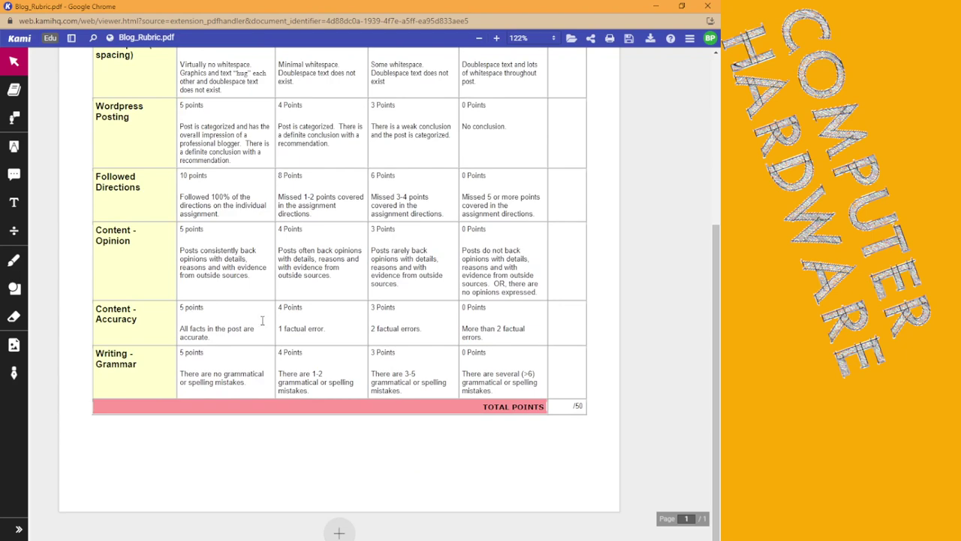
left_click(706, 8)
Check the upper part of the review post and revisit the Google results and Newegg's Core i9-11900KF product page.
scroll(328, 336, "up", 5)
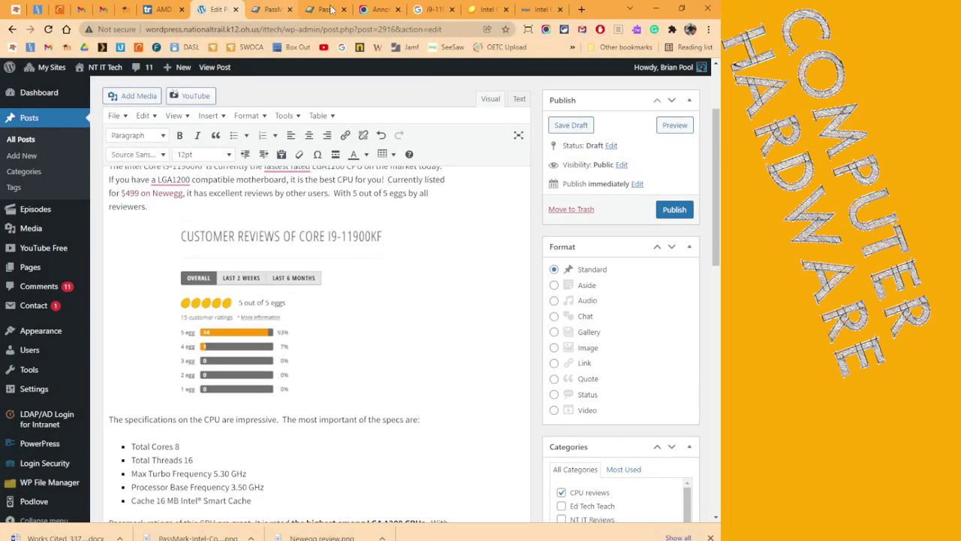
left_click(434, 9)
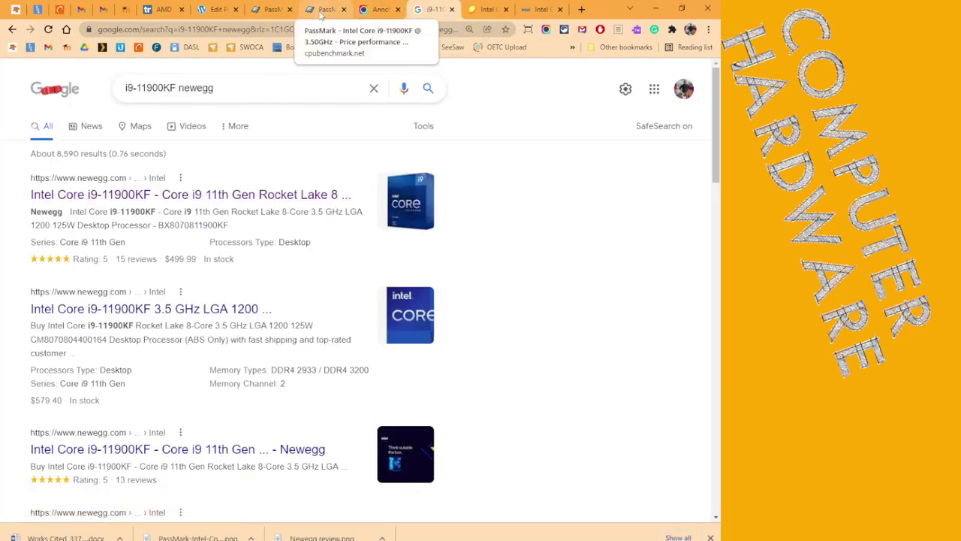
left_click(484, 9)
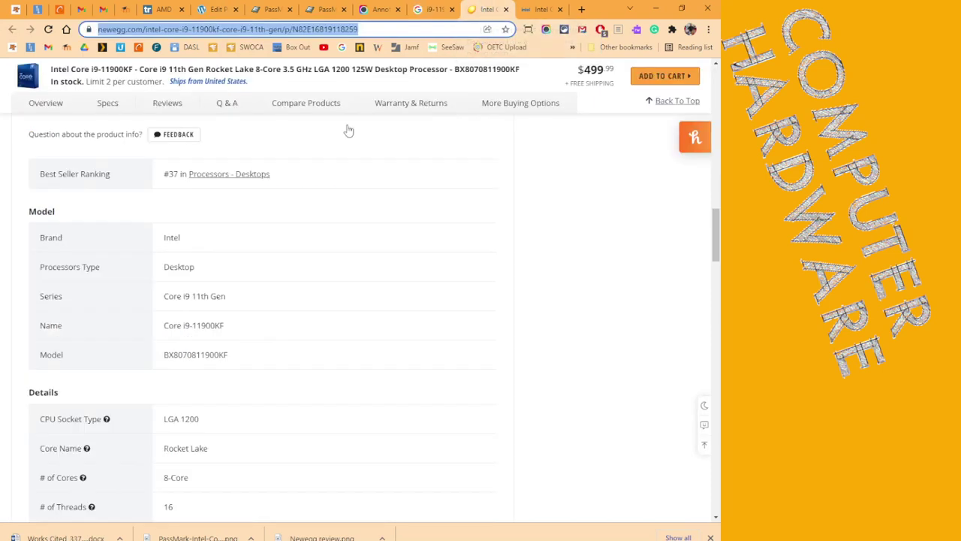
Save the enlarged i9-11900KF box image from the Newegg product page as 19-118-259-V01.jpg in the Deleteme folder.
scroll(371, 282, "up", 10)
scroll(371, 284, "up", 3)
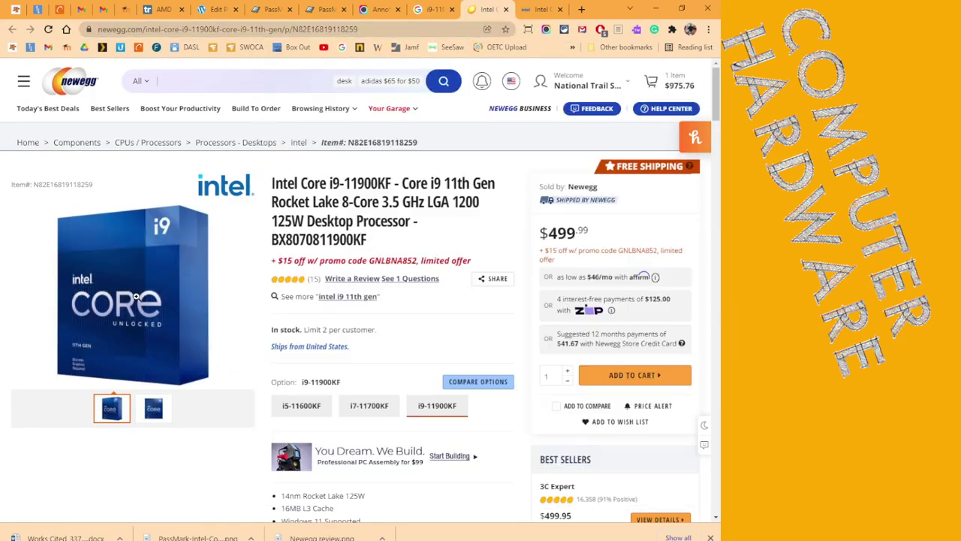
left_click(137, 300)
right_click(138, 301)
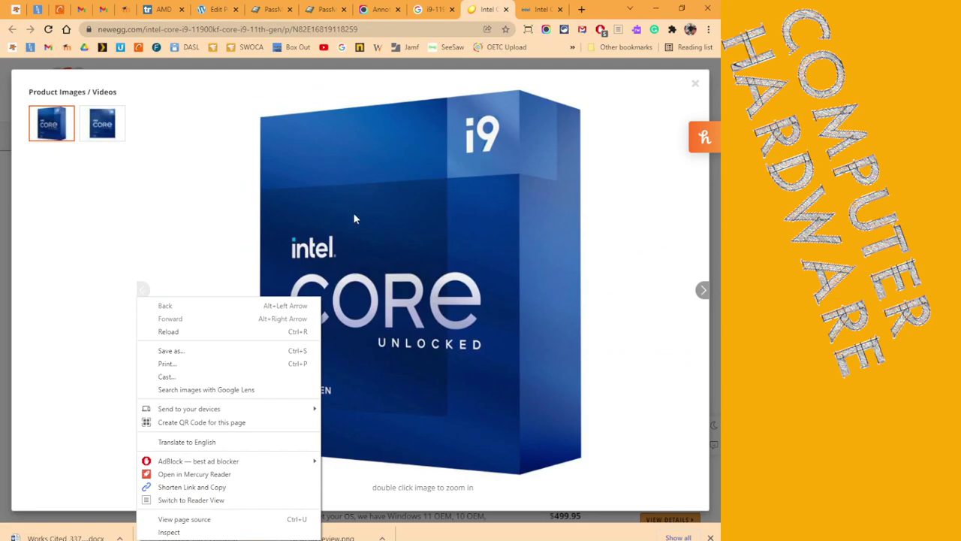
right_click(365, 232)
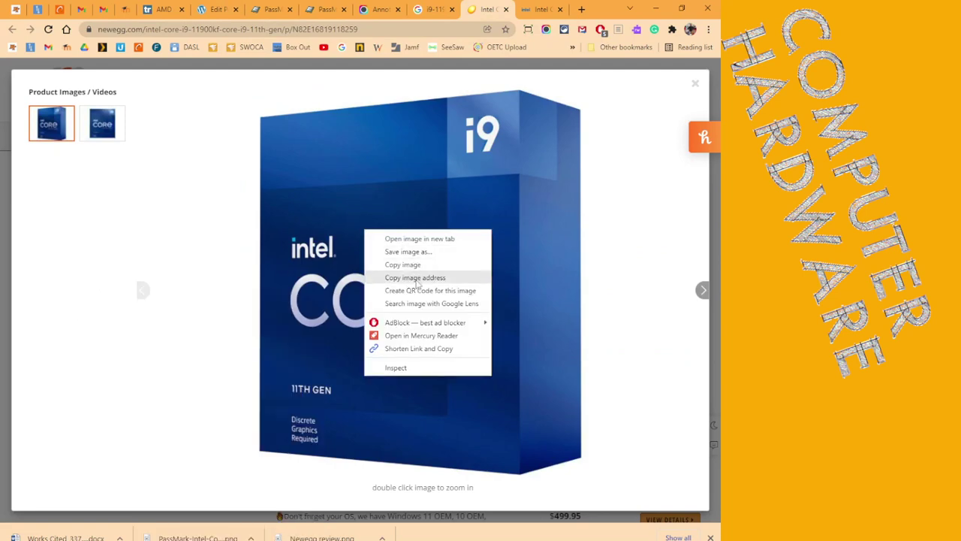
left_click(412, 252)
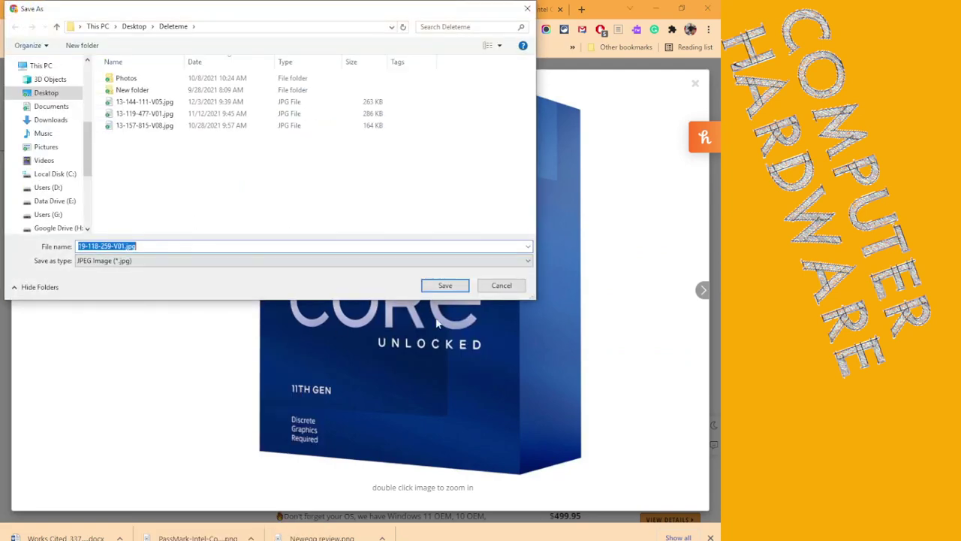
left_click(442, 288)
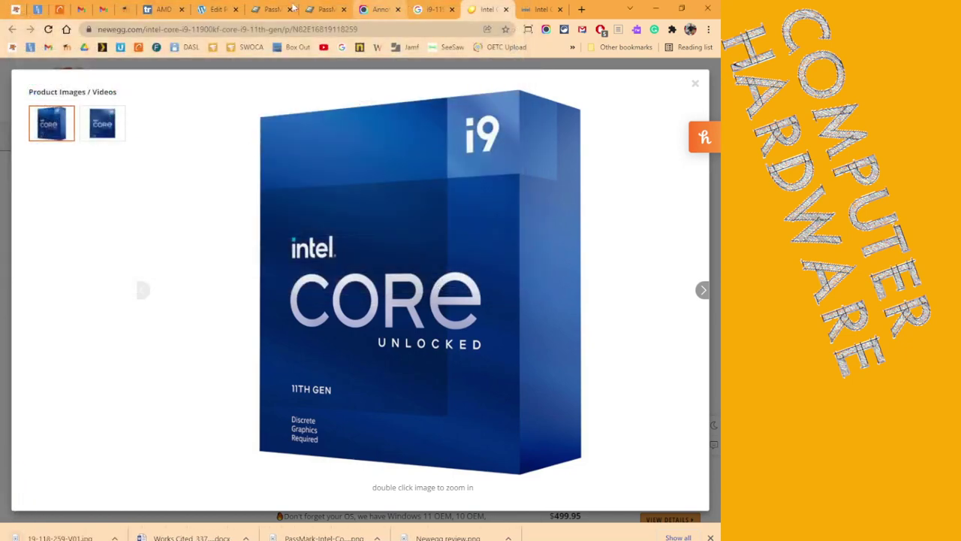
Add an empty line above the review's opening paragraph in WordPress and upload 19-118-259-V01.jpg to the media library there.
left_click(218, 9)
scroll(349, 313, "up", 3)
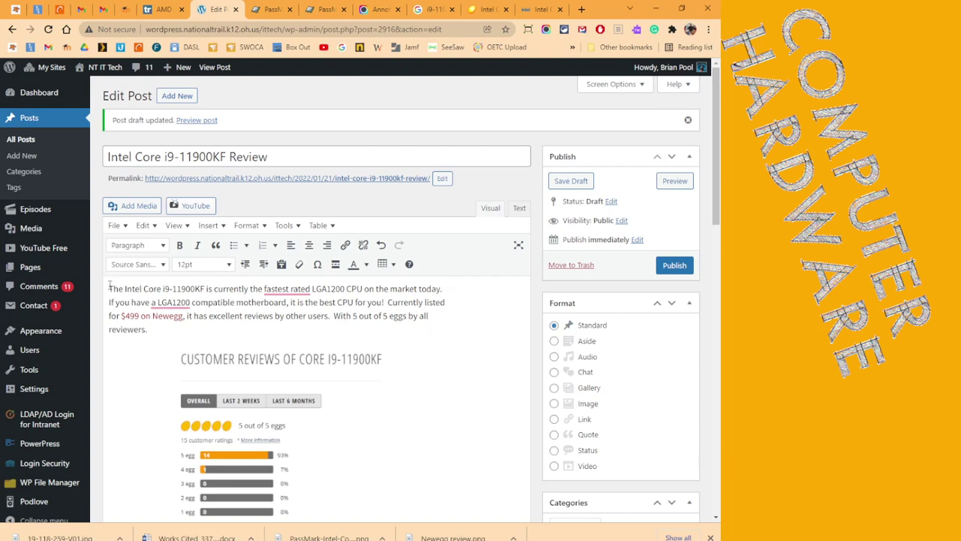
key("Return")
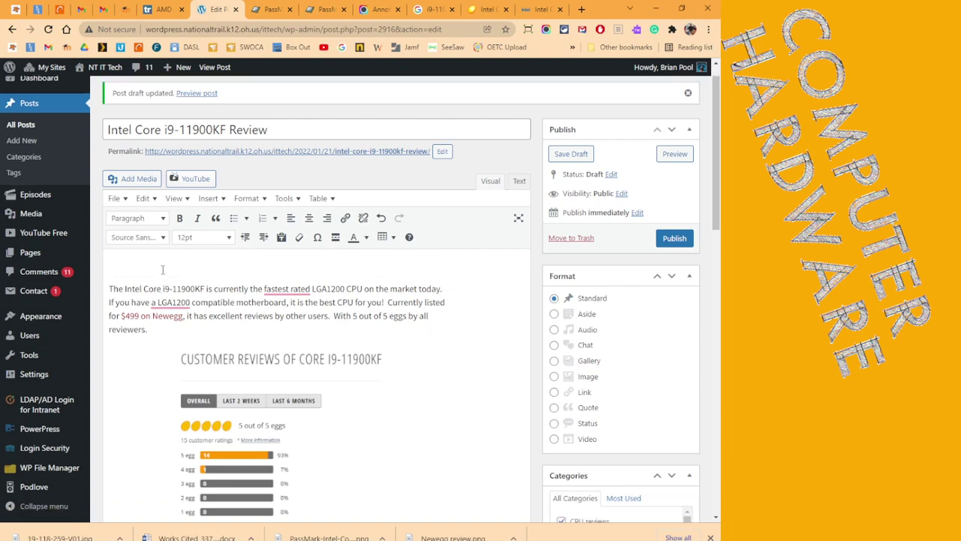
left_click(208, 200)
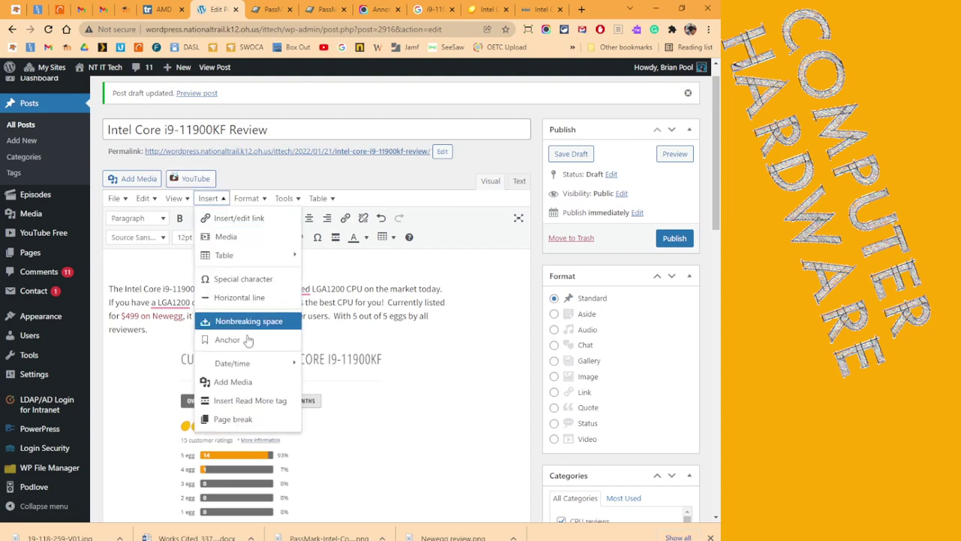
left_click(240, 382)
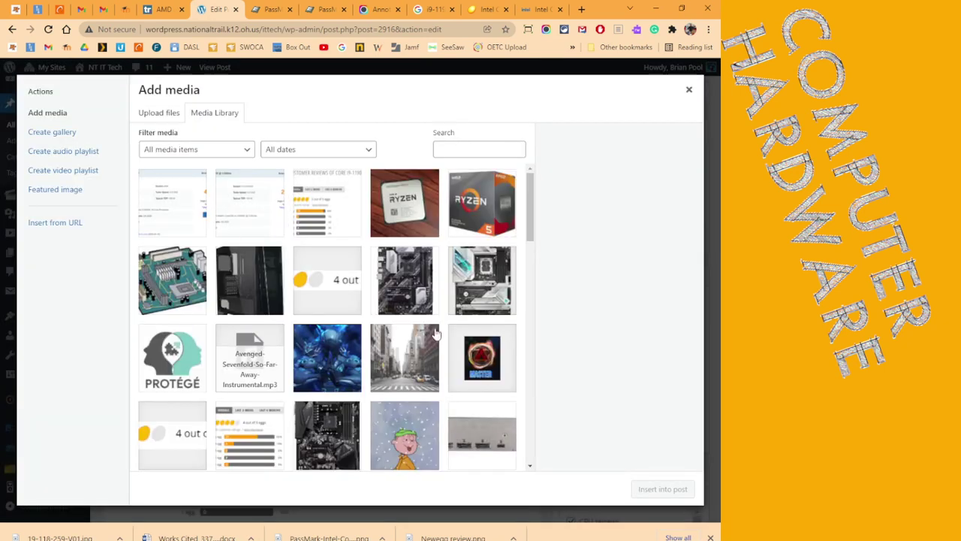
left_click(153, 114)
left_click(417, 295)
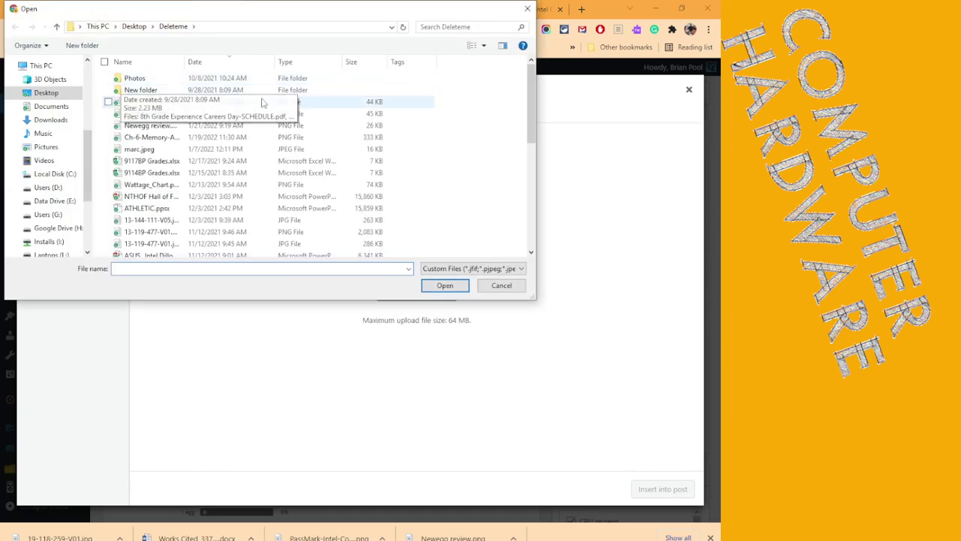
double_click(141, 103)
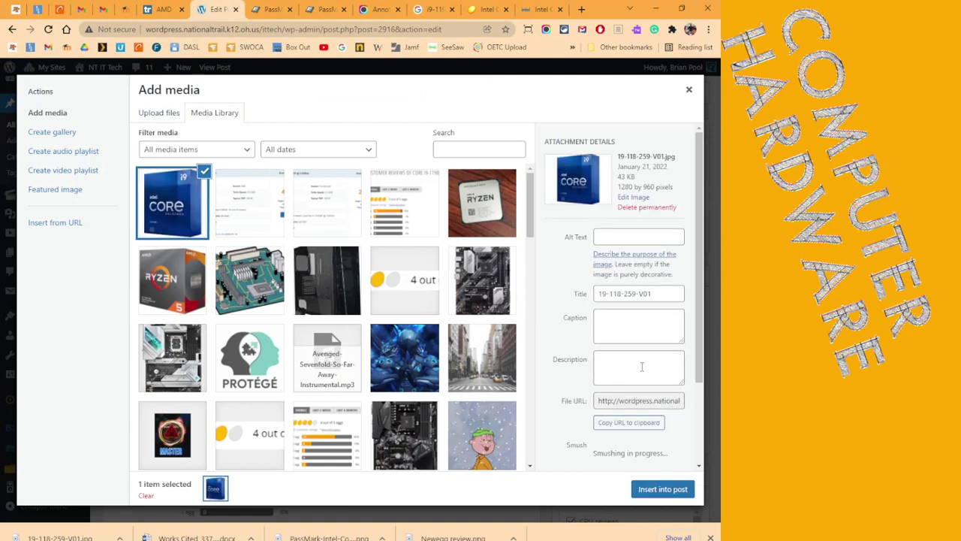
Insert the uploaded processor image into the post at Thumbnail size, 150 × 150.
scroll(642, 371, "down", 2)
left_click(620, 443)
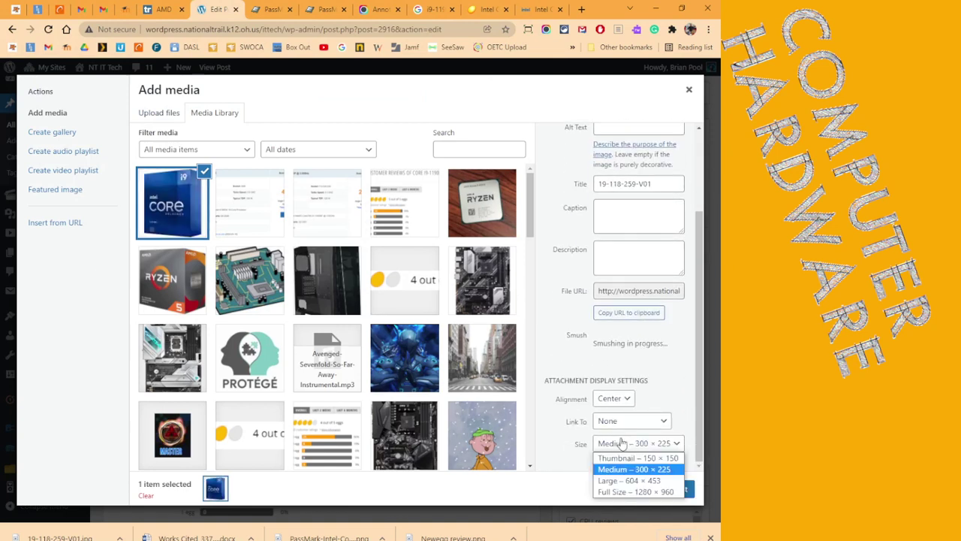
left_click(624, 458)
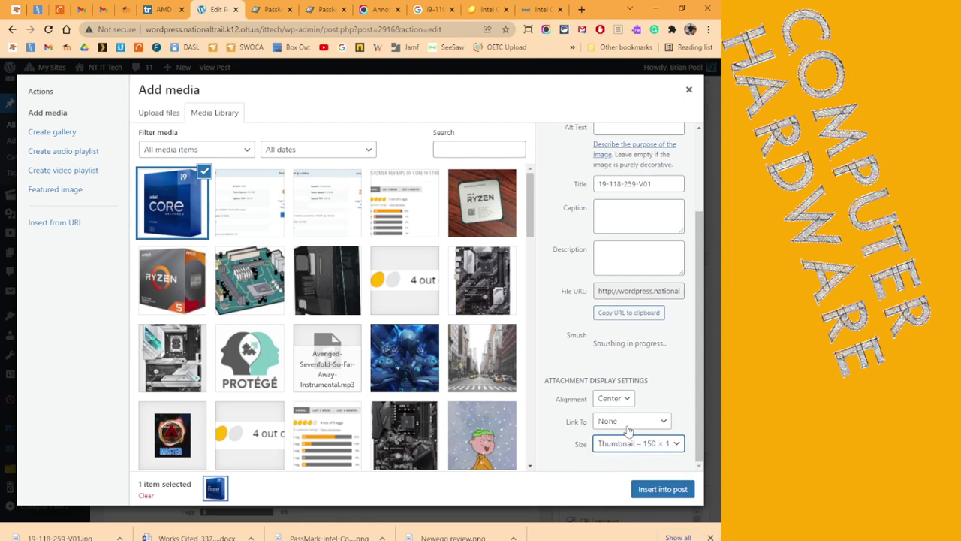
scroll(623, 375, "up", 3)
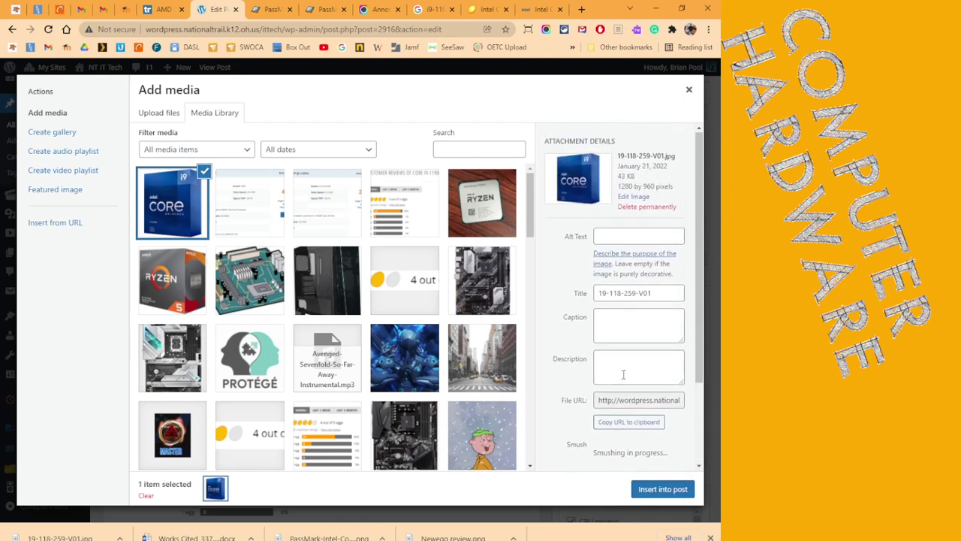
scroll(623, 374, "down", 3)
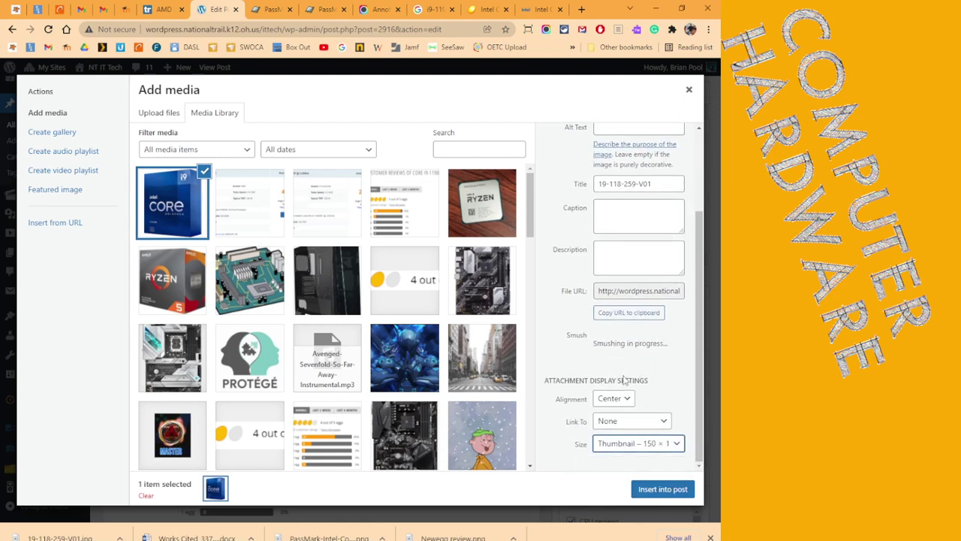
left_click(663, 489)
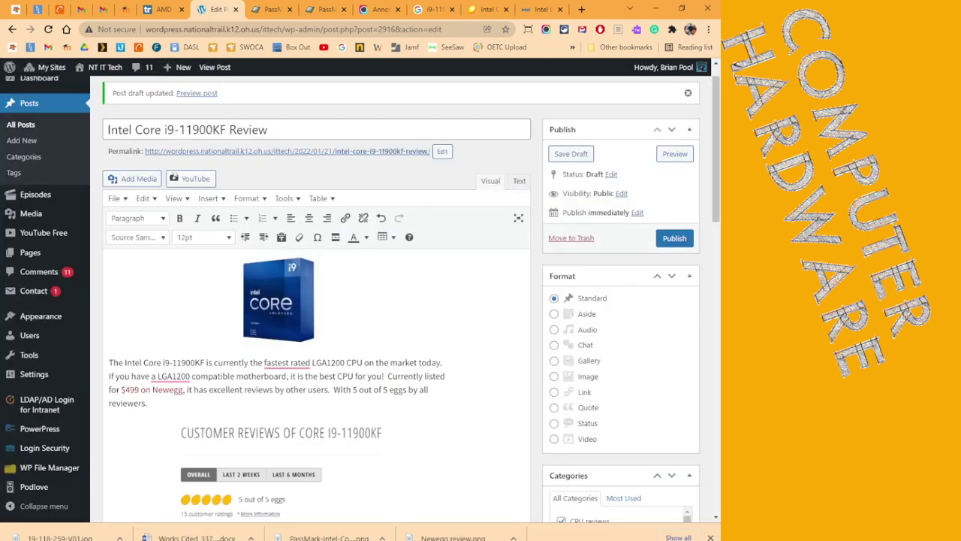
Align both the processor box image and the customer reviews screenshot left so that the text wraps beside them.
left_click(282, 304)
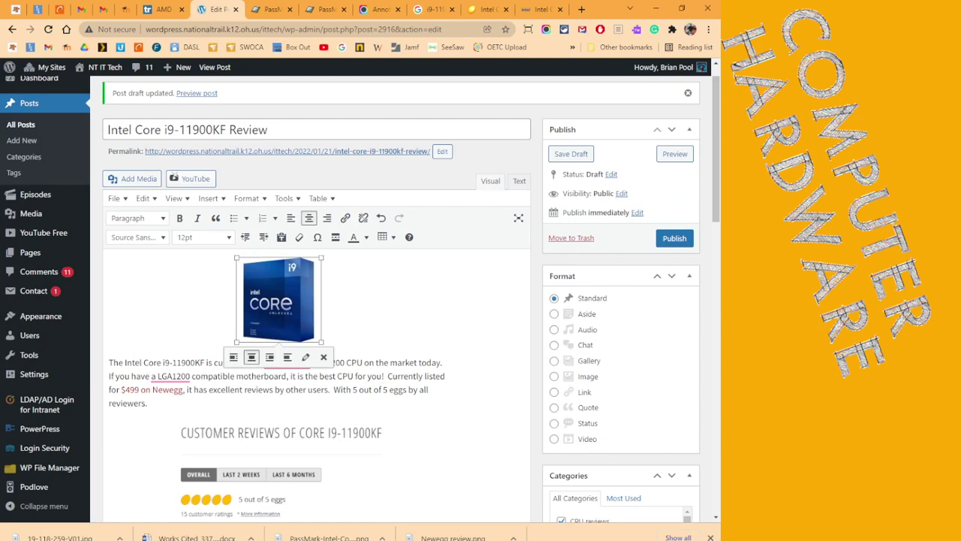
left_click(291, 218)
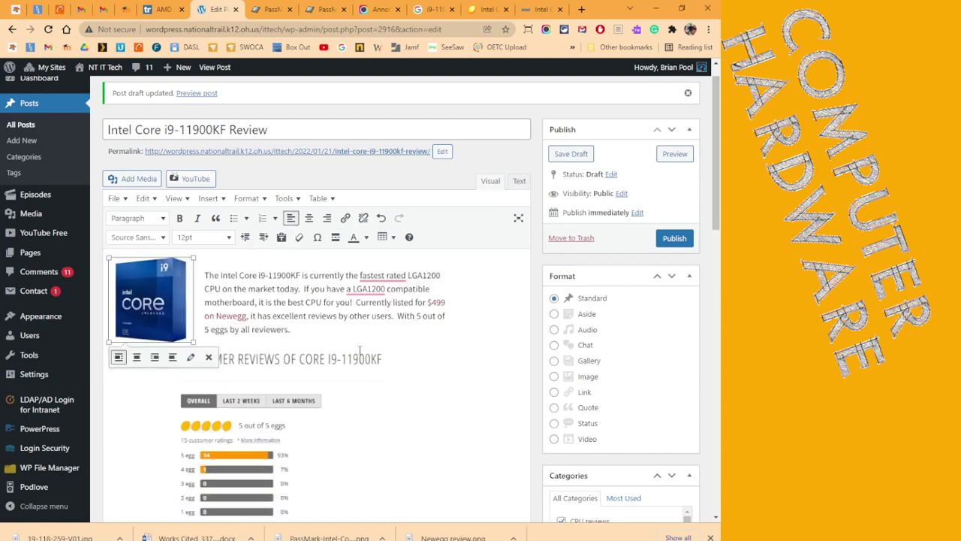
left_click(428, 372)
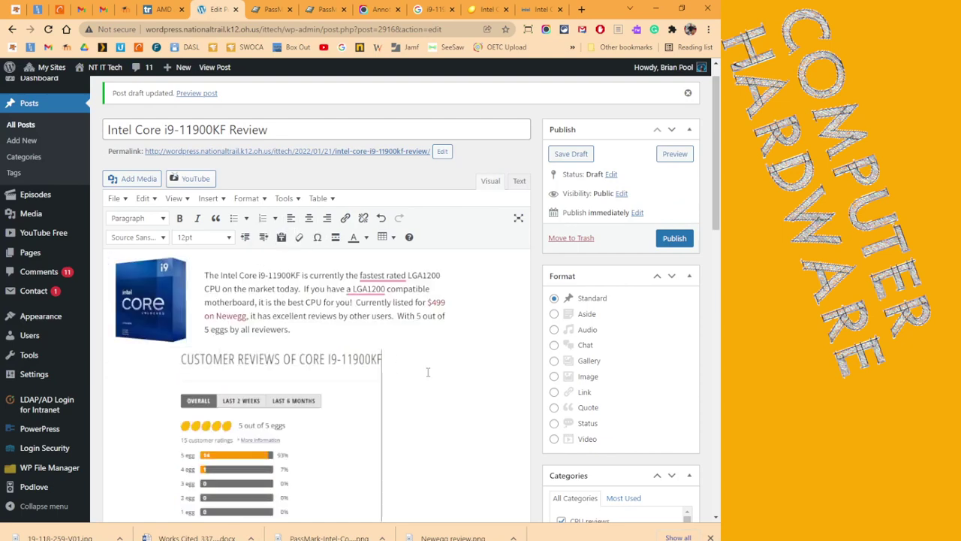
left_click(319, 373)
left_click(290, 218)
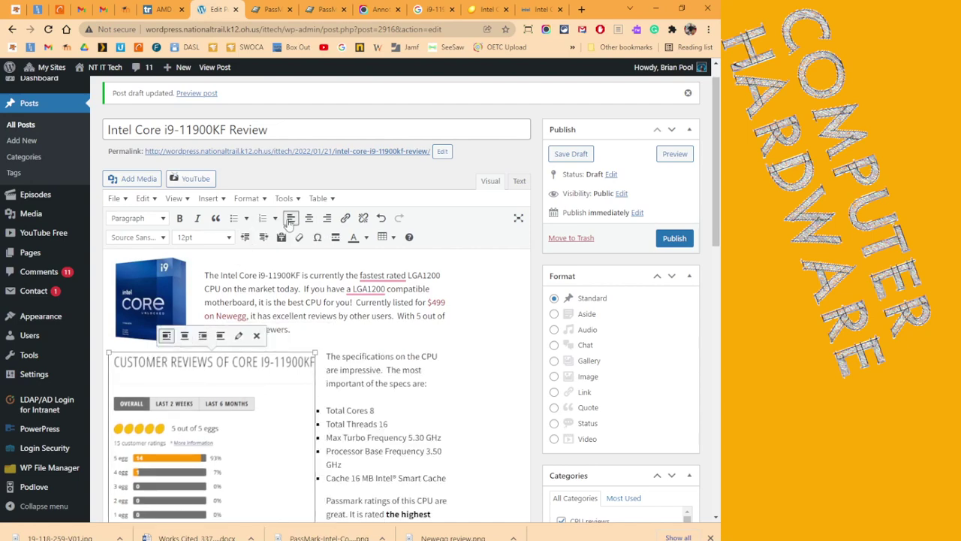
Add line breaks before the Passmark ratings paragraph so it starts below the customer reviews screenshot.
scroll(427, 322, "down", 2)
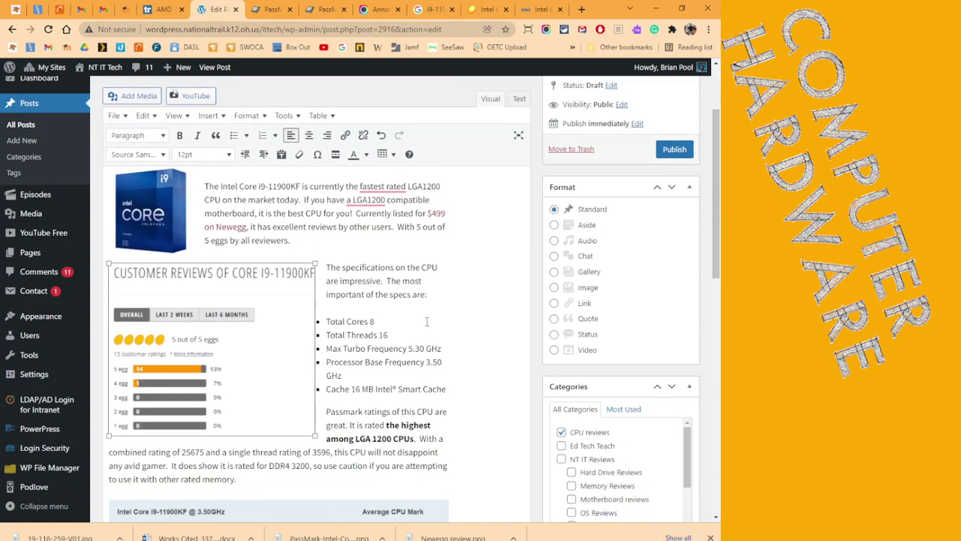
scroll(427, 322, "up", 2)
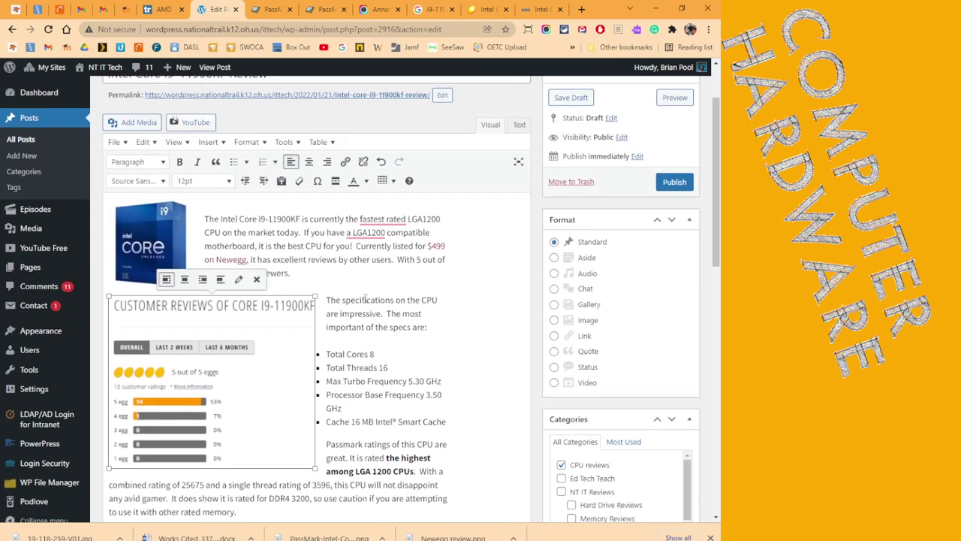
left_click(328, 443)
key("Return")
scroll(349, 434, "down", 5)
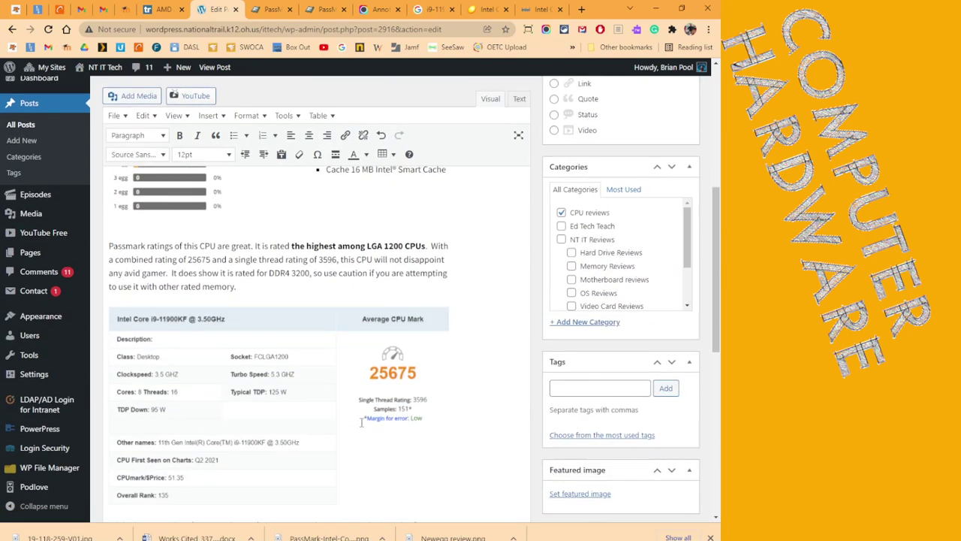
scroll(278, 344, "up", 5)
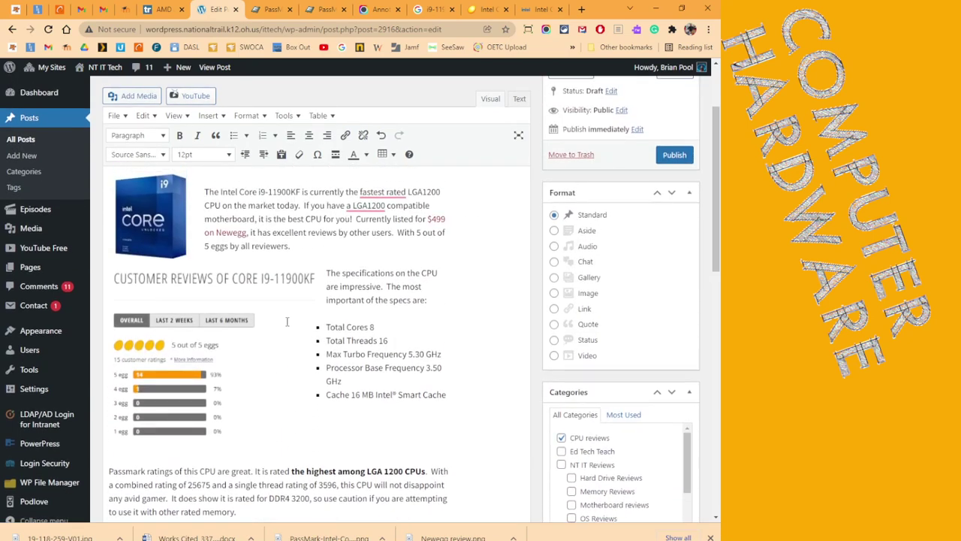
scroll(382, 341, "down", 1)
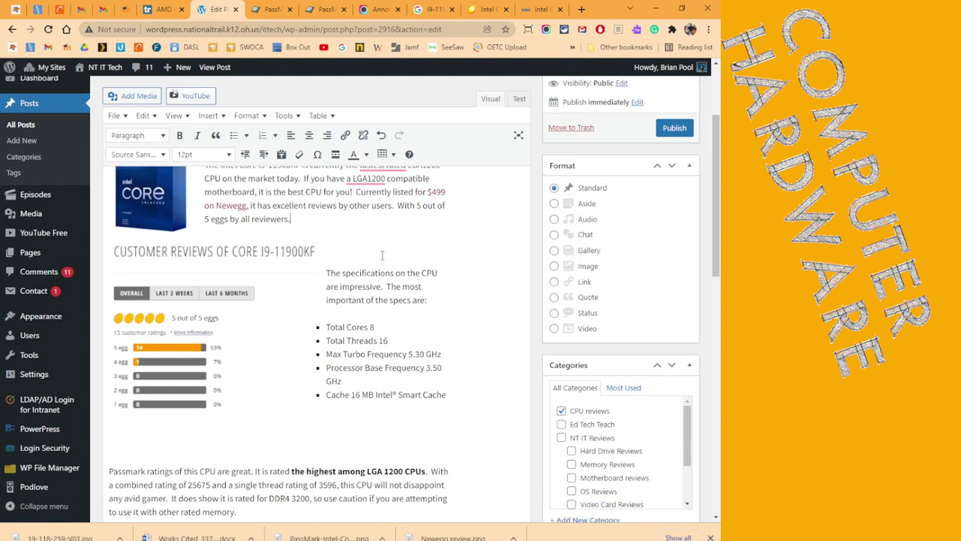
Add a blank line between the opening paragraph and the customer reviews screenshot, and delete the extra one above the Passmark paragraph.
key("ctrl+s")
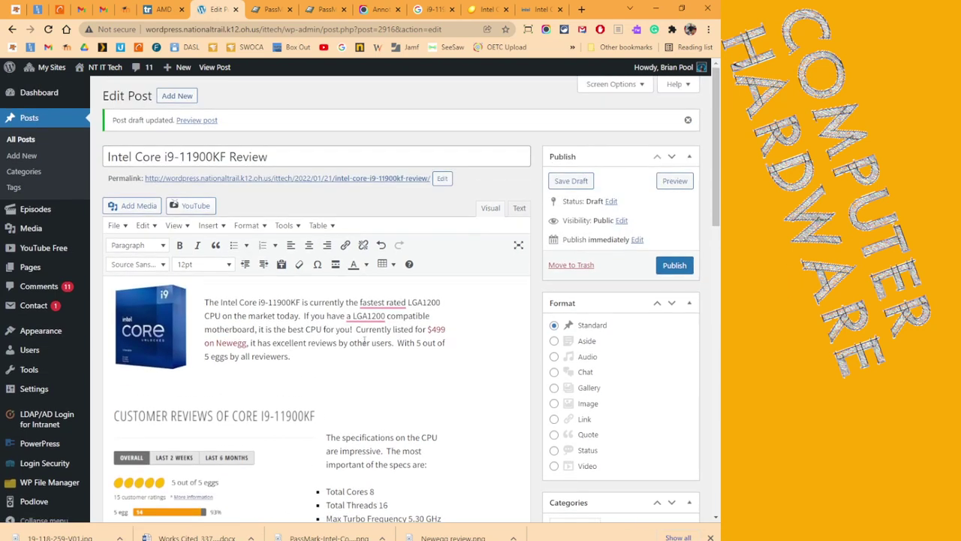
scroll(333, 340, "down", 2)
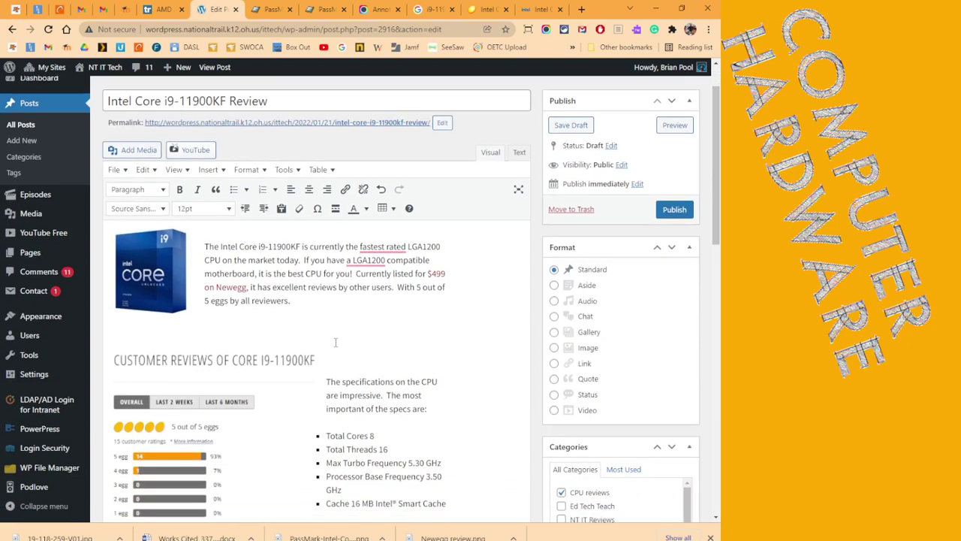
scroll(334, 341, "down", 2)
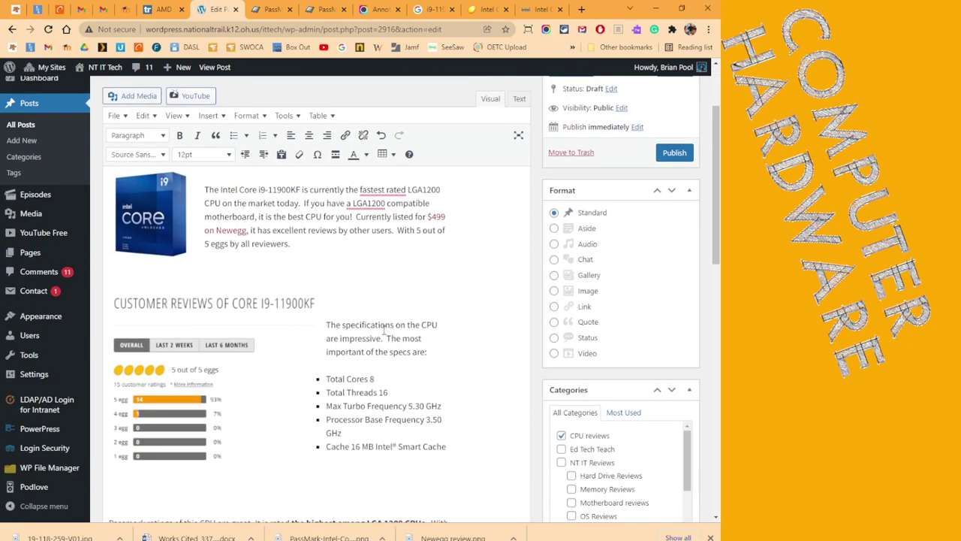
scroll(385, 331, "down", 2)
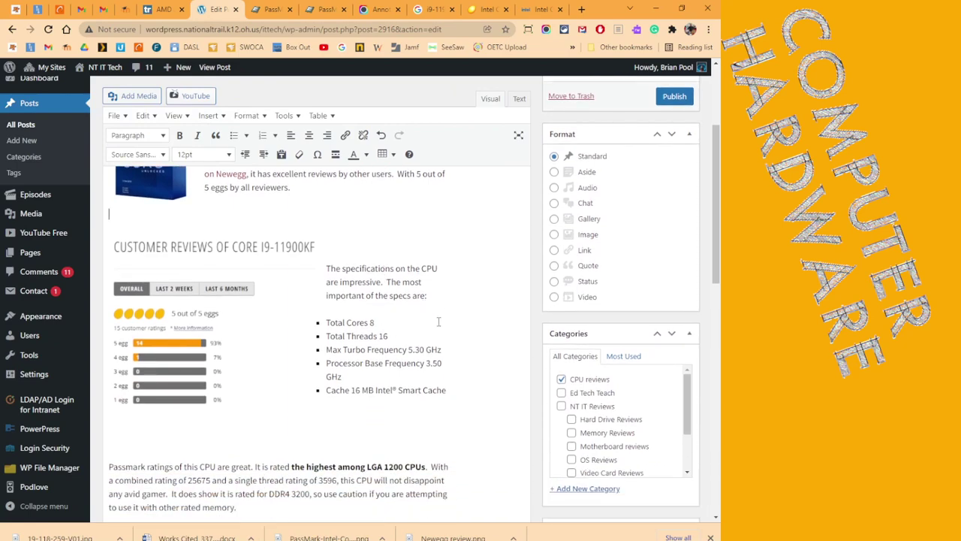
scroll(439, 321, "down", 8)
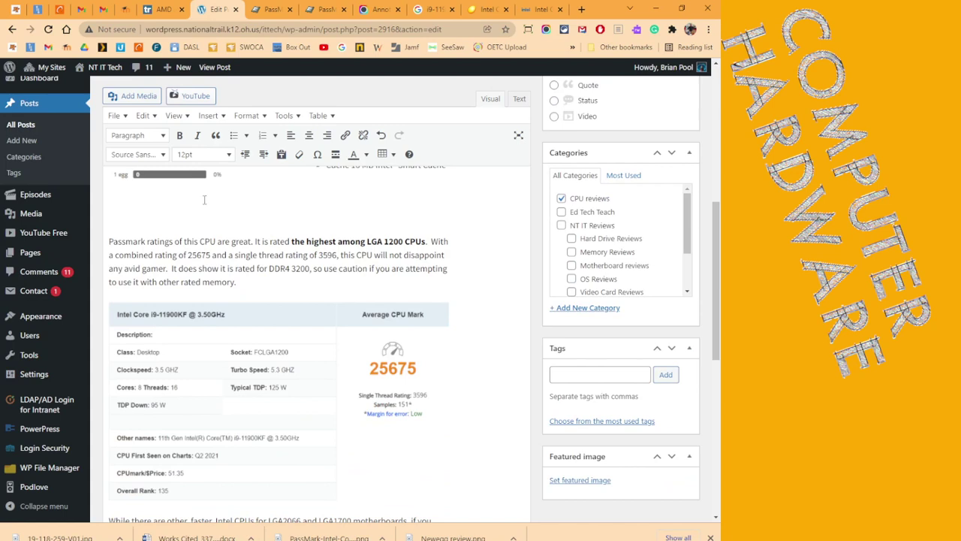
key("Delete")
Set the font size of the two citations at the end of the post to 8pt and save the draft.
scroll(377, 348, "down", 4)
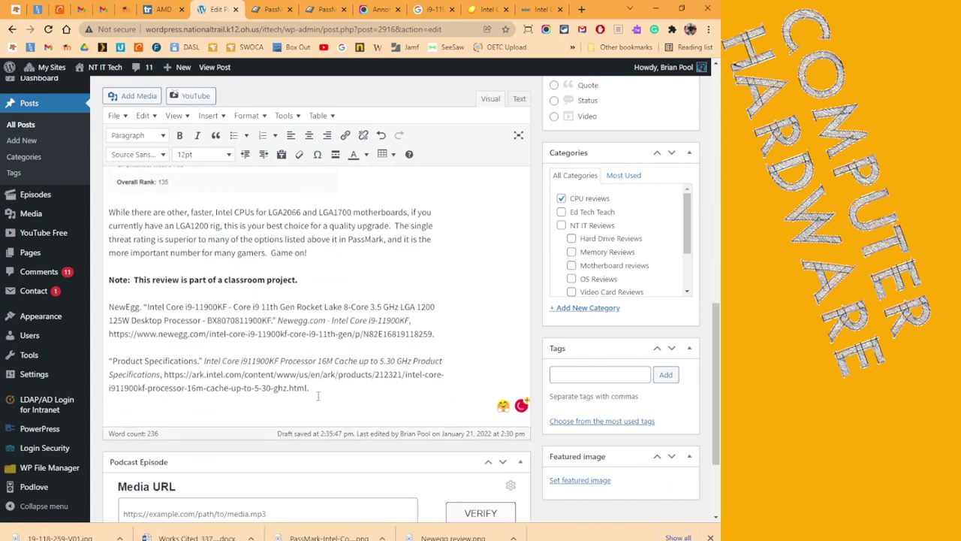
left_click_drag(318, 391, 99, 296)
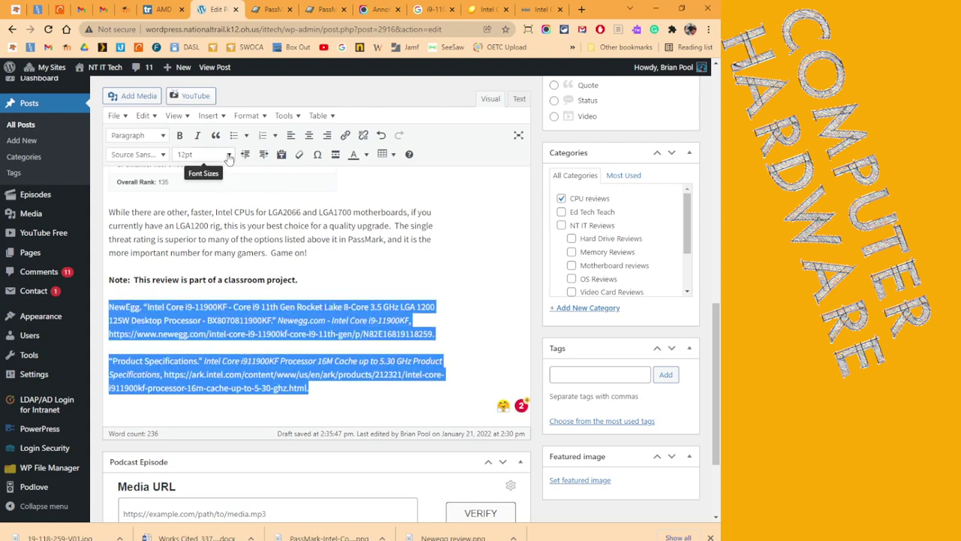
left_click(202, 155)
left_click(201, 172)
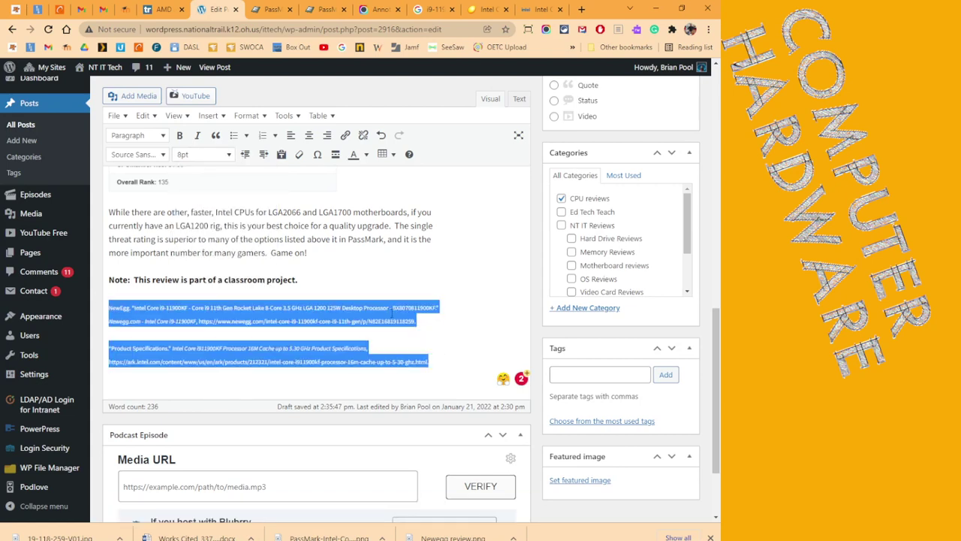
left_click(398, 280)
scroll(448, 328, "up", 3)
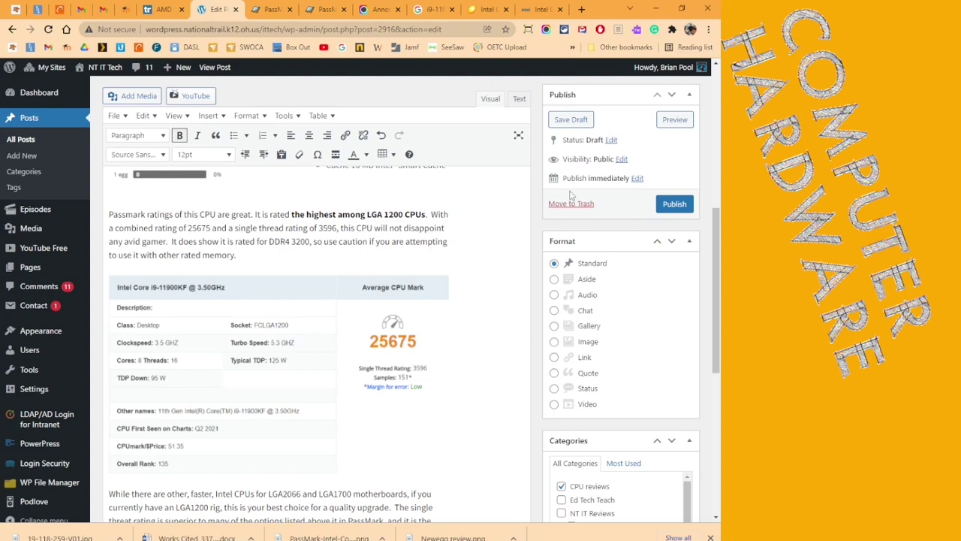
left_click(571, 120)
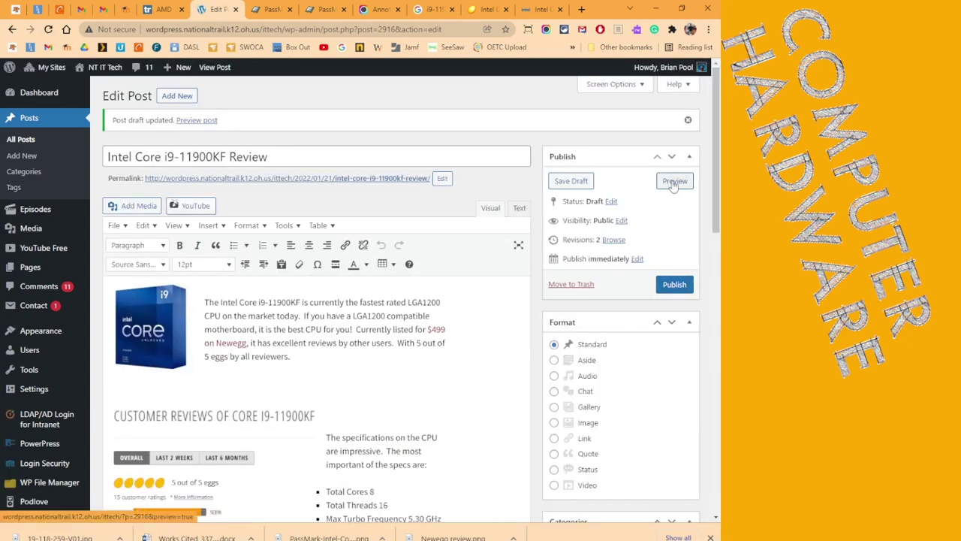
Preview the draft post and check how the images, text wrapping and citations are laid out.
left_click(675, 182)
scroll(353, 296, "down", 2)
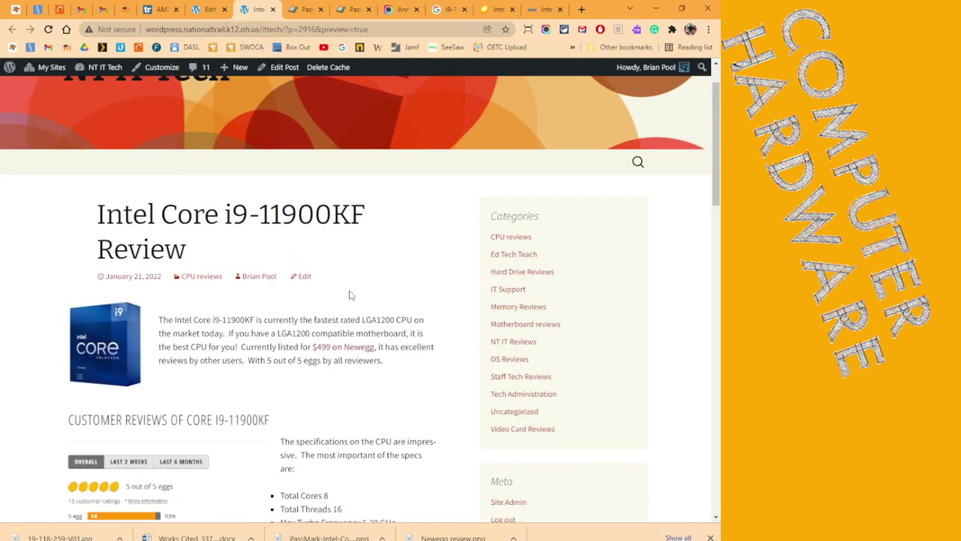
scroll(350, 295, "down", 9)
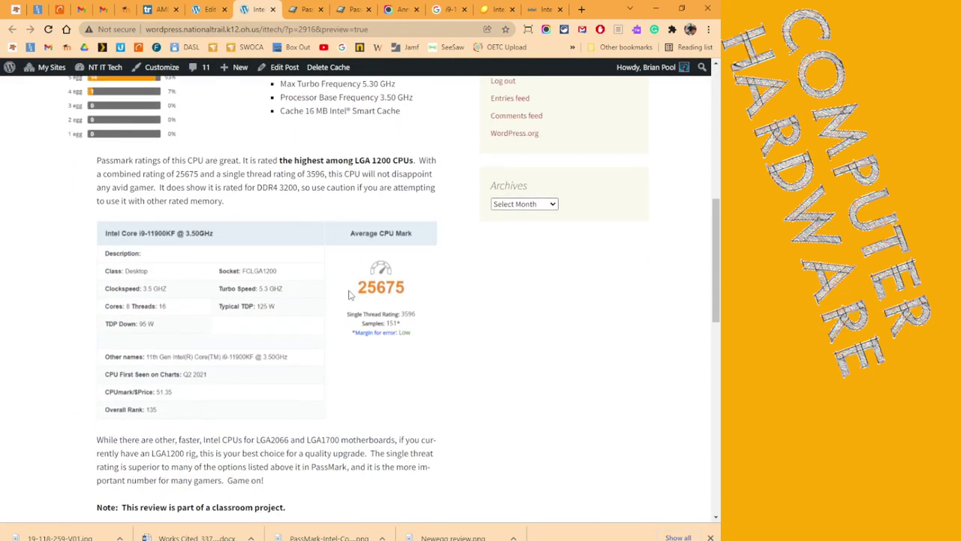
scroll(349, 295, "down", 2)
scroll(349, 295, "up", 6)
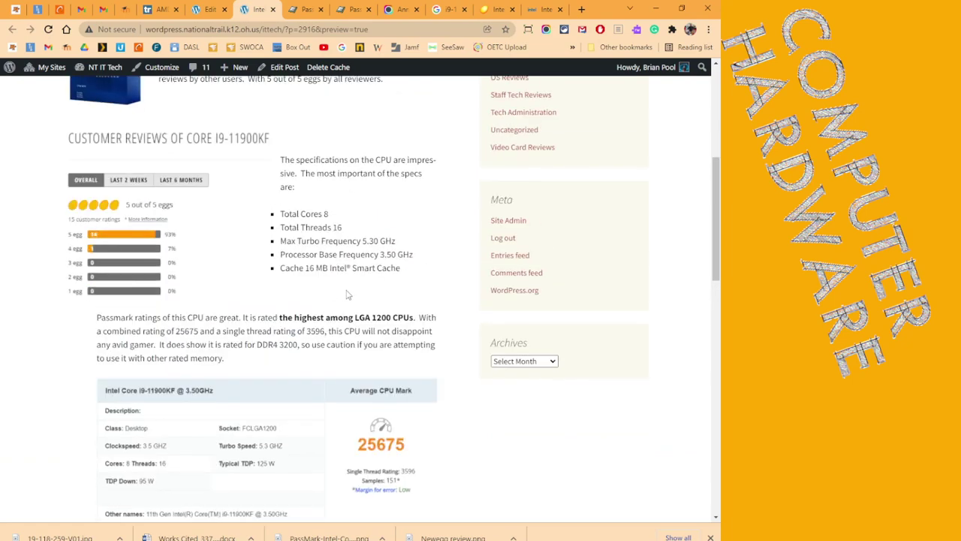
scroll(347, 294, "up", 2)
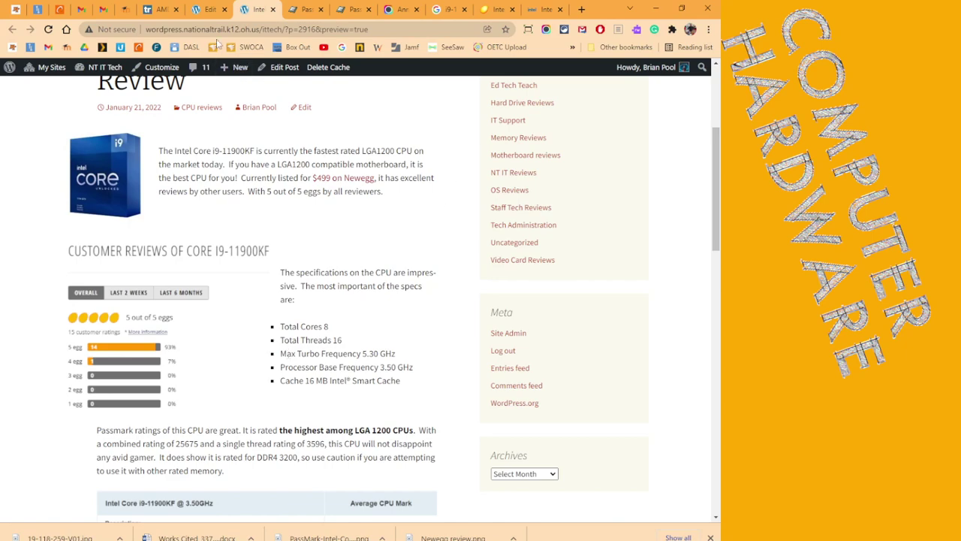
Return to the post editor and move the processor box image down beside the Passmark ratings paragraph.
left_click(208, 9)
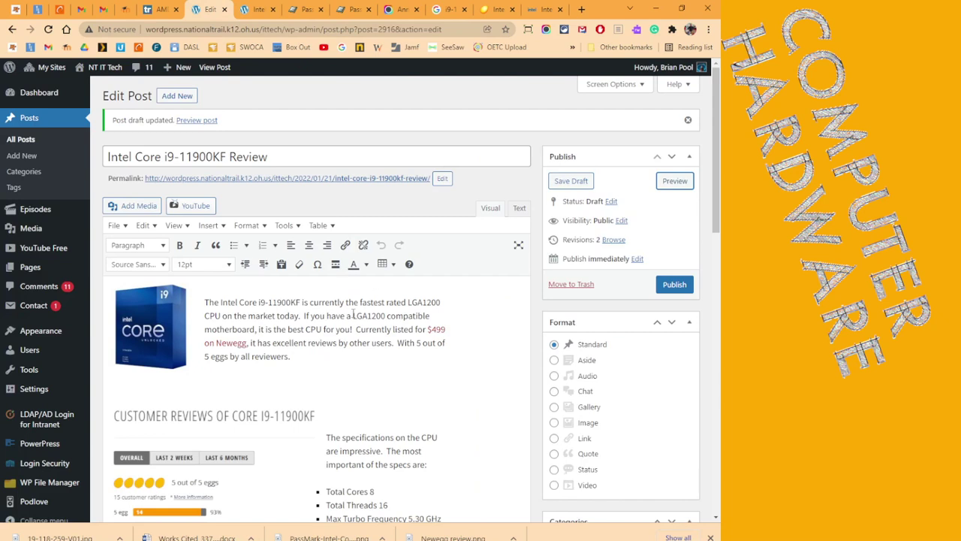
scroll(353, 314, "down", 3)
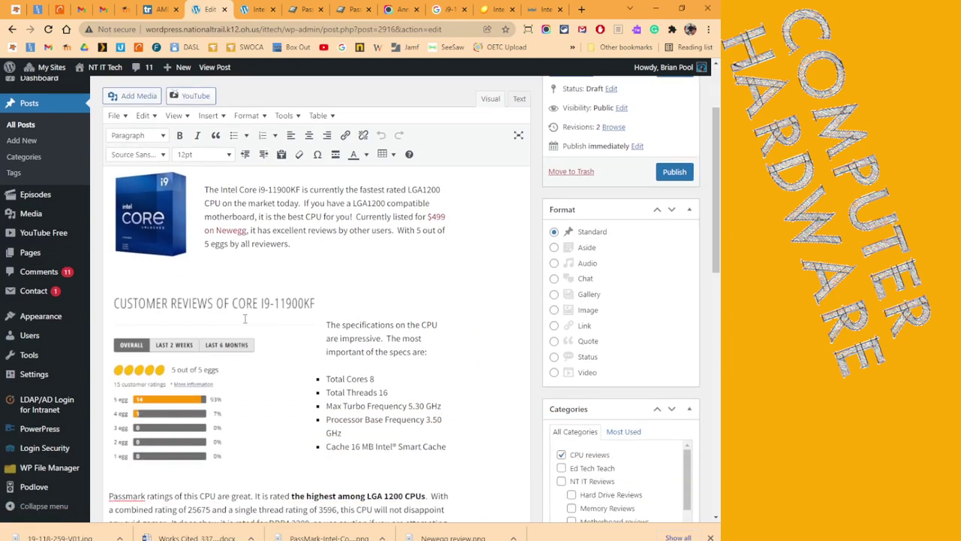
left_click(184, 360)
left_click(420, 281)
left_click(162, 345)
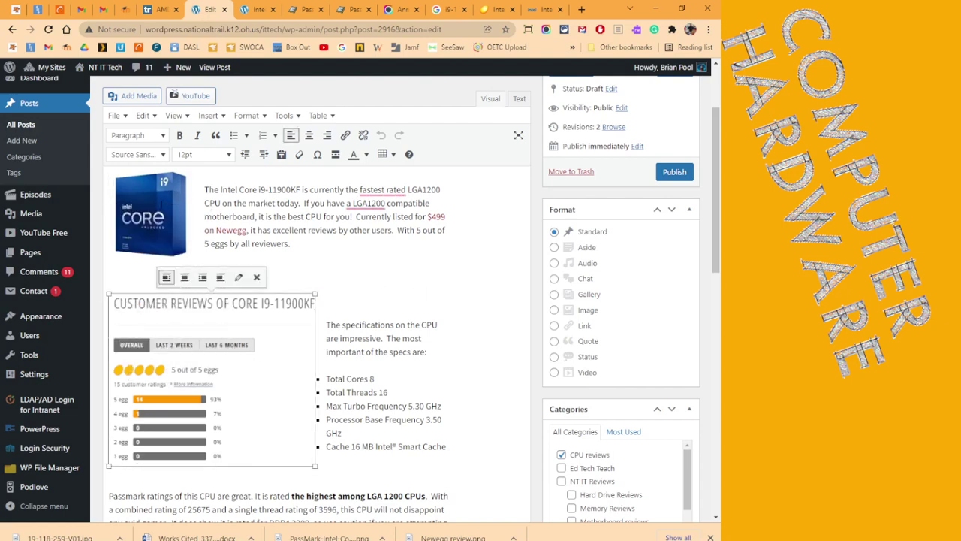
left_click_drag(150, 214, 391, 473)
Move the customer reviews screenshot to the start of the post so that the opening paragraph wraps beside it.
scroll(300, 413, "up", 3)
left_click(187, 456)
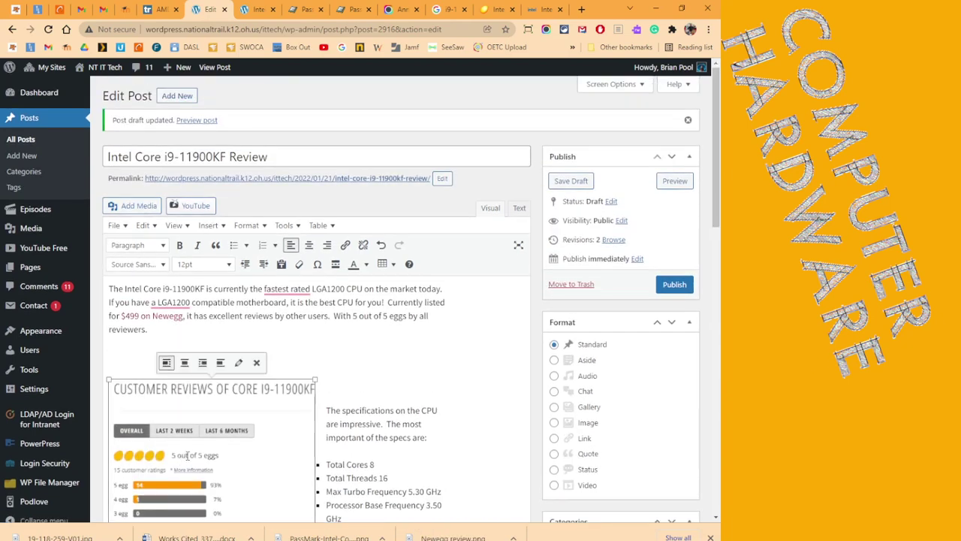
left_click_drag(187, 456, 109, 291)
left_click(389, 385)
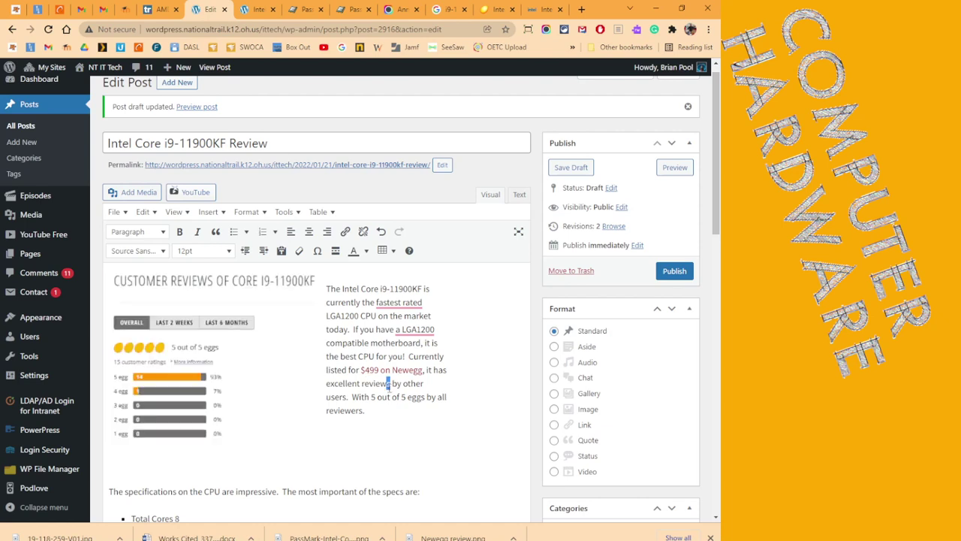
Correct "fastest rated" to "fastest-rated" in the opening paragraph and start a new paragraph at "Currently listed for".
left_click(399, 303)
left_click(411, 336)
scroll(392, 350, "down", 1)
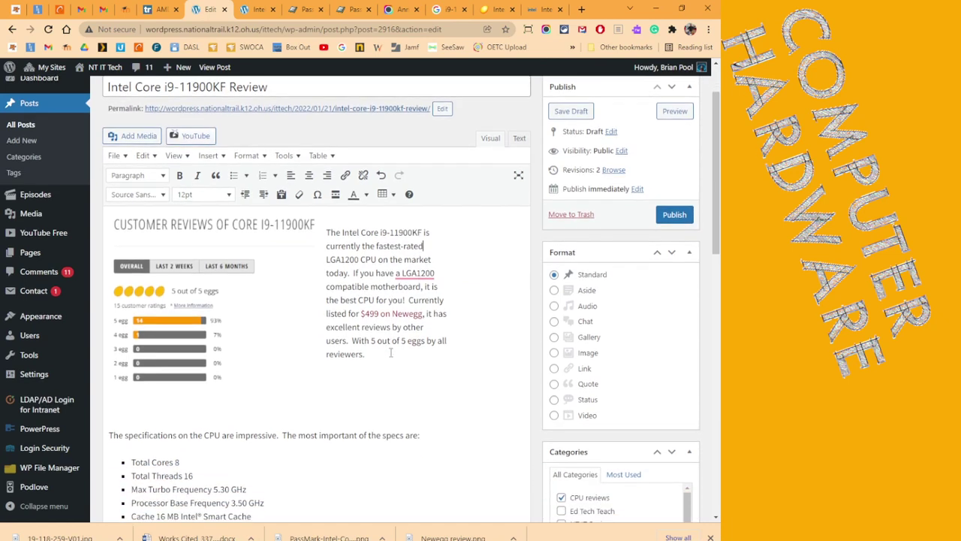
left_click(409, 299)
key("Return")
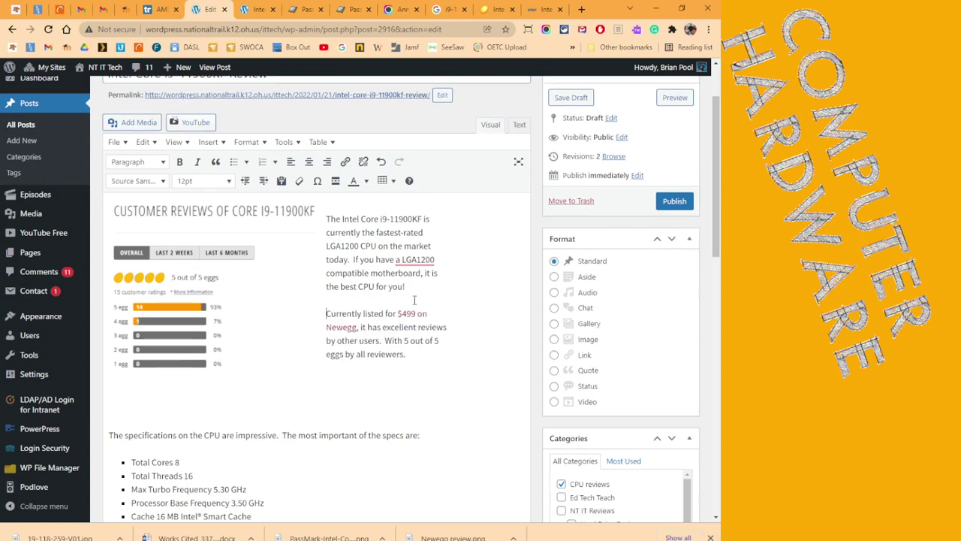
Align the customer reviews screenshot right so that the opening text wraps on its other side.
left_click(214, 279)
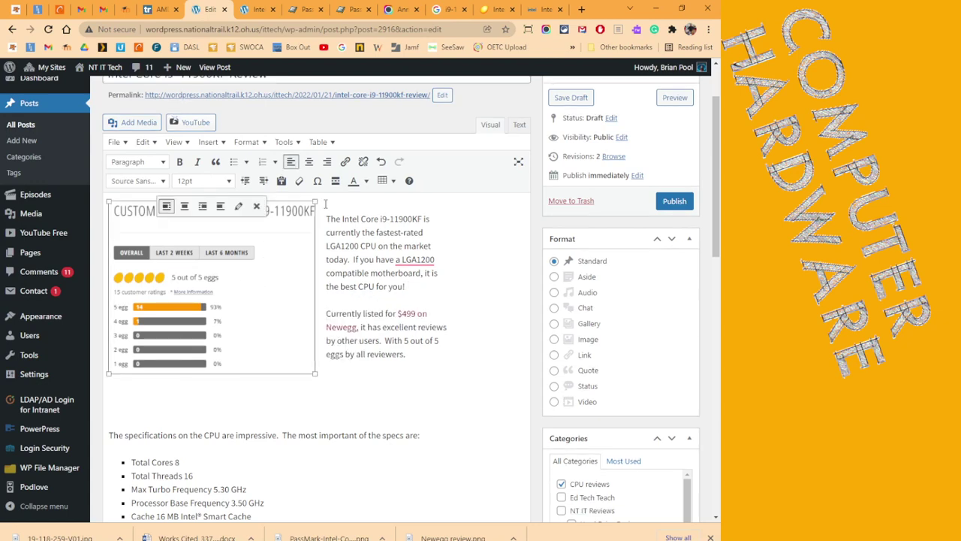
left_click(326, 161)
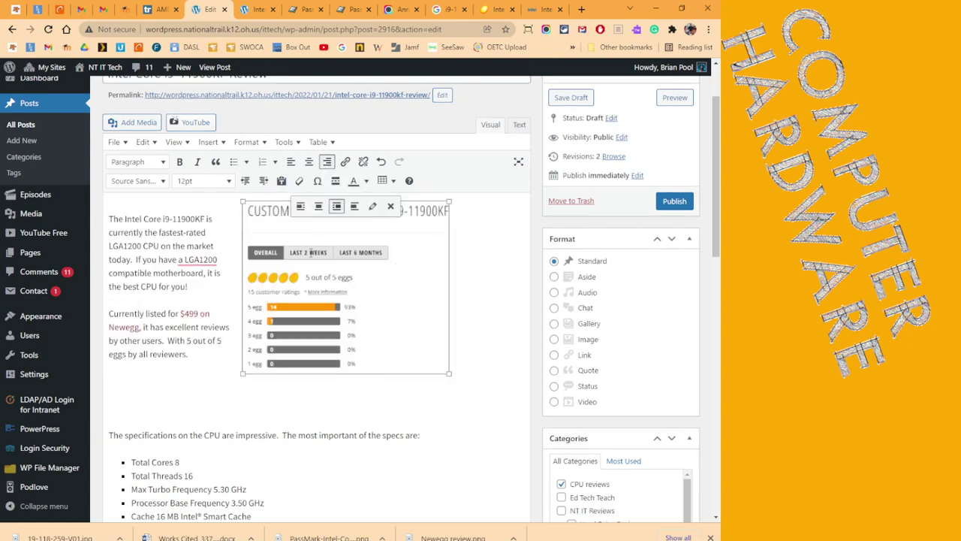
left_click(457, 291)
Delete the extra blank line above the paragraph about the CPU specifications.
scroll(255, 323, "up", 2)
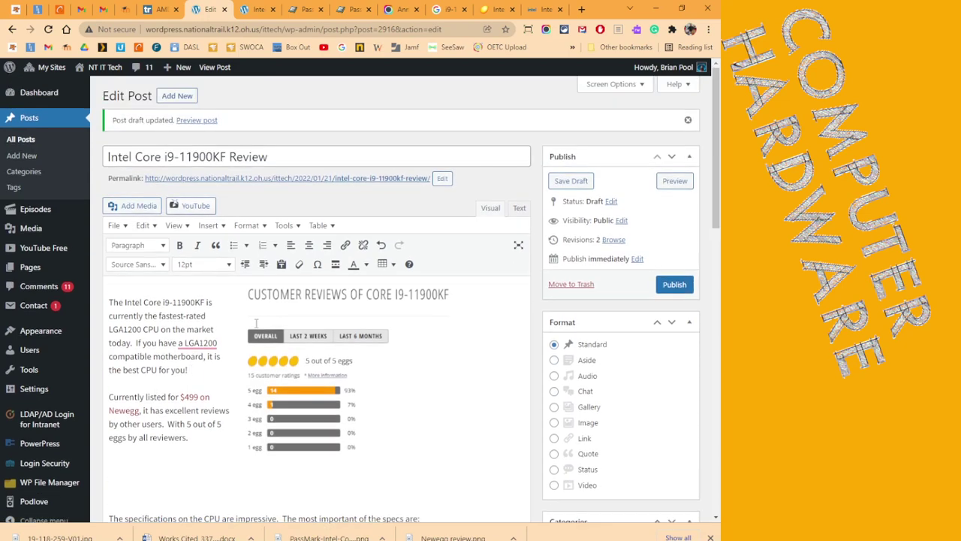
scroll(255, 323, "down", 4)
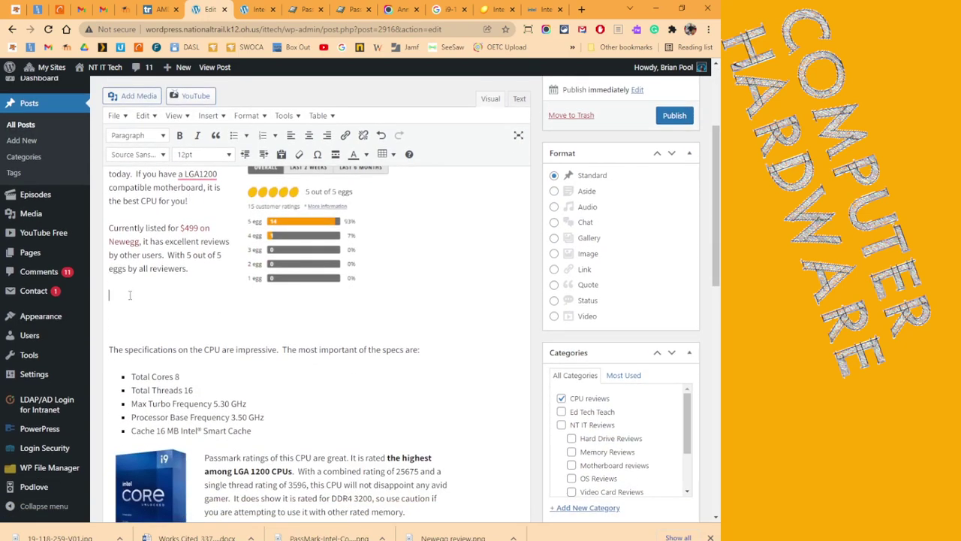
key("BackSpace")
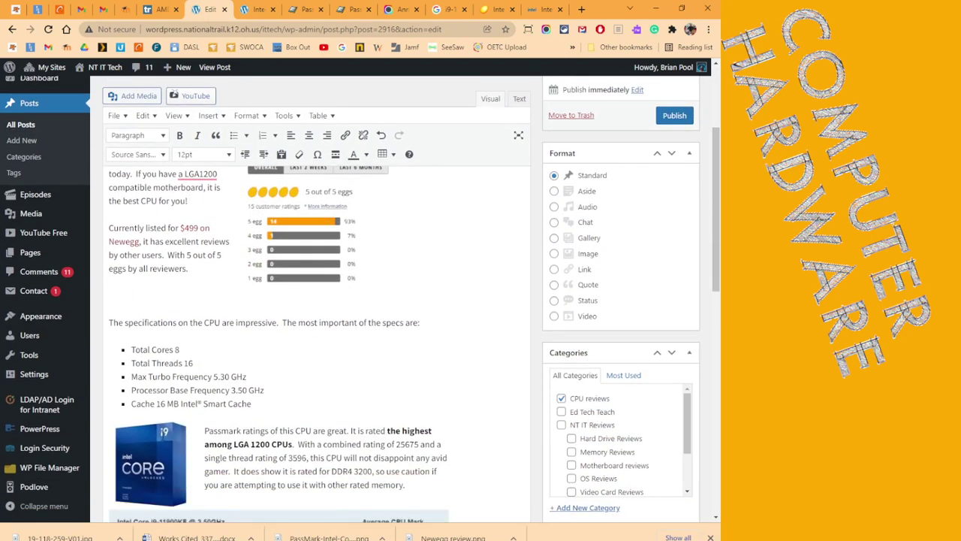
Move the processor box image to the start of the specifications paragraph and add a blank line above it.
left_click_drag(150, 464, 110, 304)
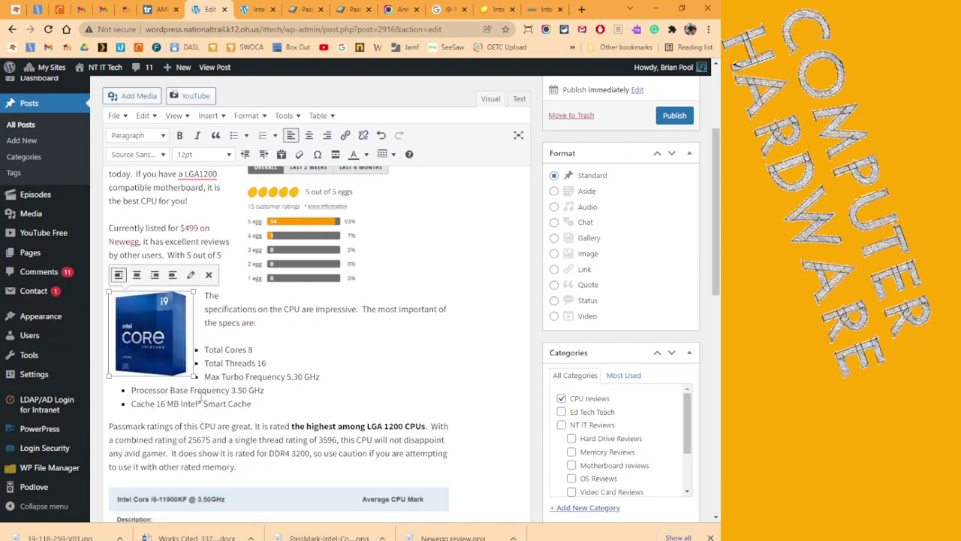
left_click(315, 352)
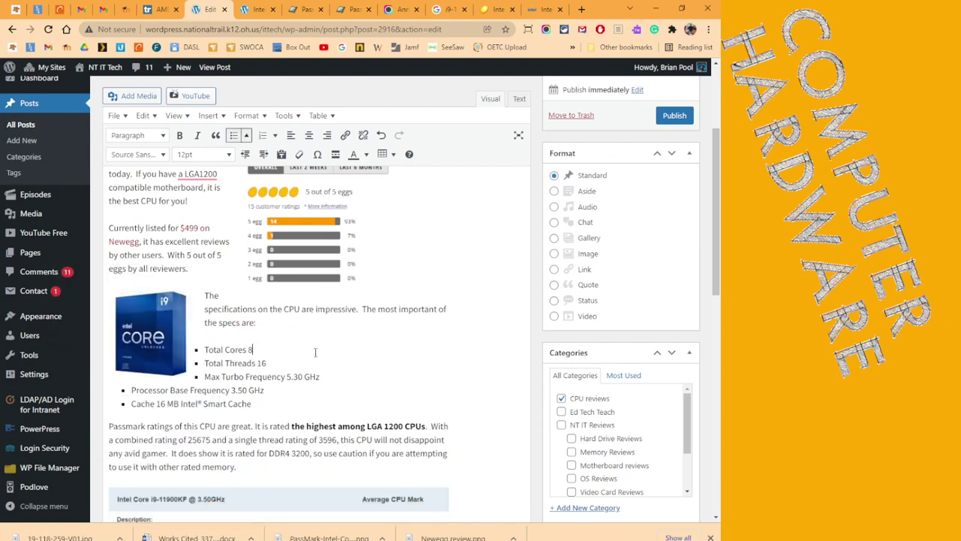
left_click(364, 274)
left_click(467, 271)
key("Return")
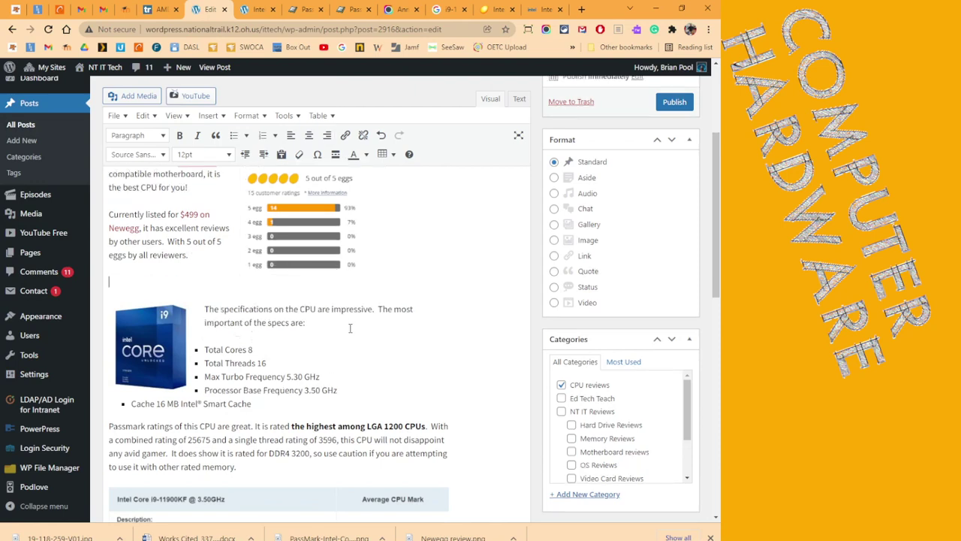
Try to close the gap between the specifications sentence and its bulleted list, and undo the change.
key("Delete")
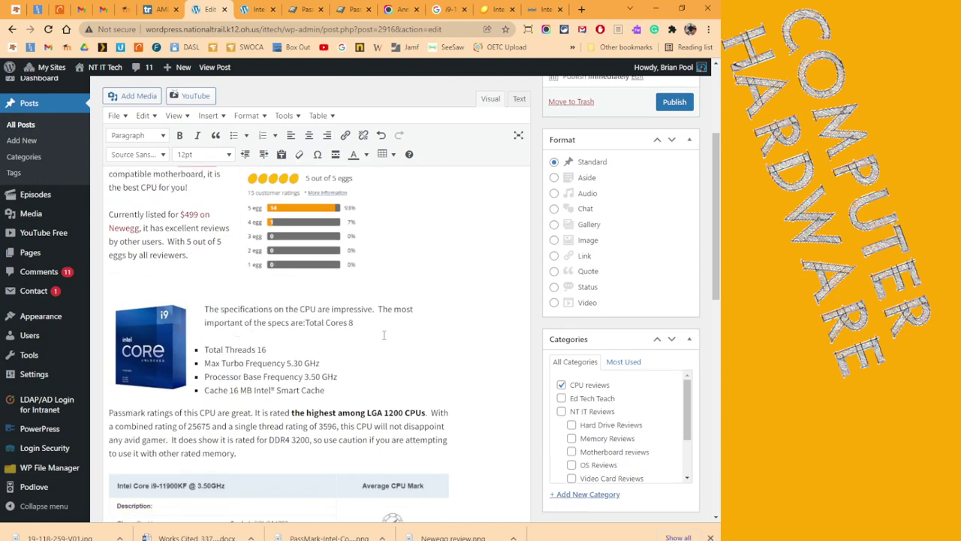
key("Return")
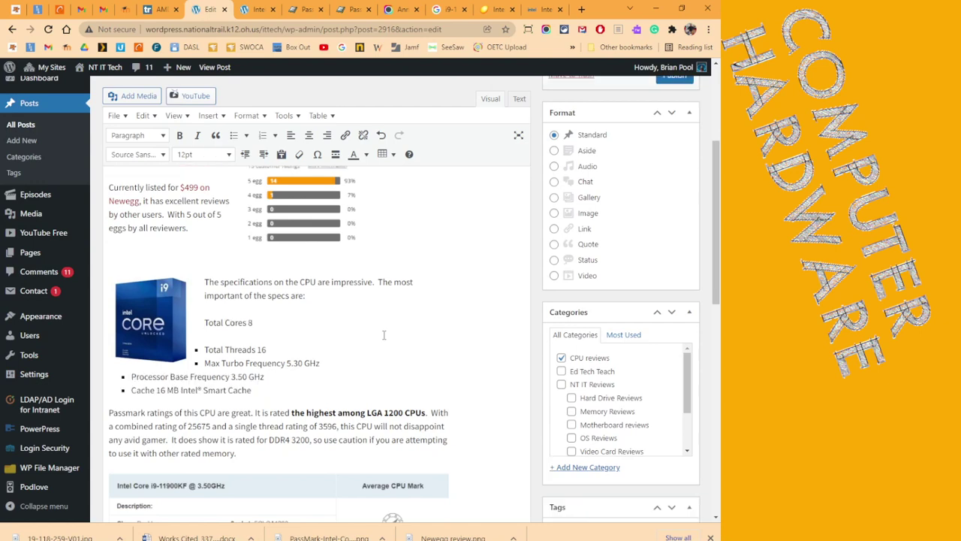
key("ctrl+z")
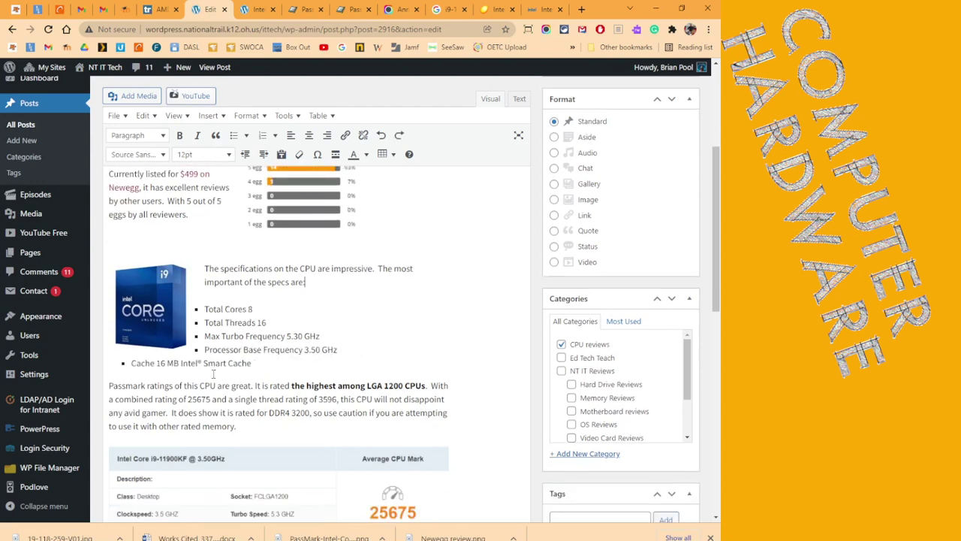
Enlarge the processor box image slightly so that all five specification bullets line up beside it.
left_click(150, 307)
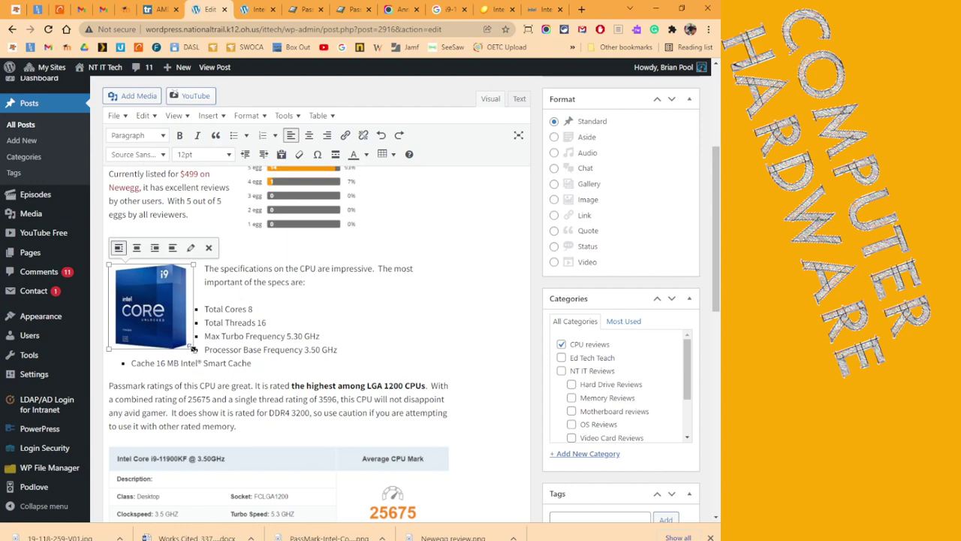
left_click_drag(194, 348, 208, 354)
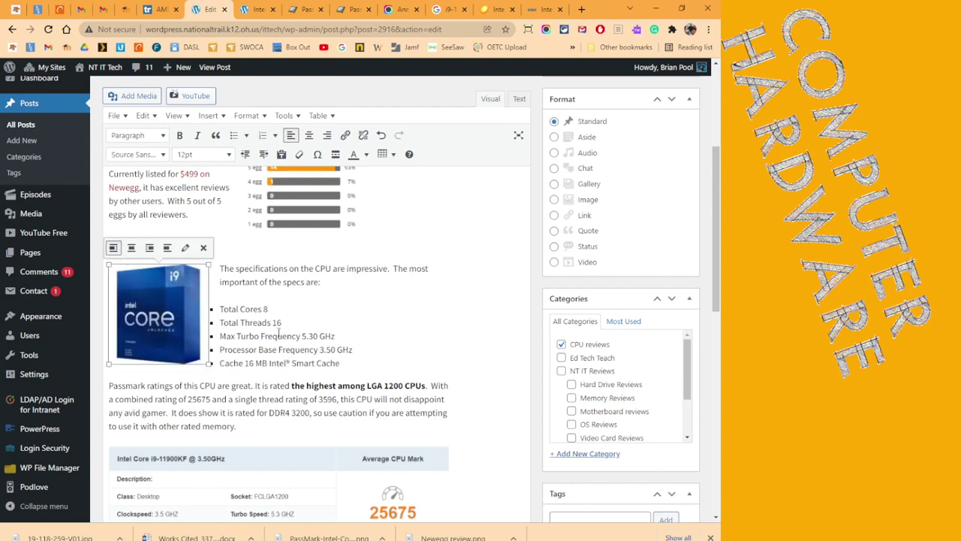
left_click(326, 304)
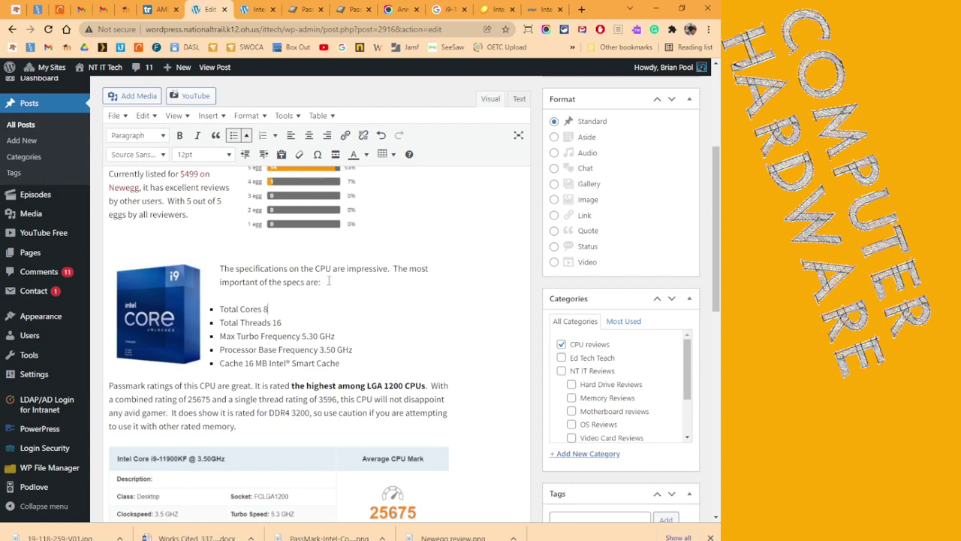
Try again to remove the space after "important of the specs are:", and undo the change.
left_click(330, 282)
key("Delete")
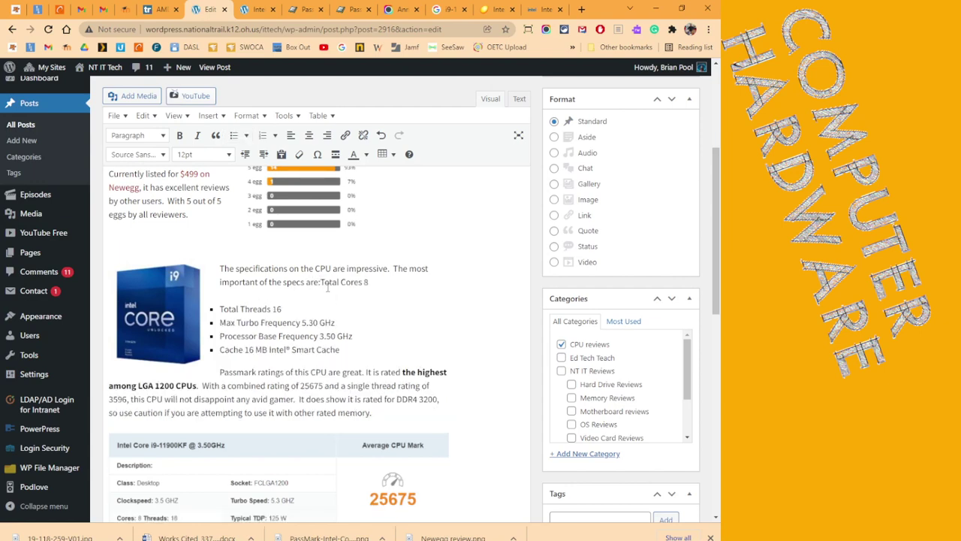
key("ctrl+z")
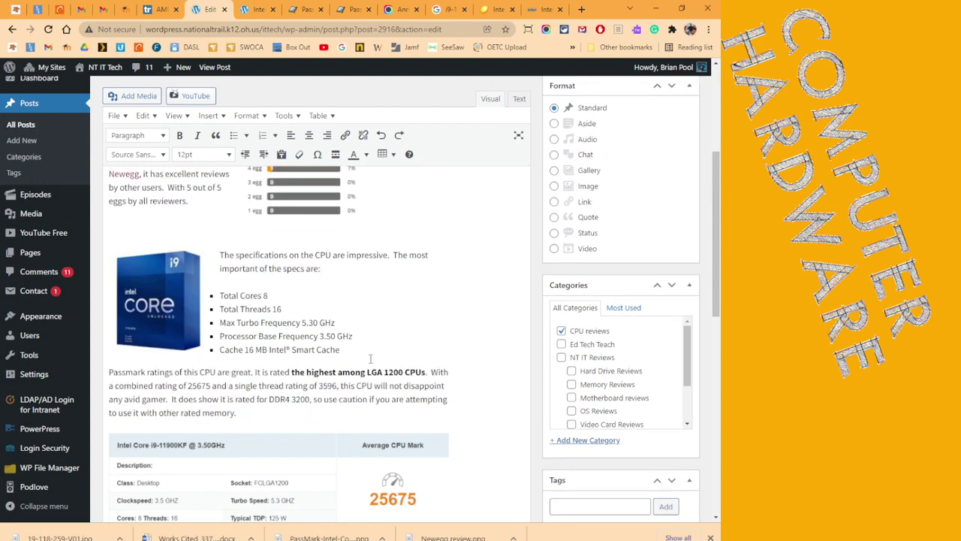
Add a blank line before the Passmark ratings paragraph to separate it from the specifications list.
left_click(111, 371)
scroll(255, 338, "down", 3)
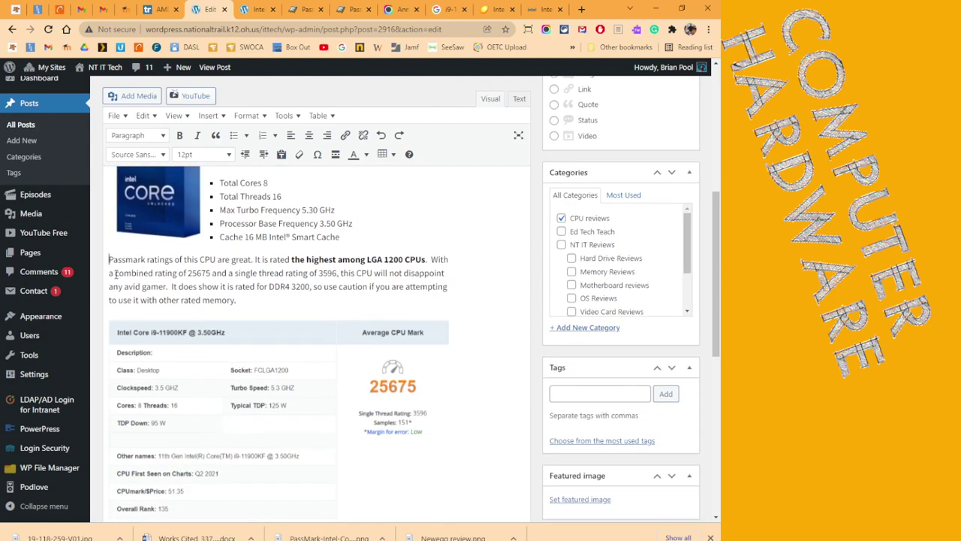
key("Return")
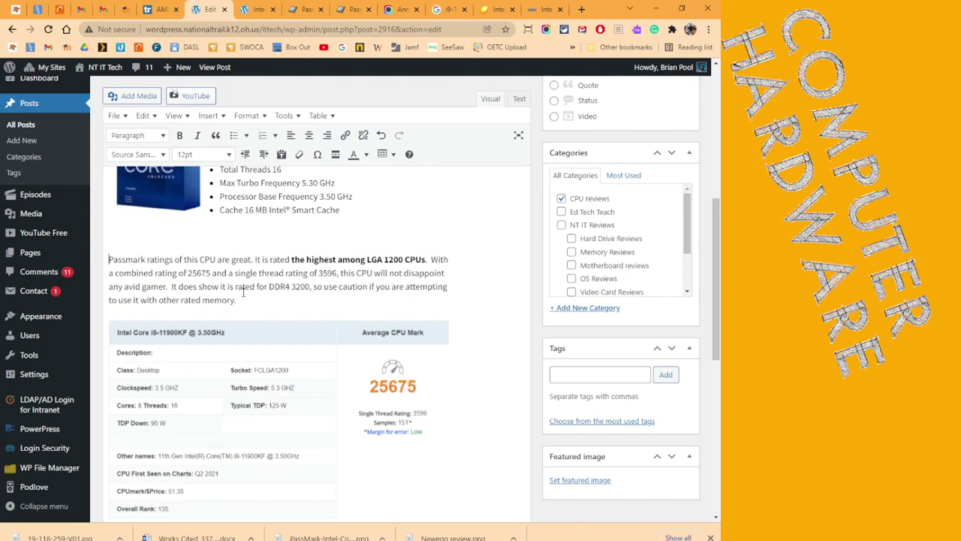
Change "a LGA1200" to "an LGA1200" in the opening paragraph using the suggested grammar correction.
scroll(295, 309, "down", 3)
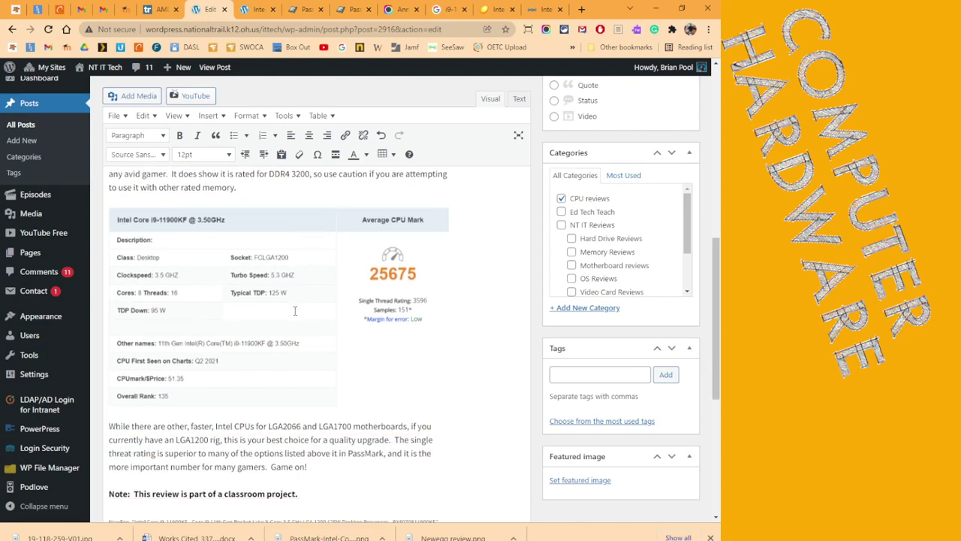
scroll(295, 309, "up", 12)
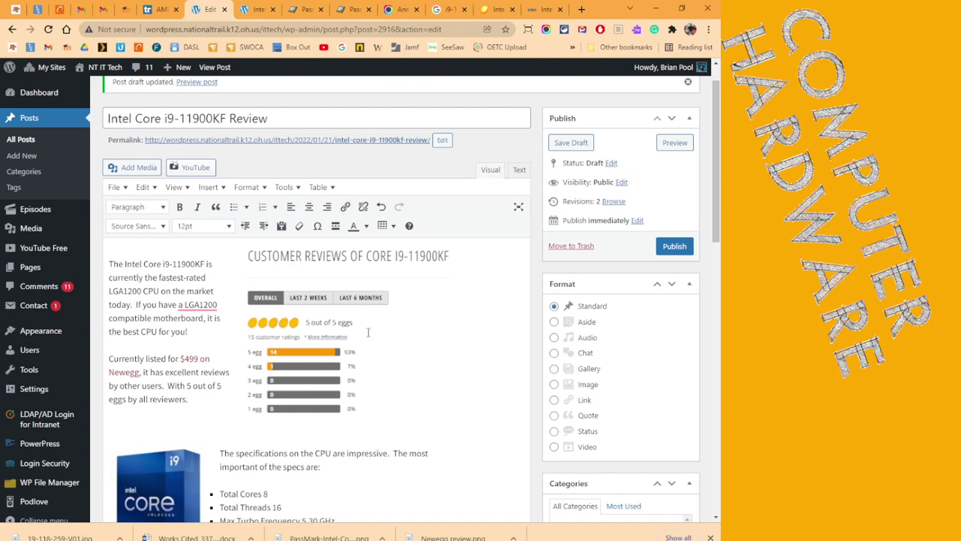
left_click(208, 304)
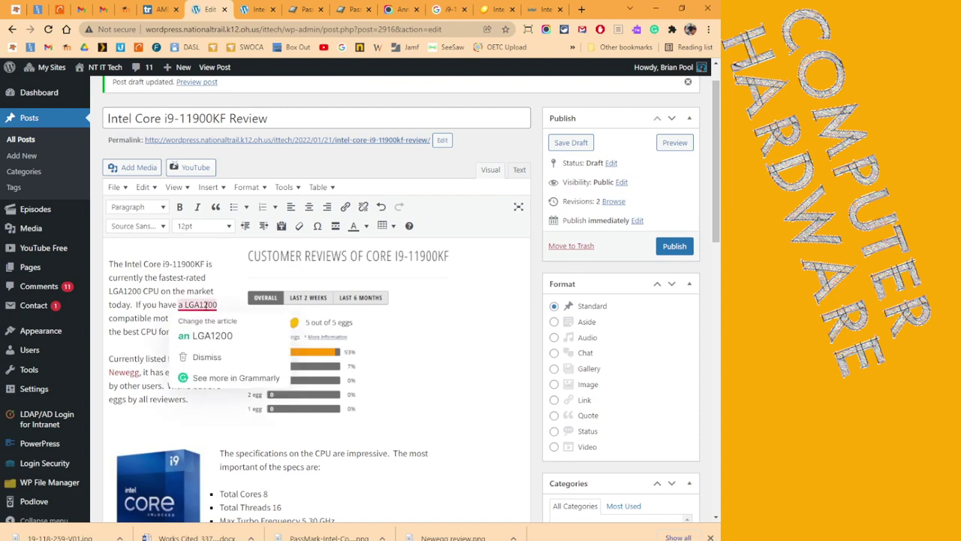
left_click(209, 336)
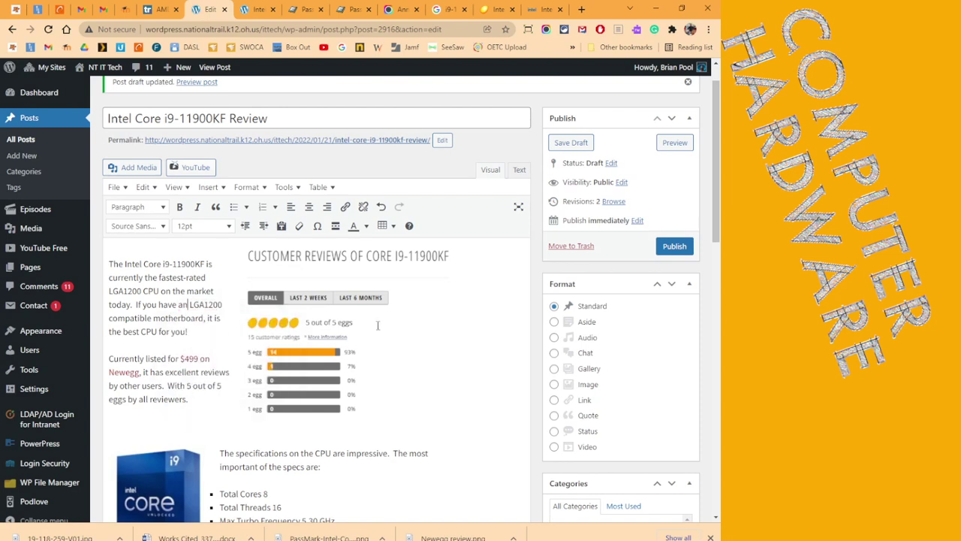
Check the rest of the rearranged post in the editor, down to the citations.
scroll(124, 337, "down", 2)
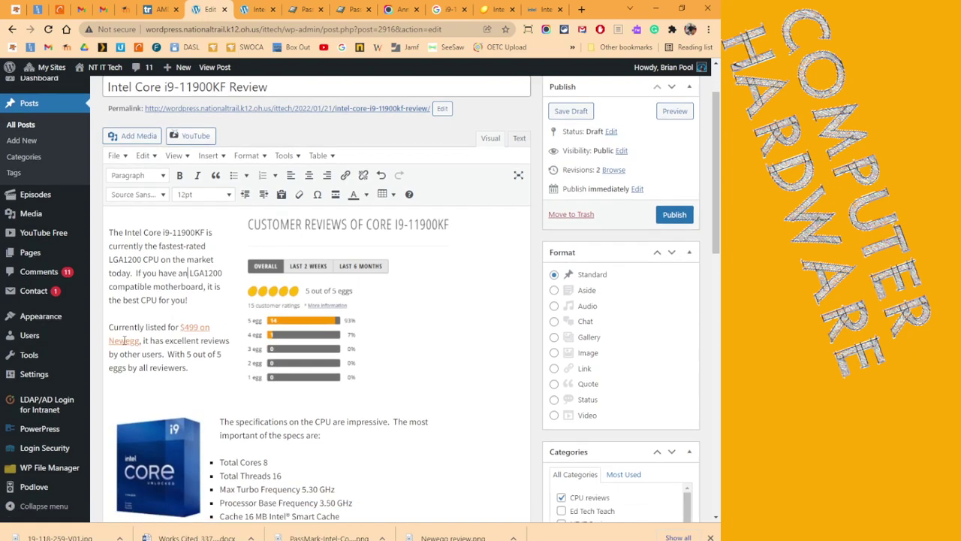
scroll(287, 321, "down", 2)
scroll(287, 322, "down", 6)
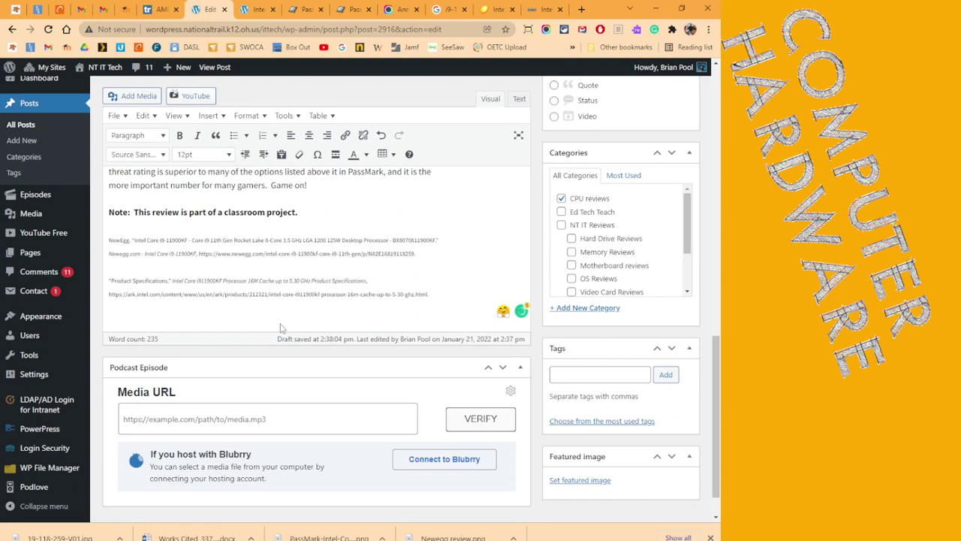
Save the draft of the Intel Core i9-11900KF review and publish the post.
scroll(281, 328, "down", 3)
scroll(598, 232, "up", 20)
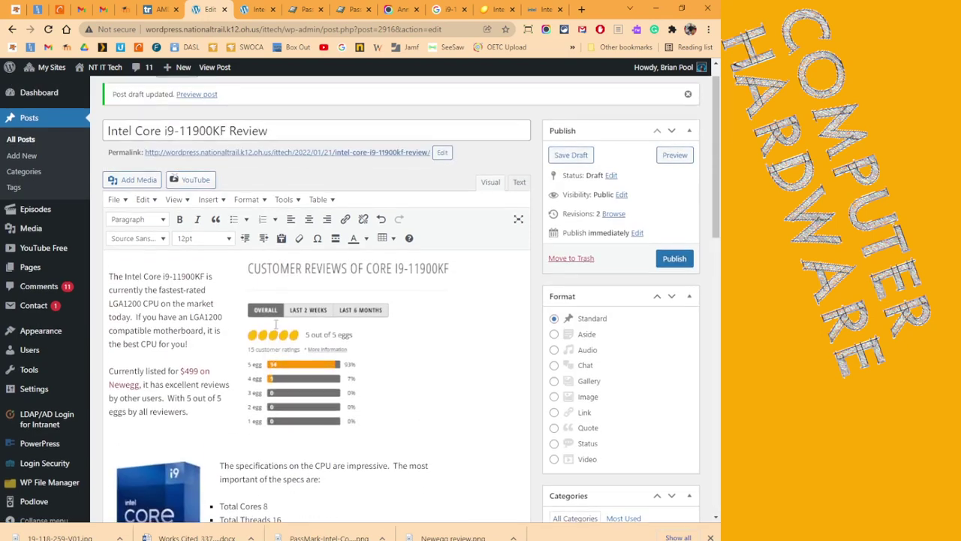
left_click(576, 156)
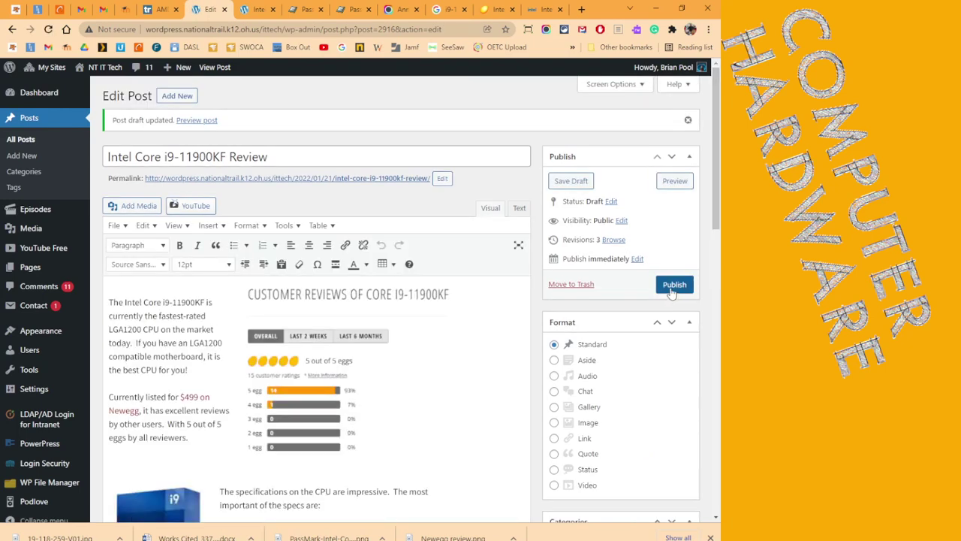
left_click(674, 288)
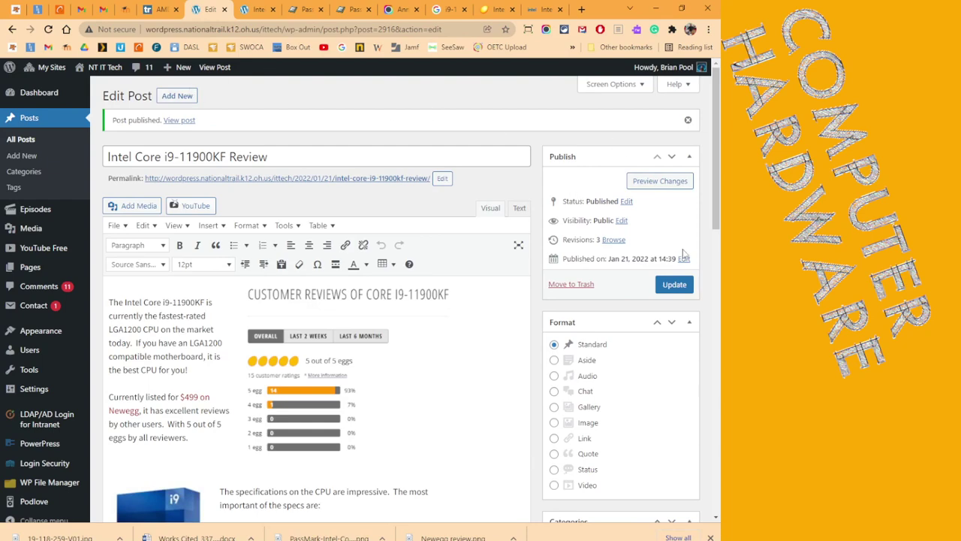
Preview the published review and check its text, image layout and citations on the site.
left_click(650, 183)
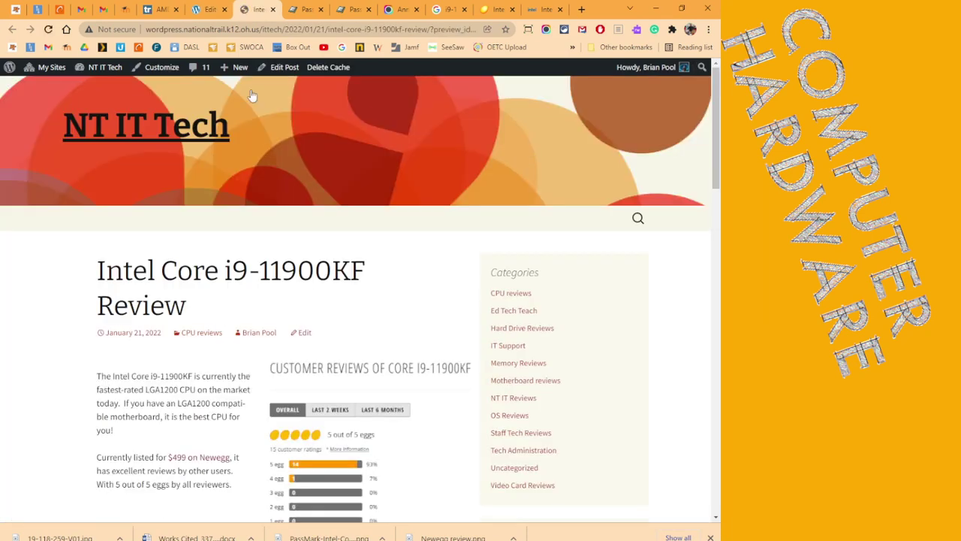
scroll(374, 186, "down", 3)
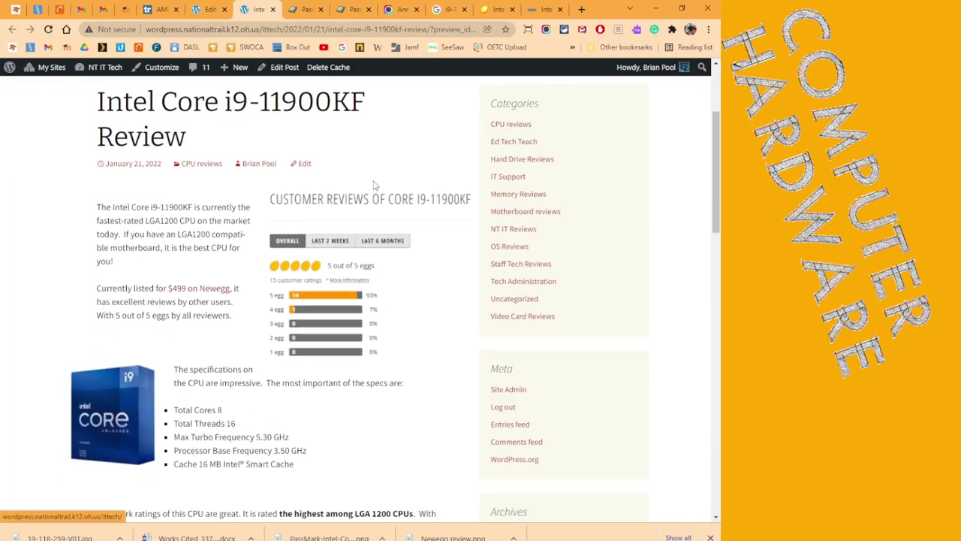
scroll(374, 186, "down", 1)
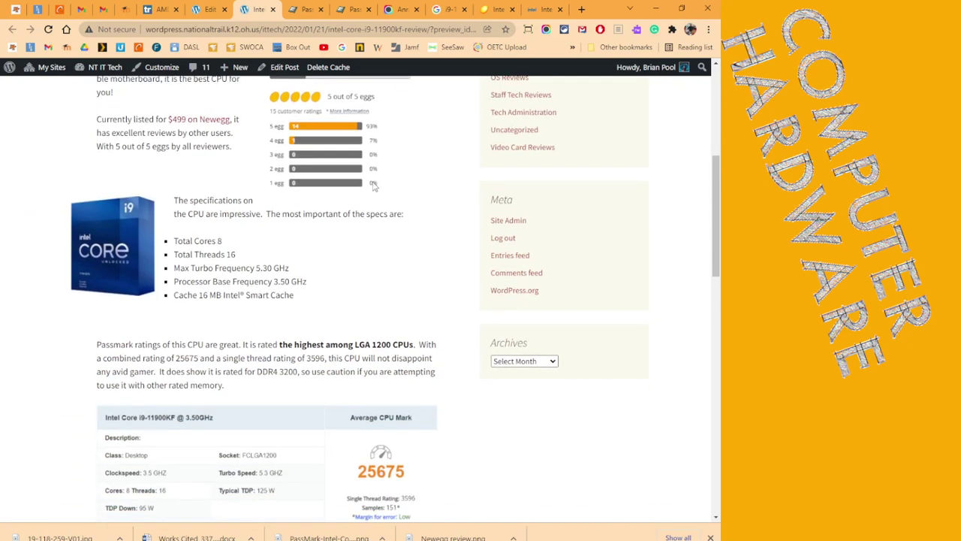
scroll(374, 186, "down", 2)
scroll(310, 208, "down", 3)
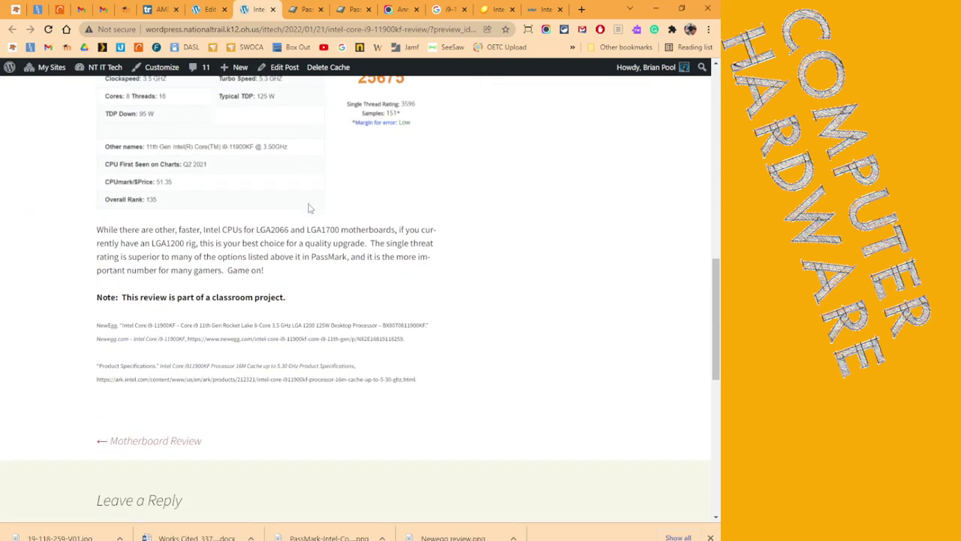
scroll(310, 208, "up", 5)
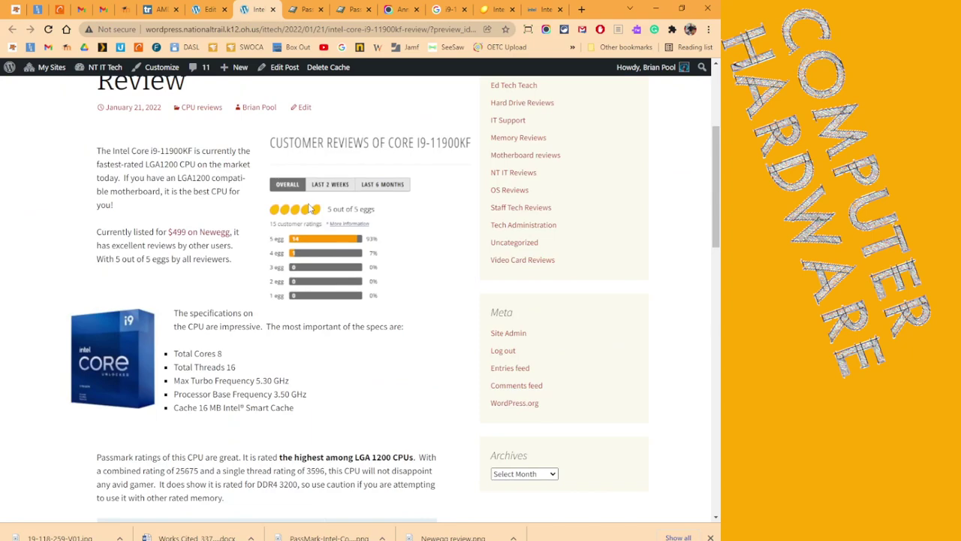
scroll(310, 208, "up", 1)
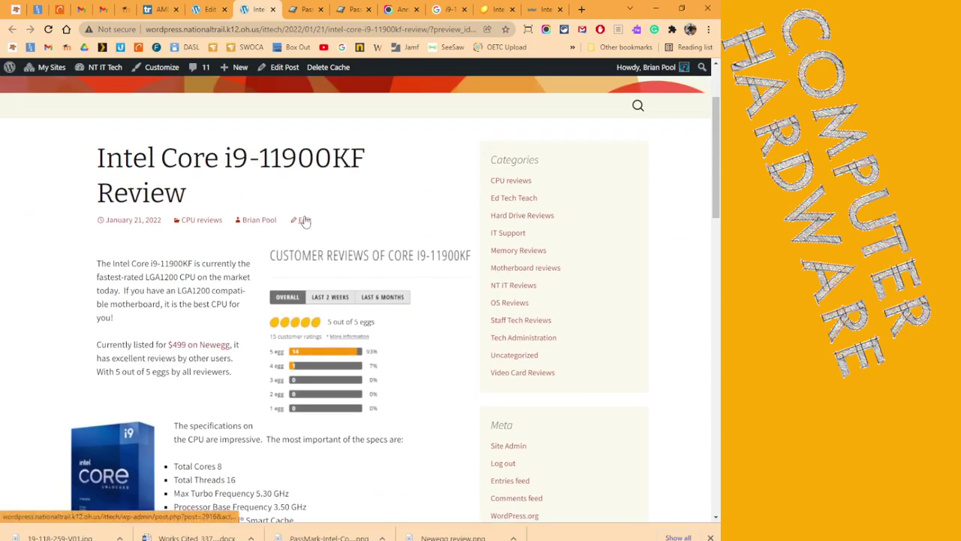
Reopen the review in the post editor and examine its content, image placement, categories and citations.
left_click(302, 217)
scroll(300, 227, "down", 10)
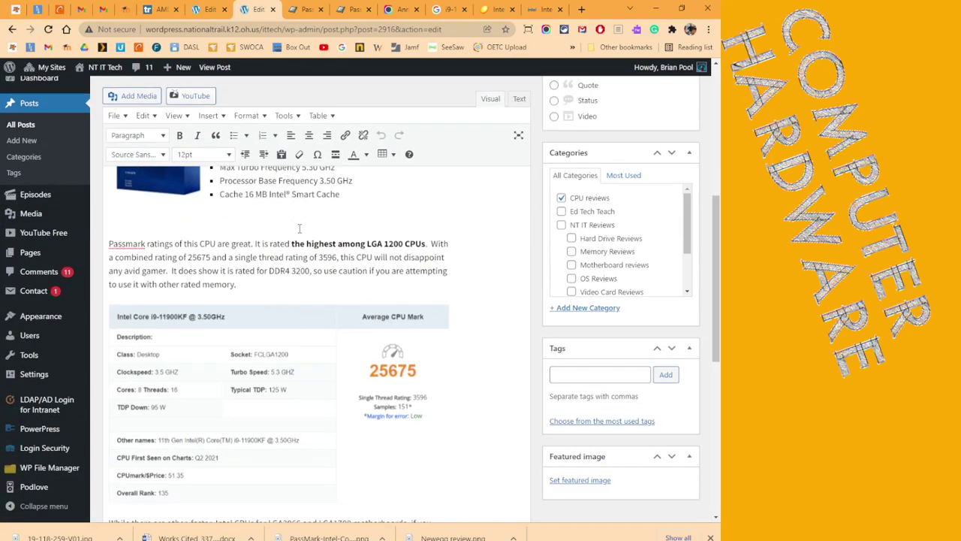
scroll(300, 228, "down", 2)
scroll(300, 229, "up", 12)
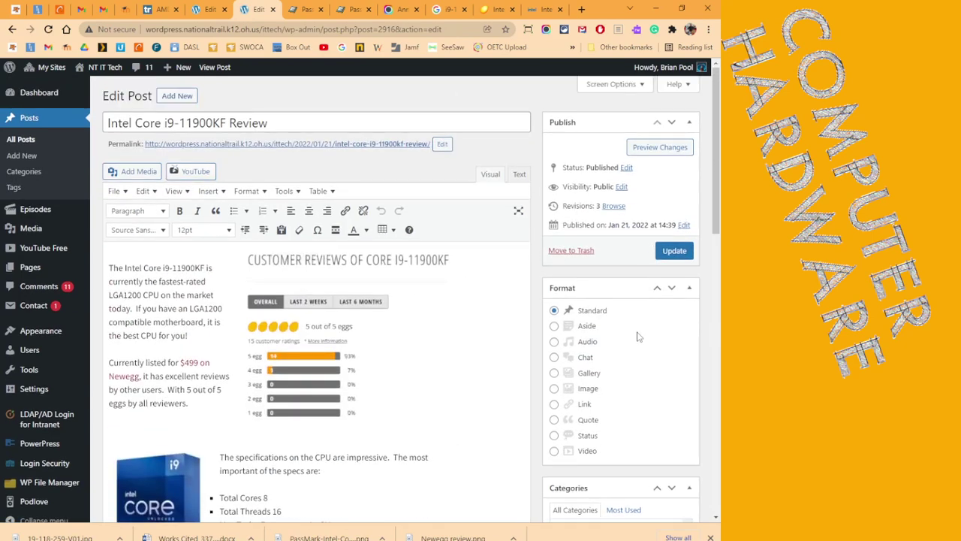
scroll(637, 337, "down", 3)
scroll(637, 337, "down", 2)
scroll(637, 337, "up", 2)
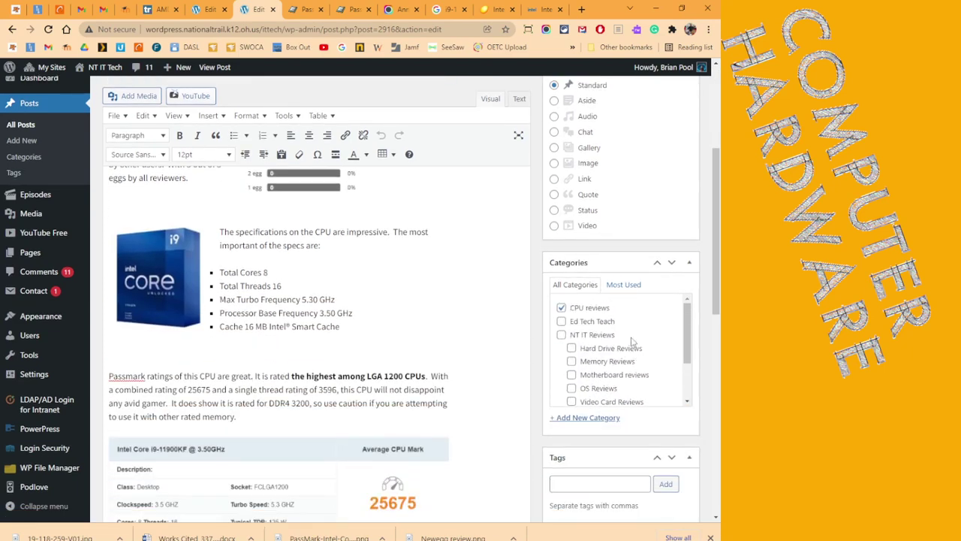
scroll(686, 289, "up", 3)
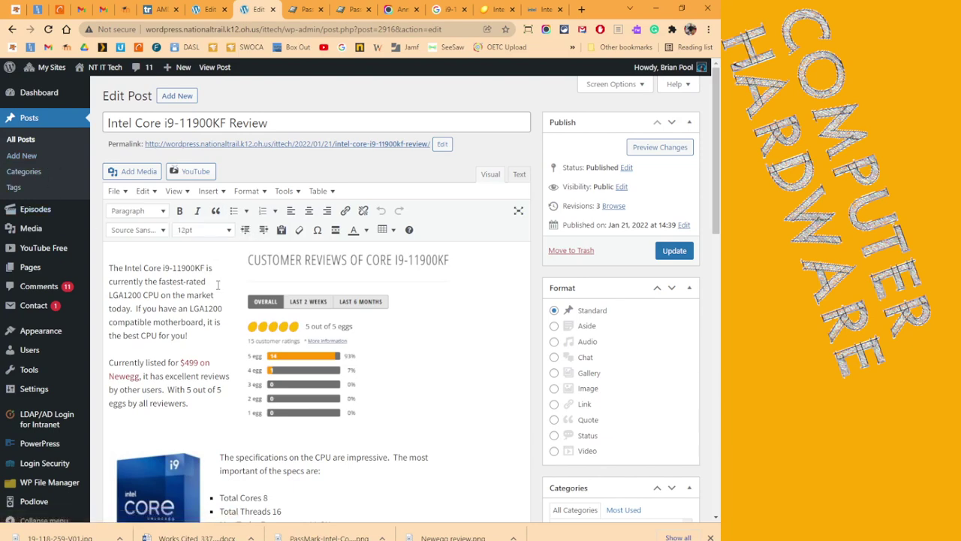
scroll(420, 345, "down", 4)
scroll(421, 356, "down", 6)
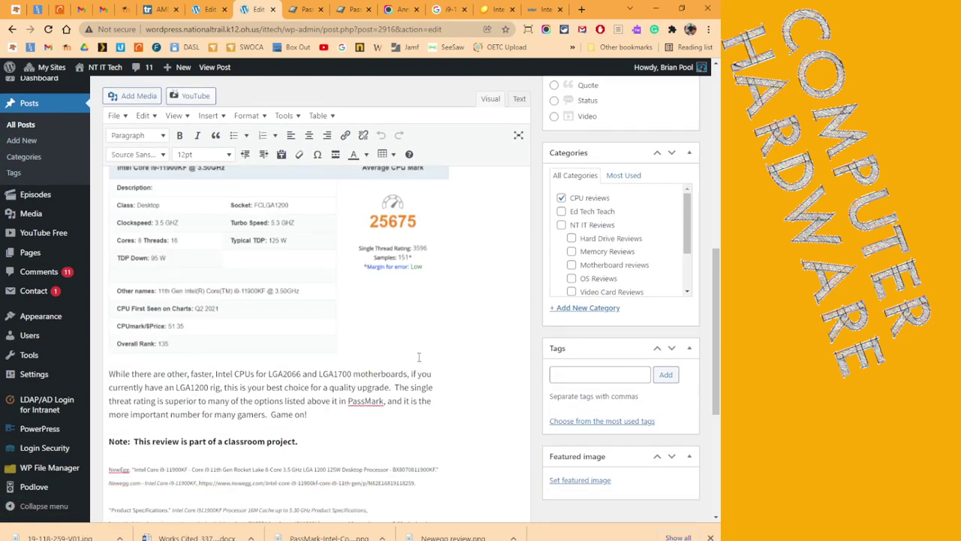
scroll(417, 358, "up", 3)
scroll(416, 357, "up", 10)
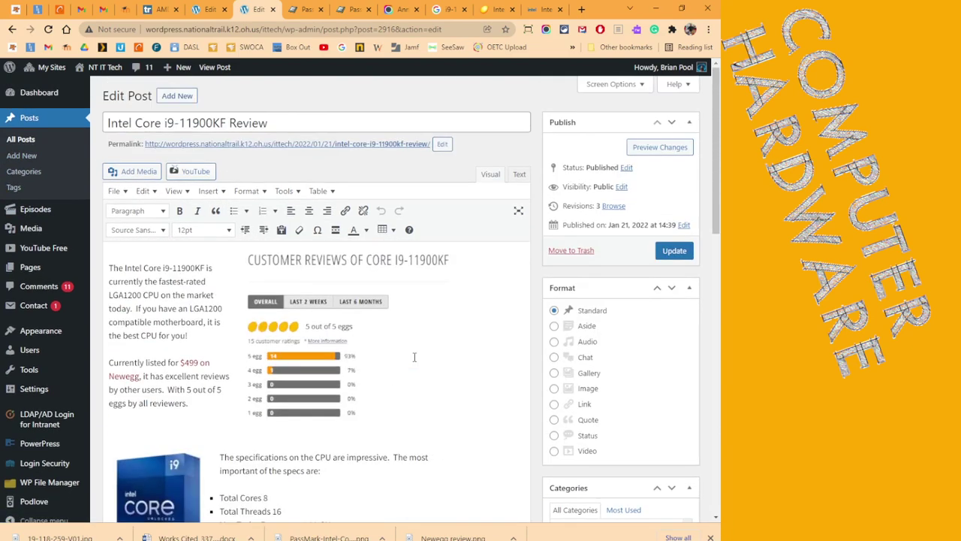
View the live Intel Core i9-11900KF review and check the arrangement of its opening, specifications and Passmark sections.
left_click(215, 66)
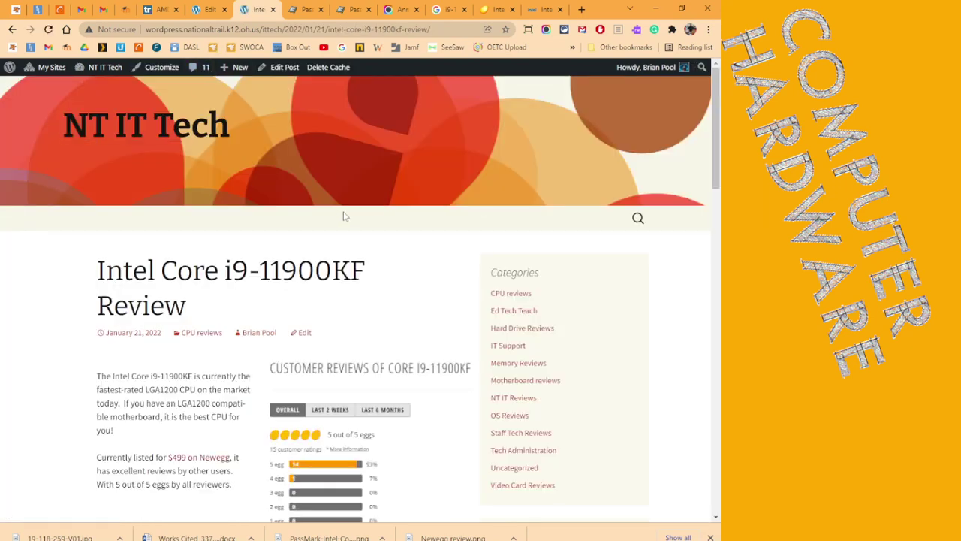
scroll(344, 216, "down", 2)
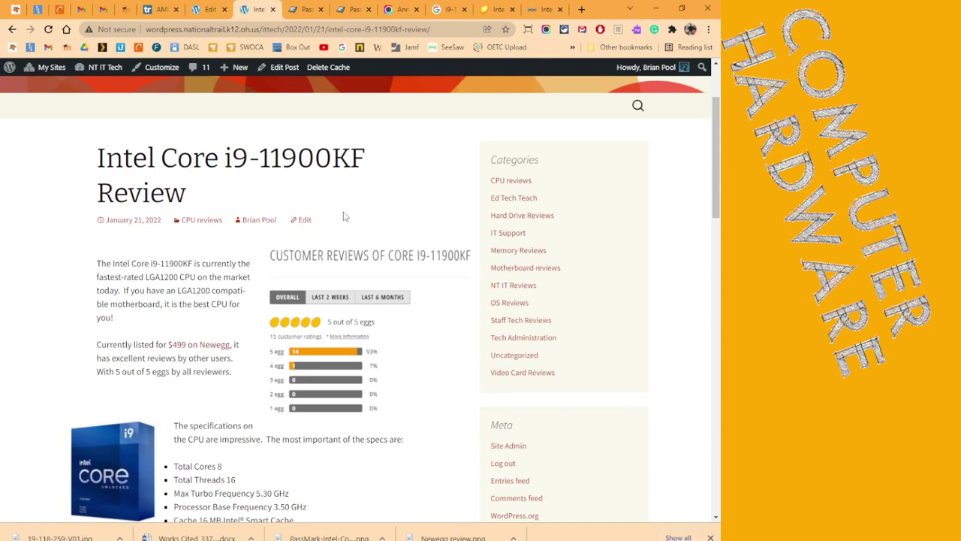
scroll(344, 216, "down", 5)
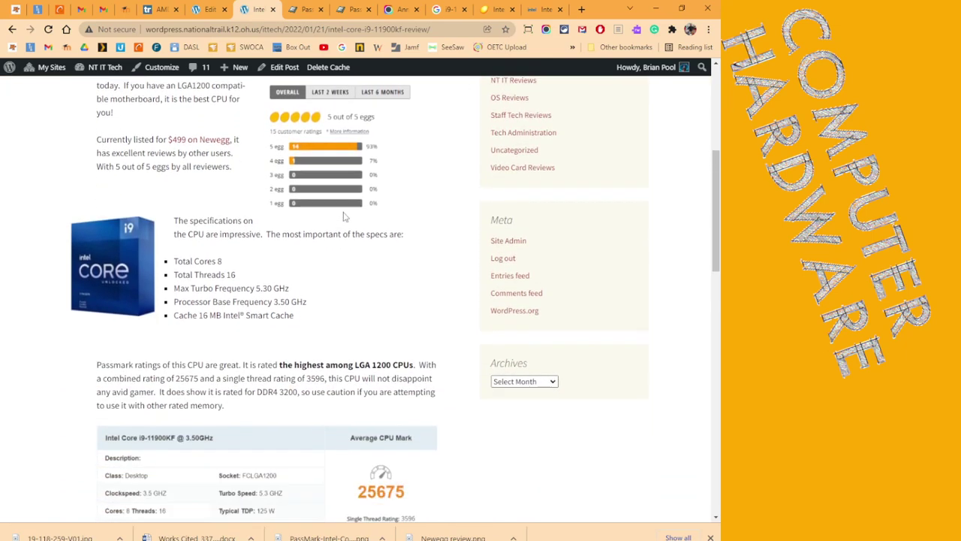